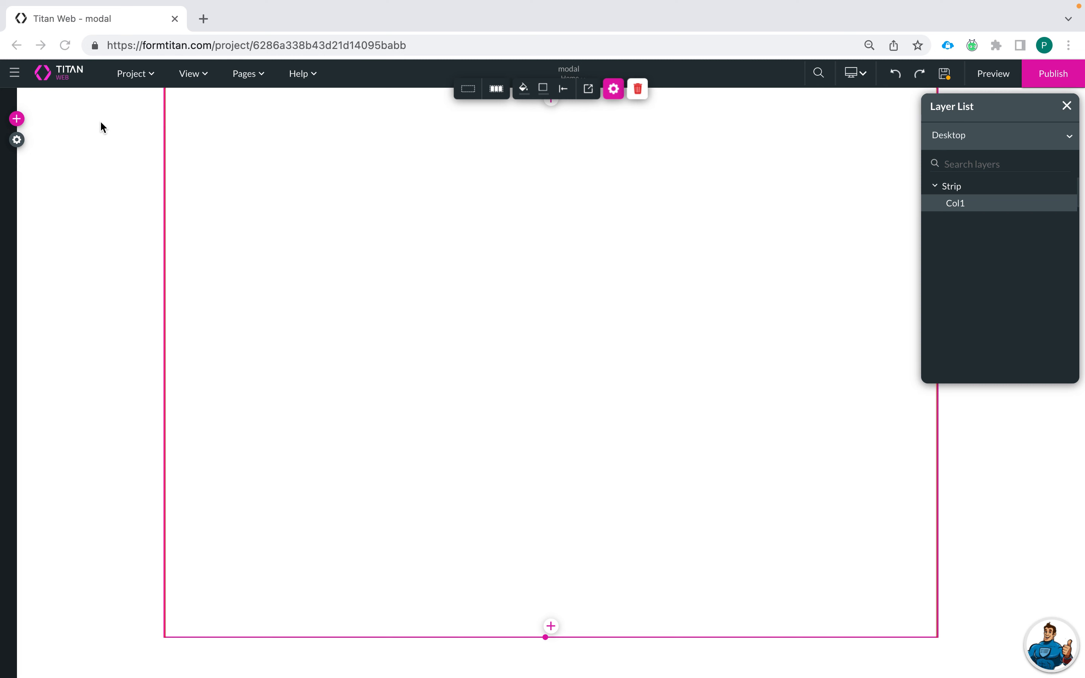
Step: Drop a three-step Stepper from Containers into the page column
click(17, 119)
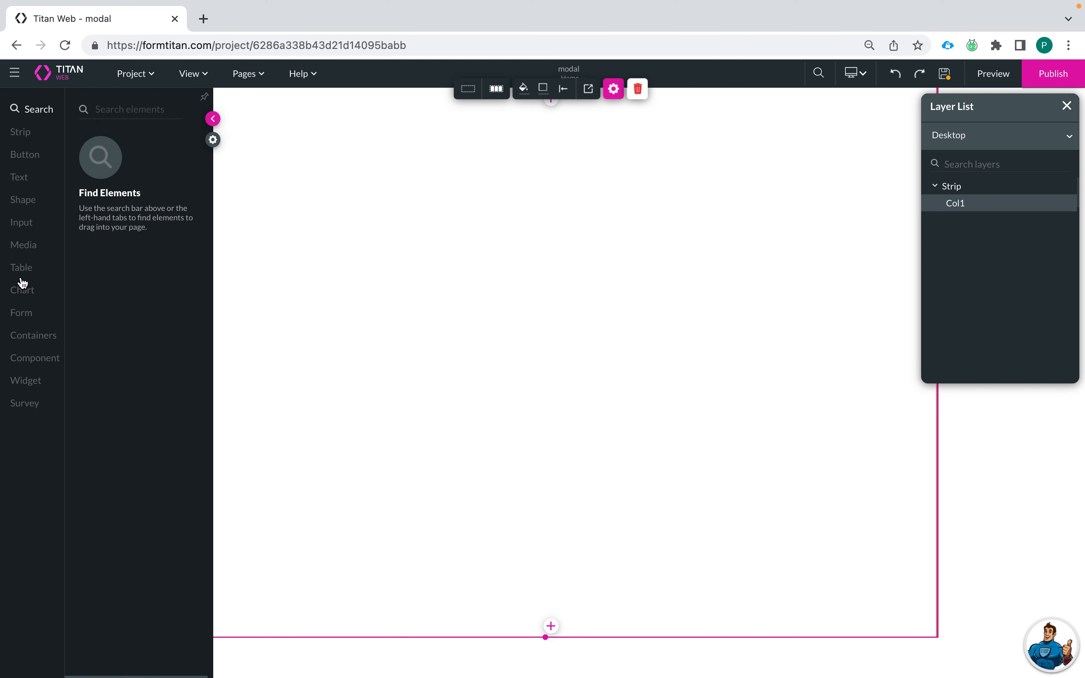
click(23, 343)
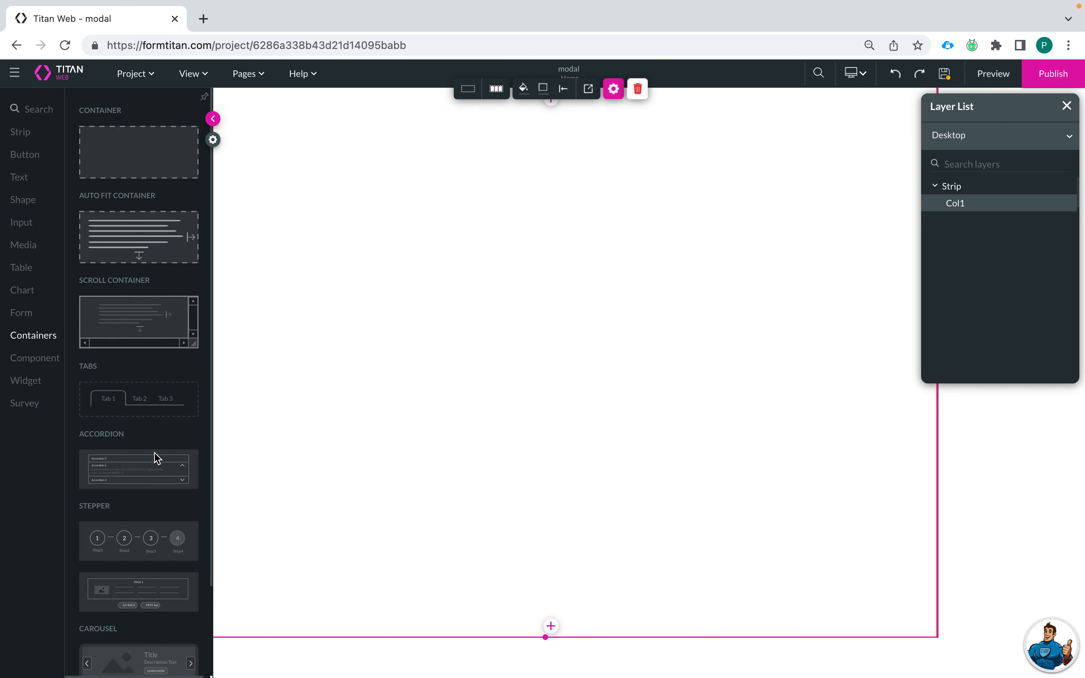
drag(151, 548, 380, 176)
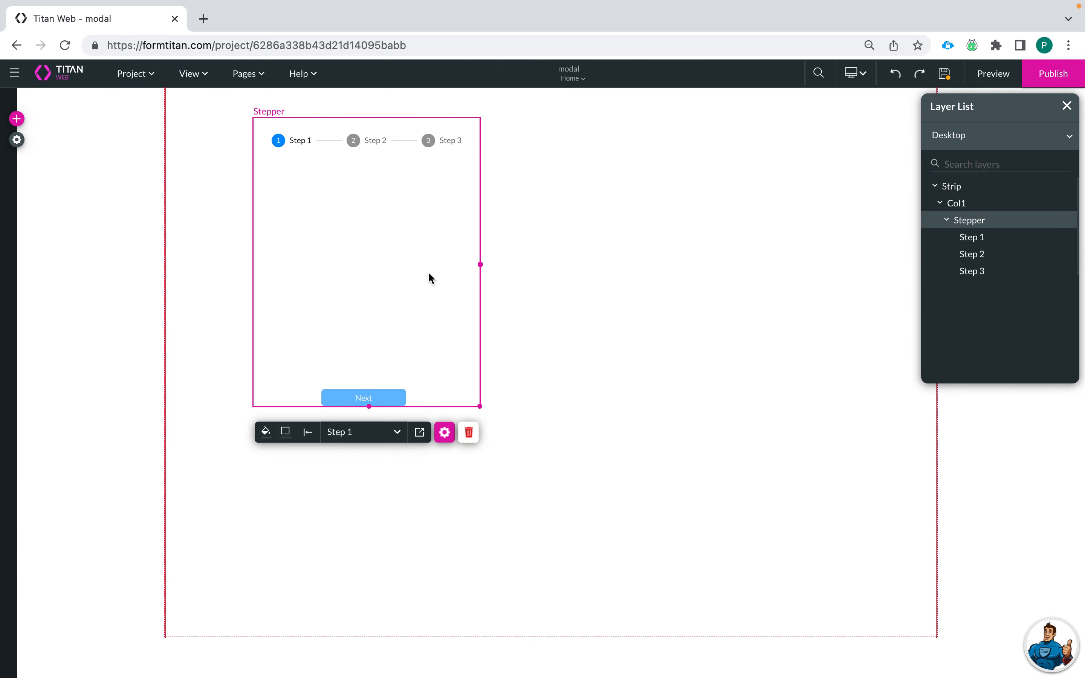
Step: Resize the stepper wider and taller so it spans most of the strip
drag(479, 405, 853, 629)
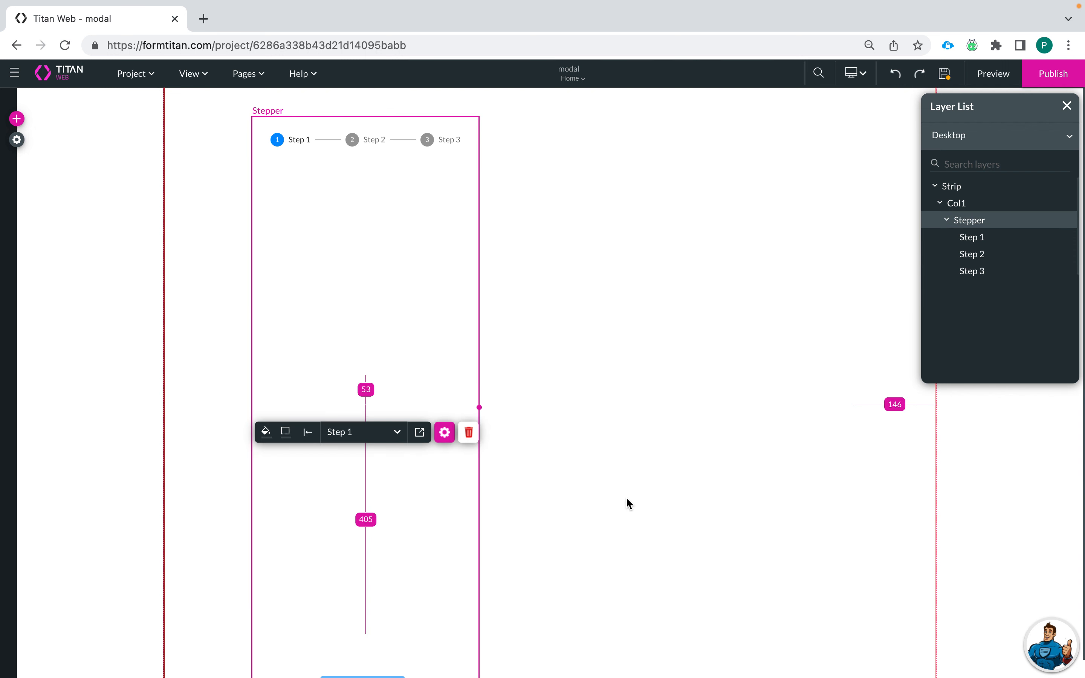
drag(481, 389, 840, 408)
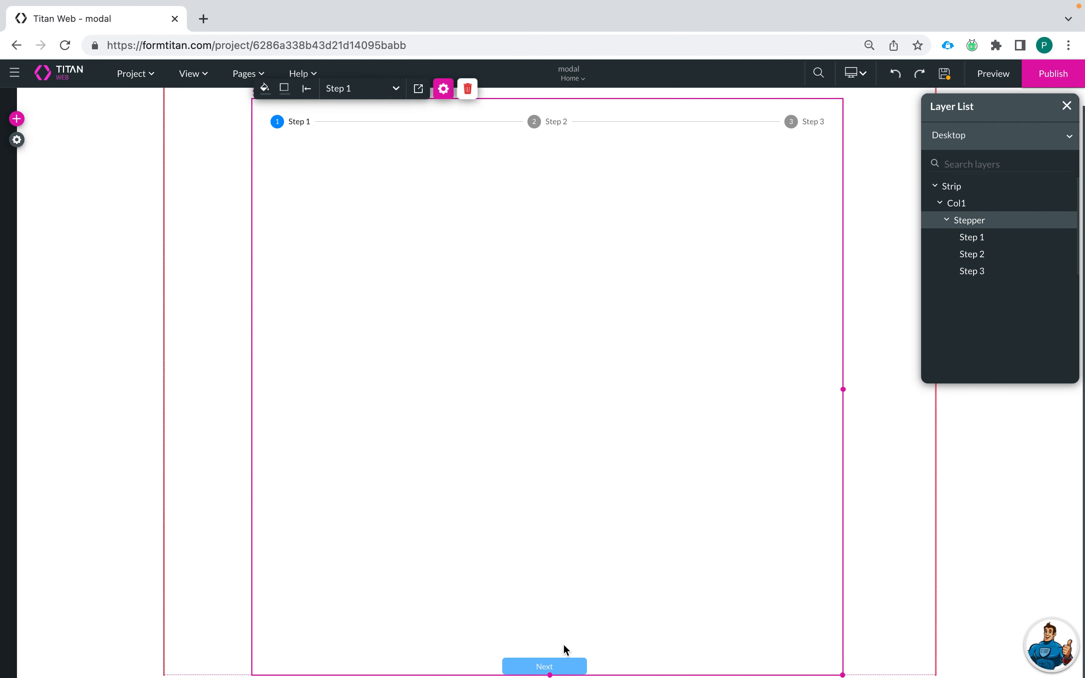
drag(550, 673, 556, 562)
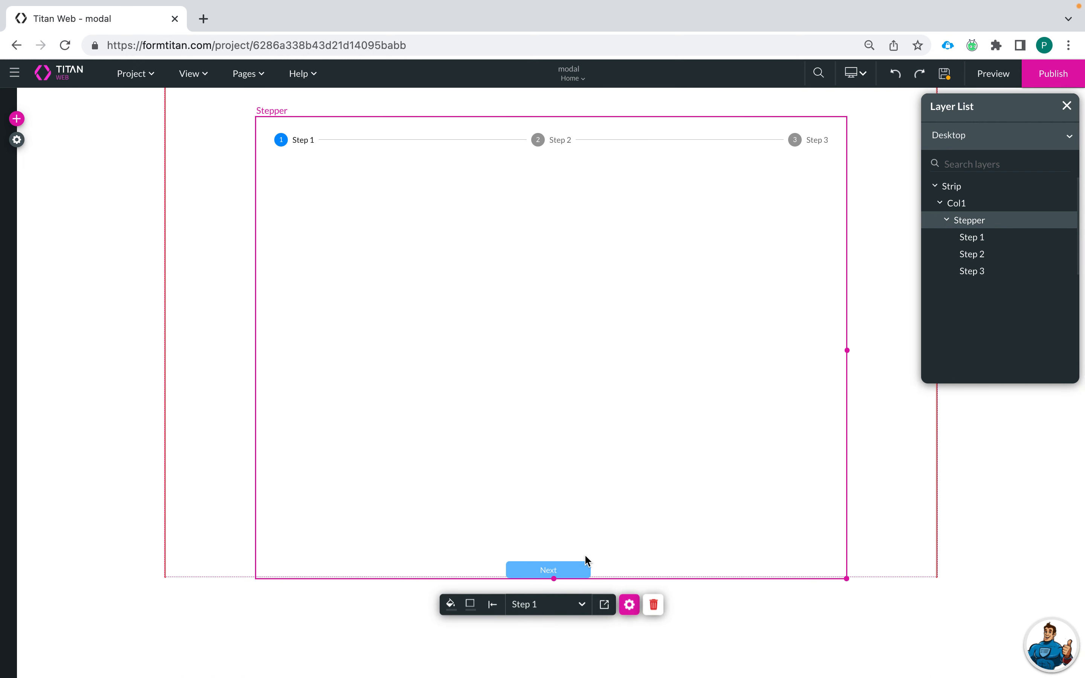
Step: Turn on Hide Controls in the stepper's Interactivity settings, leaving the step labels shown
click(626, 588)
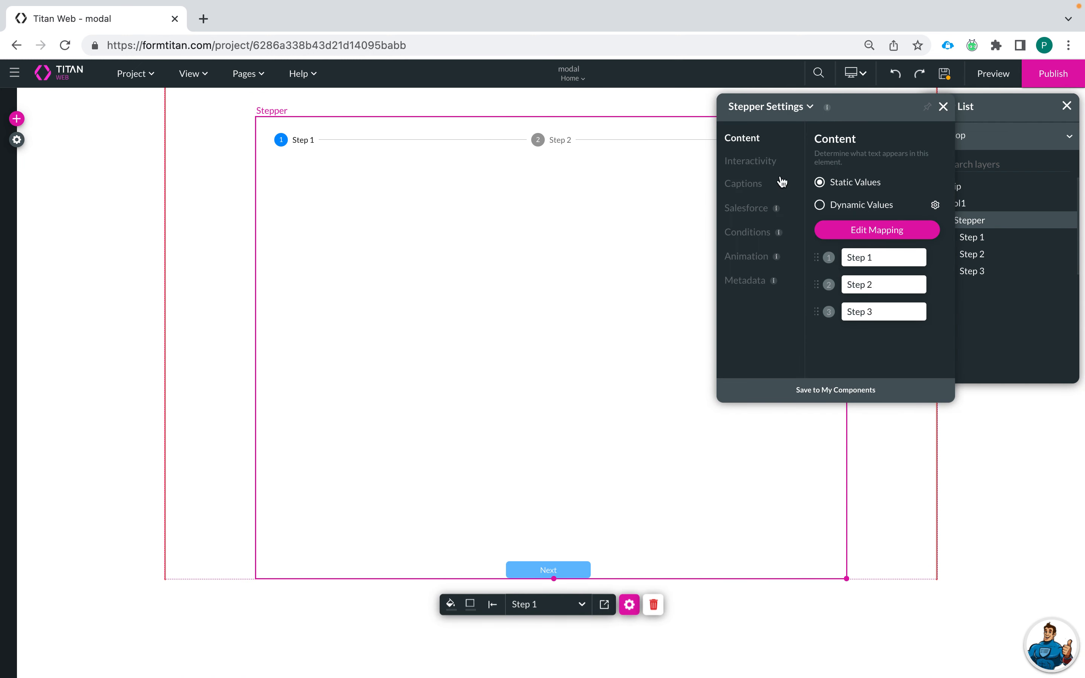
click(752, 163)
scroll(836, 275, down, 3)
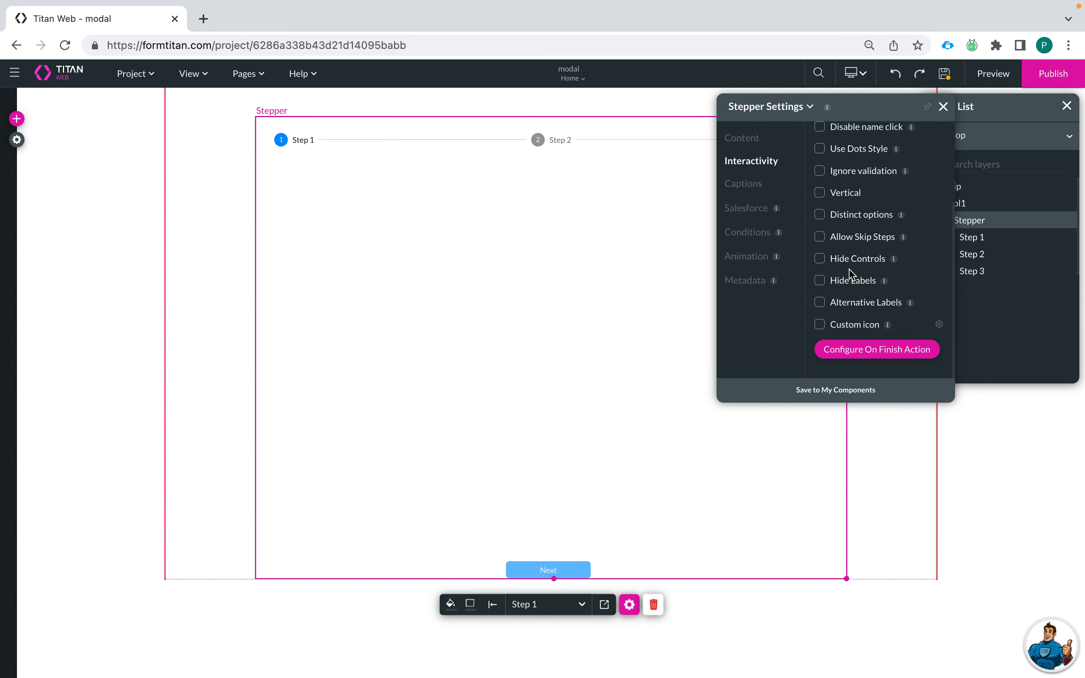
scroll(891, 269, up, 3)
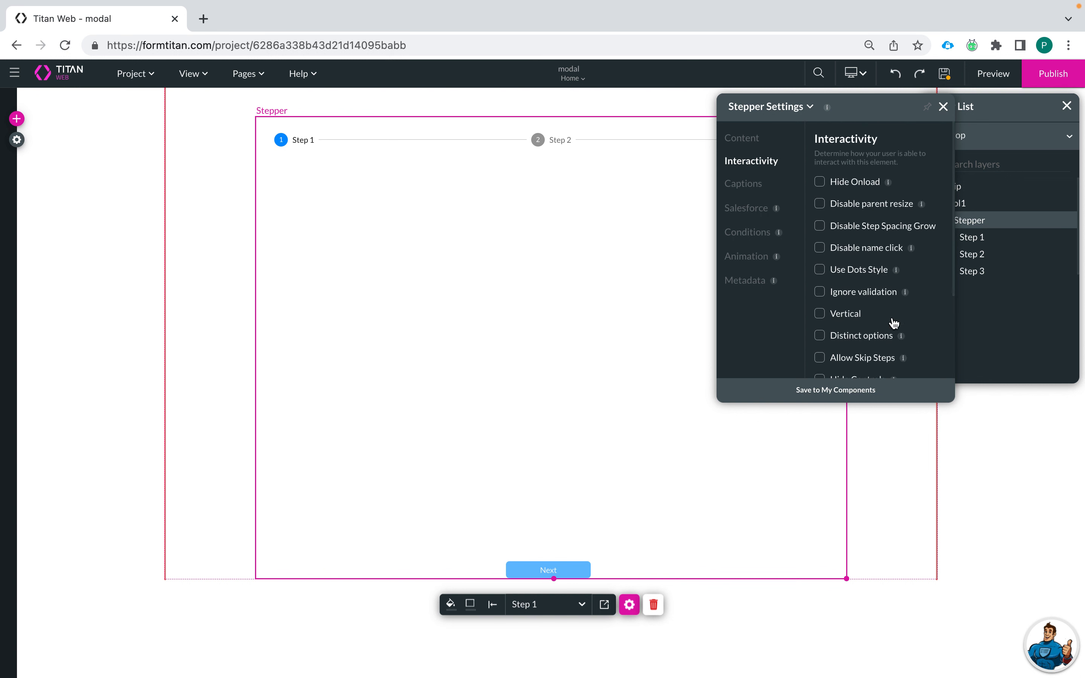
scroll(894, 323, down, 3)
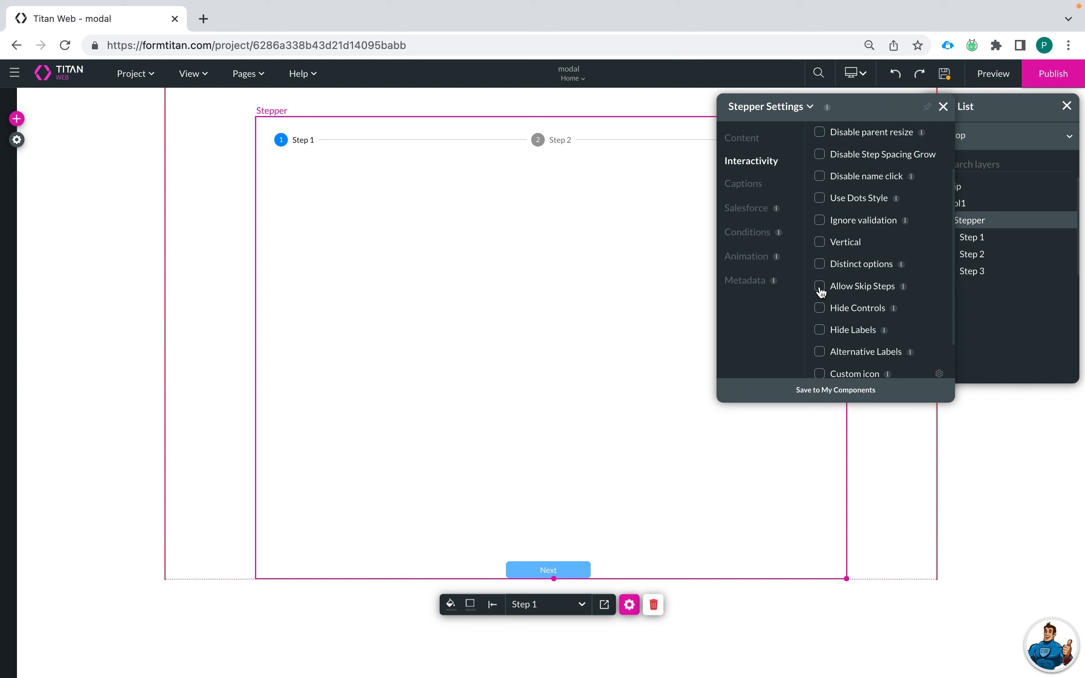
scroll(821, 310, down, 1)
click(821, 301)
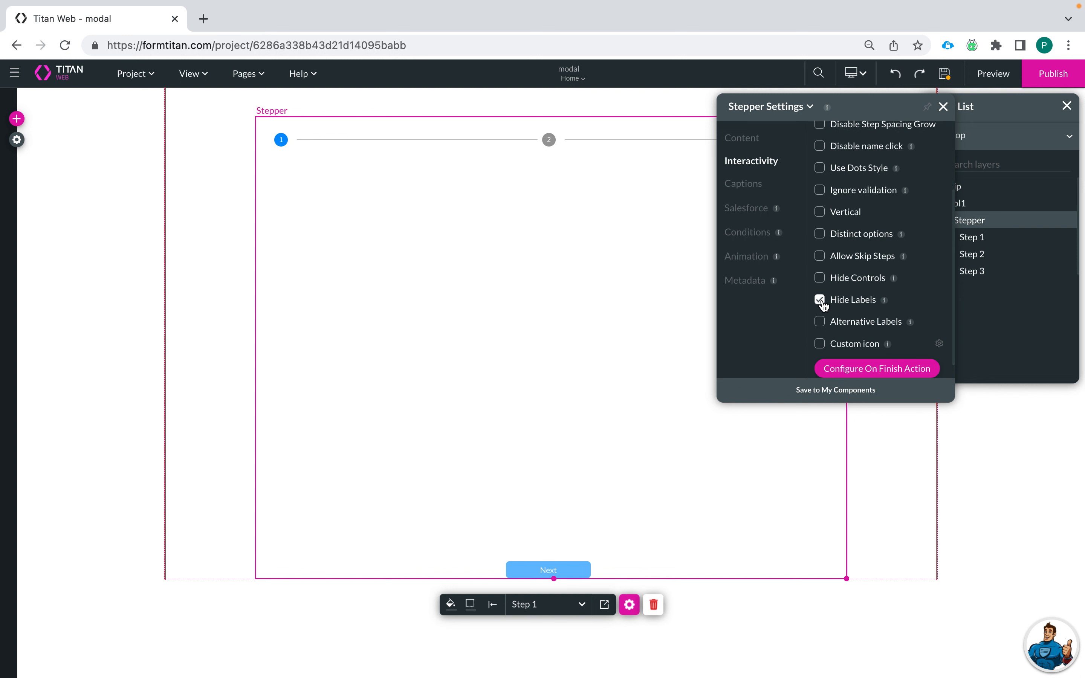
click(820, 300)
click(821, 280)
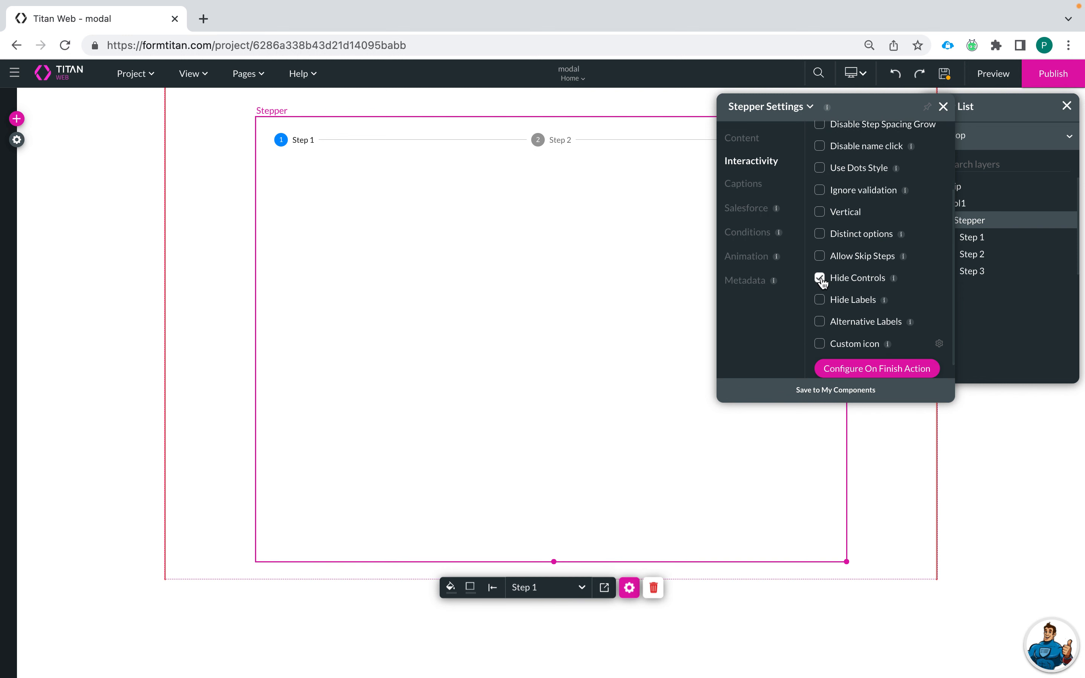
Step: Close the stepper settings, reselect the stepper and reopen its settings
click(943, 107)
click(615, 148)
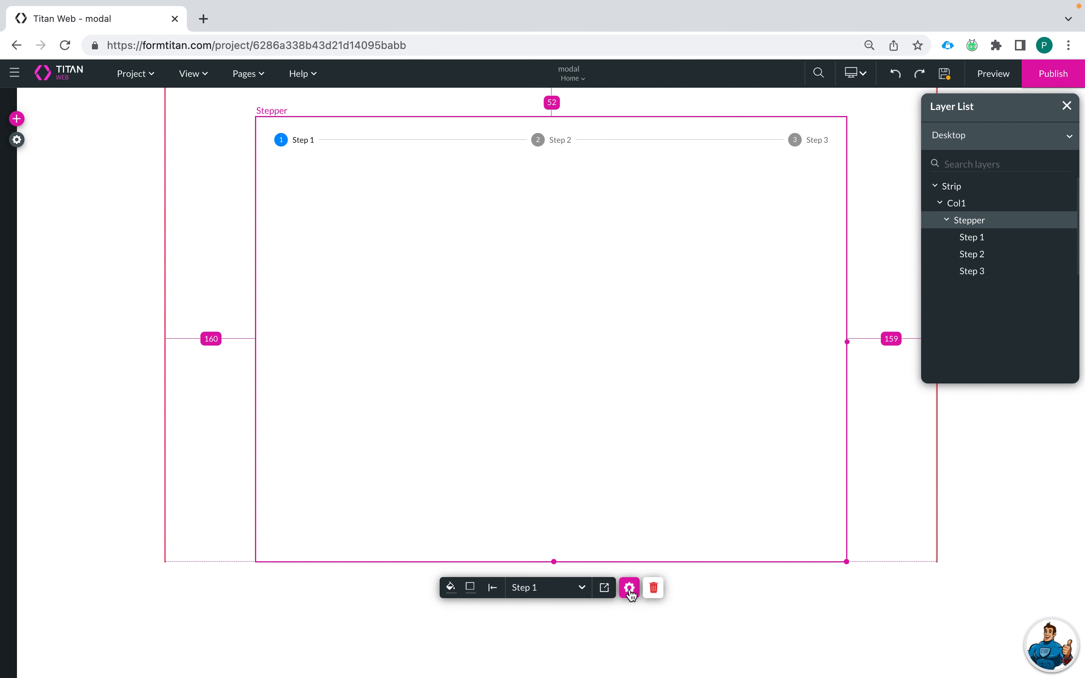
click(629, 588)
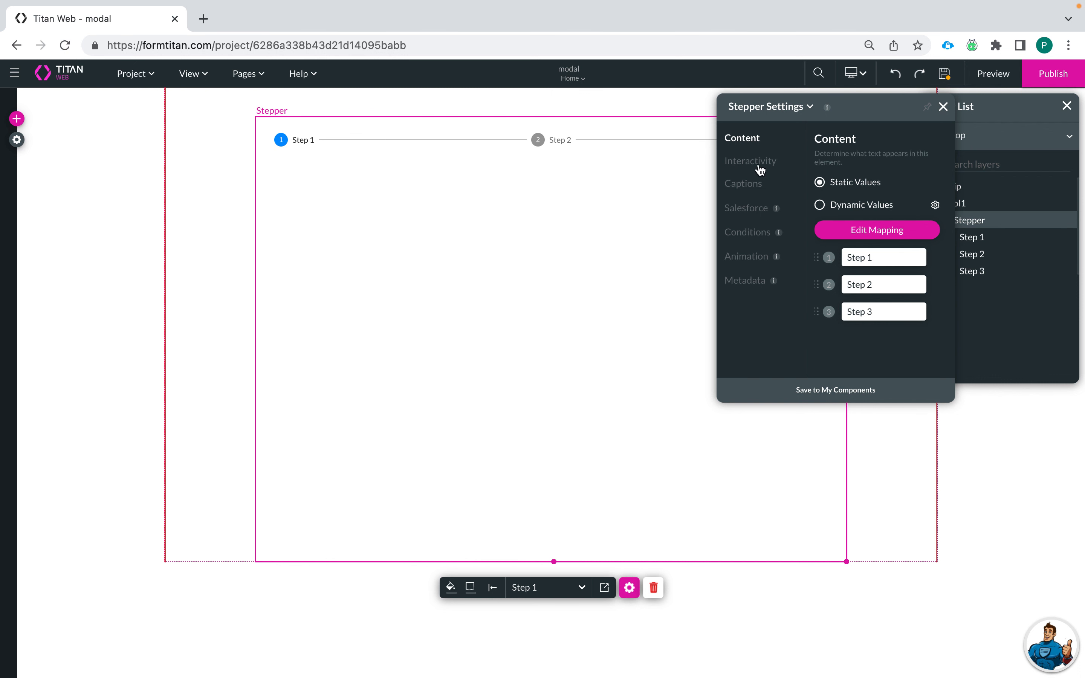
Step: Add a text field to Step 1 labelled Company Name, with its placeholder cleared
click(16, 118)
click(22, 227)
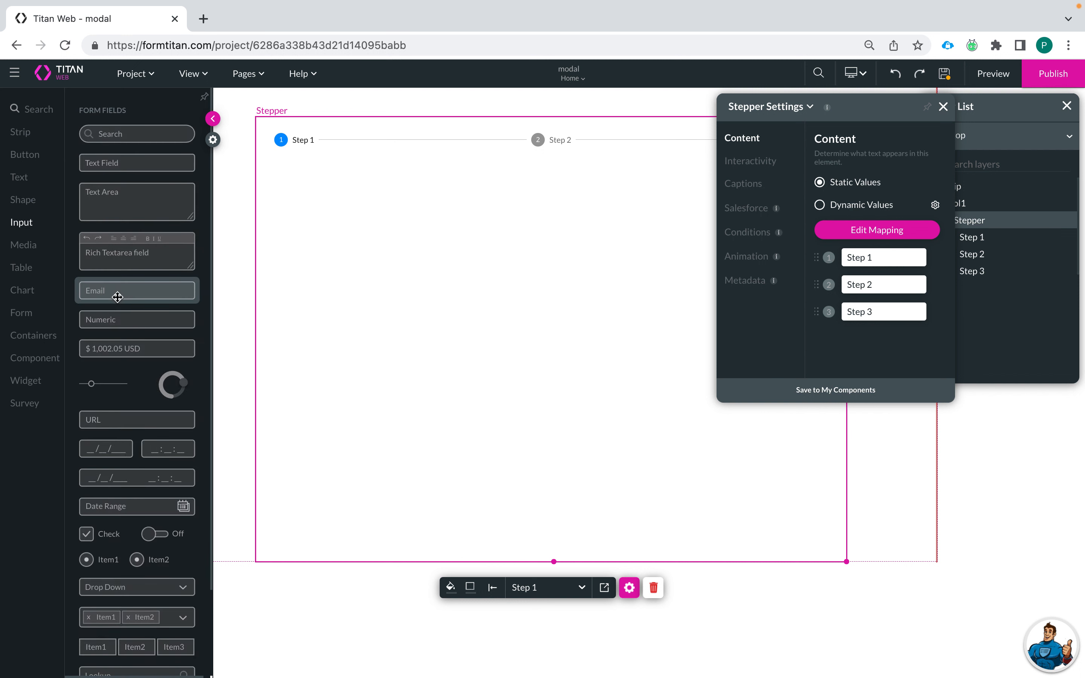
drag(137, 170, 526, 205)
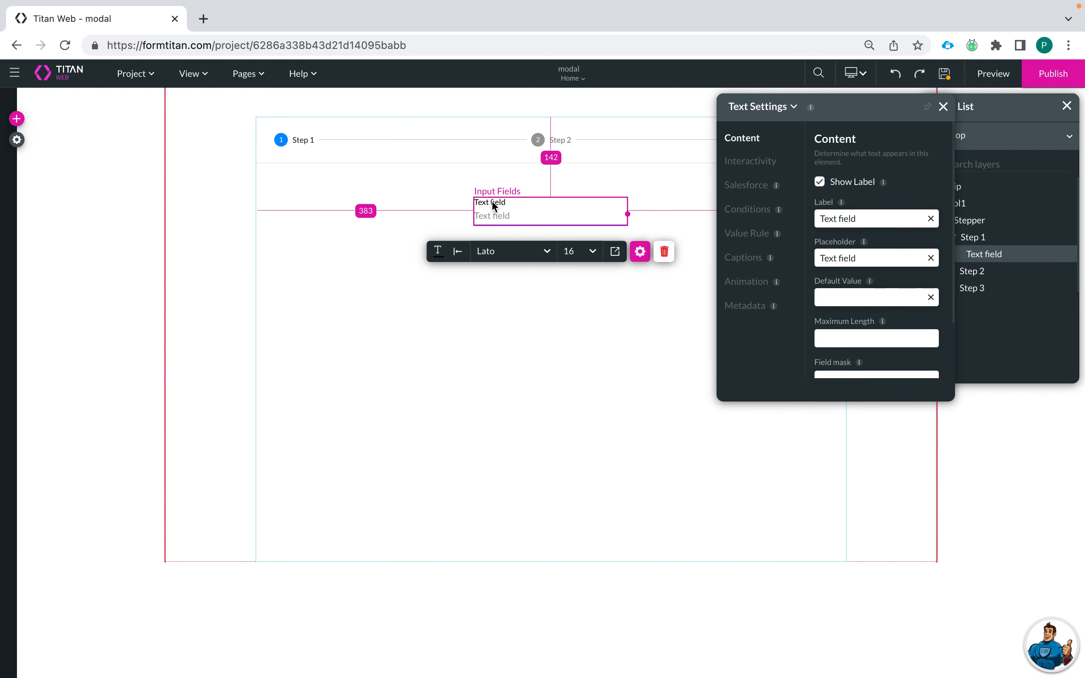
drag(871, 218, 698, 210)
text(Company Name)
click(930, 258)
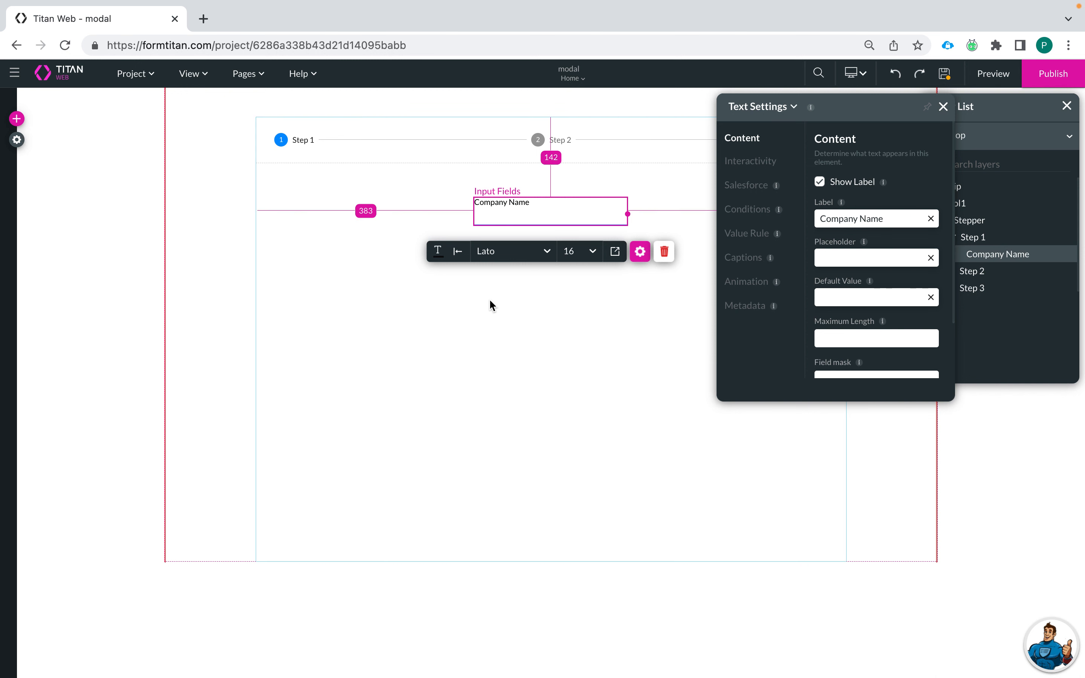
click(489, 299)
click(17, 119)
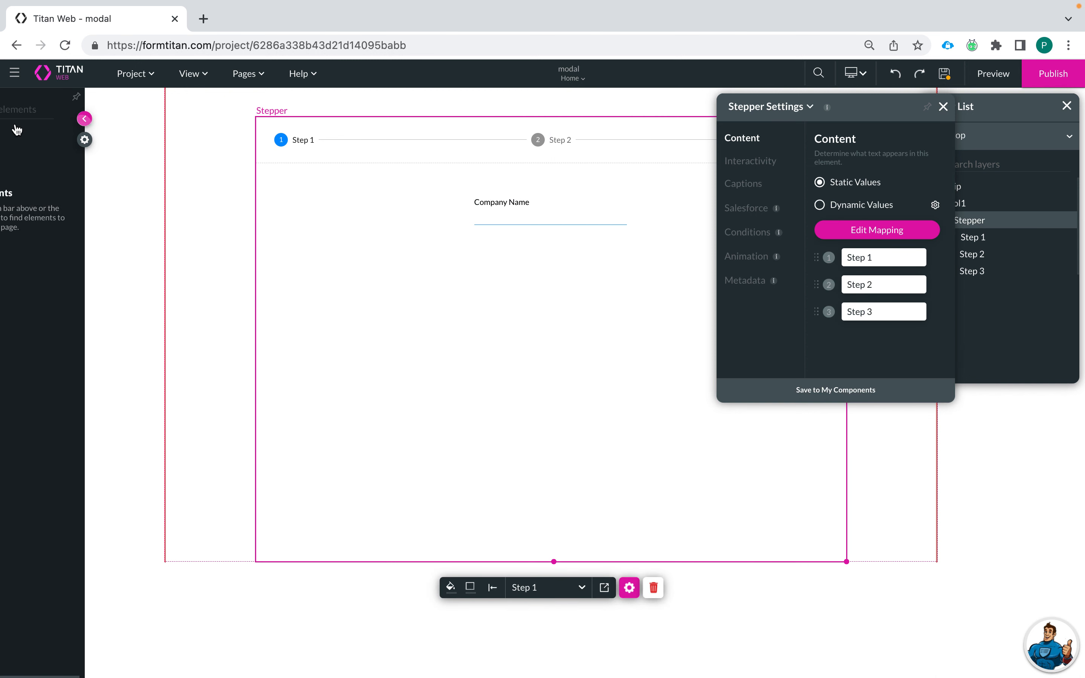
Step: Place a URL field under Company Name, labelled Company Website with an empty placeholder
click(21, 227)
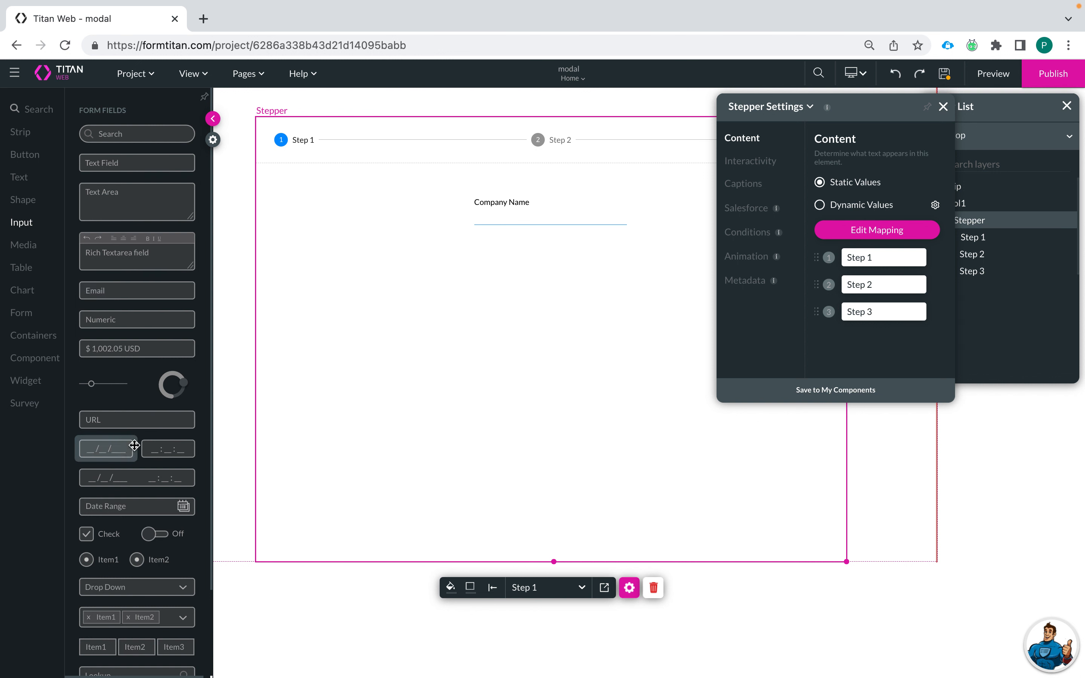
scroll(134, 445, down, 3)
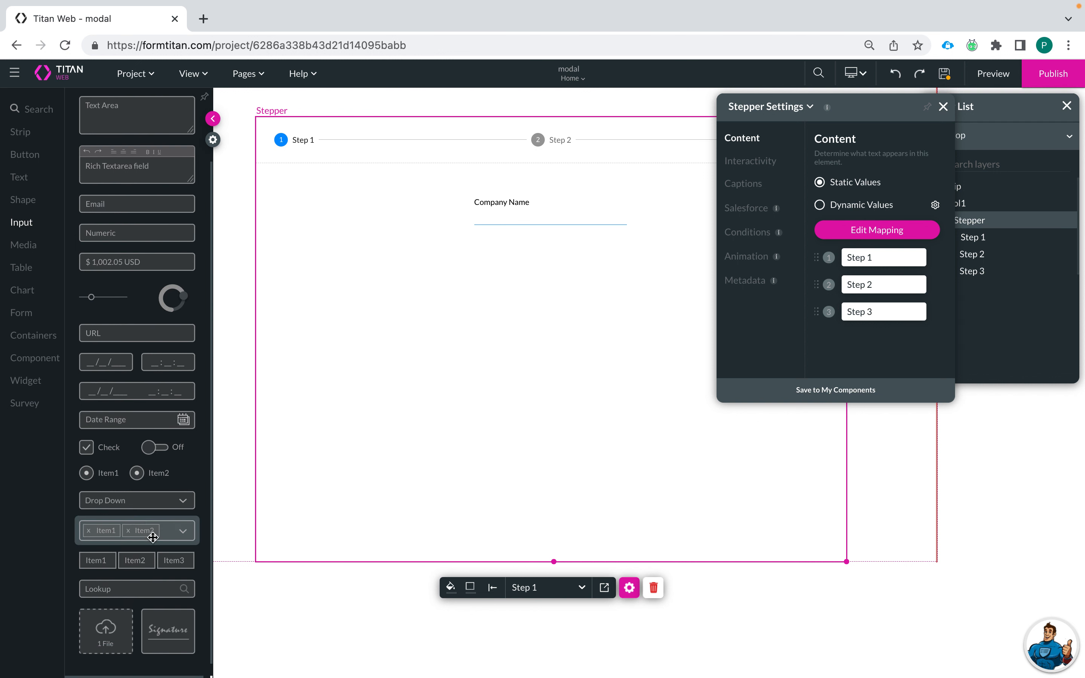
scroll(153, 537, down, 1)
drag(160, 316, 534, 265)
click(535, 263)
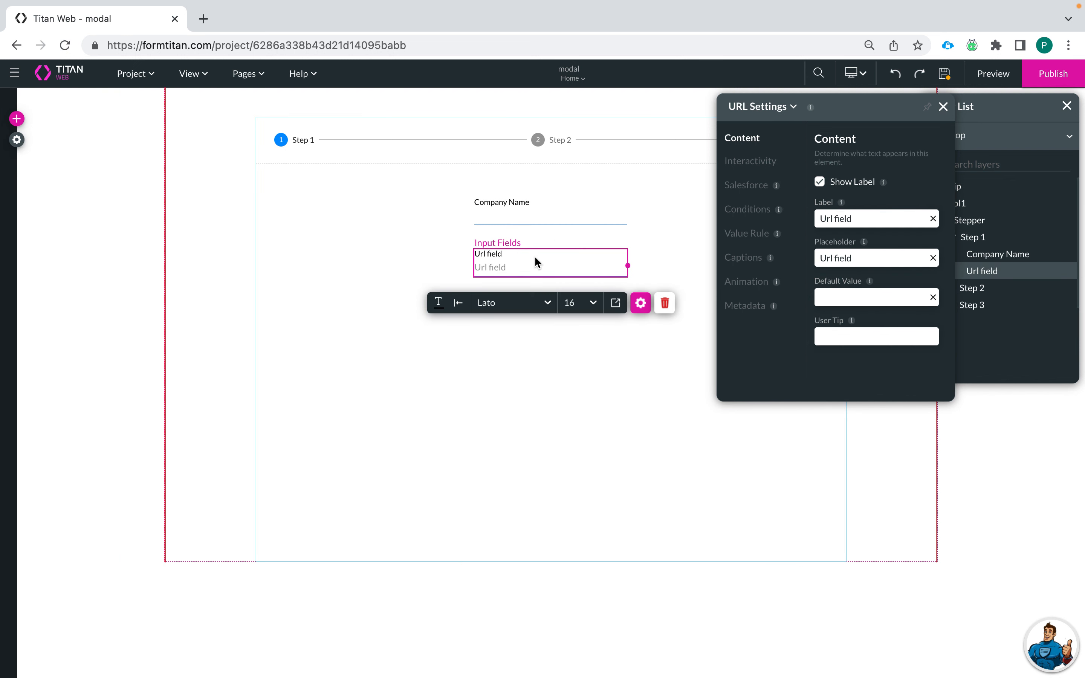
drag(858, 218, 755, 224)
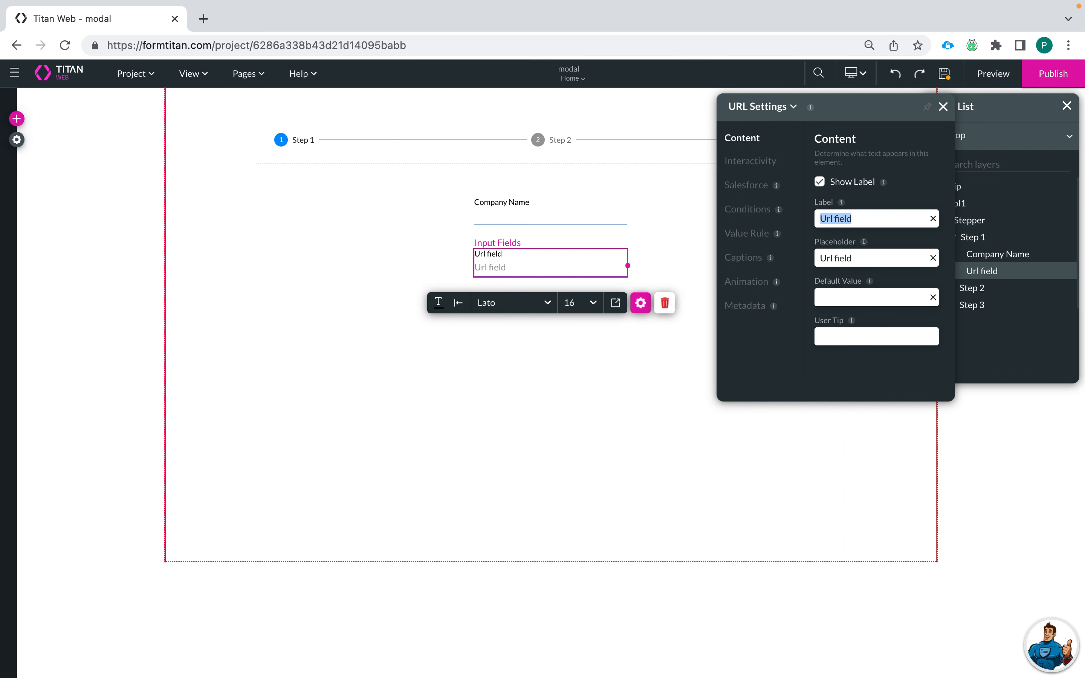
text(Compa)
key(BackSpace)
text(pany)
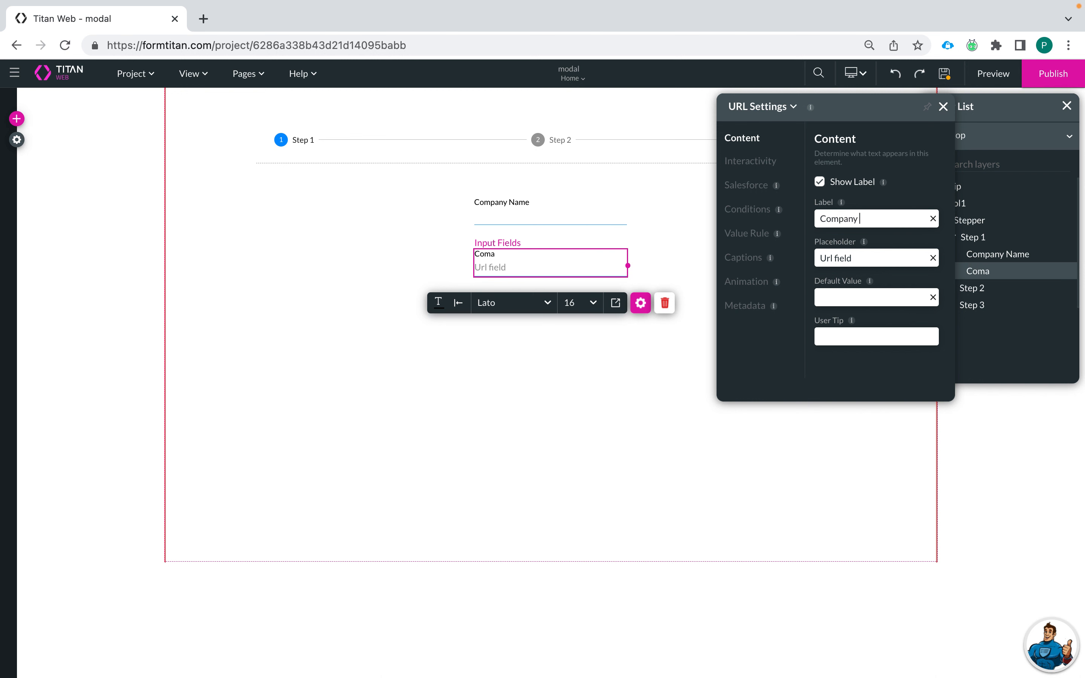
text( Website)
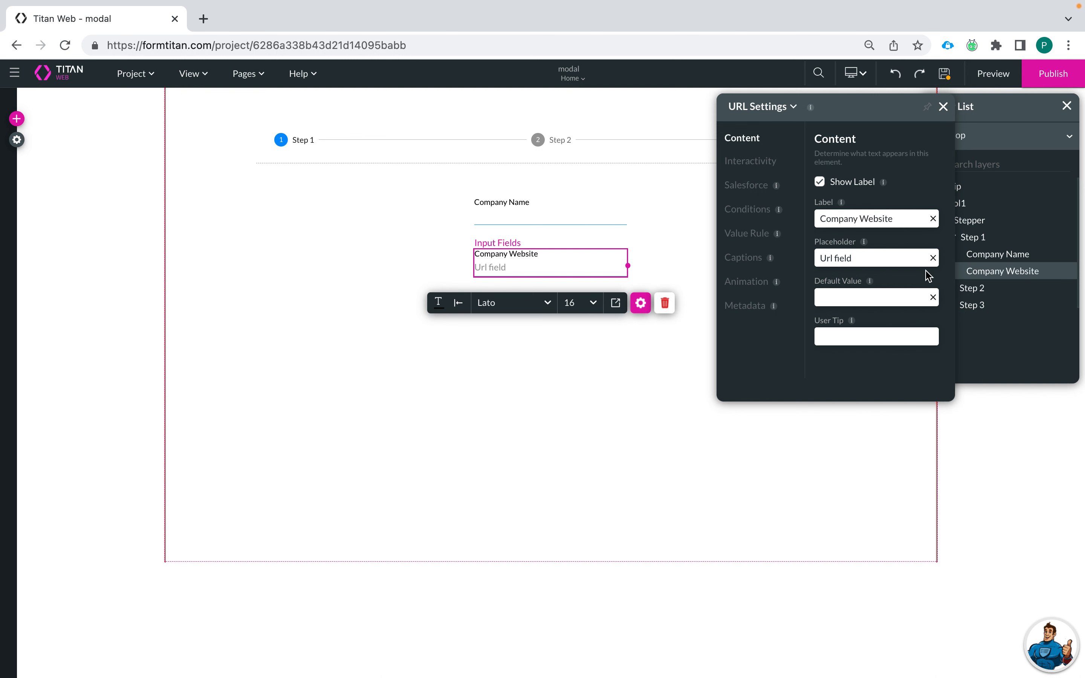
click(933, 258)
click(576, 366)
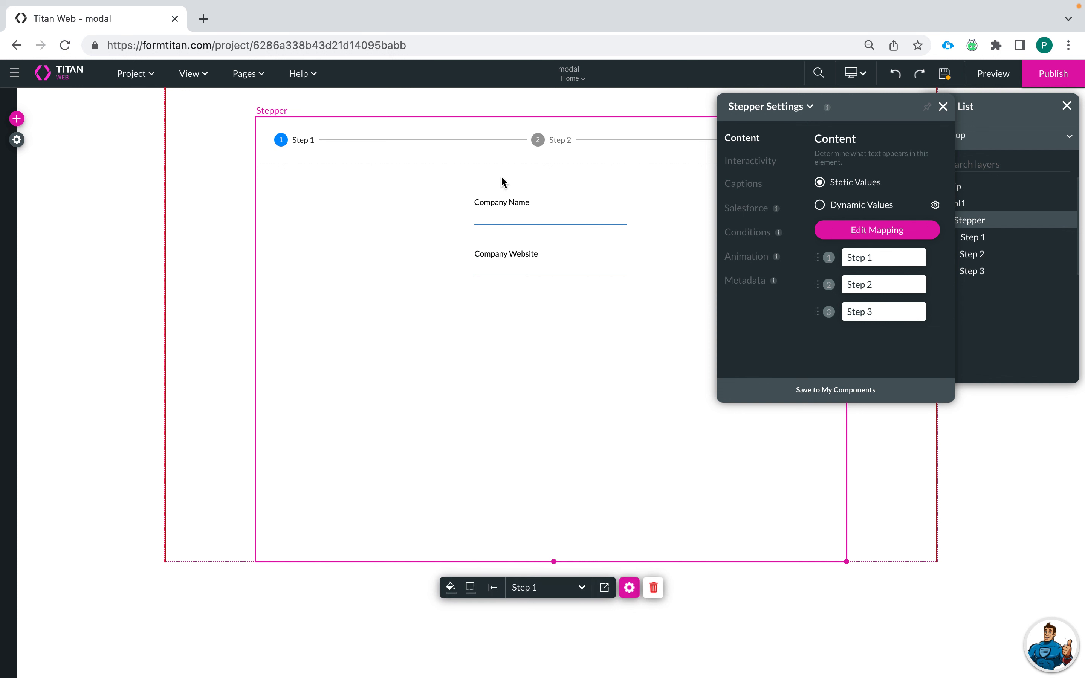
Step: Add a text field below Company Website labelled Phone Number, placeholder cleared
click(19, 120)
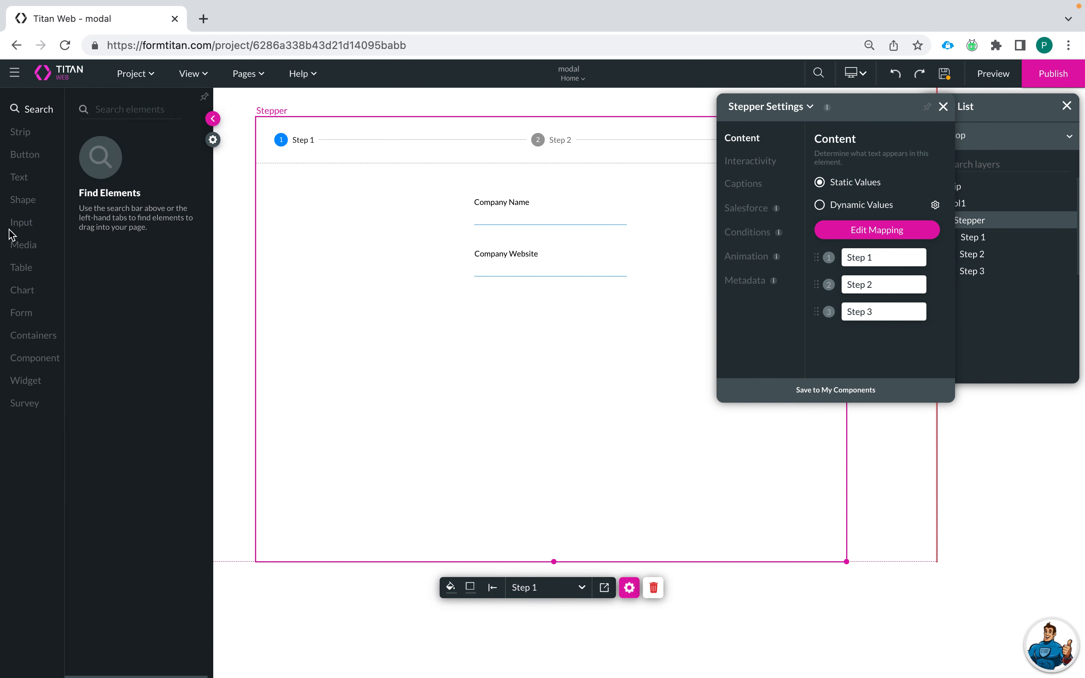
click(30, 229)
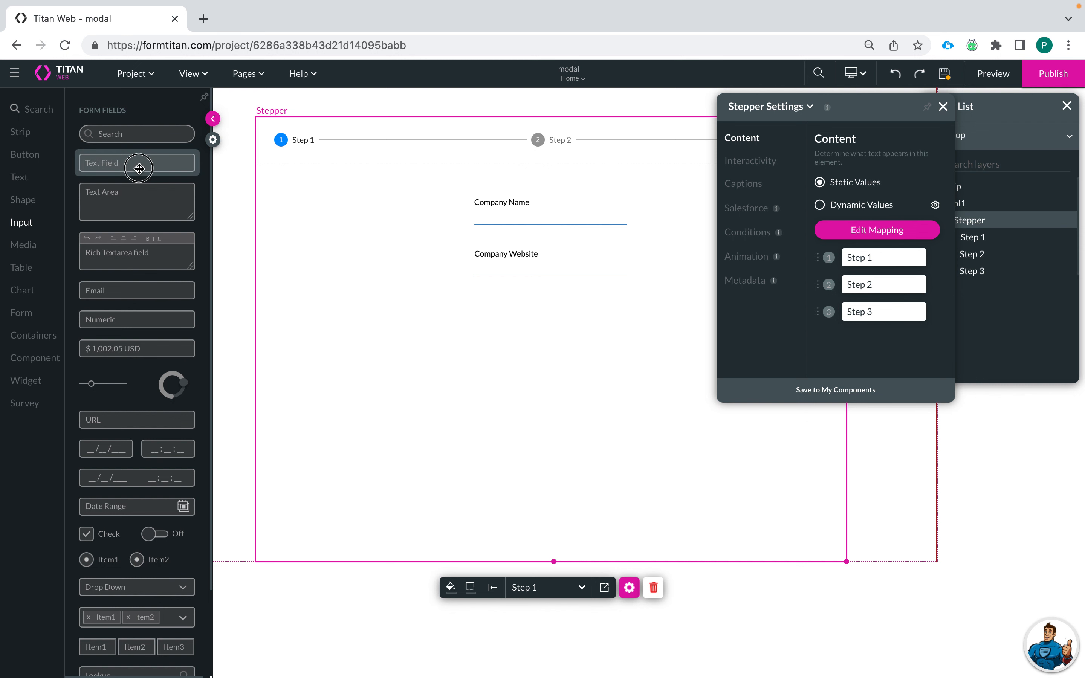
drag(141, 170, 547, 318)
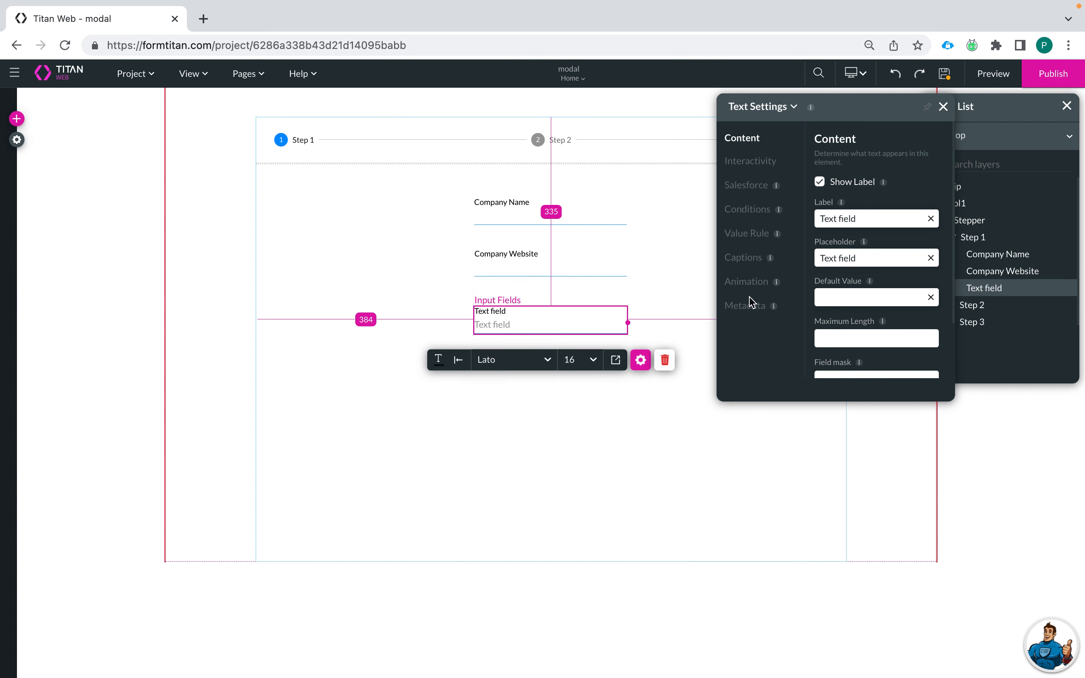
drag(906, 219, 757, 219)
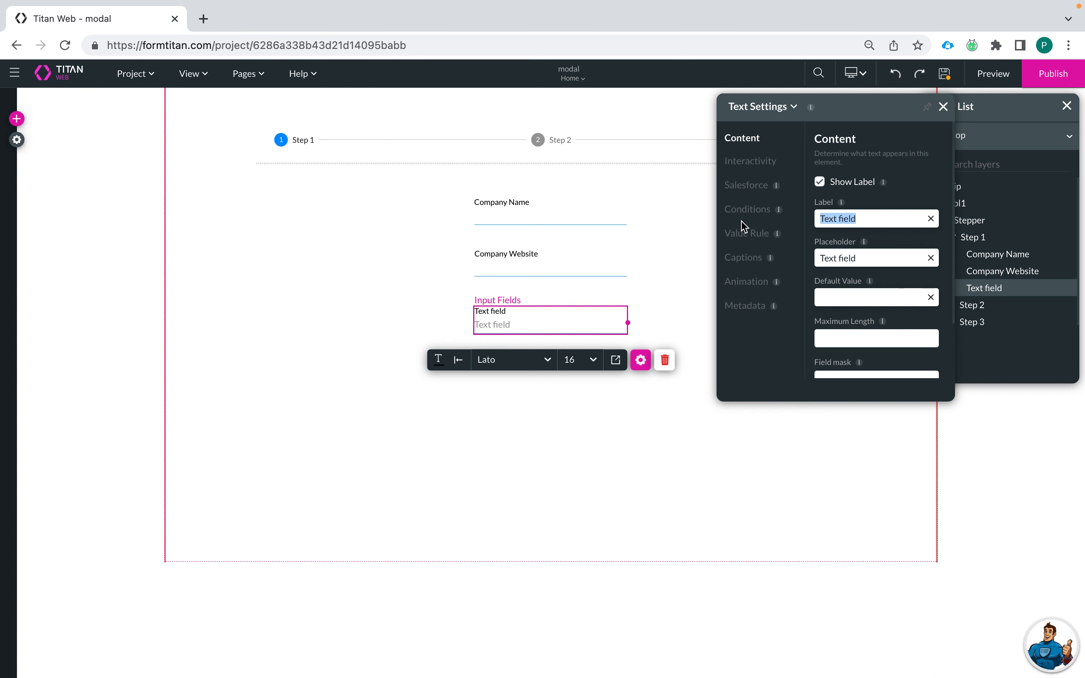
text(Phone Number)
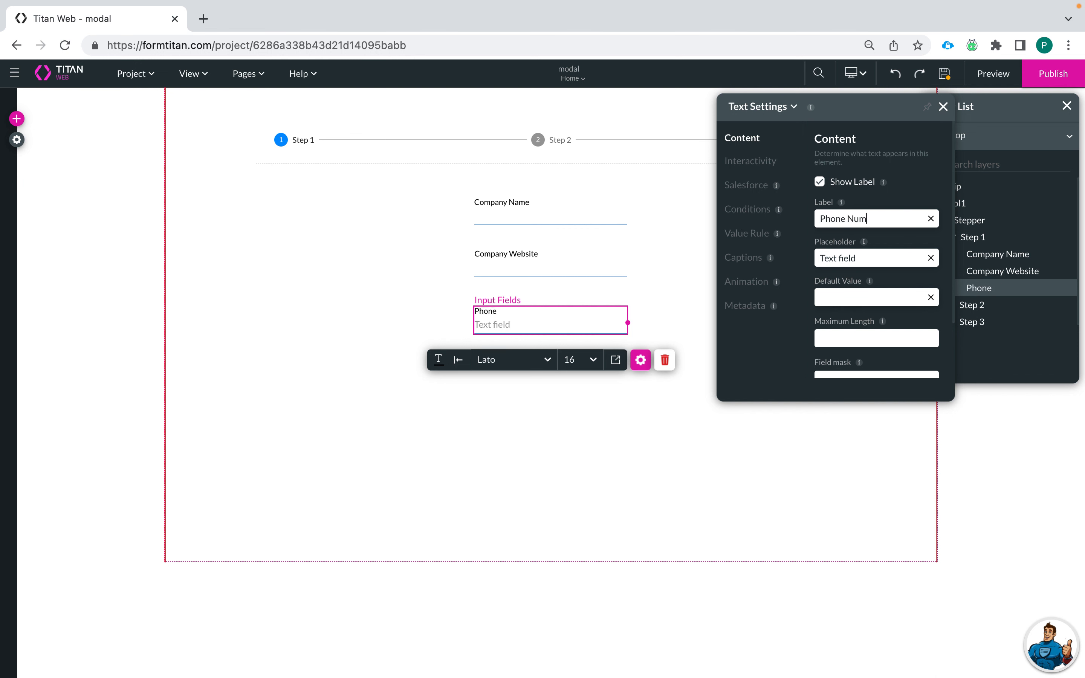
click(930, 258)
scroll(879, 291, down, 1)
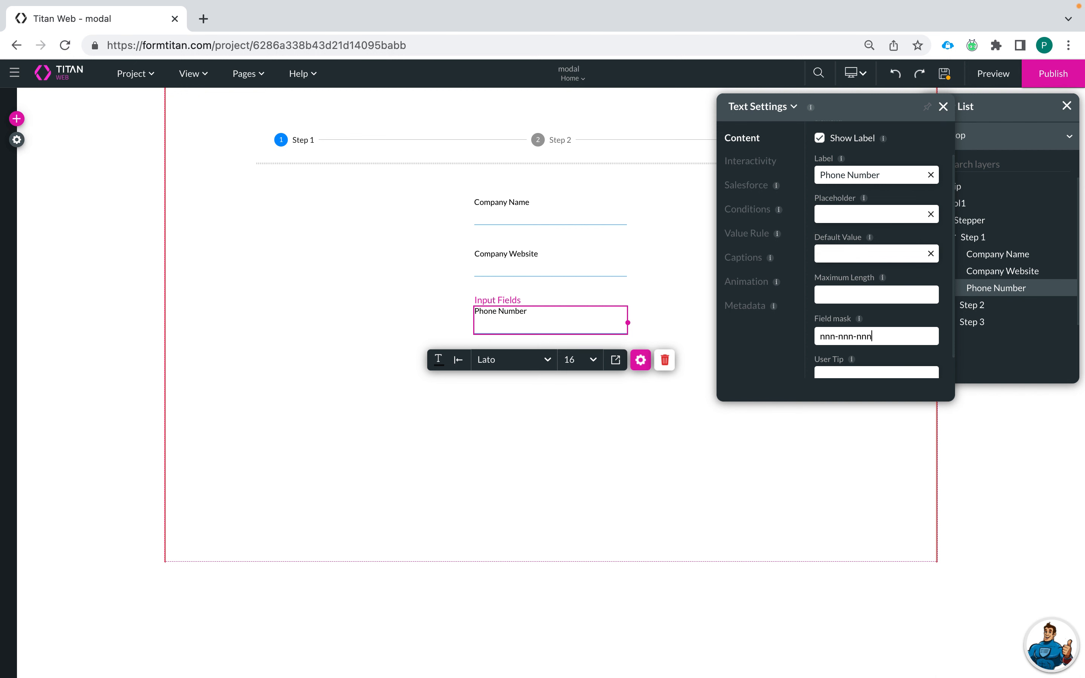
Step: Change the phone field's mask to (nnn) nnn-nnnn
click(827, 335)
click(822, 337)
text(()
click(838, 337)
text())
key(Delete)
text(-)
click(880, 336)
click(775, 382)
Step: Relabel the phone field Company Phone Number
click(684, 280)
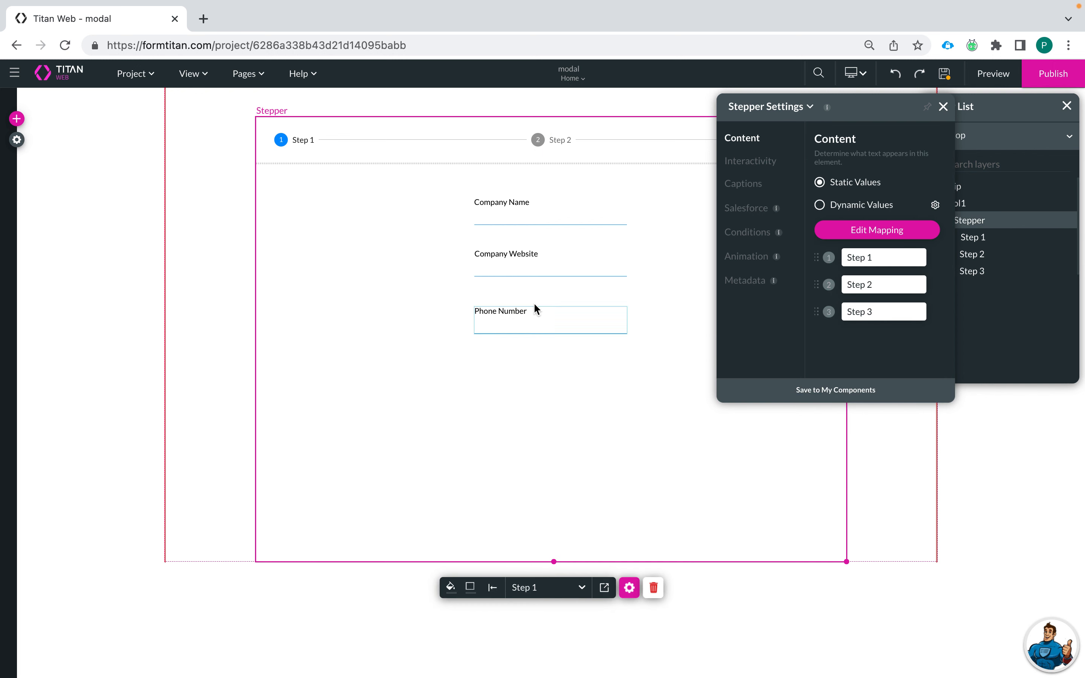
click(527, 315)
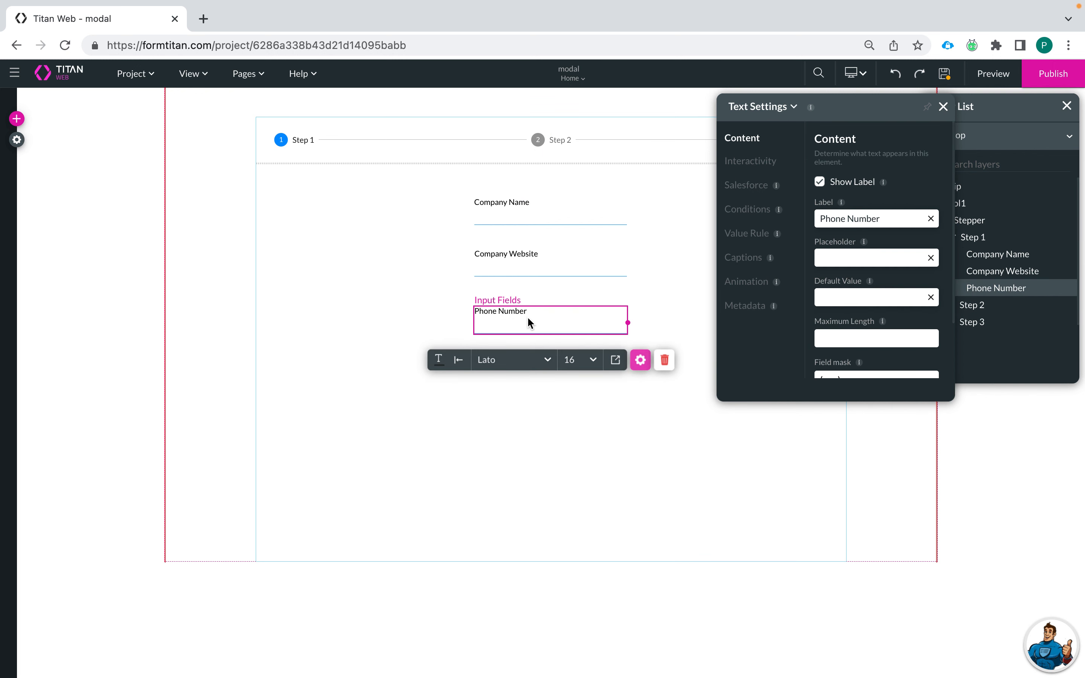
click(819, 218)
text(Company)
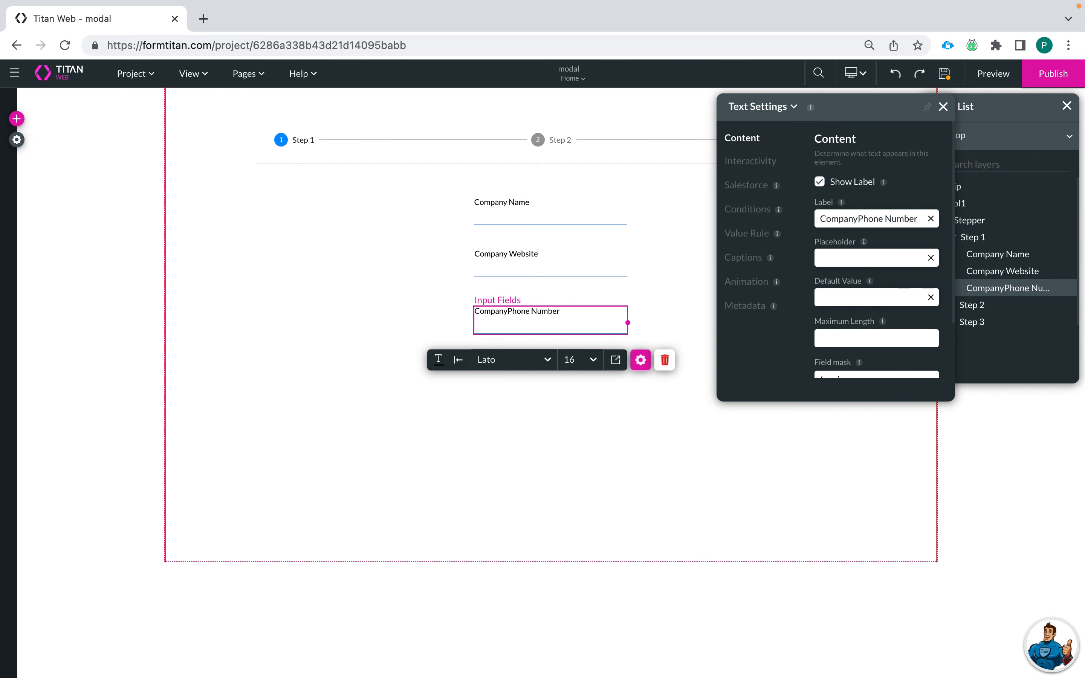
click(696, 415)
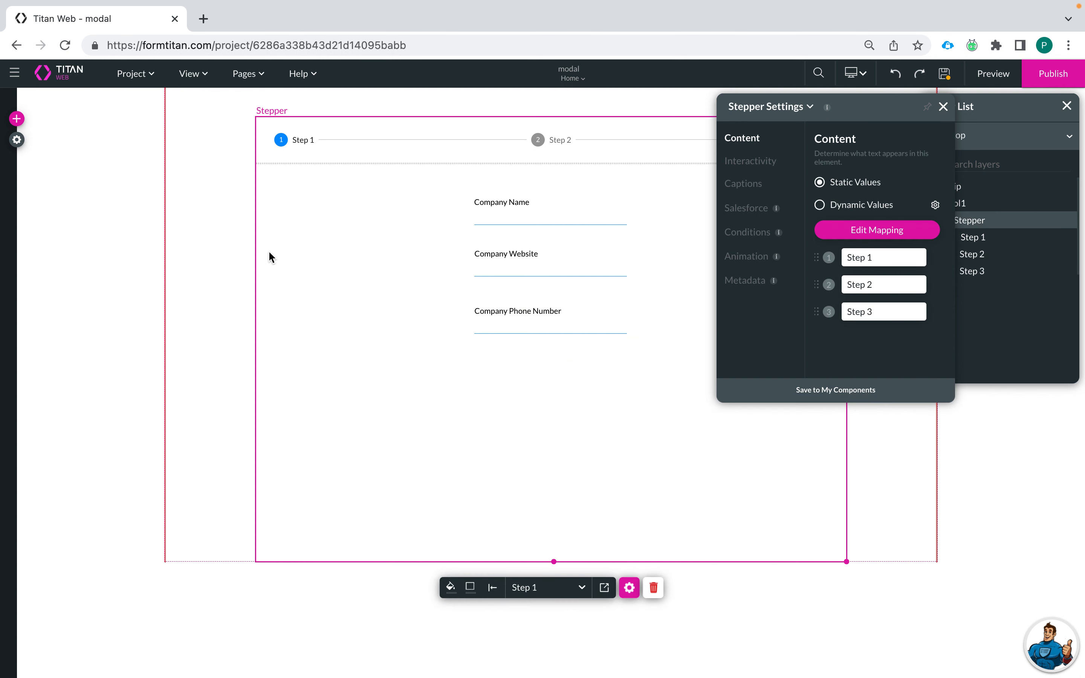
Step: Add a primary button reading Next below Company Phone Number
click(18, 120)
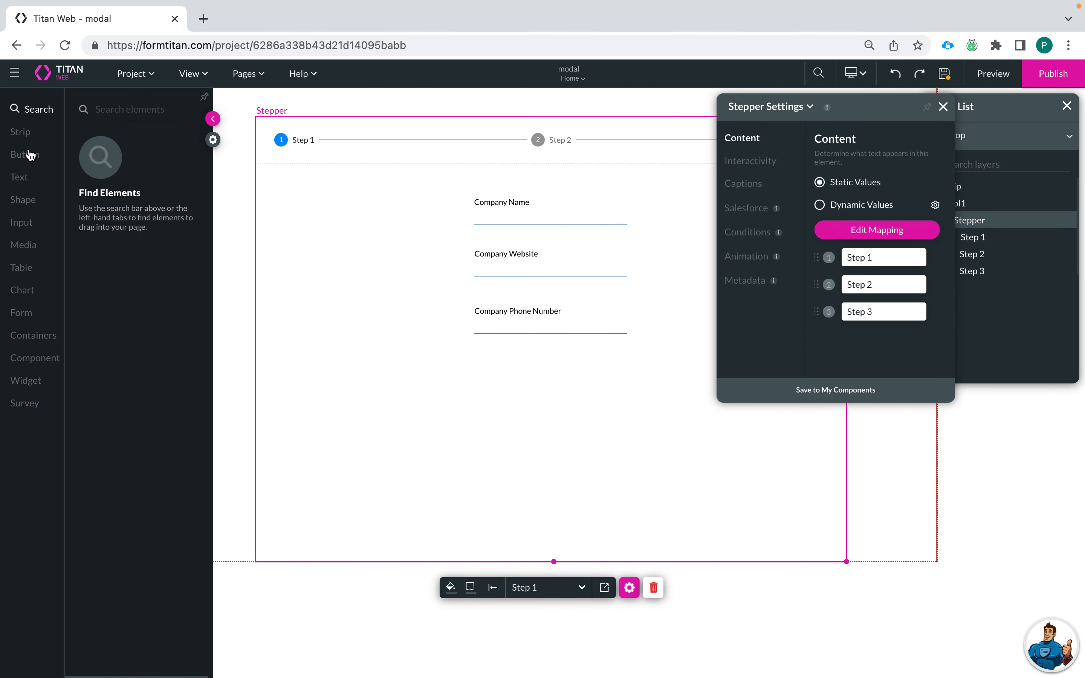
click(26, 154)
drag(130, 151, 528, 395)
click(858, 199)
drag(858, 200, 738, 206)
text(Next)
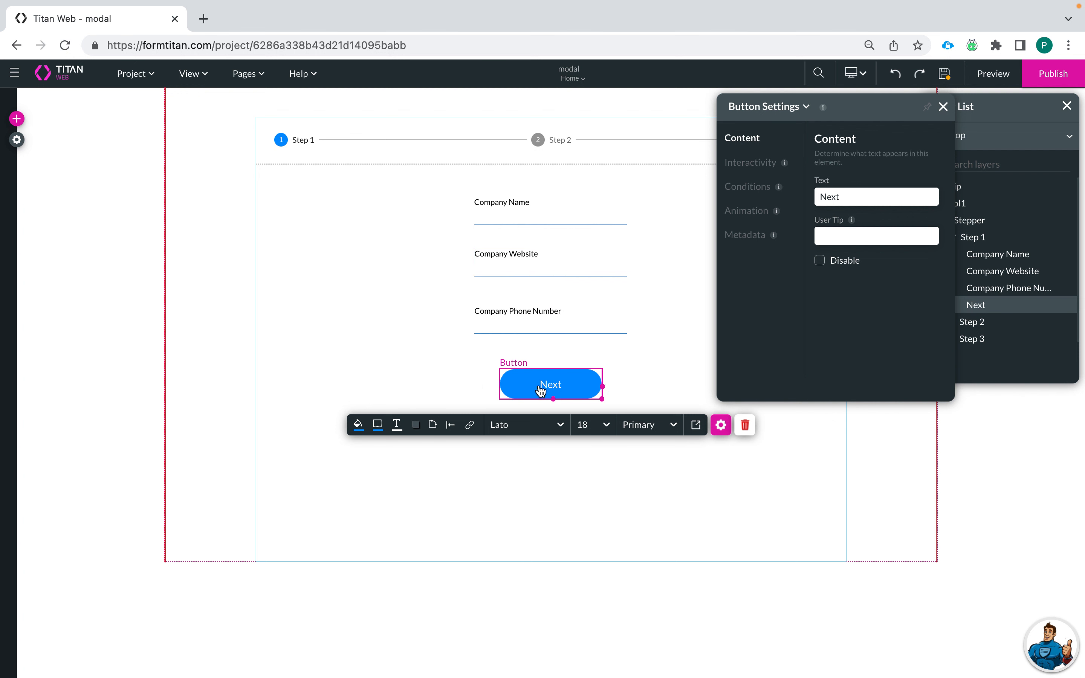
Step: Shrink the Next button to about 109 by 43 px and centre it under the fields
drag(601, 399, 561, 394)
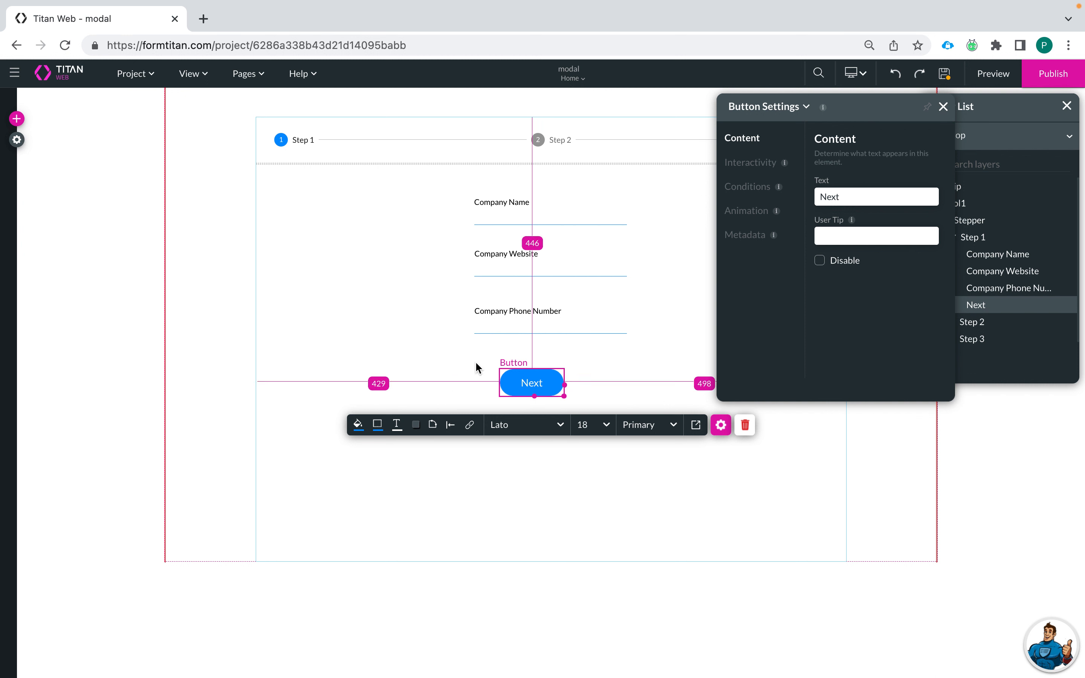
click(475, 363)
click(552, 385)
drag(551, 385, 569, 381)
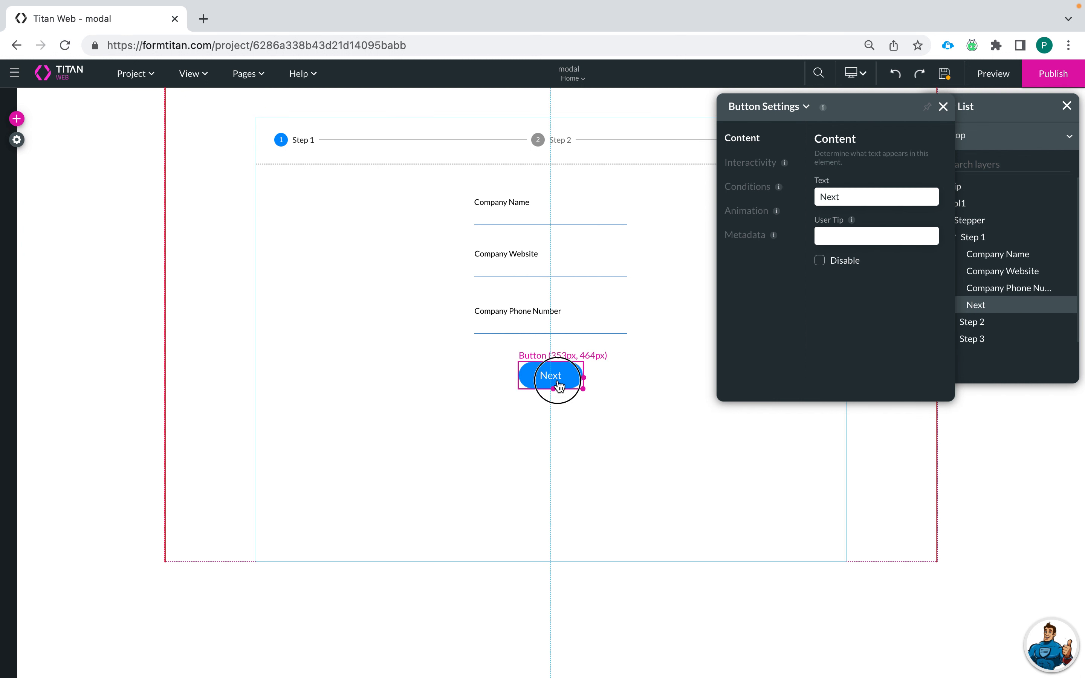
Step: Rename the stepper's first step to Create Account
click(421, 341)
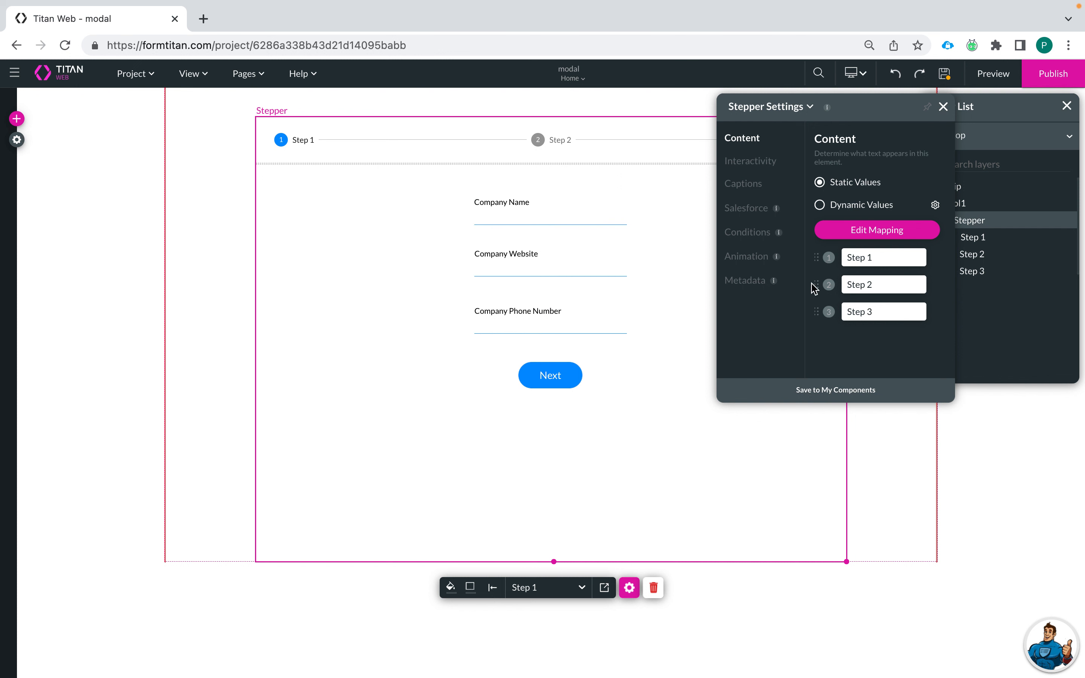
drag(879, 257, 776, 262)
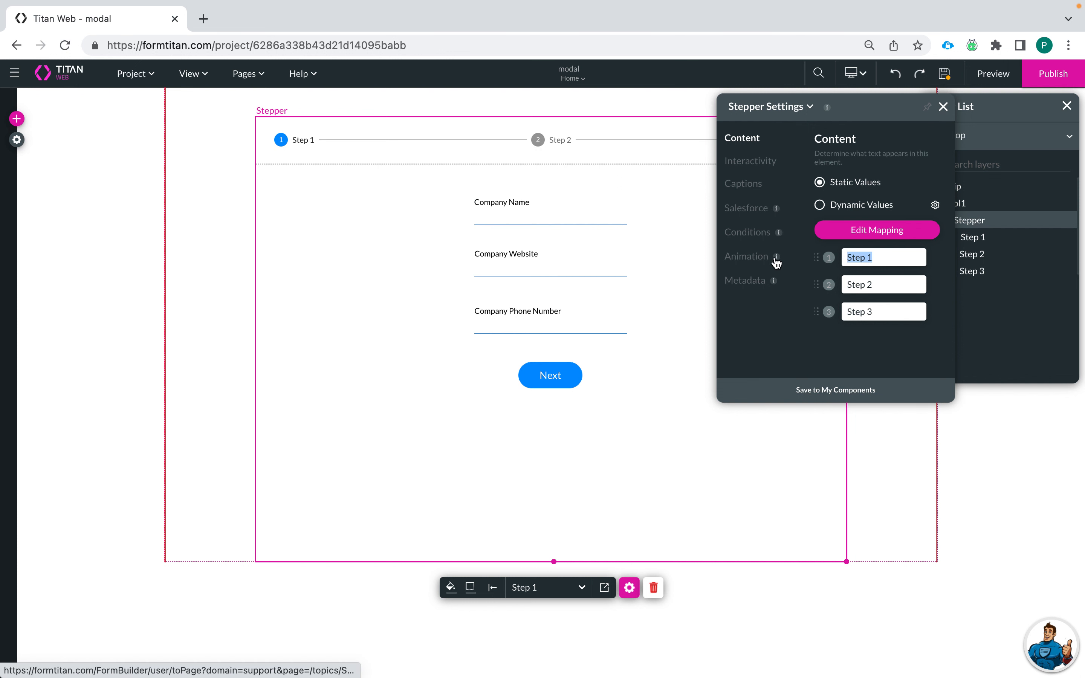
text(Creat)
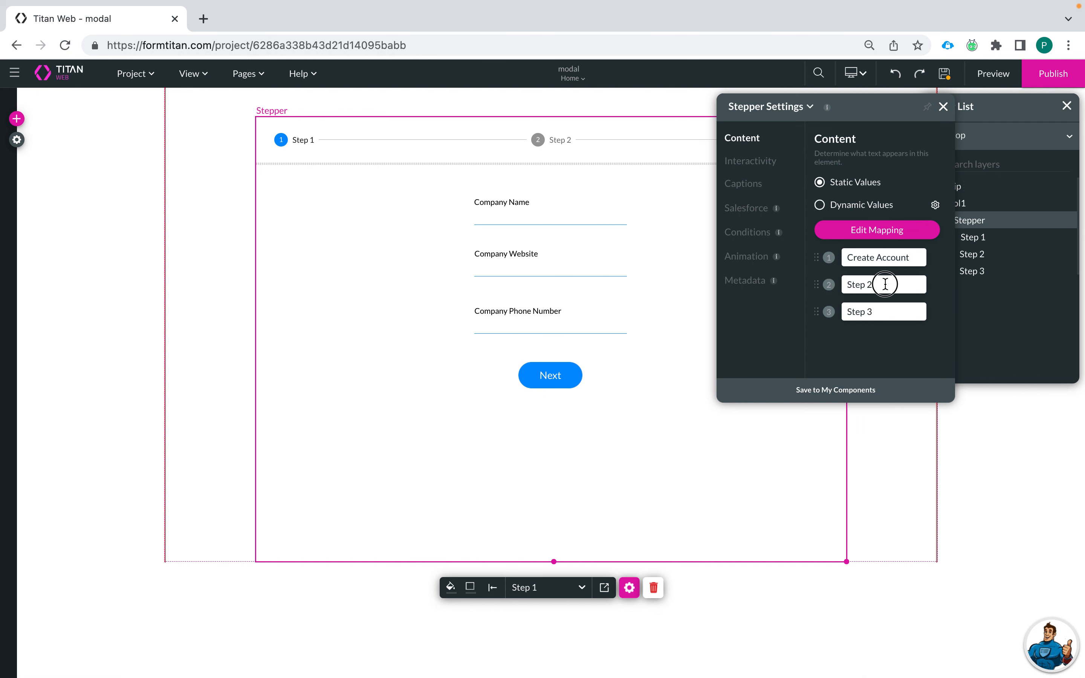
Step: Name steps two and three Create Contacts and Finish, then show and heighten the Create Contacts step
drag(886, 283, 731, 285)
text(Crea)
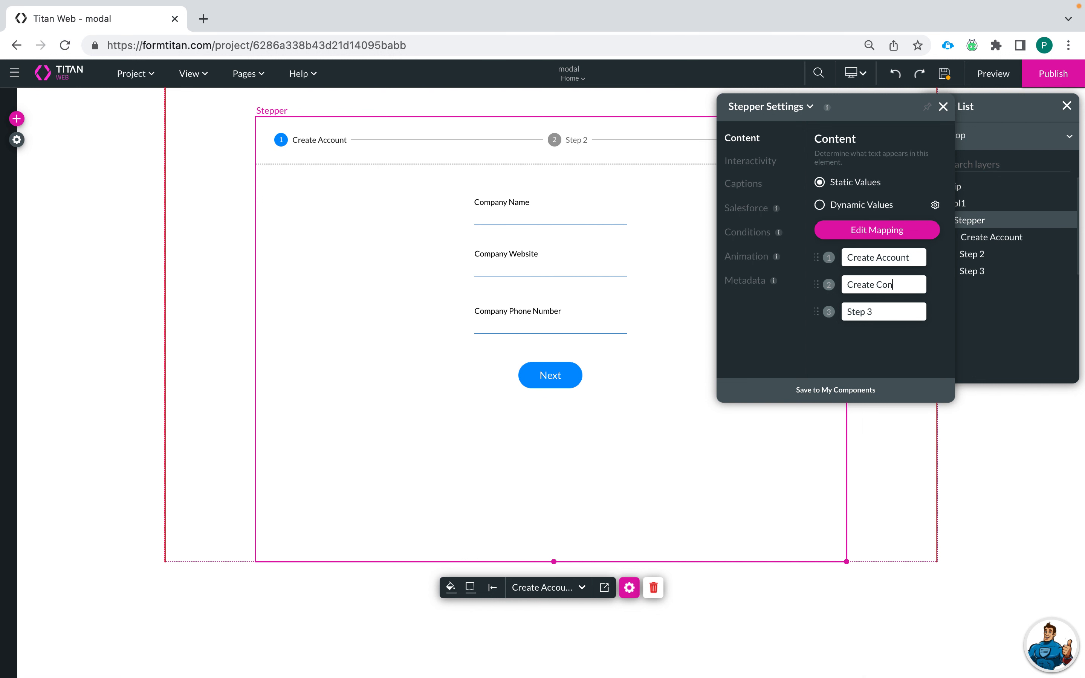
drag(888, 310, 775, 311)
key(BackSpace)
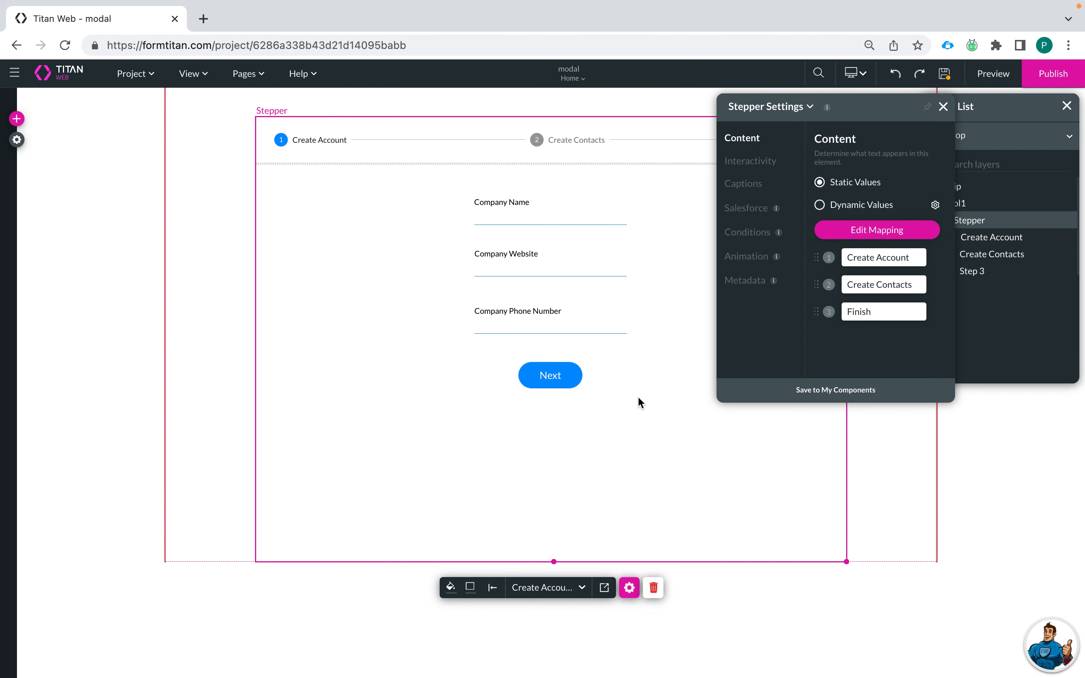
click(559, 141)
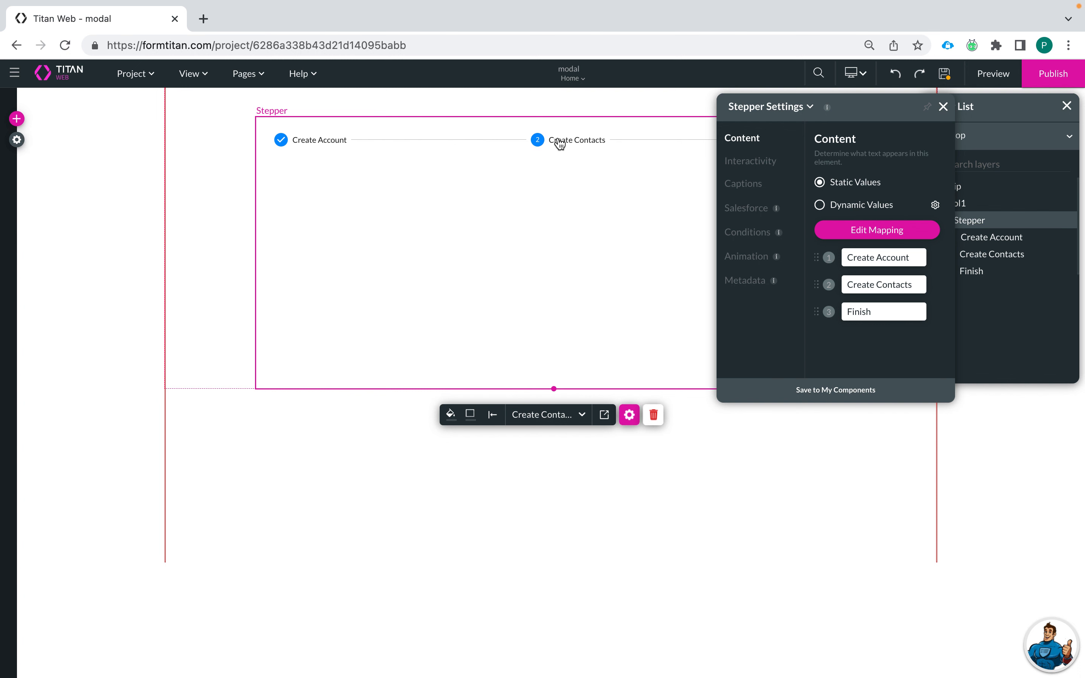
drag(554, 389, 576, 554)
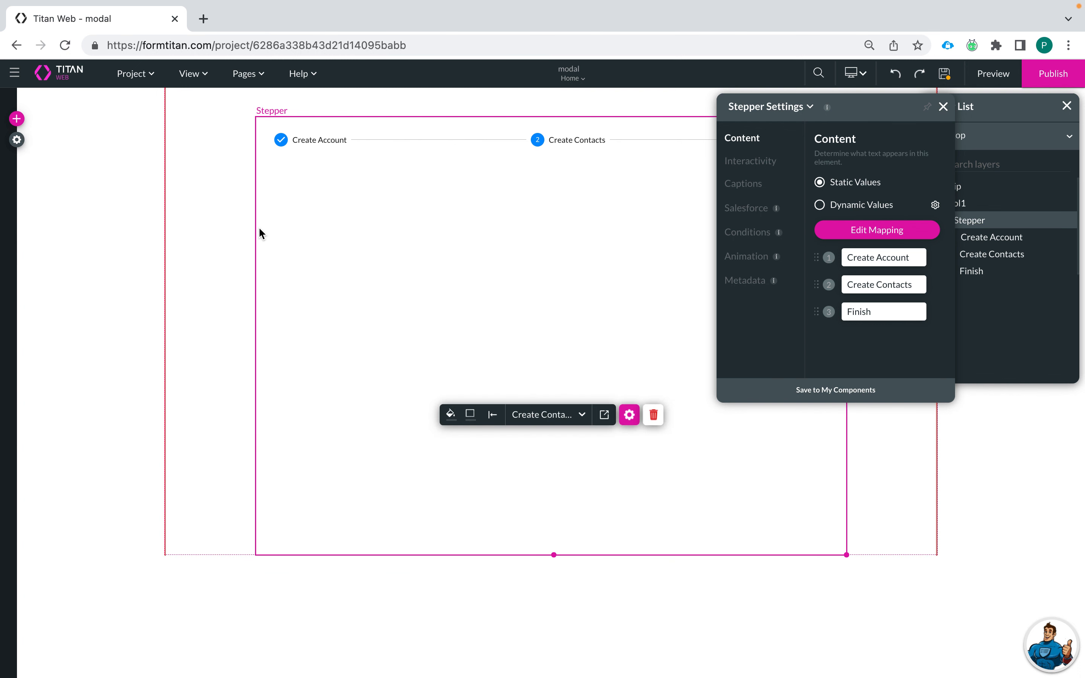
Step: Add a widened primary button reading Add New Contact to the Create Contacts step
click(18, 119)
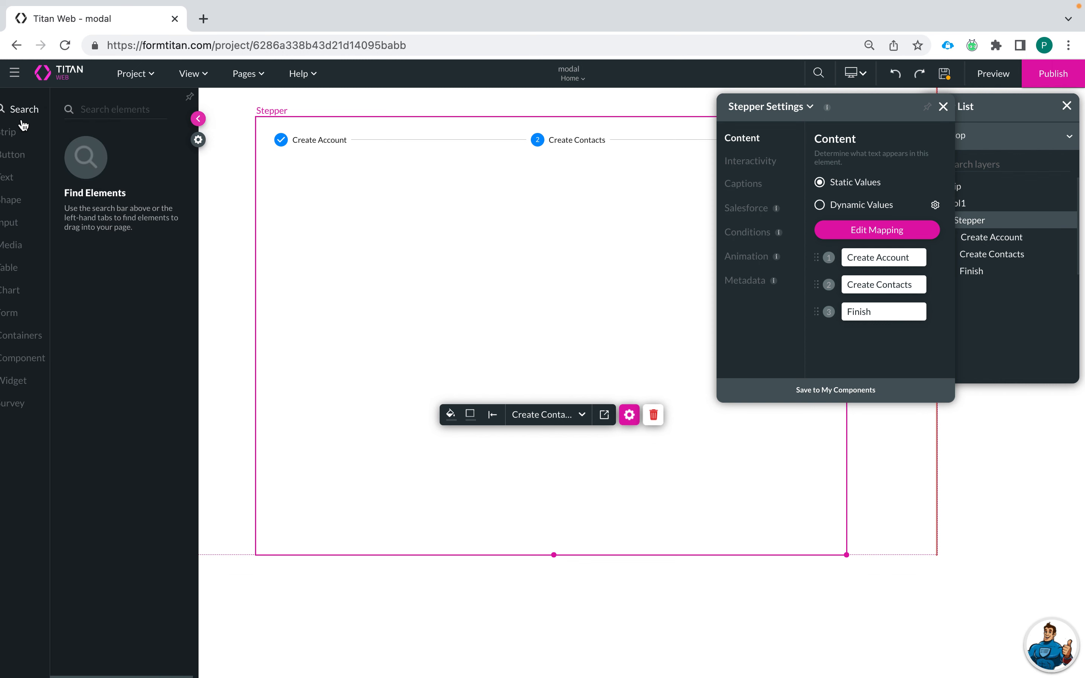
click(23, 155)
drag(121, 155, 319, 208)
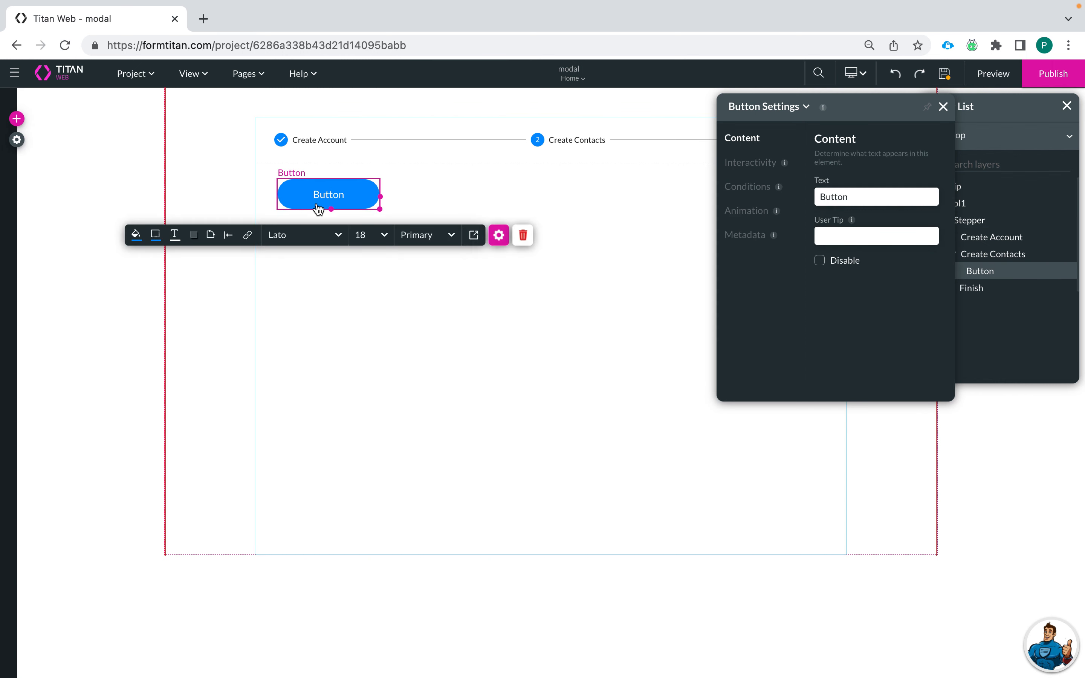
drag(384, 197, 438, 197)
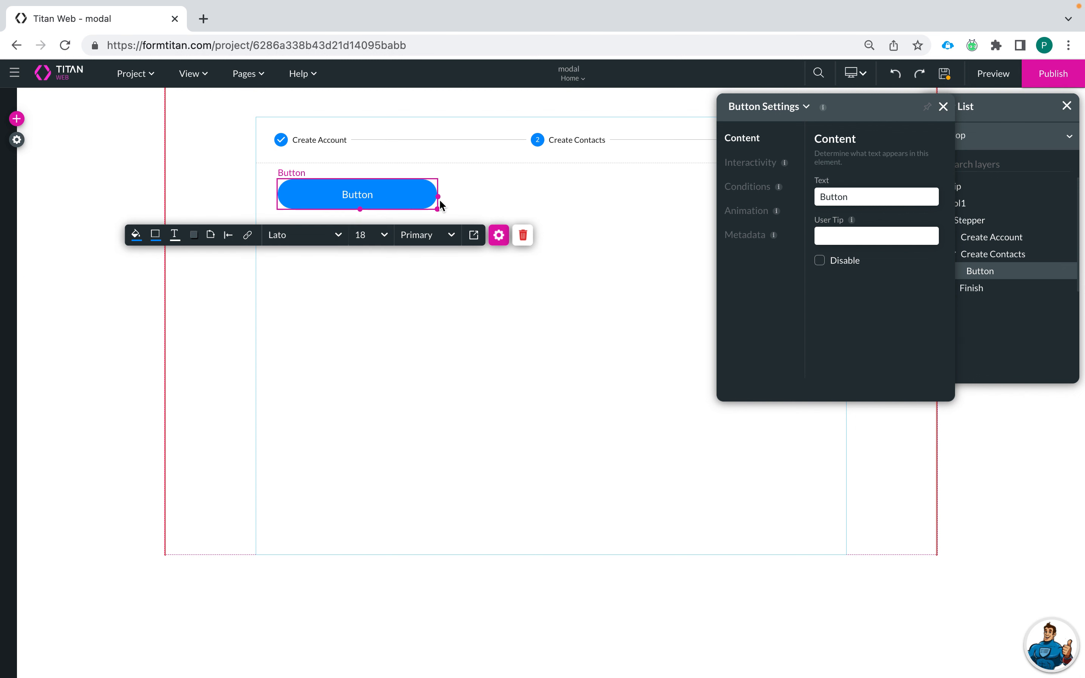
click(868, 197)
key(ctrl+a)
text(Ad)
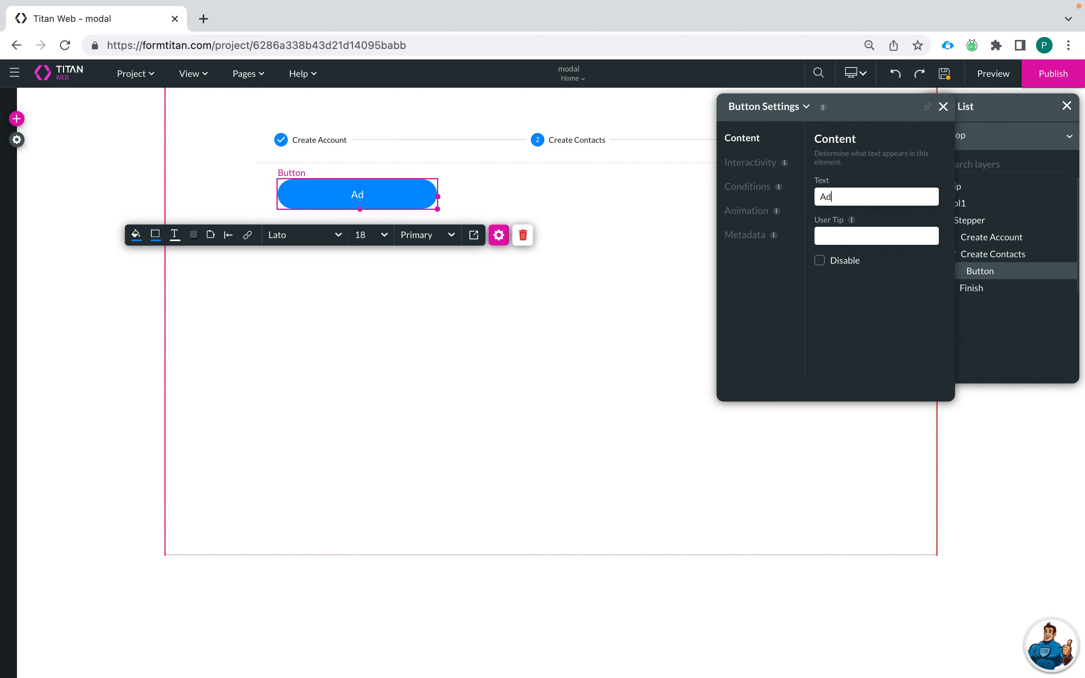
text(d New Contact)
Step: Centre the Add New Contact button in the step and realign the stepper on the centre guide
click(516, 314)
drag(404, 200, 605, 209)
drag(613, 158, 580, 165)
drag(565, 166, 615, 168)
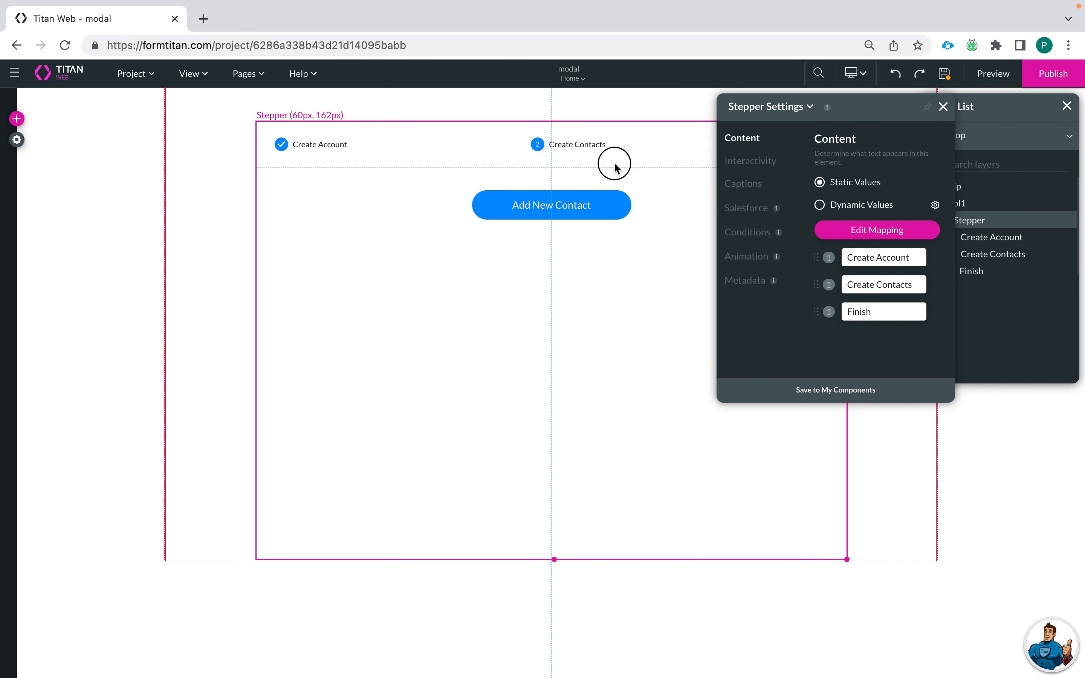
click(561, 203)
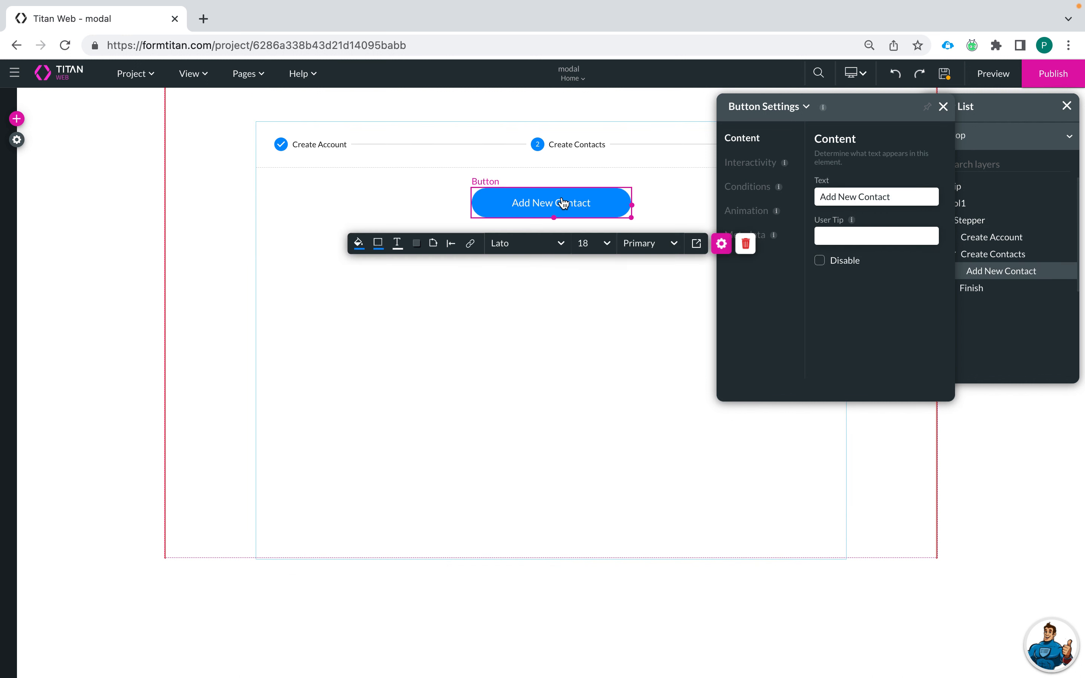
click(552, 288)
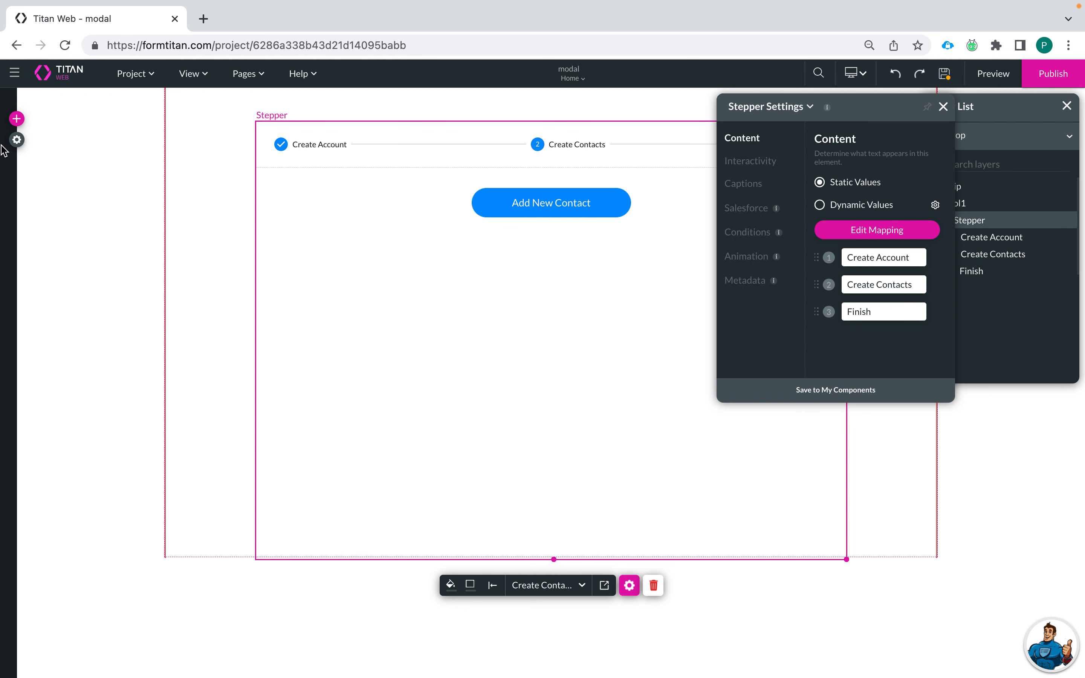
Step: Place a Power Table in the Create Contacts step
click(17, 120)
click(22, 268)
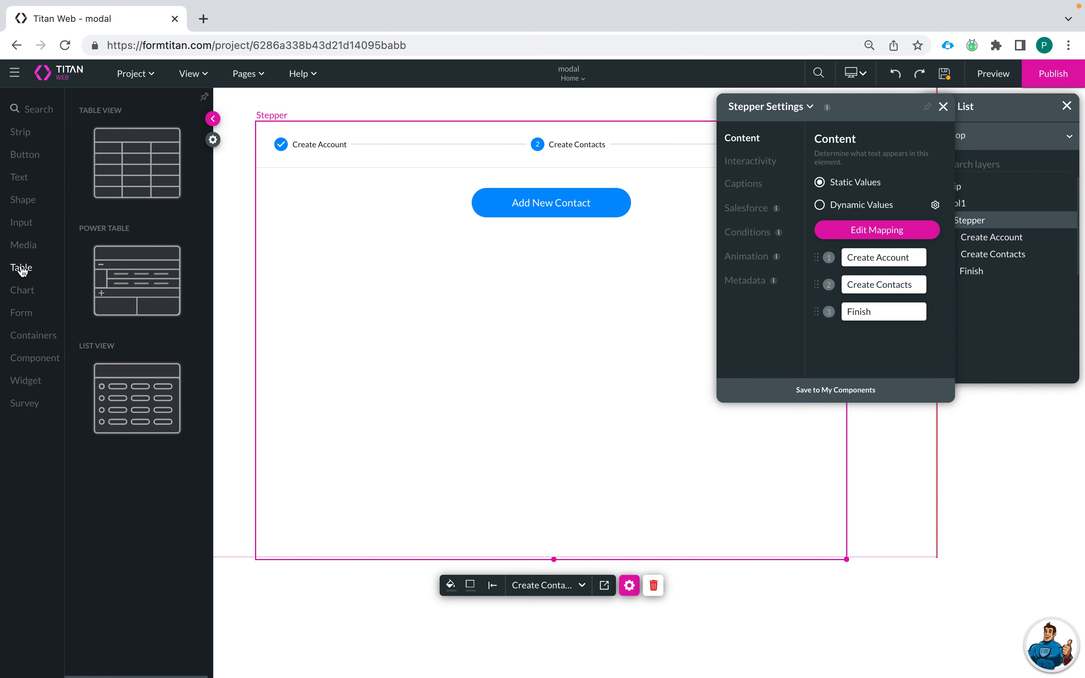
drag(141, 252, 466, 287)
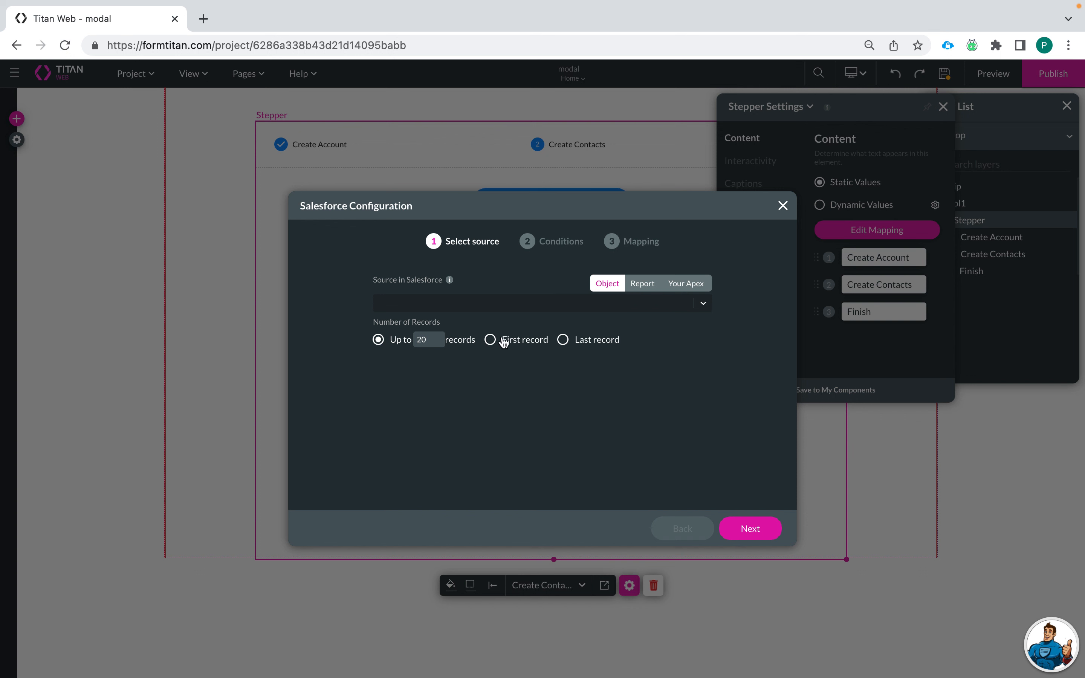
Step: Set the table's Salesforce source object to Contact
click(550, 306)
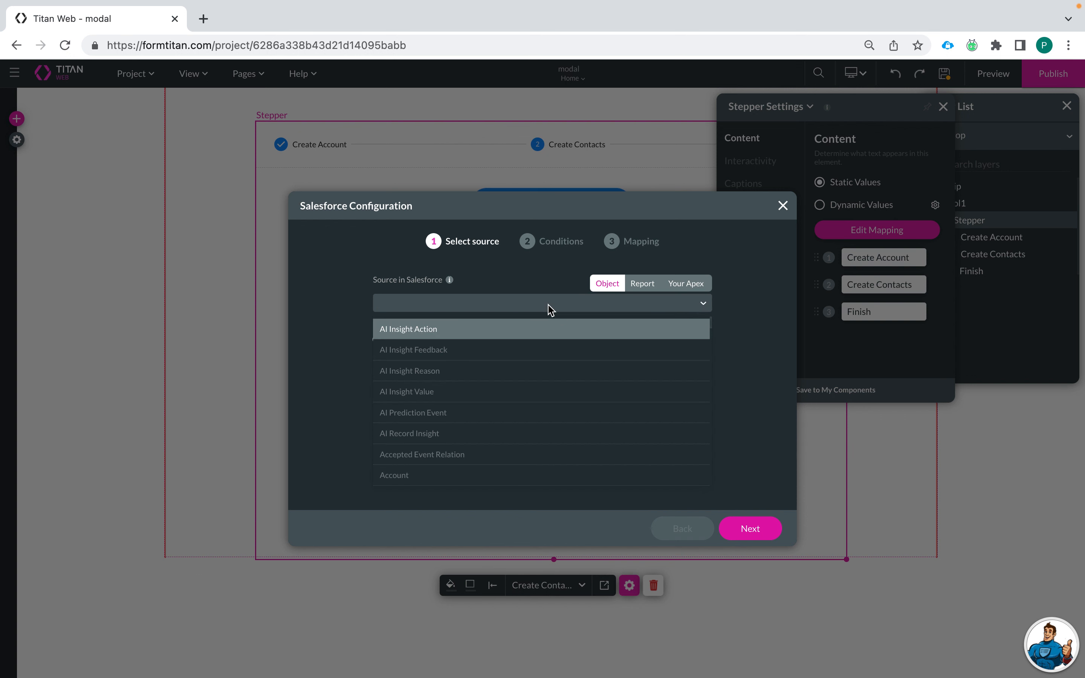
text(cont)
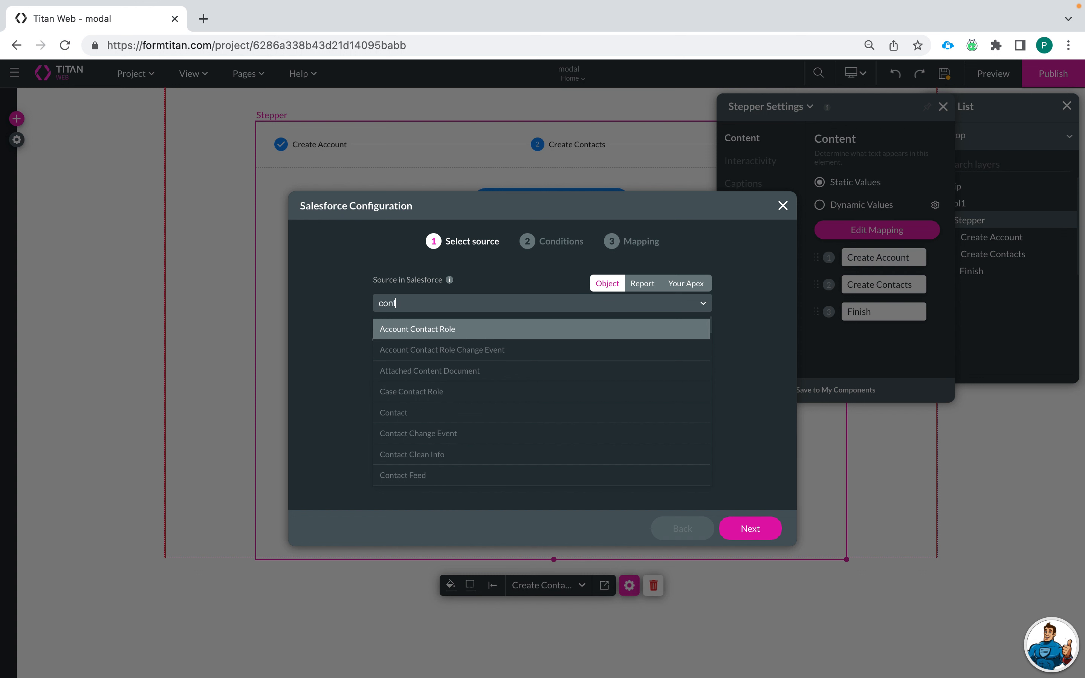
text(acts)
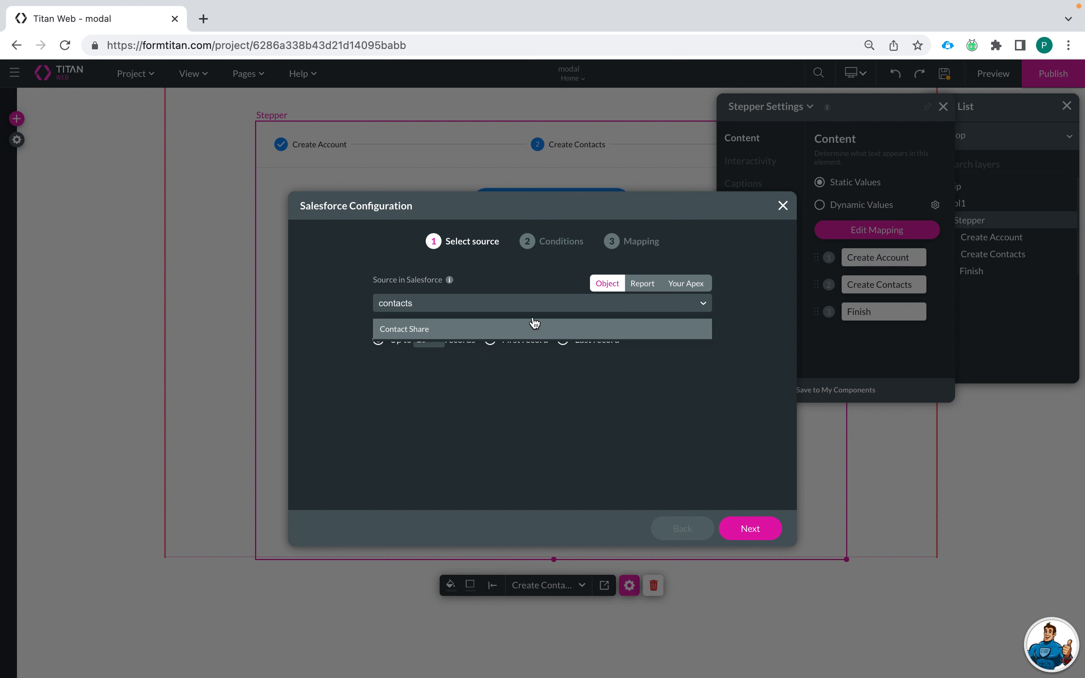
key(BackSpace)
click(470, 390)
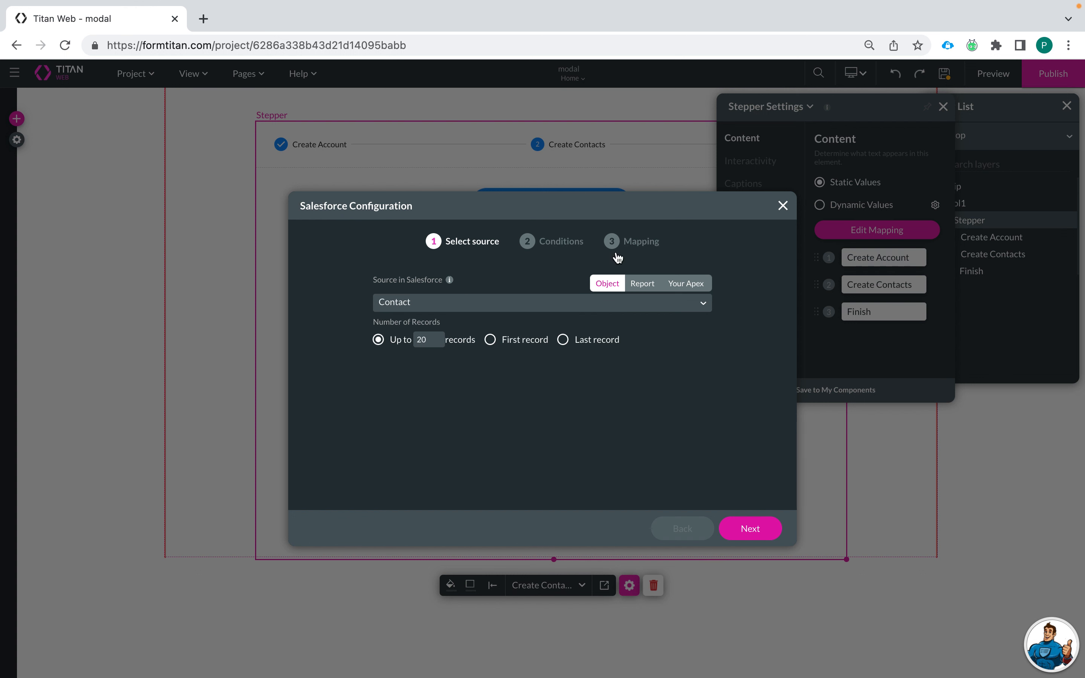
Step: Move to the Conditions step and add and apply a new static custom variable
click(756, 532)
click(381, 309)
text(a)
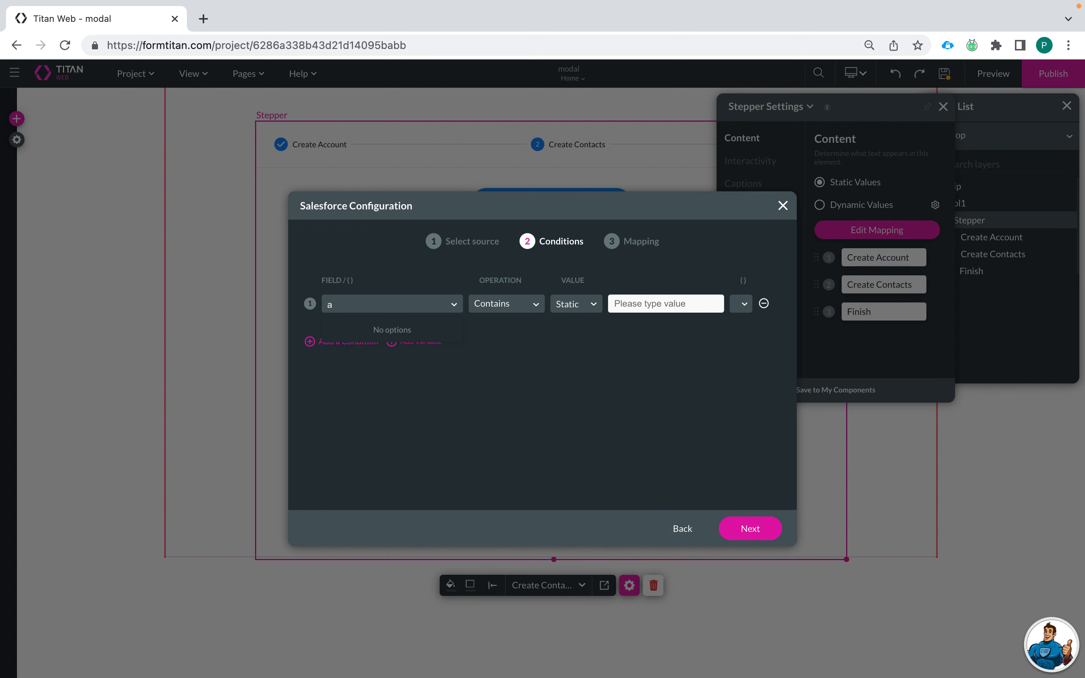
key(BackSpace)
click(383, 411)
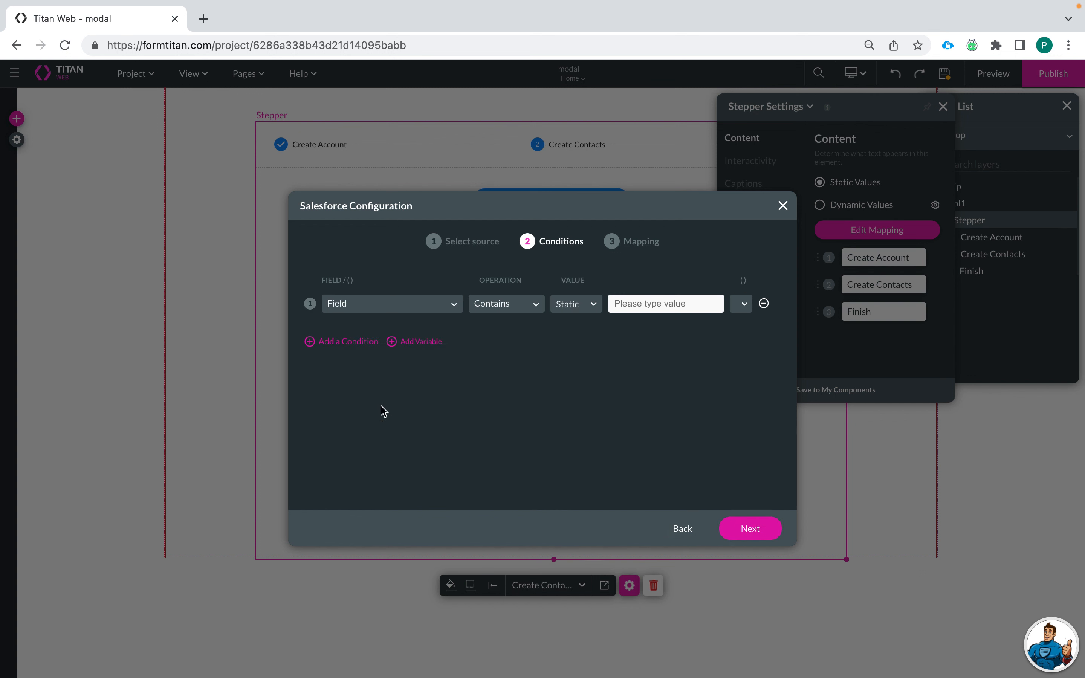
click(411, 347)
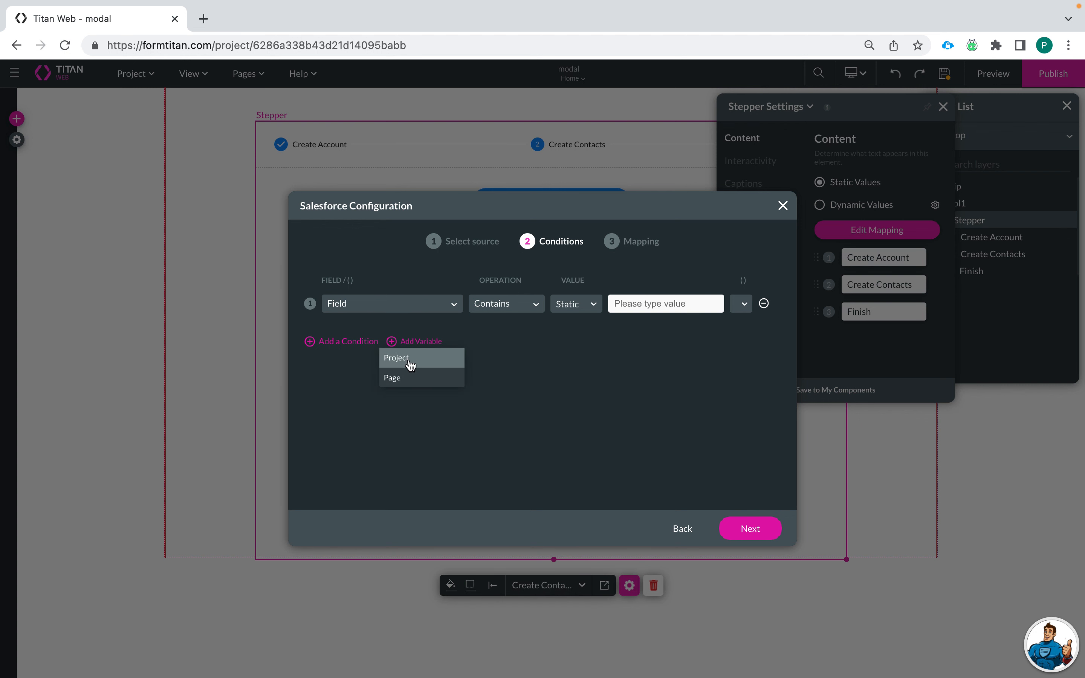
click(413, 359)
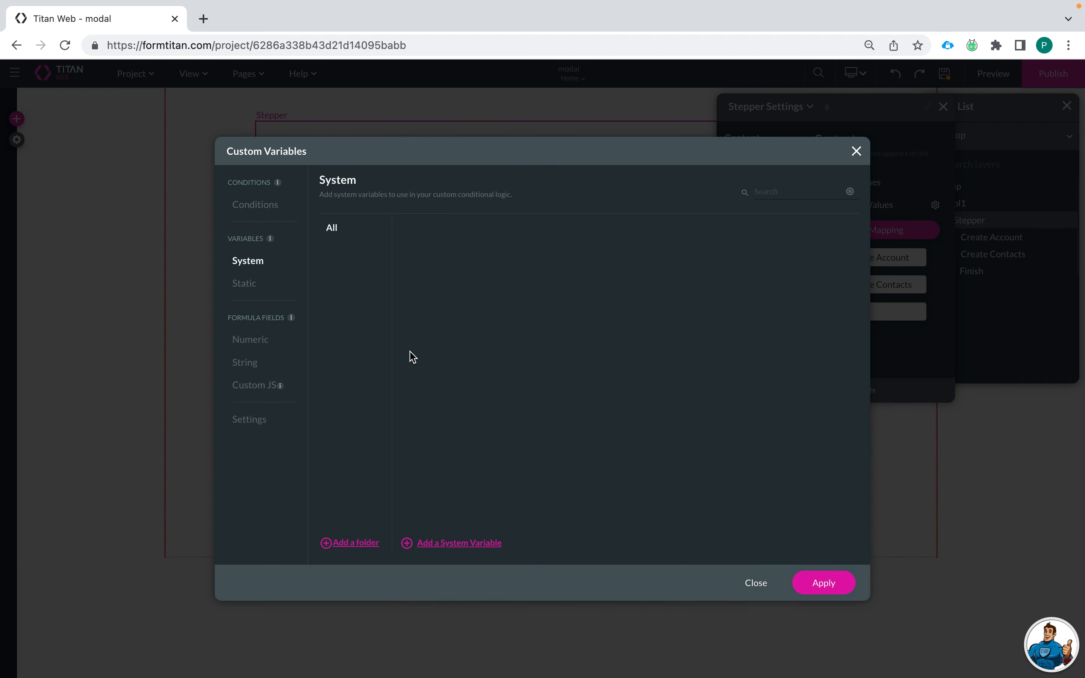
click(236, 283)
click(477, 541)
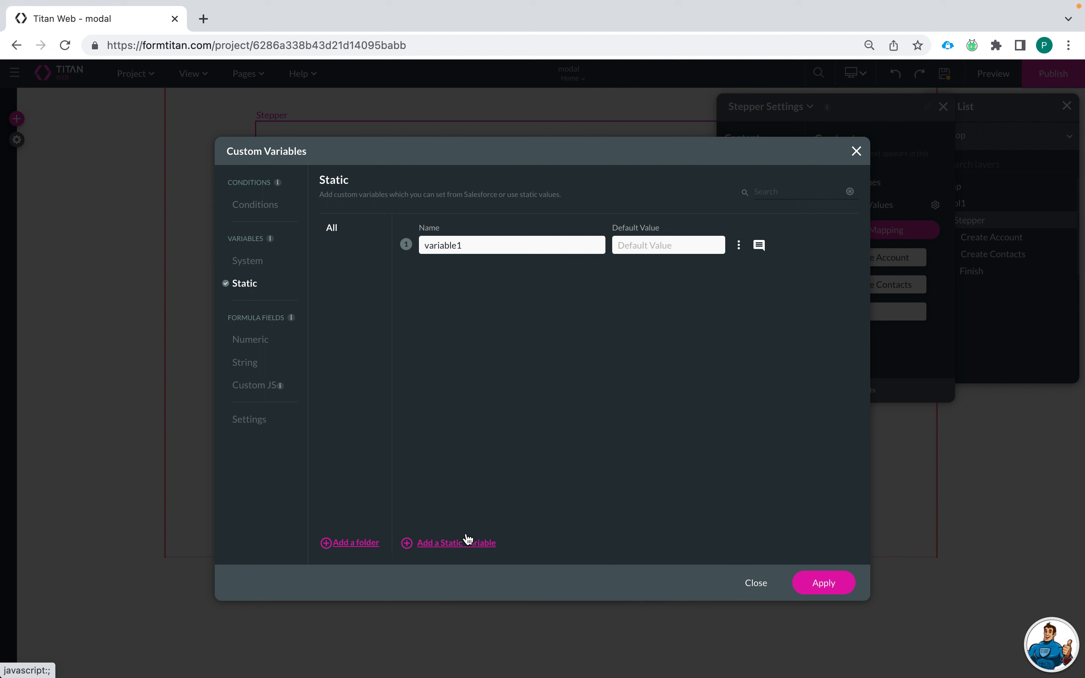
double_click(482, 245)
text(accountid)
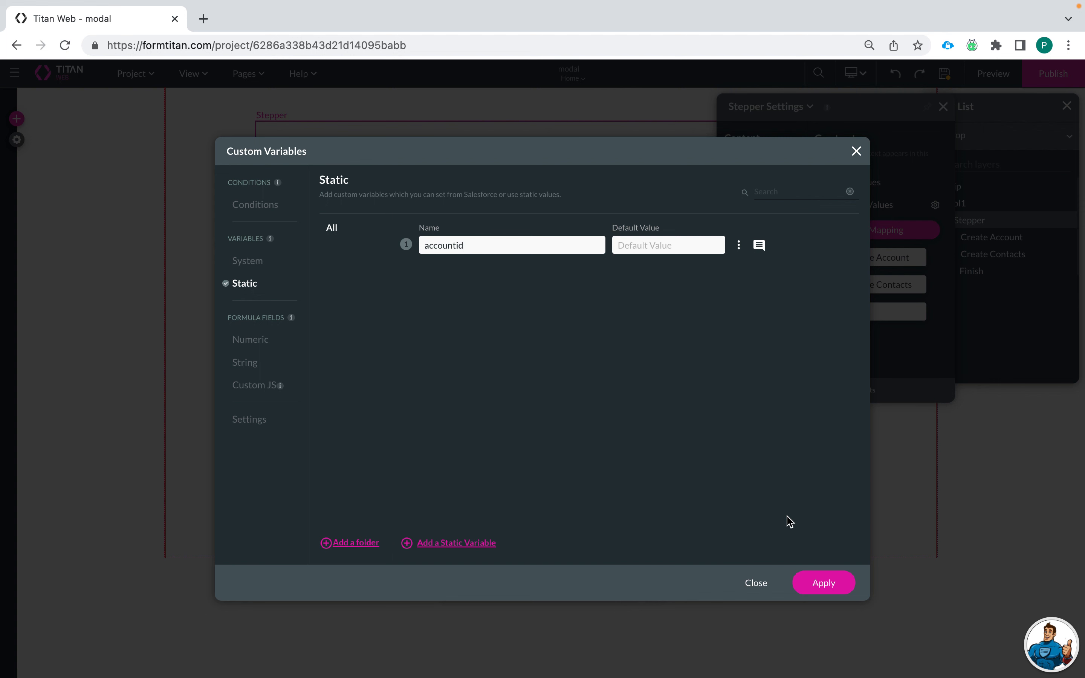
click(825, 582)
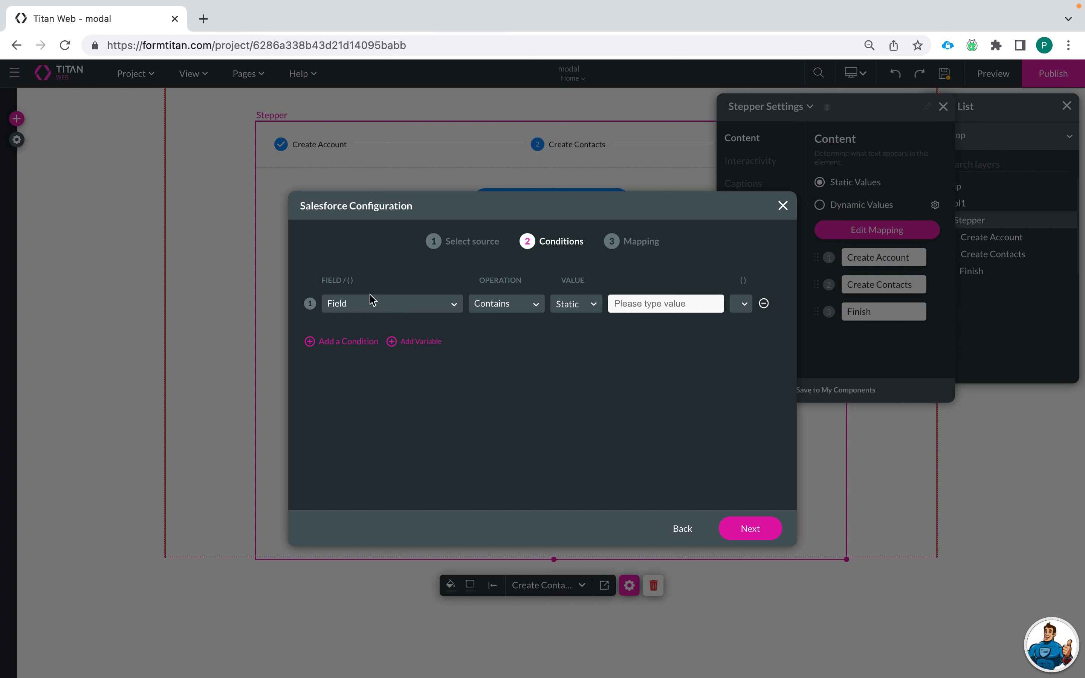
Step: Filter contacts where Account ID equals the accountid parameter field, then continue to Mapping
click(380, 306)
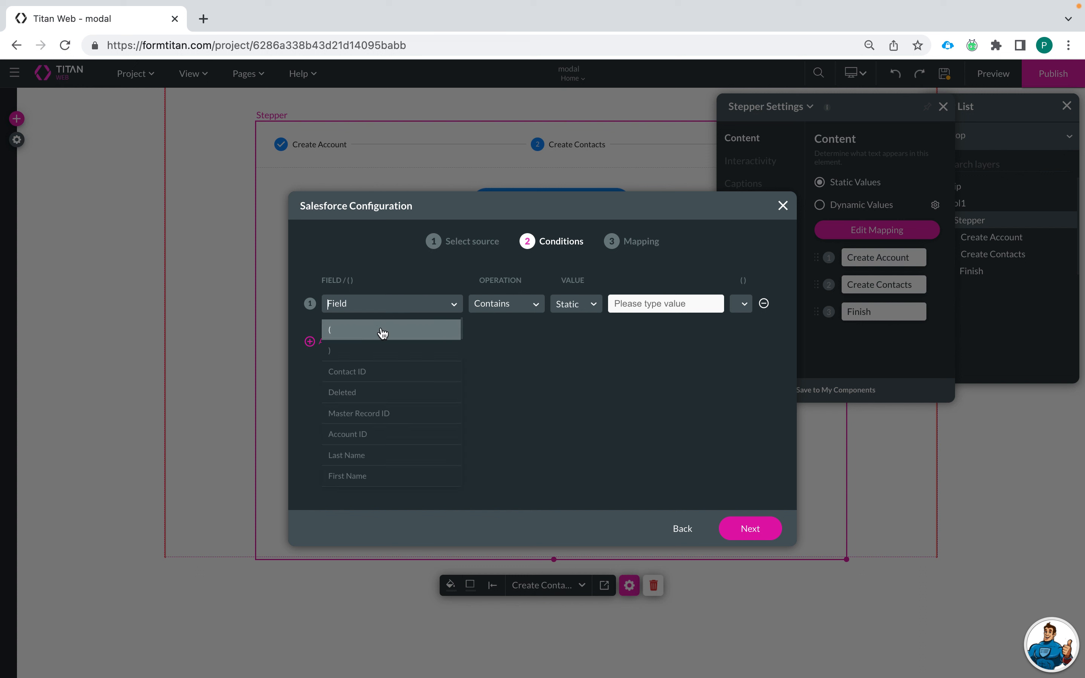
click(396, 429)
click(420, 324)
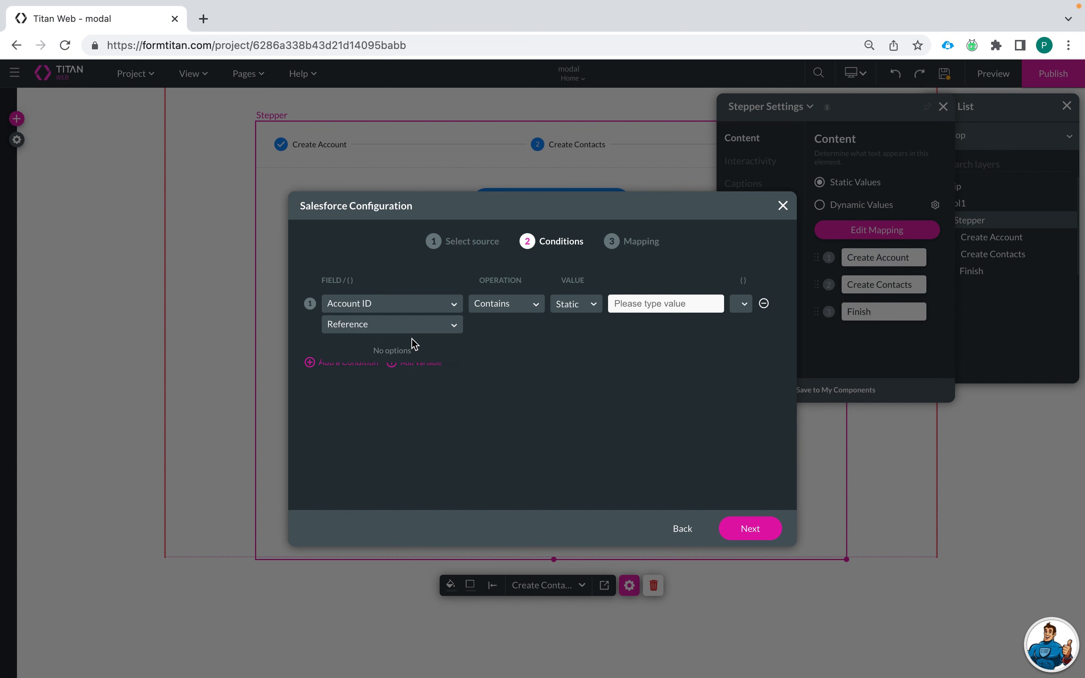
click(415, 351)
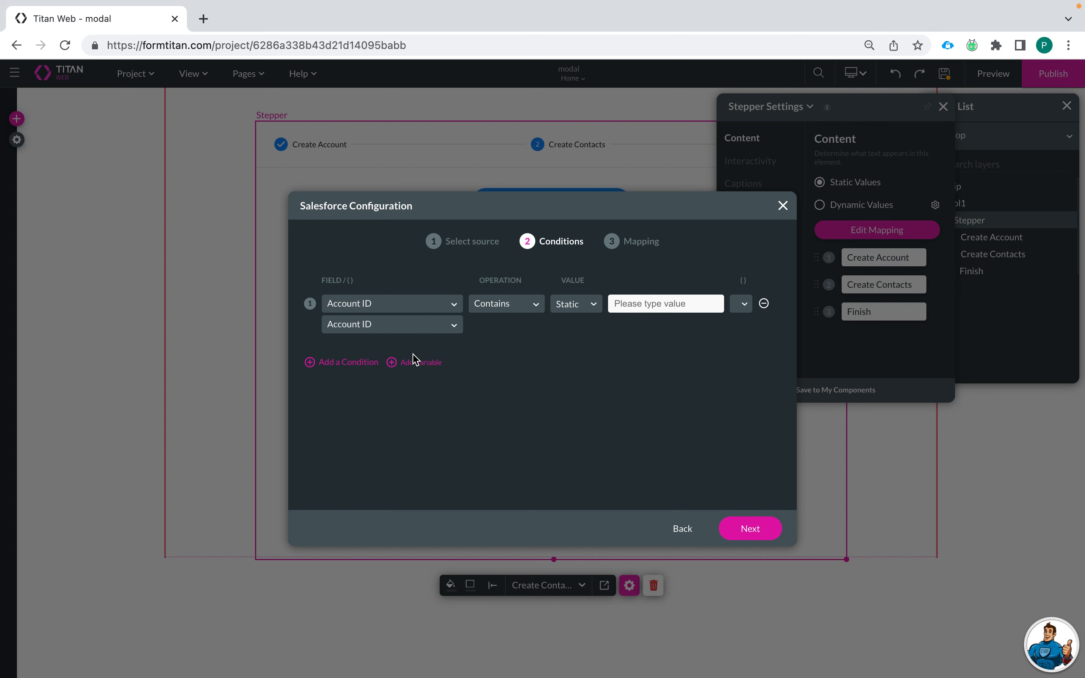
click(520, 309)
click(503, 354)
click(572, 313)
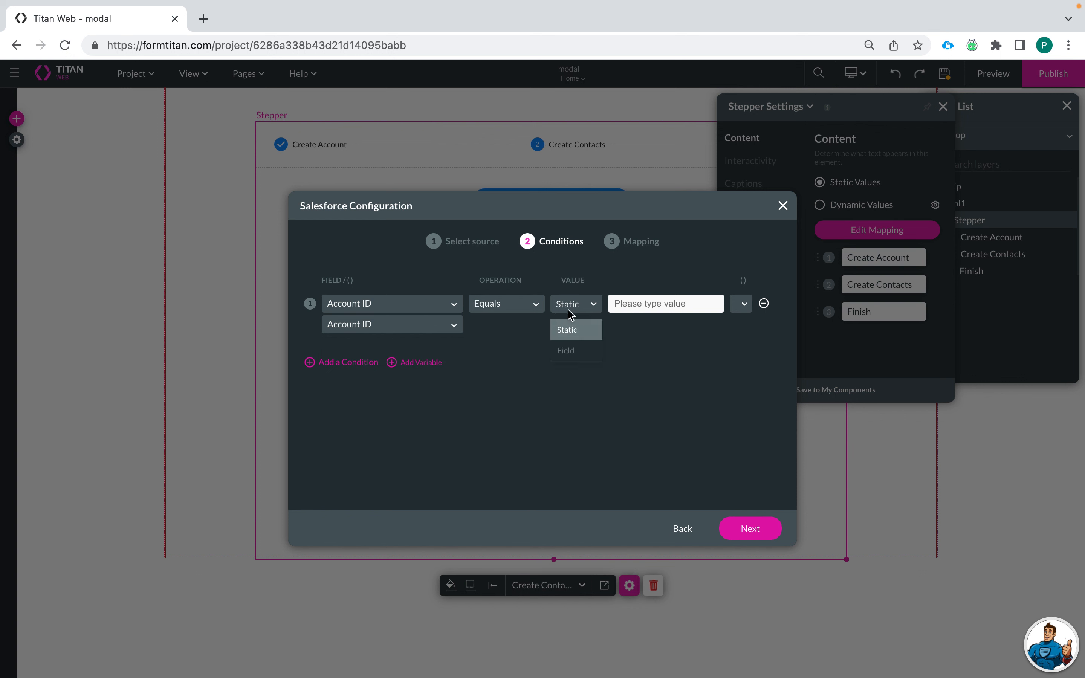
click(569, 350)
click(639, 305)
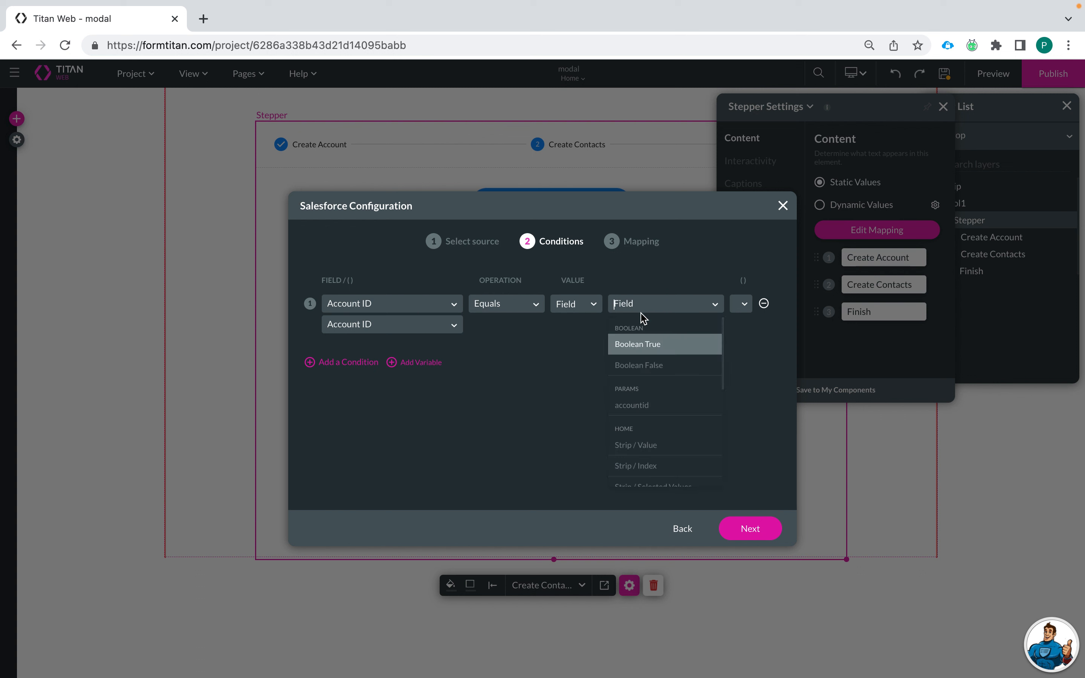
click(648, 406)
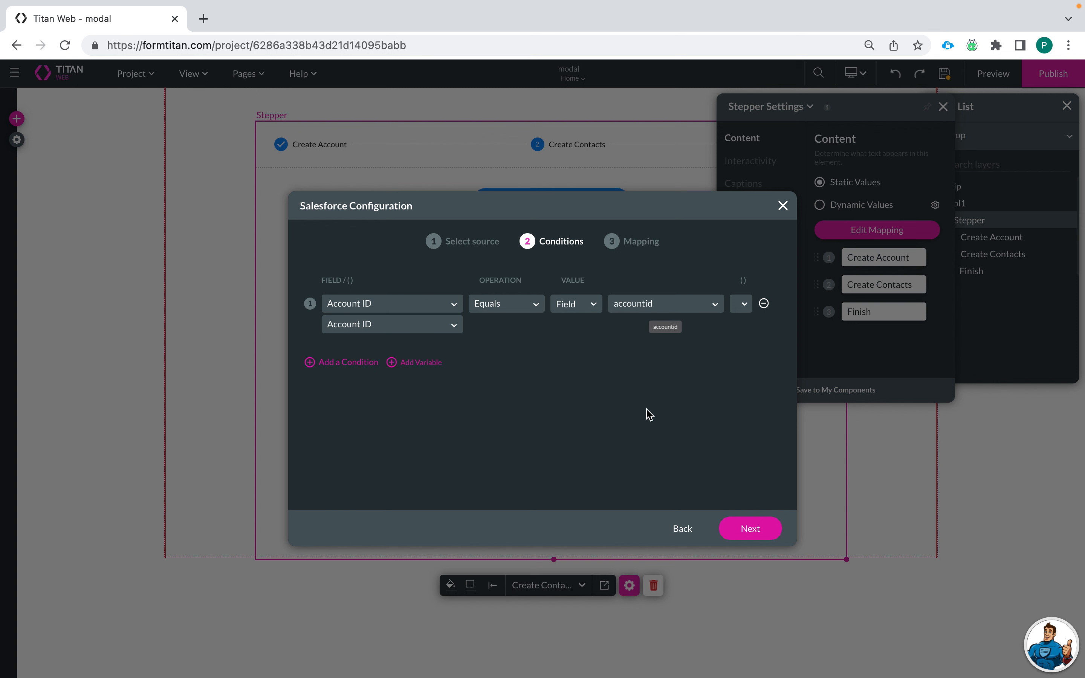
click(724, 532)
Step: Add table columns mapped to the contacts' Full Name and Email fields
click(360, 492)
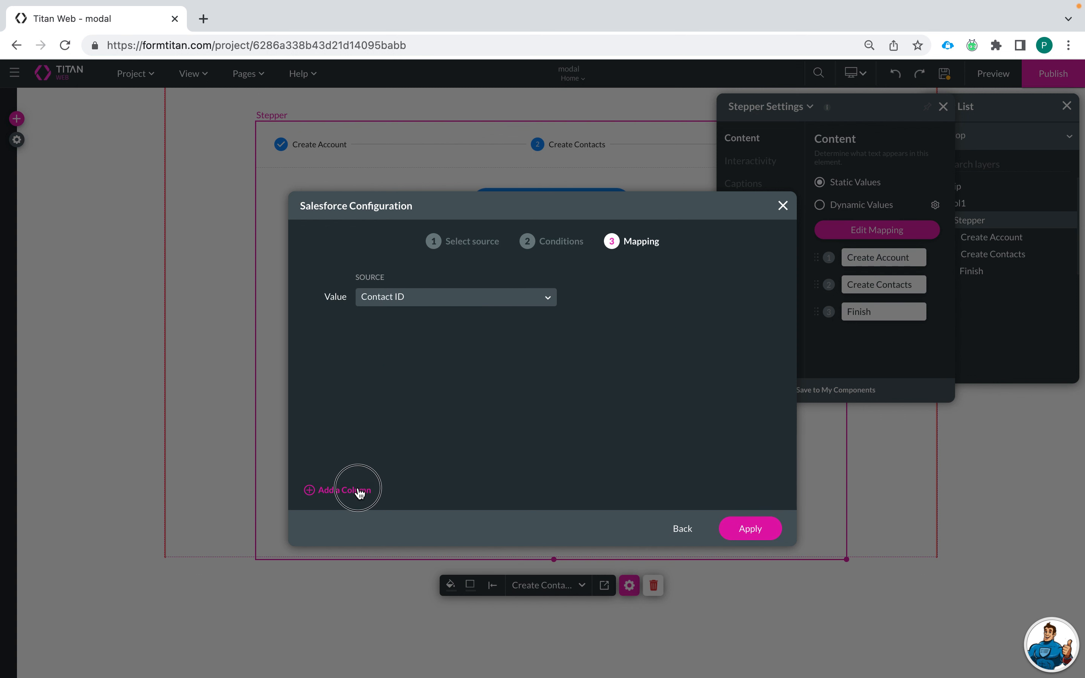
click(475, 336)
text(Ful)
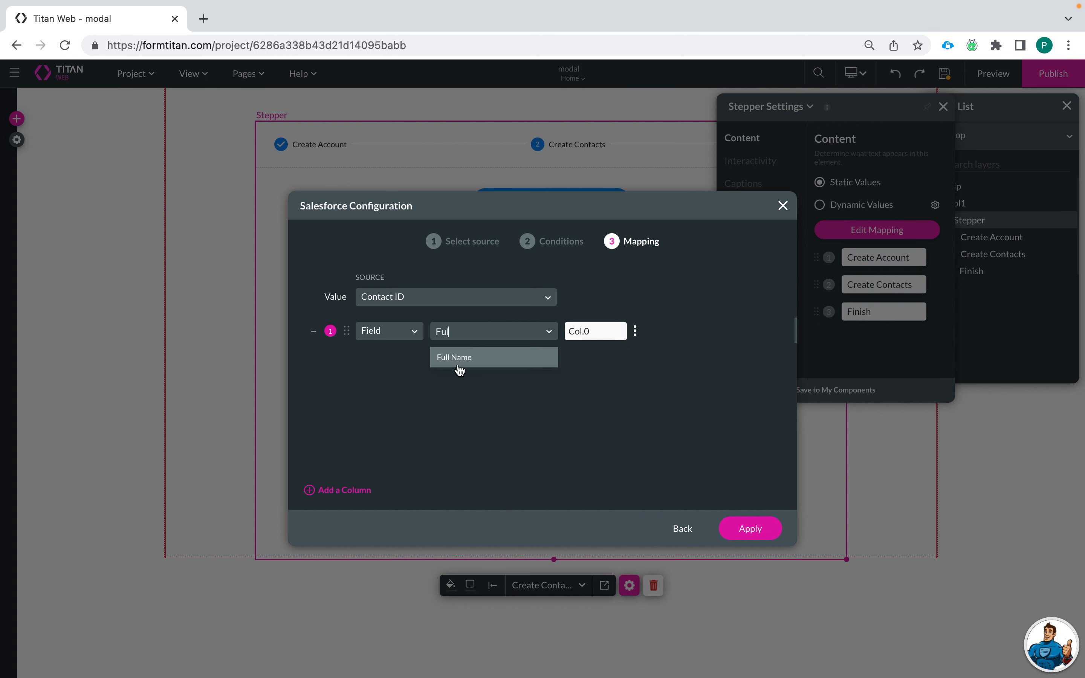
click(458, 363)
click(355, 490)
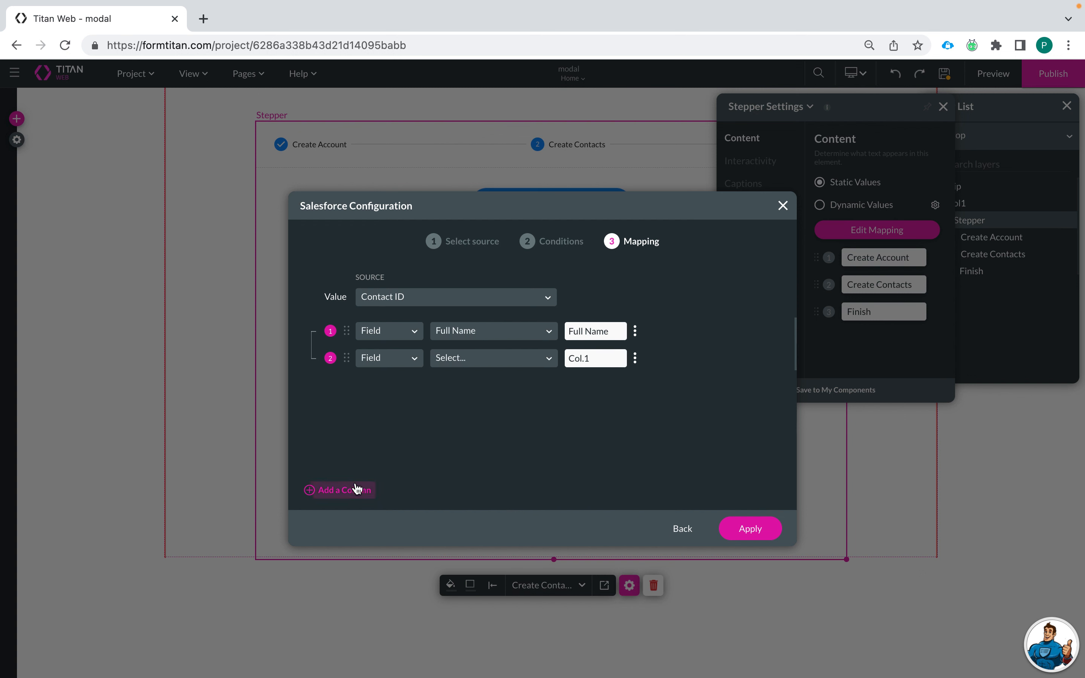
click(460, 362)
text(Emai)
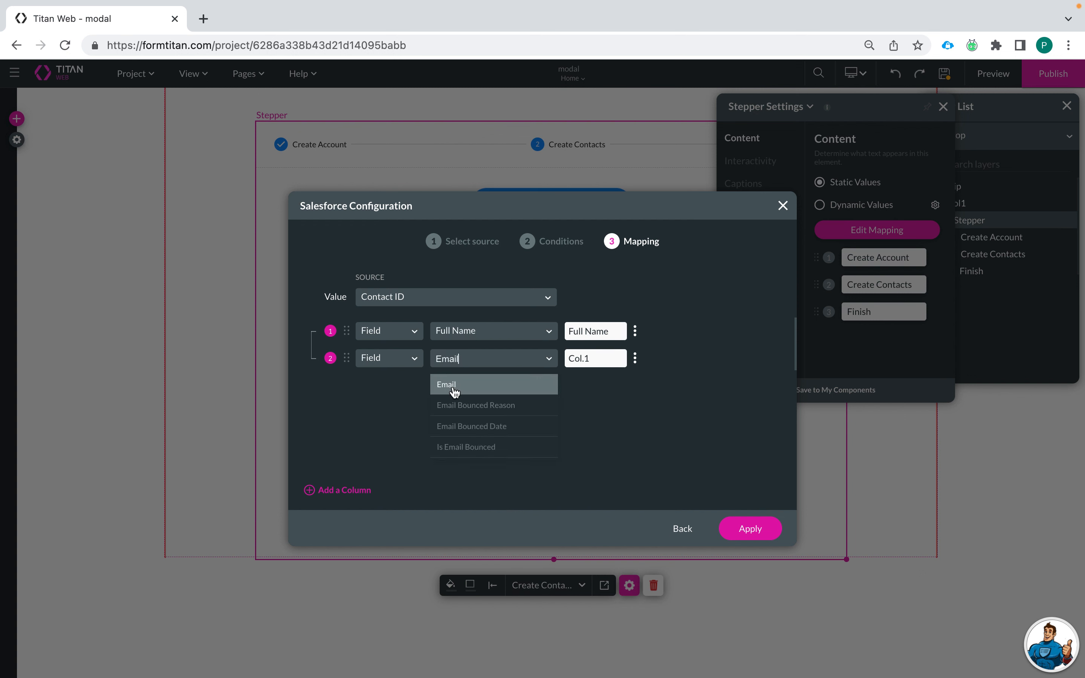
text(l)
click(454, 390)
Step: Add a third column mapped to Department and apply the table configuration
click(330, 493)
click(481, 385)
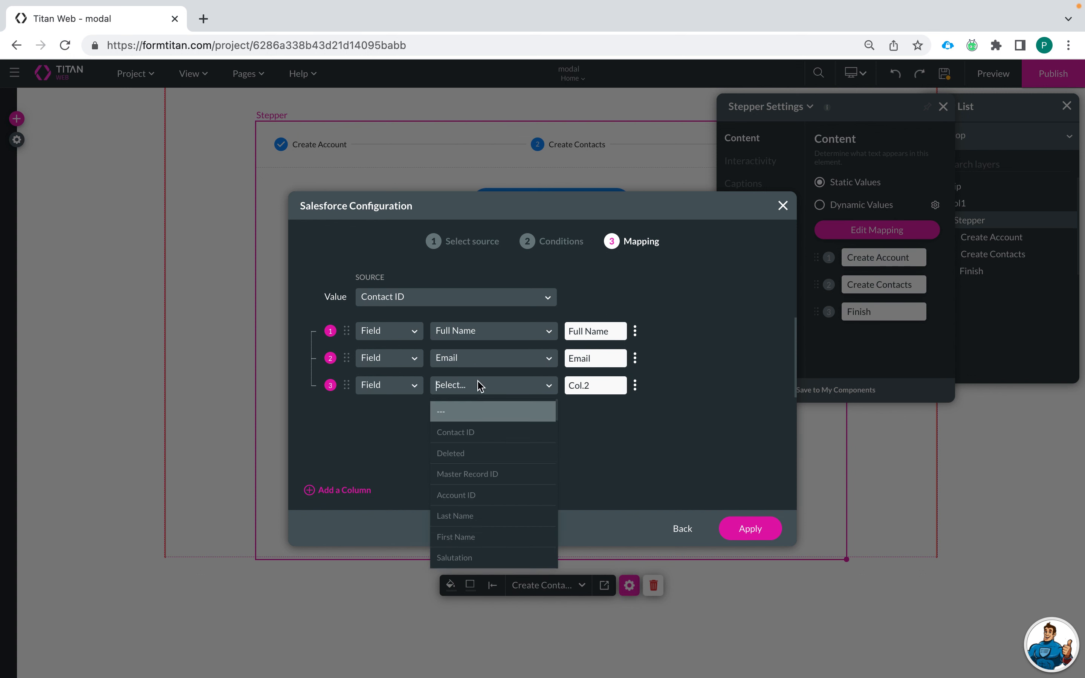
text(Roo)
key(BackSpace)
key(BackSpace)
key(BackSpace)
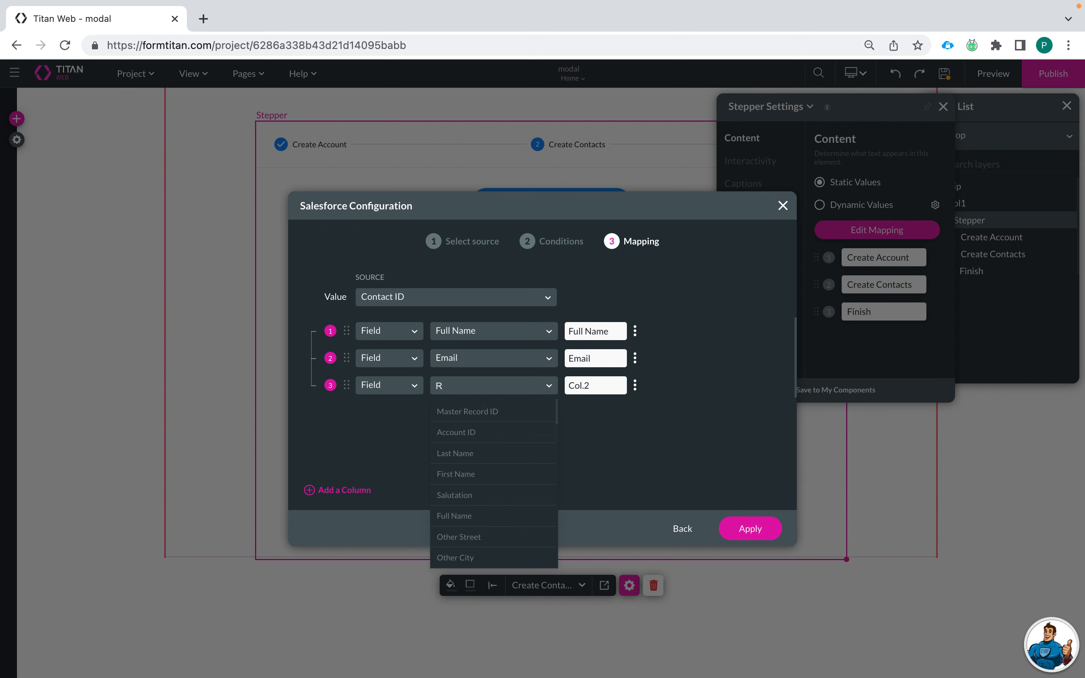
text(Dep)
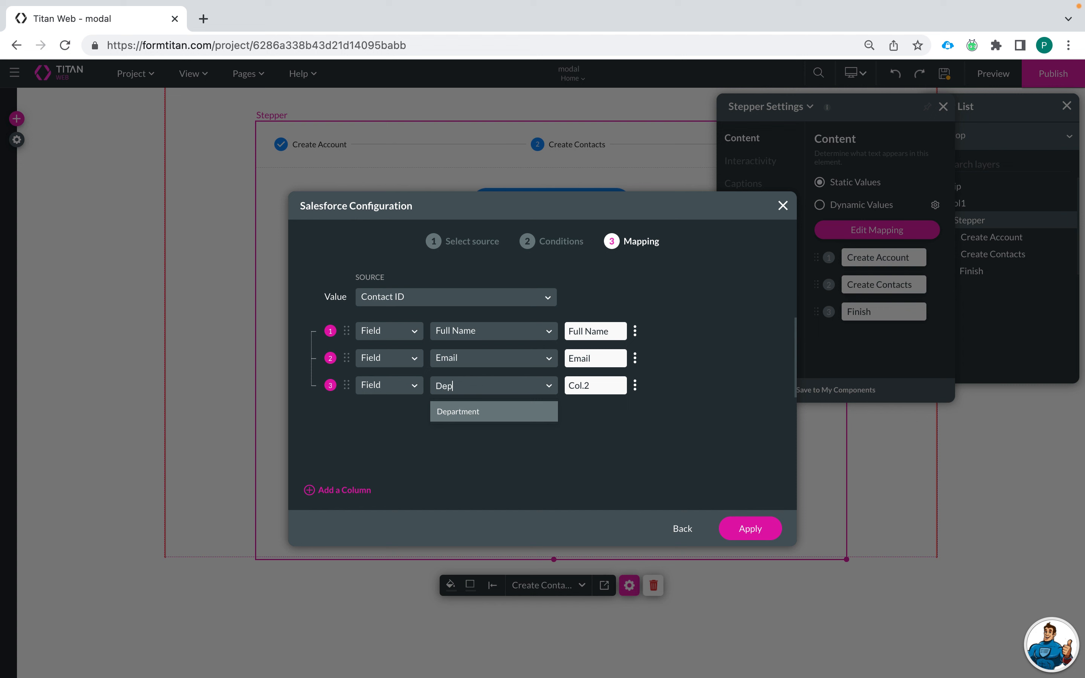
click(488, 412)
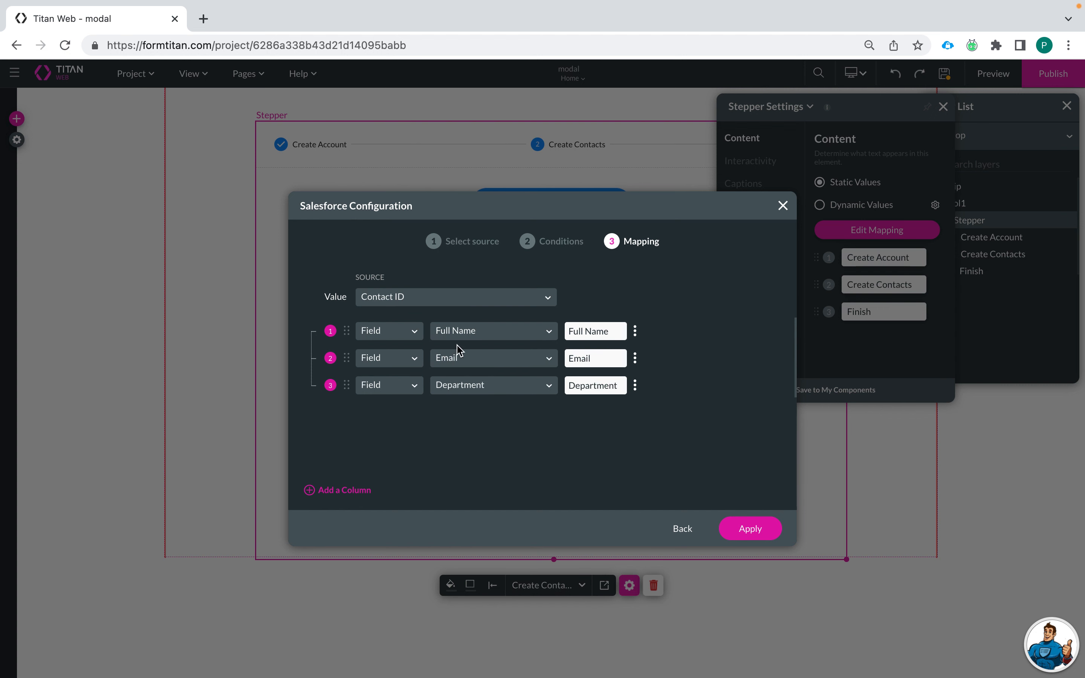
click(756, 537)
Step: Reposition and widen the contacts table, and widen the stepper so Finish shows
drag(531, 343, 415, 359)
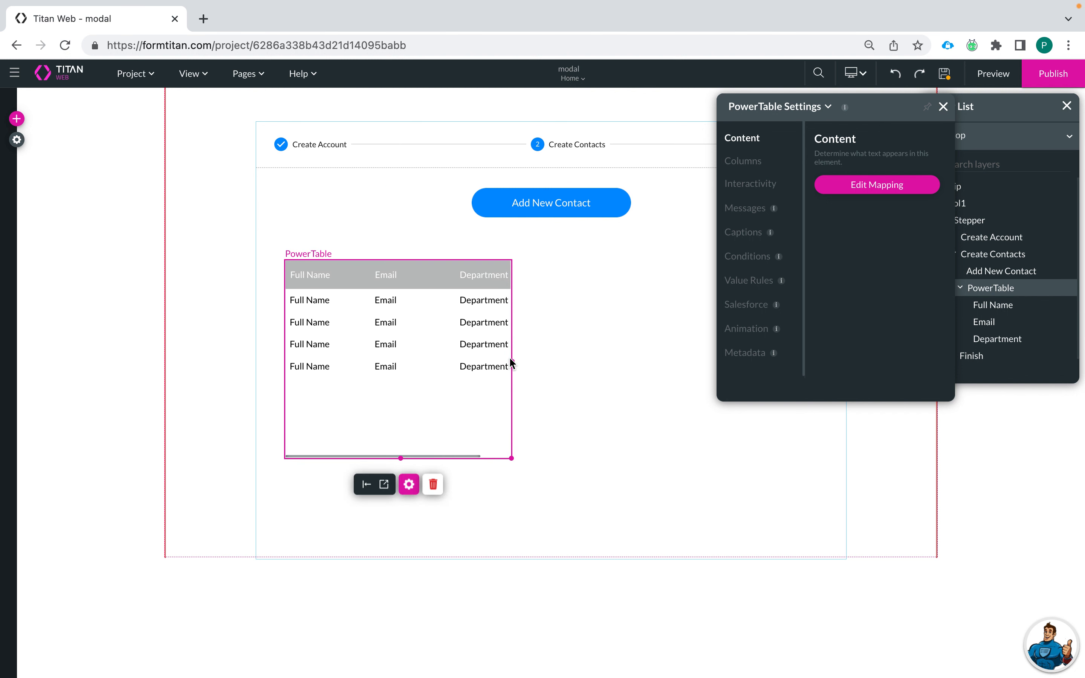
drag(511, 362, 847, 403)
click(681, 488)
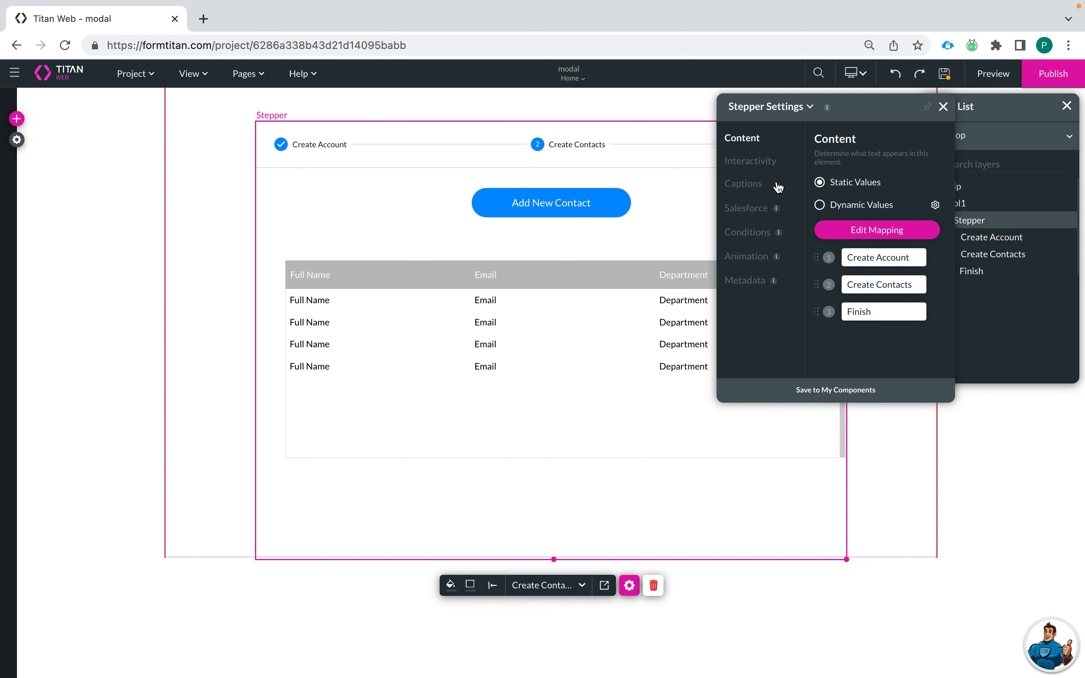
click(941, 108)
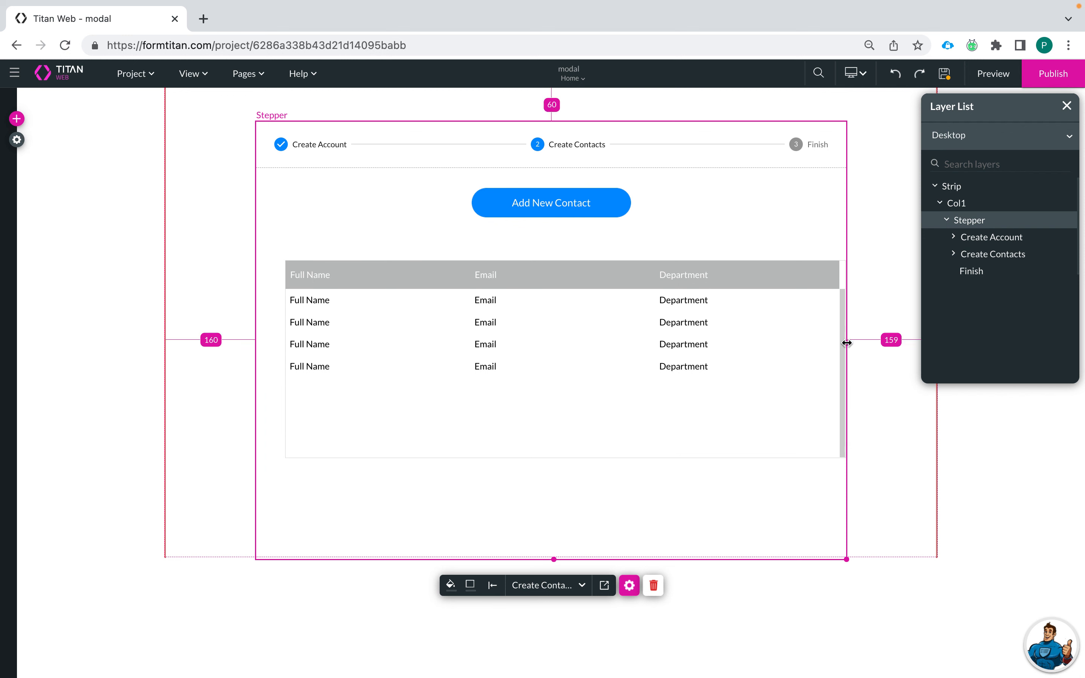
drag(845, 341, 935, 354)
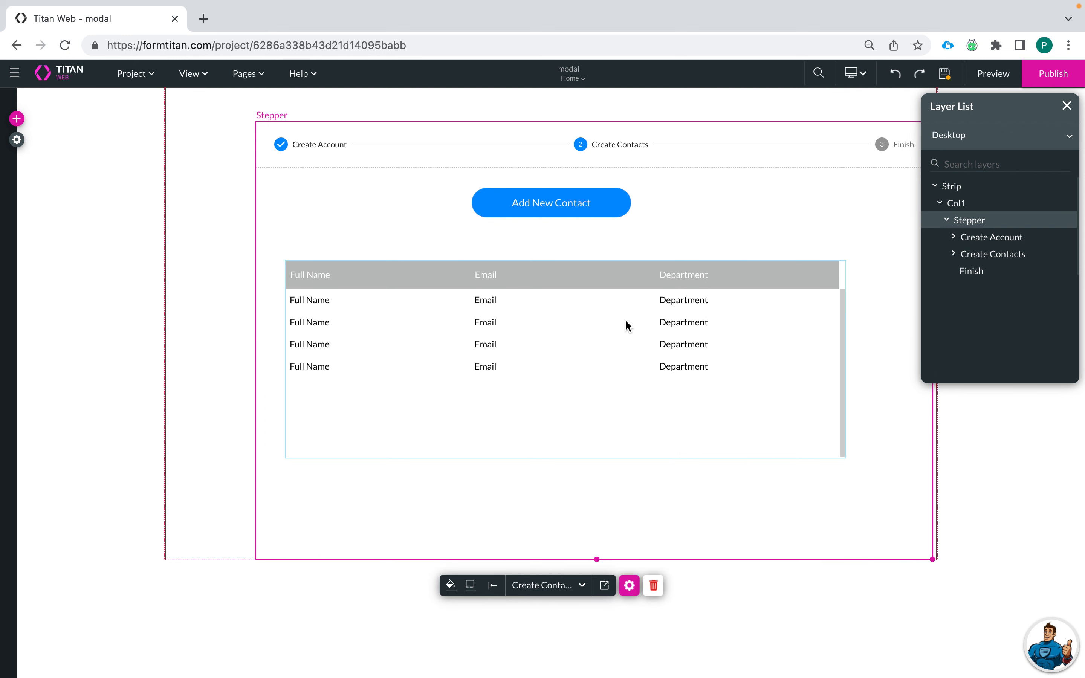
Step: Centre the contacts table and the Add New Contact button within the step
drag(625, 287, 656, 292)
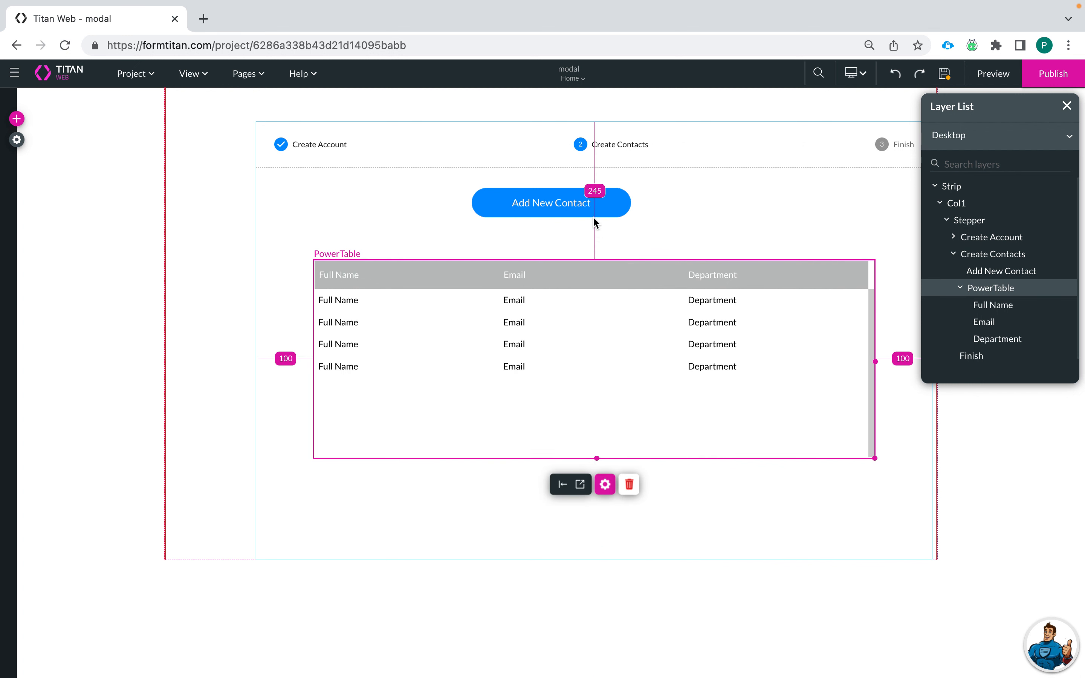
drag(592, 218, 631, 224)
click(614, 571)
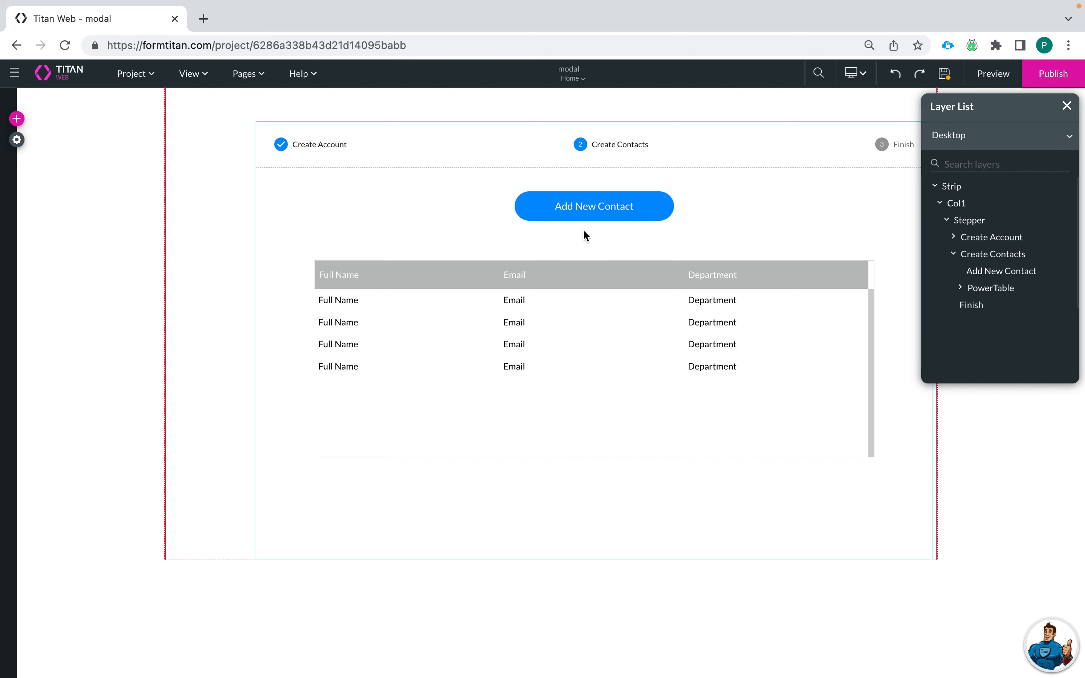
Step: Save the stepper changes and add a blank Page 2 to the project
click(258, 79)
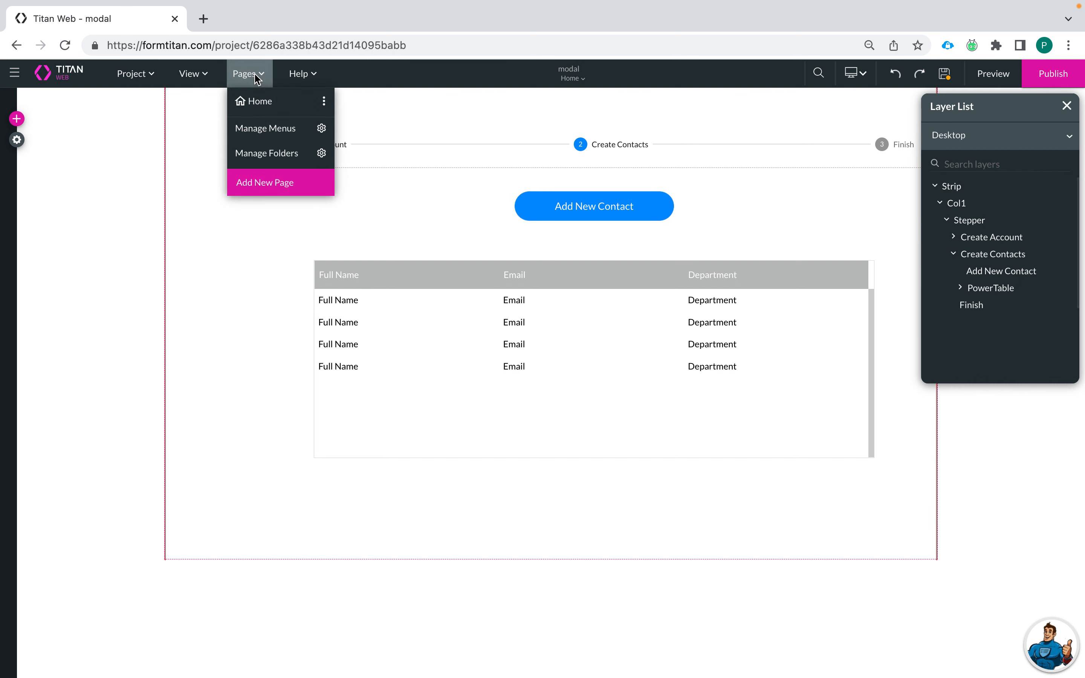
click(270, 183)
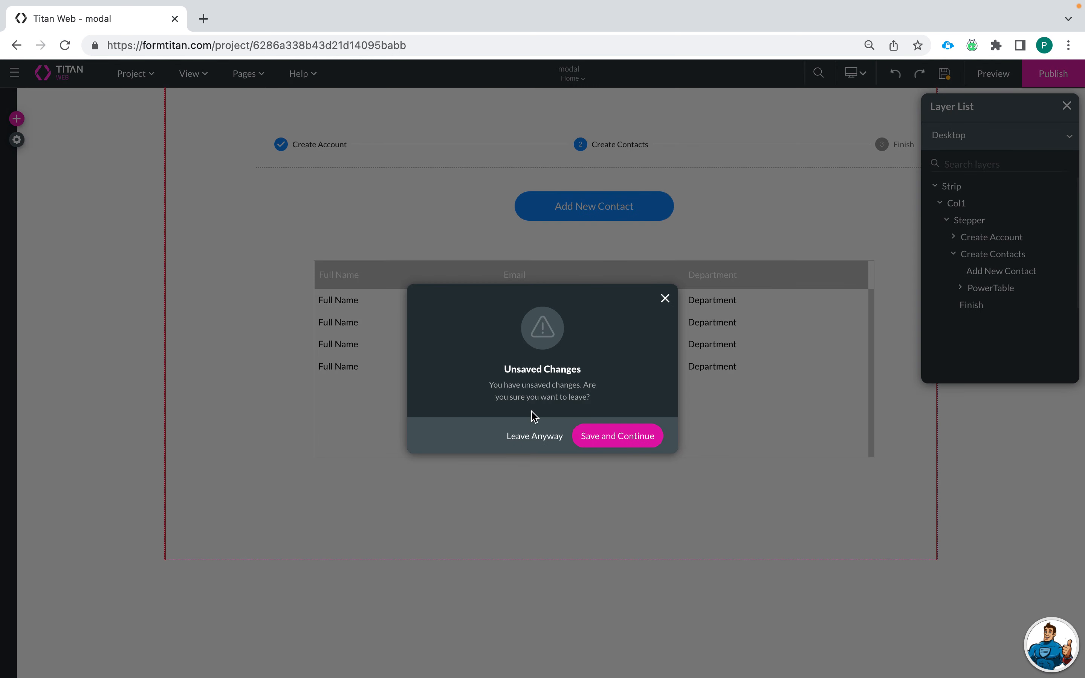
click(611, 437)
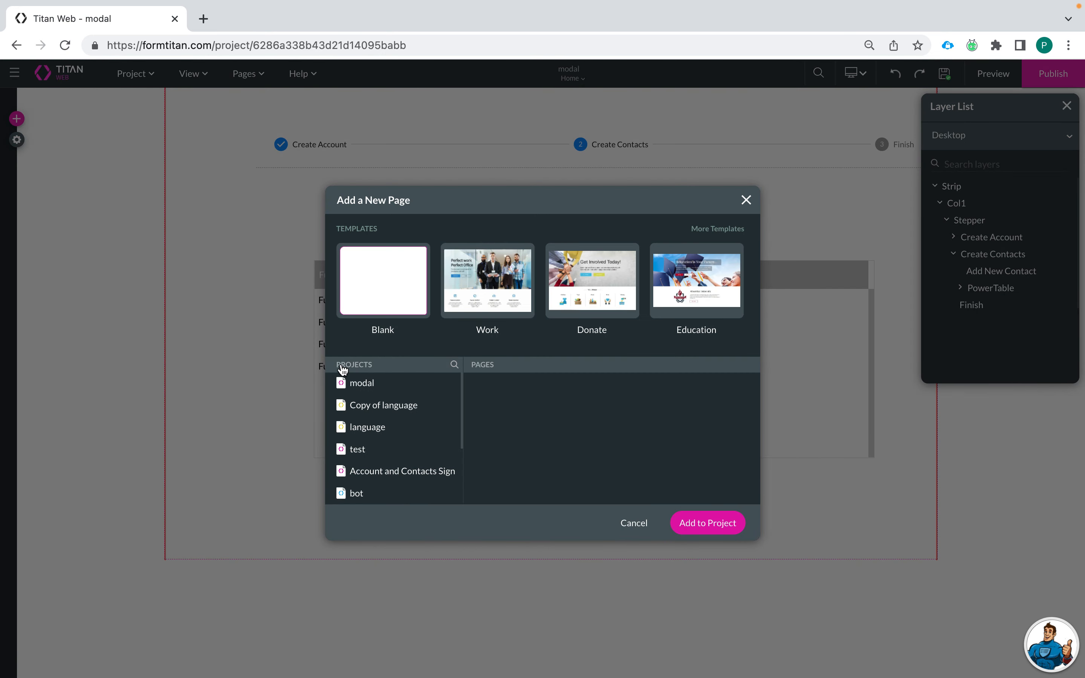
click(693, 517)
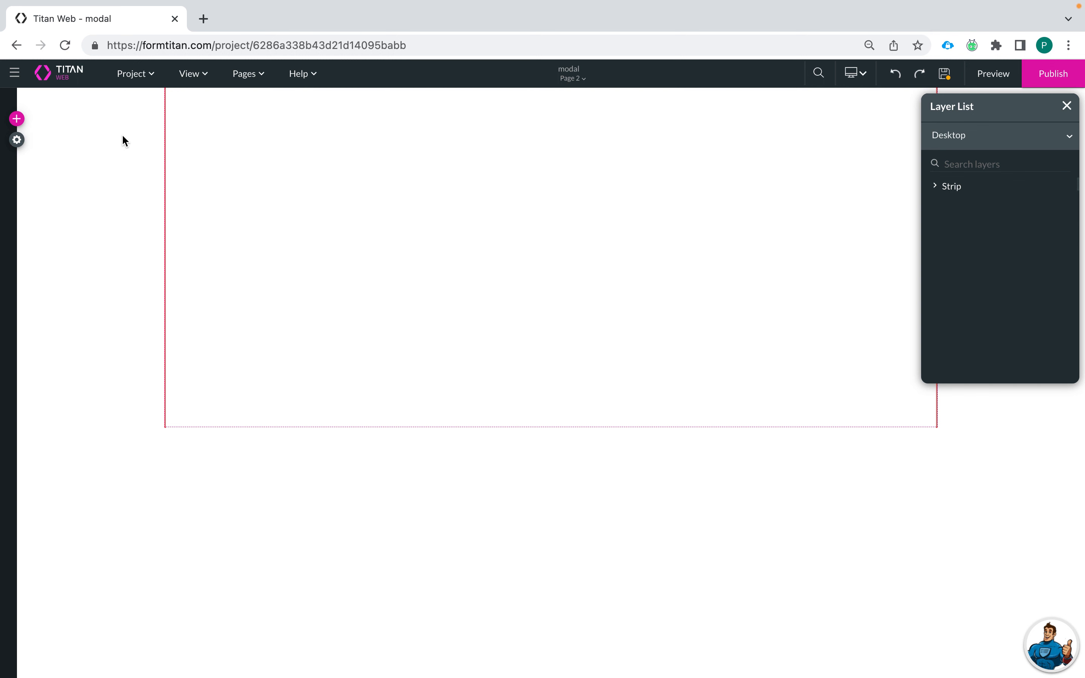
Step: Place a First Name text field on Page 2 with its placeholder cleared
click(17, 119)
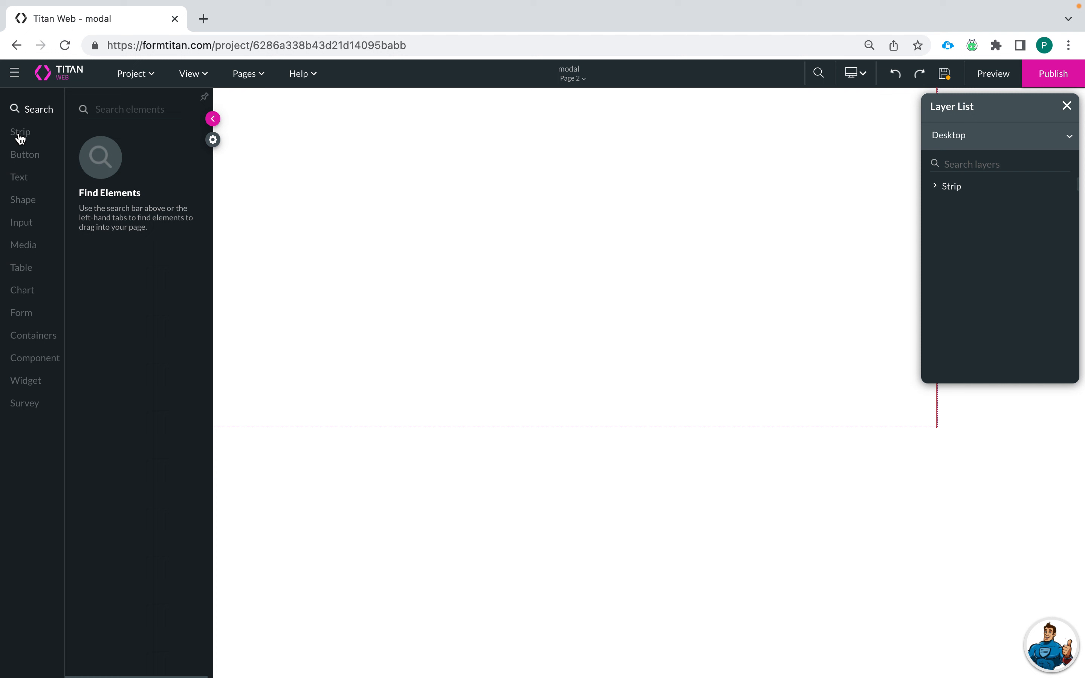
click(22, 224)
drag(129, 163, 541, 164)
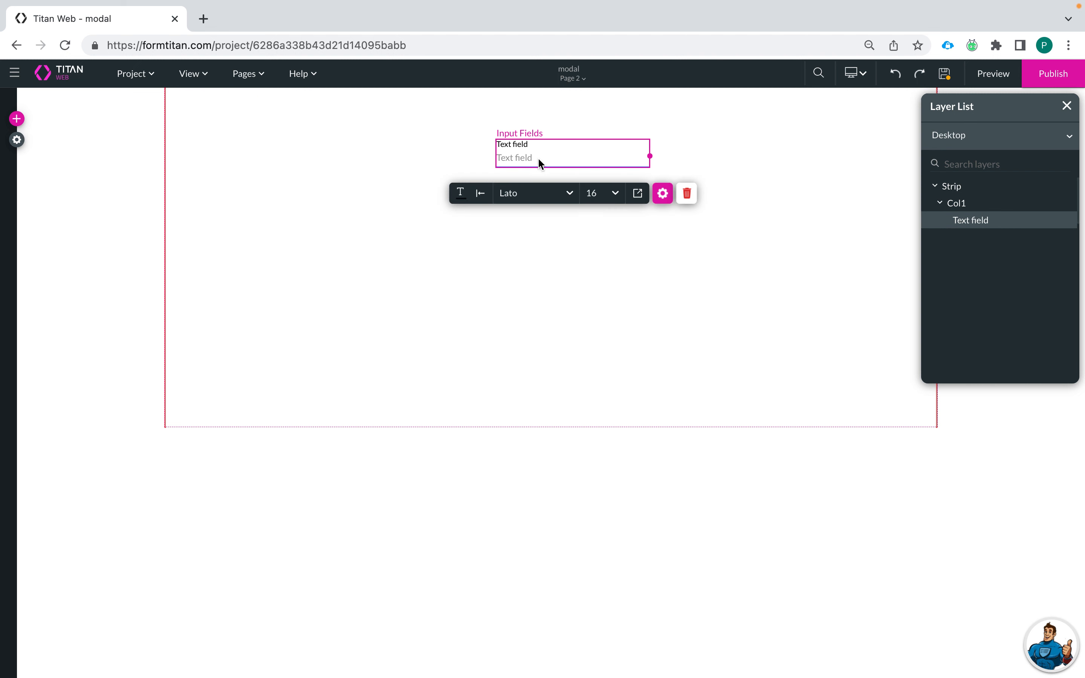
click(663, 193)
triple_click(866, 218)
text(First Name)
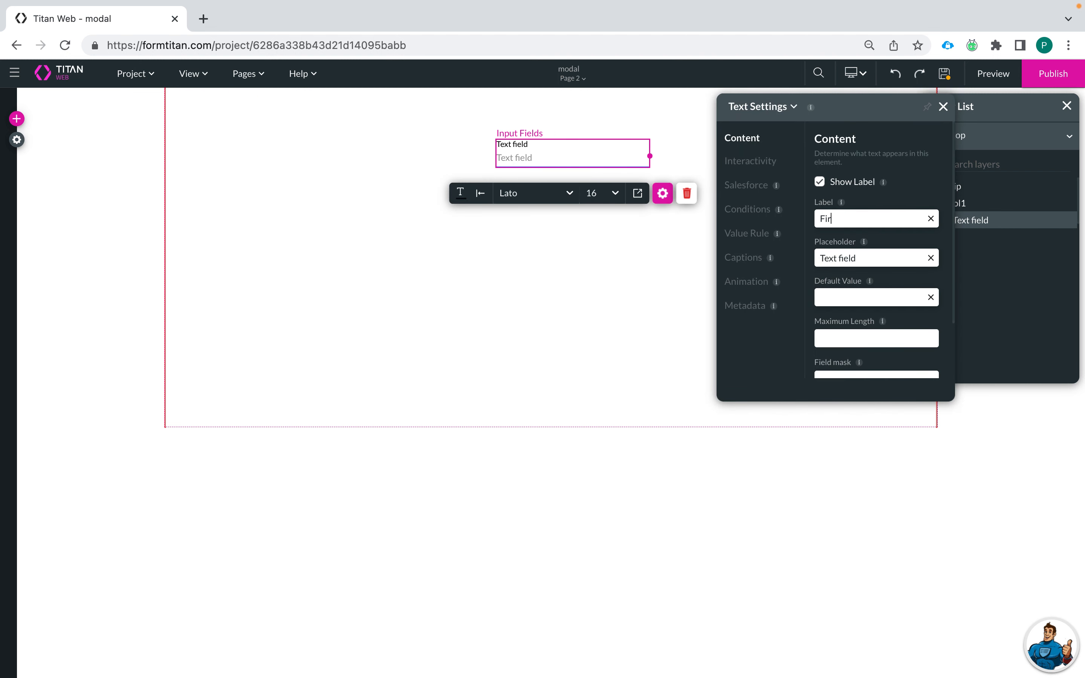
click(930, 258)
click(507, 269)
Step: Add a Last Name text field below First Name with no placeholder
click(17, 119)
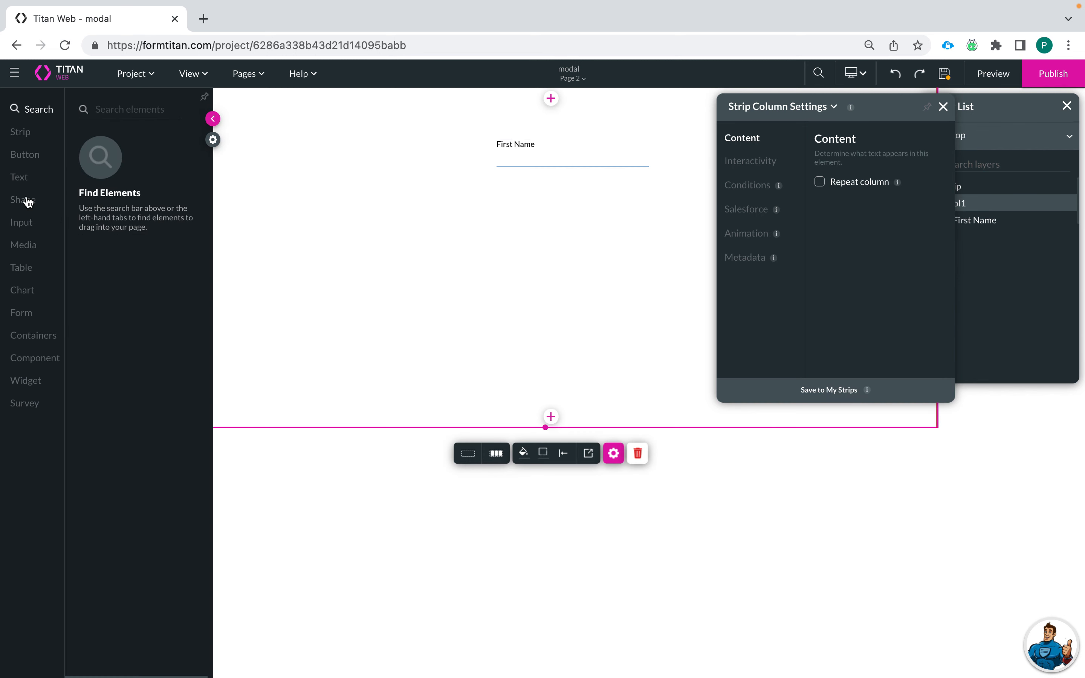
click(21, 222)
drag(143, 162, 558, 211)
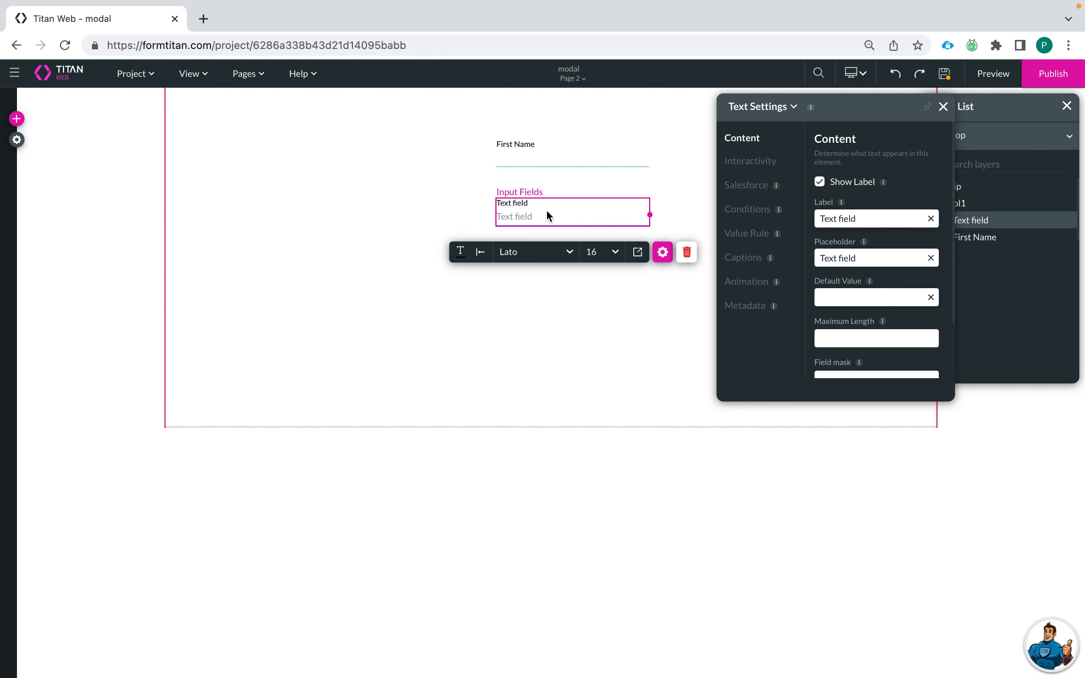
triple_click(863, 223)
text(Last Name)
click(931, 258)
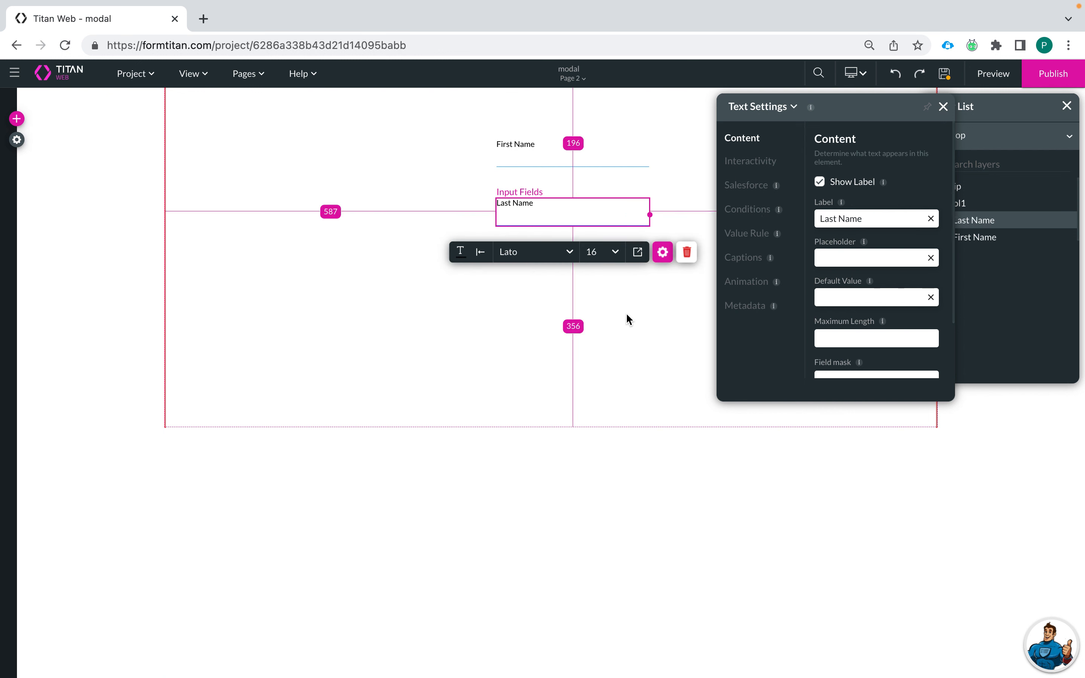
click(313, 263)
Step: Add an Email field below Last Name, labelled Email, with no placeholder
click(17, 118)
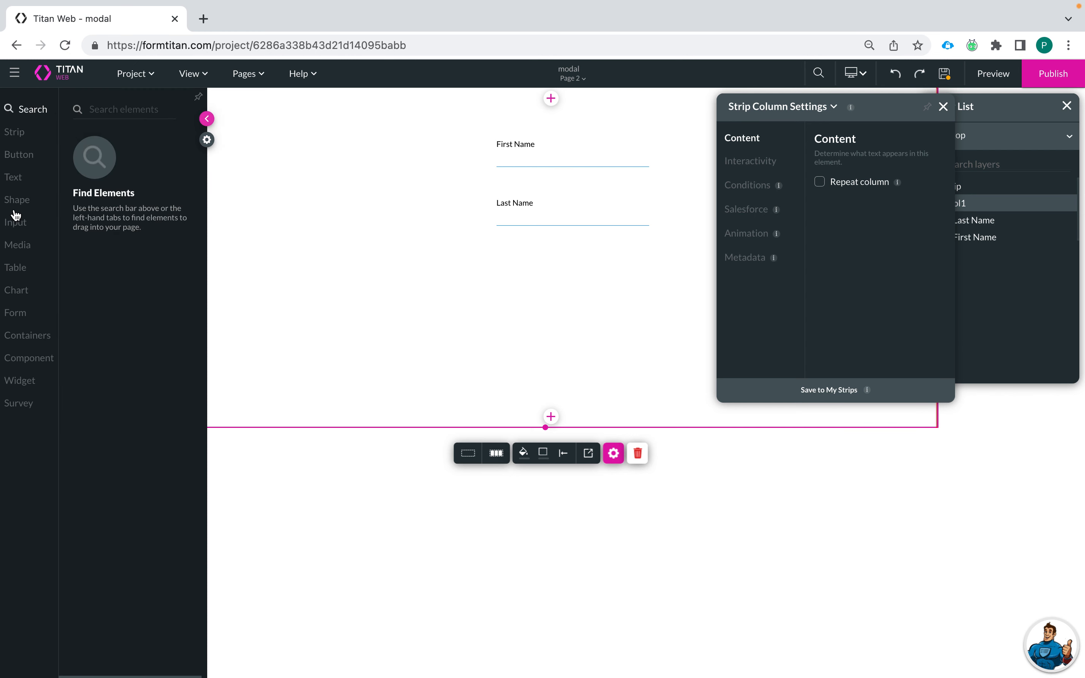
click(23, 227)
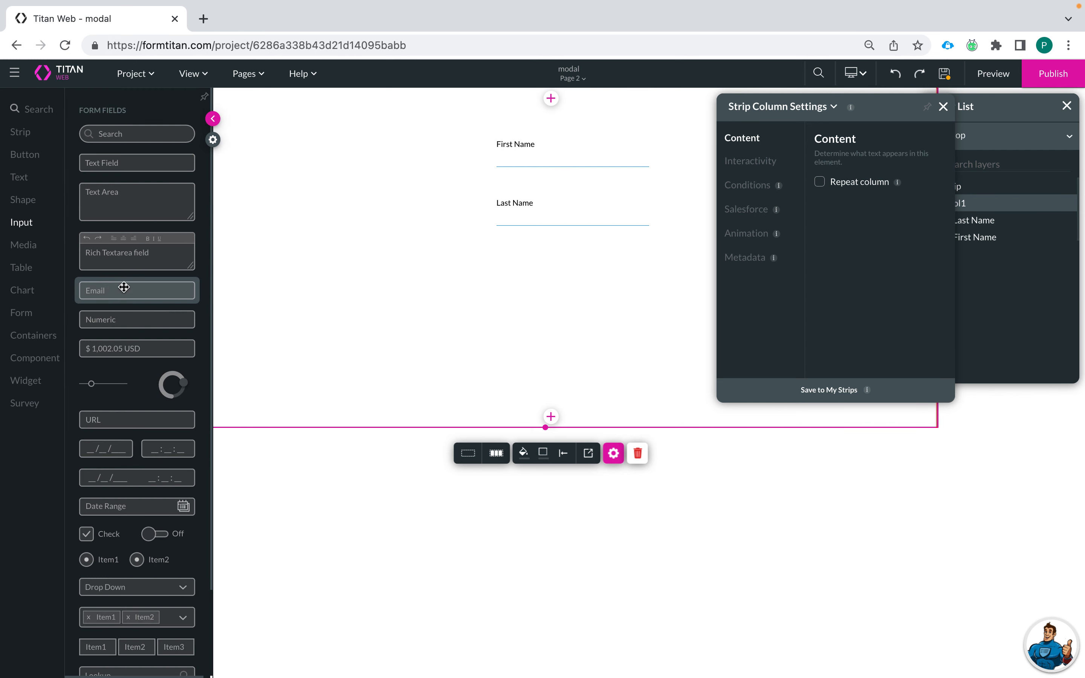
drag(123, 290, 552, 281)
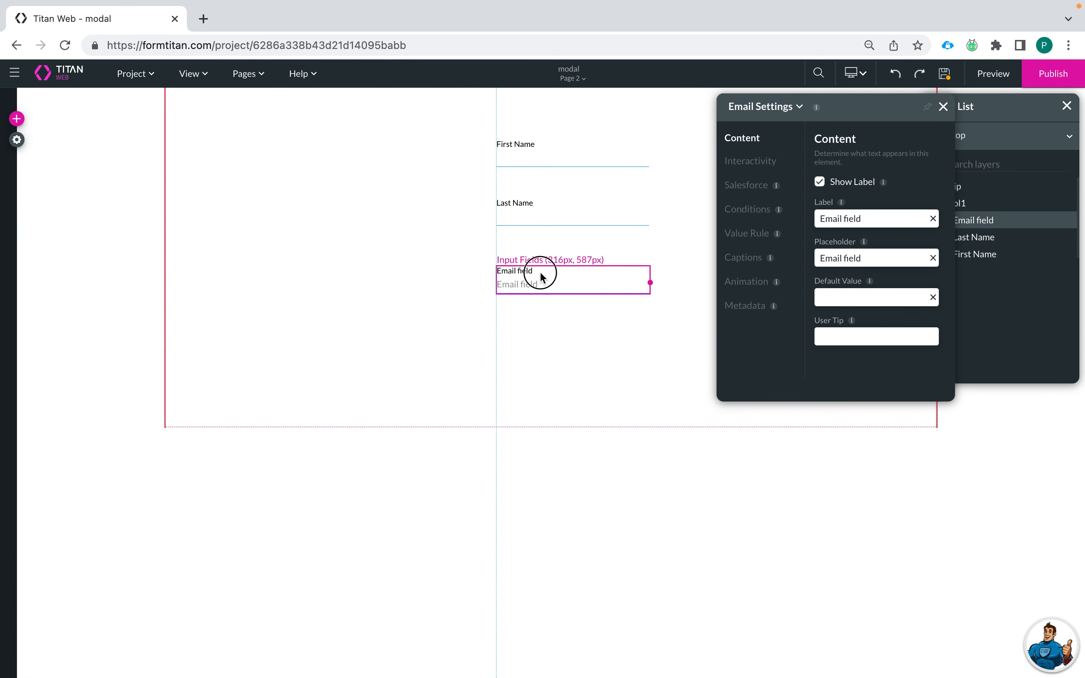
click(884, 226)
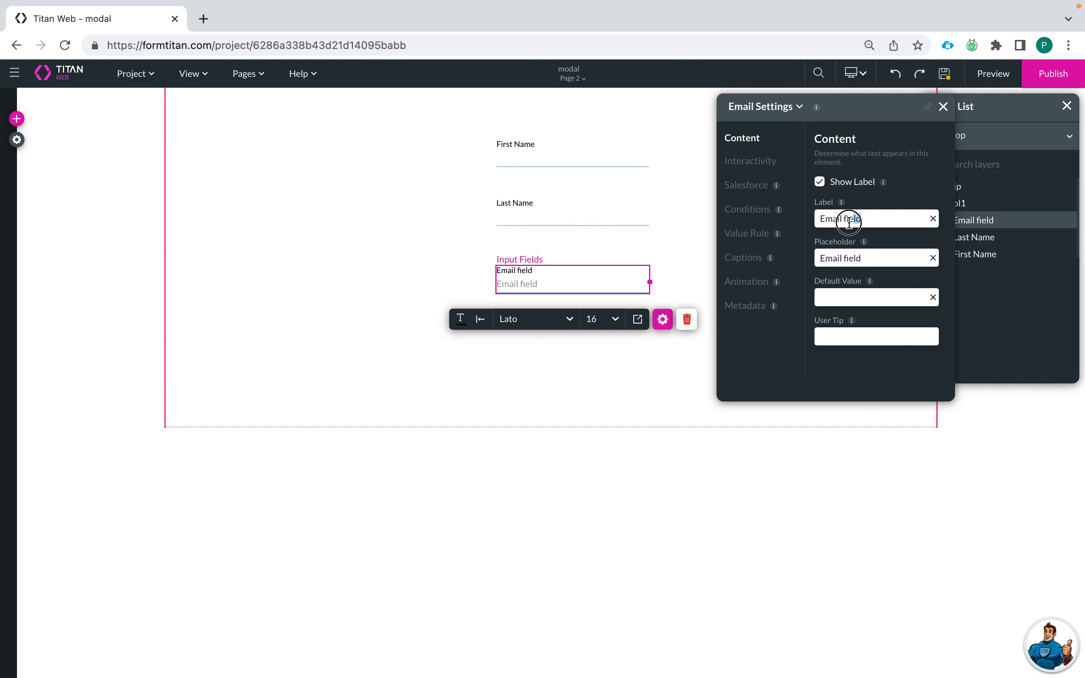
key(BackSpace)
key(BackSpace)
key(BackSpace)
key(BackSpace)
key(BackSpace)
key(BackSpace)
click(933, 258)
click(625, 355)
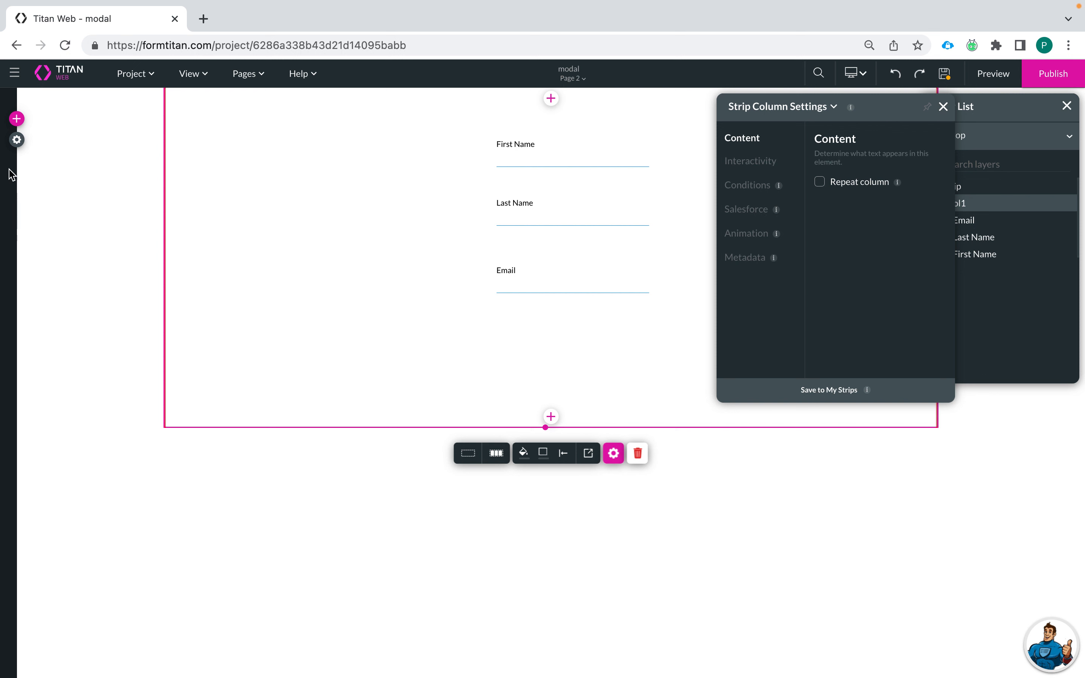
click(17, 119)
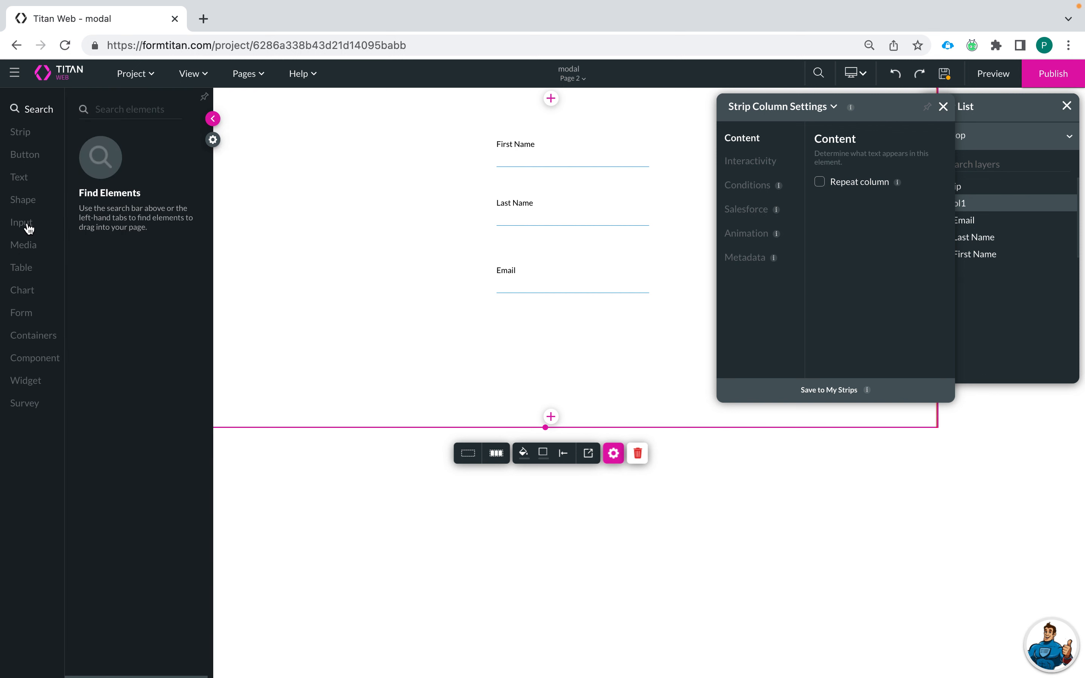
click(28, 224)
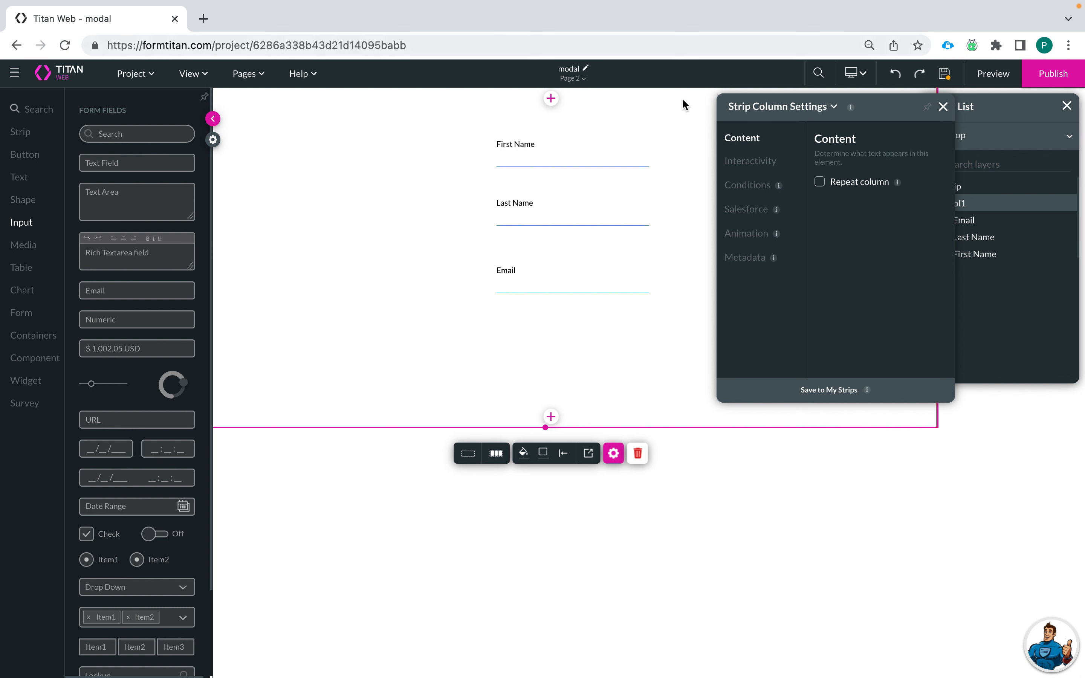
Step: Log in to Salesforce and open a recently viewed contact's details
click(947, 46)
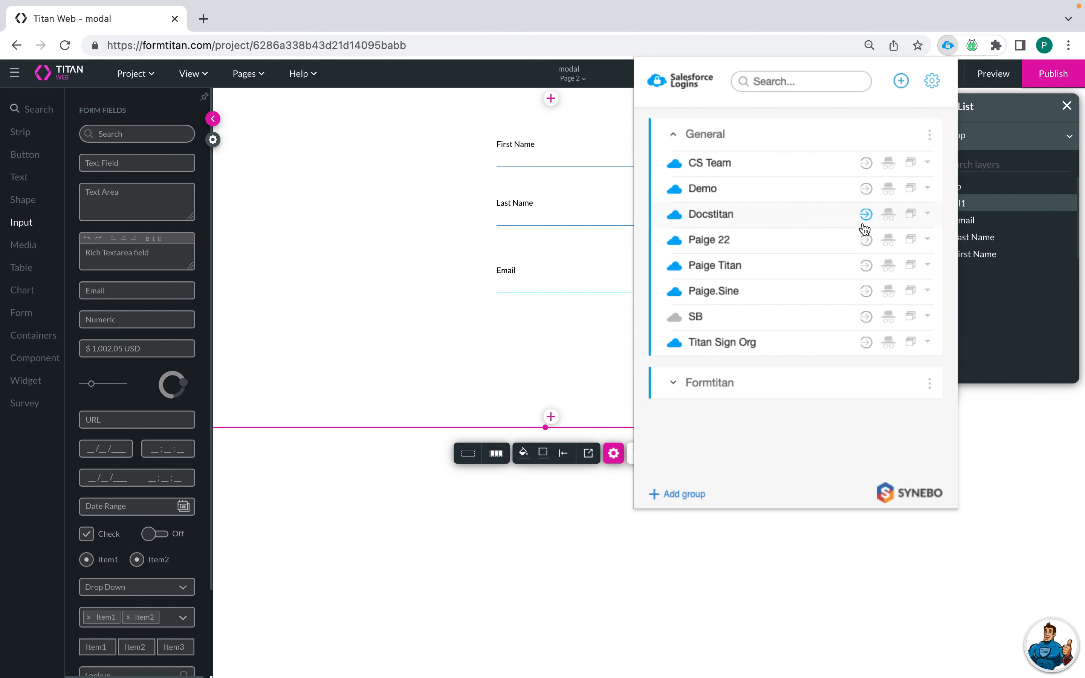
click(865, 343)
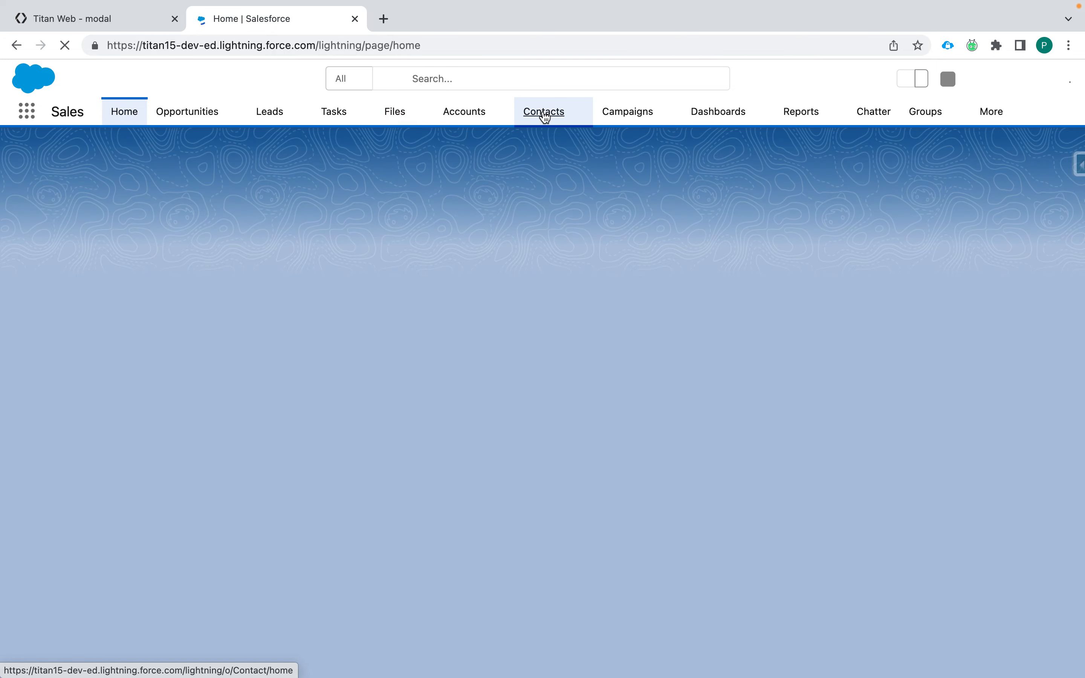
click(545, 114)
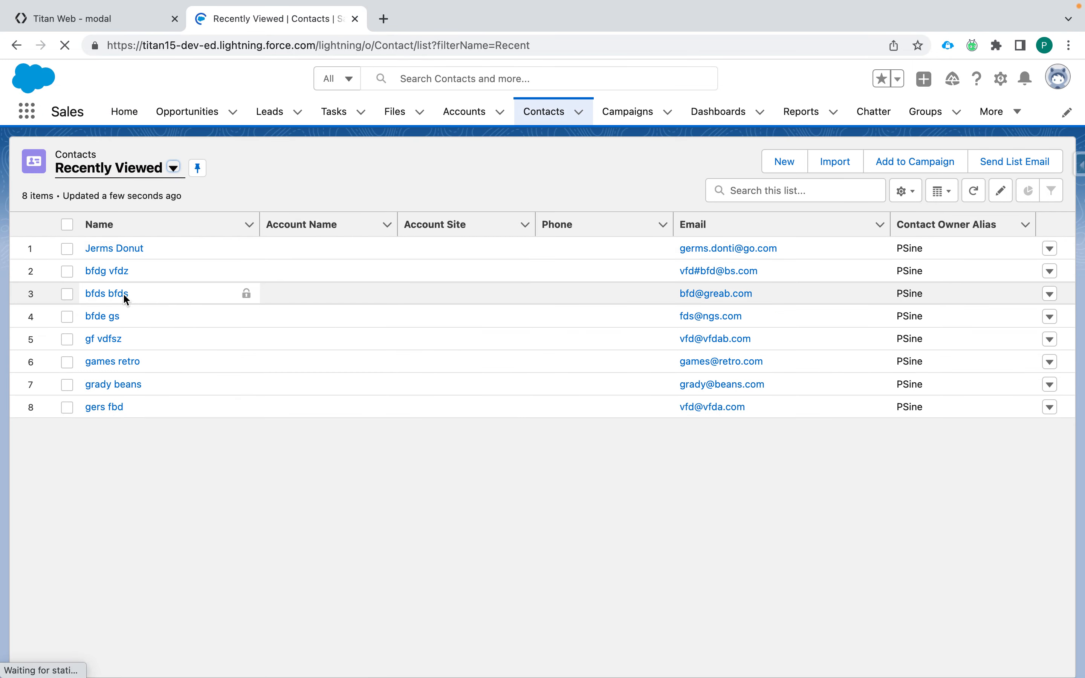
click(115, 248)
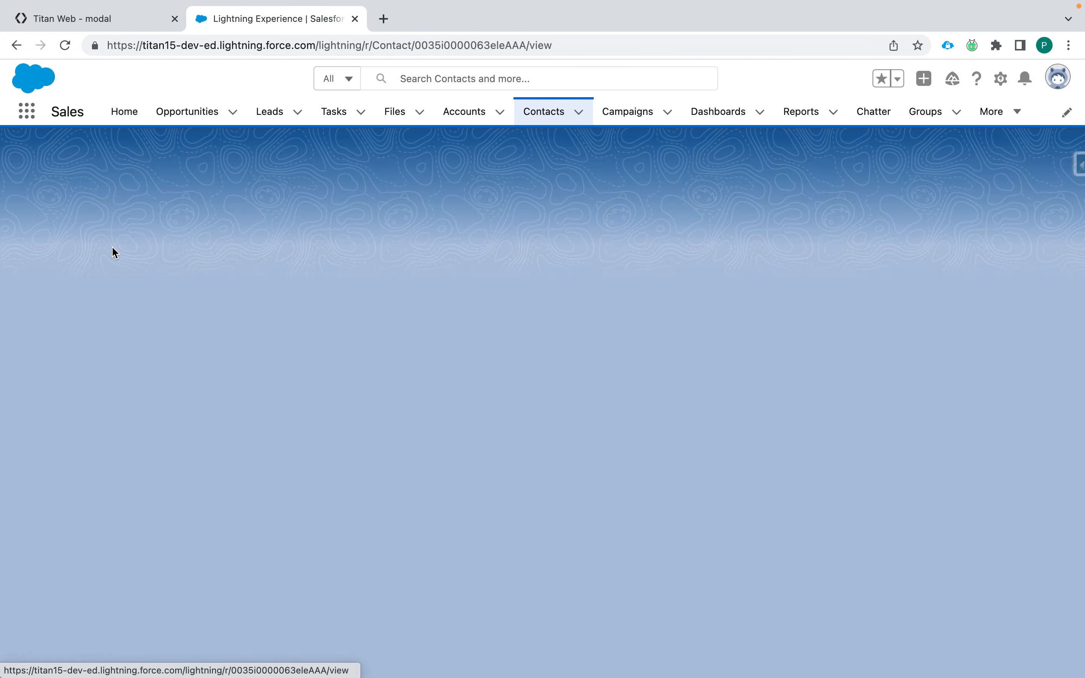
click(152, 283)
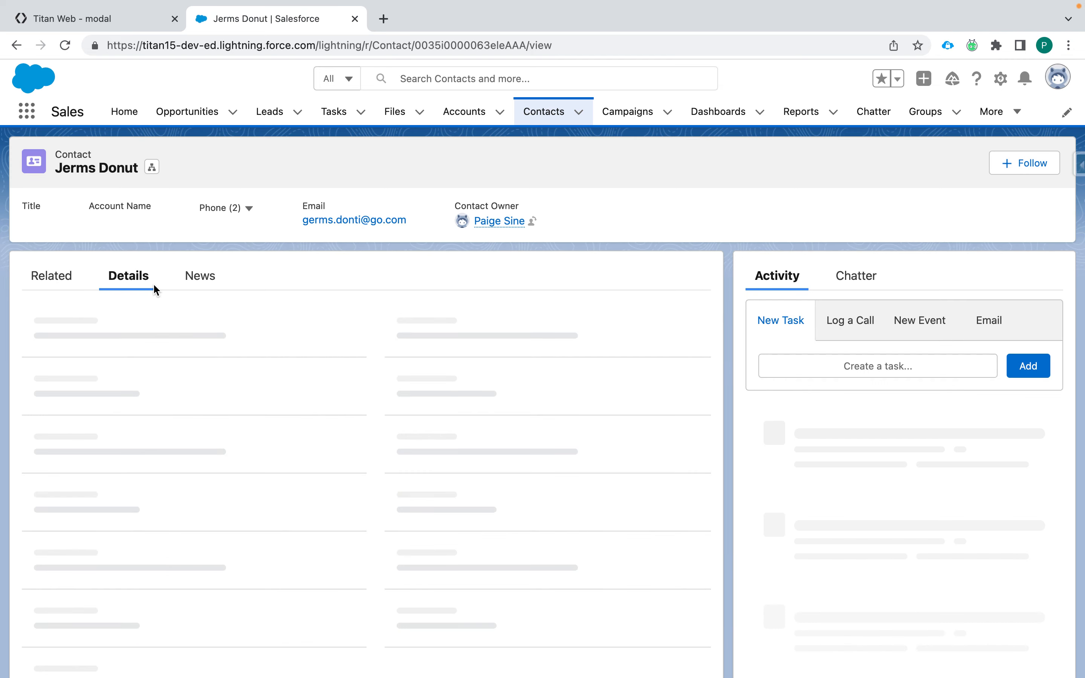
Step: Check the contact's Department field, then return to the Titan Web editor
scroll(377, 365, down, 2)
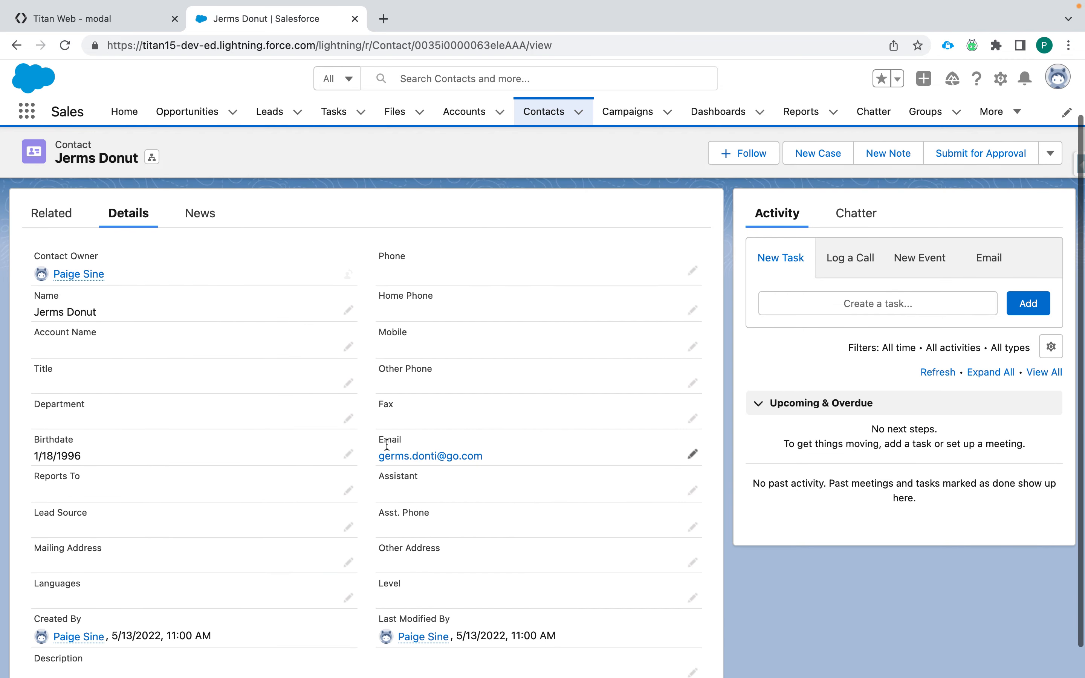
scroll(387, 445, down, 1)
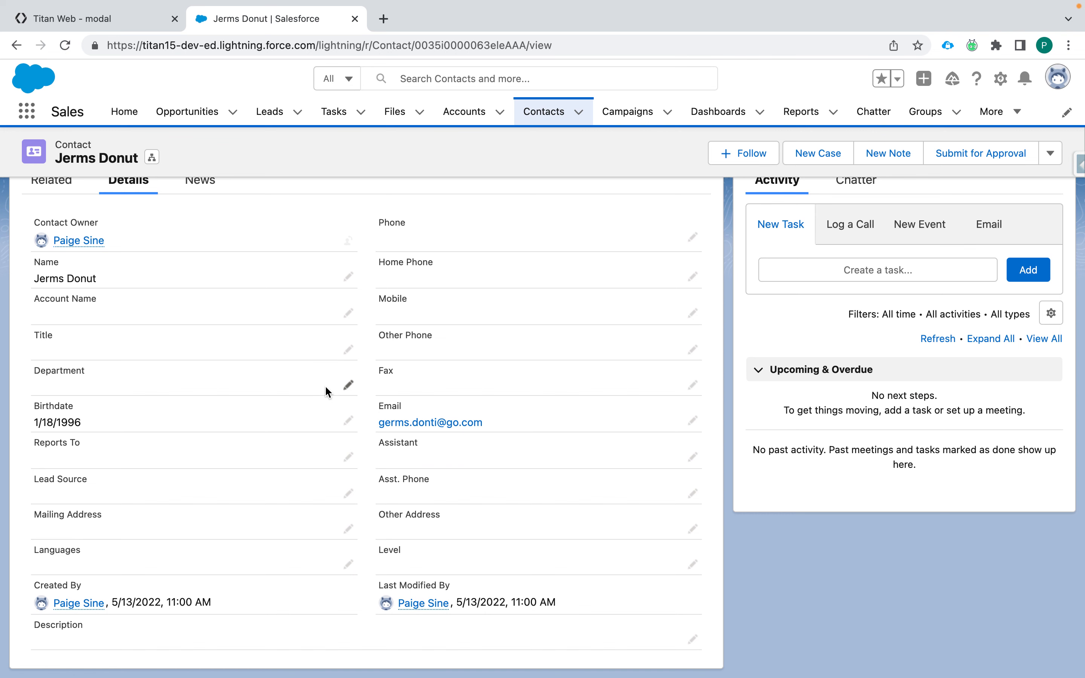
click(347, 384)
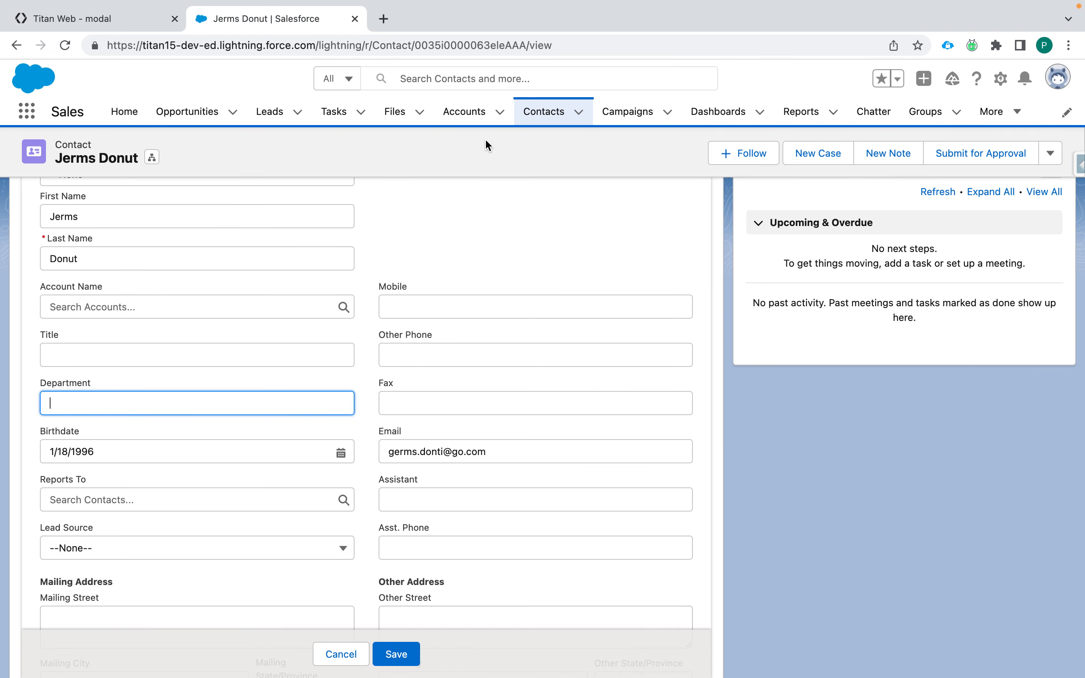
click(90, 19)
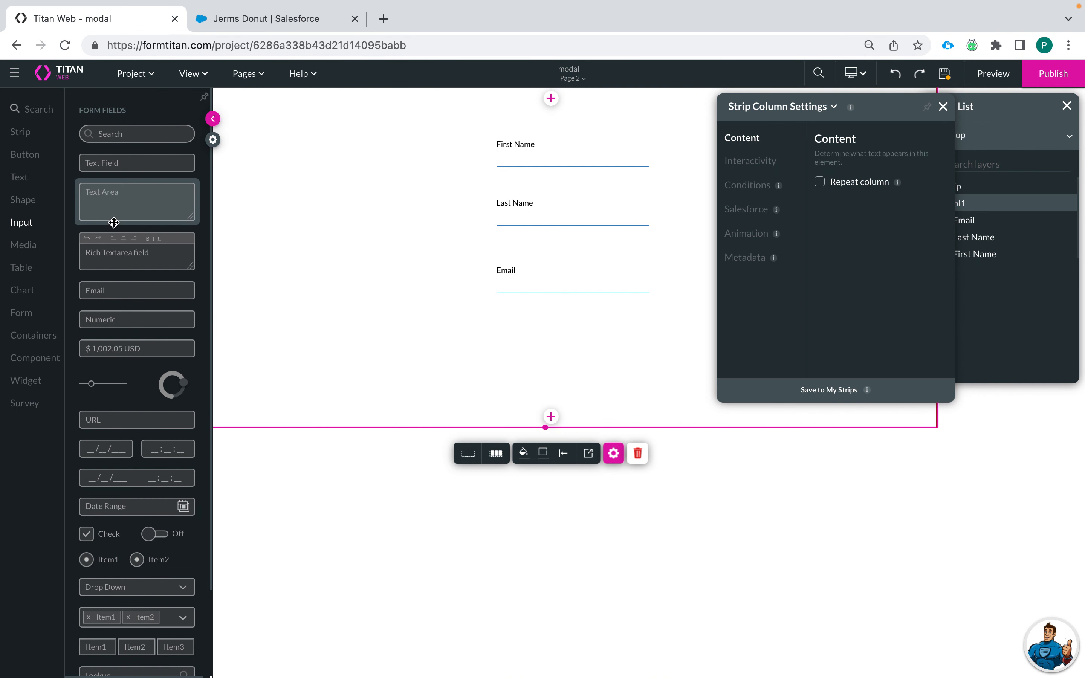
Step: Add a Department text field below Email with no placeholder
drag(109, 162, 523, 343)
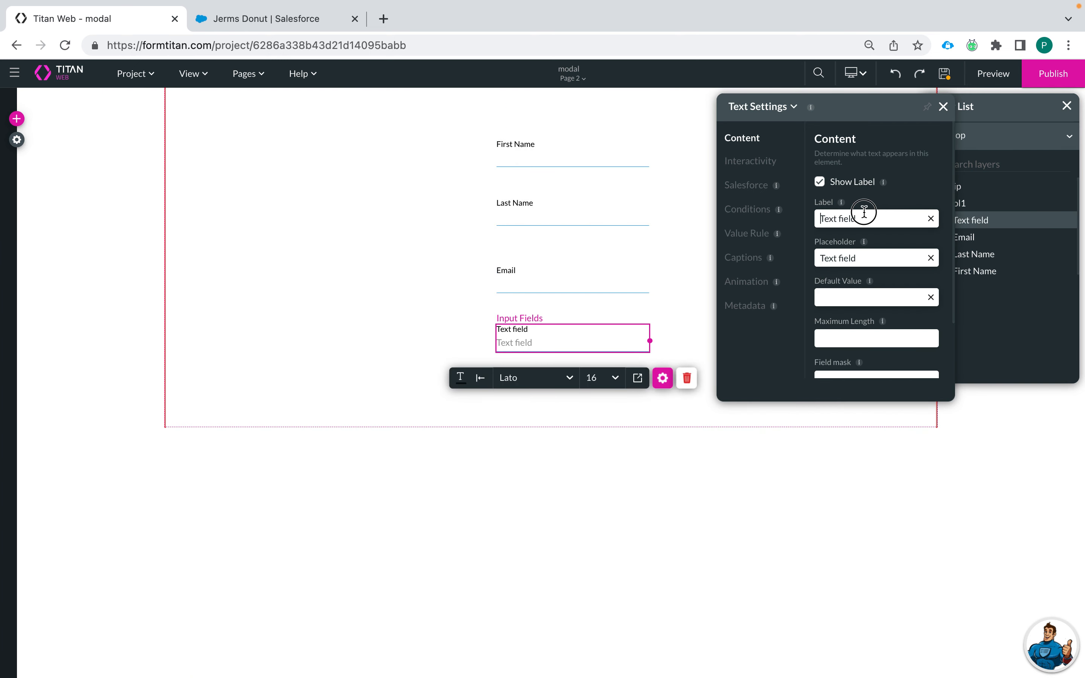
drag(887, 225, 774, 218)
text(Department)
click(930, 258)
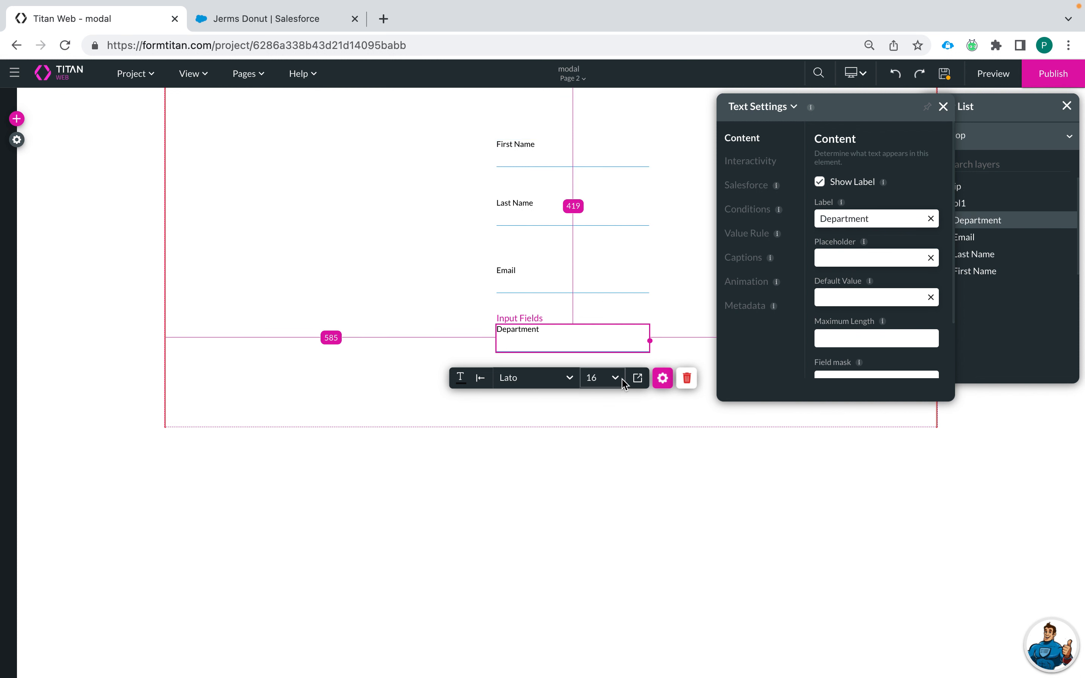
Step: Select all four fields and distribute them evenly down the column
click(618, 290)
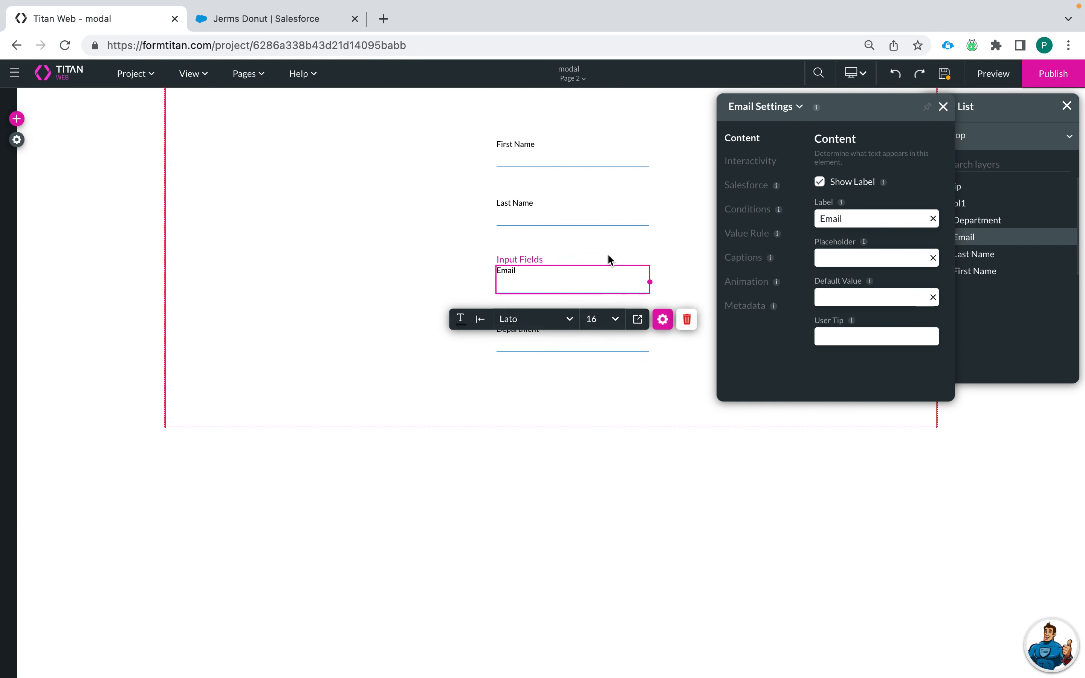
click(610, 343)
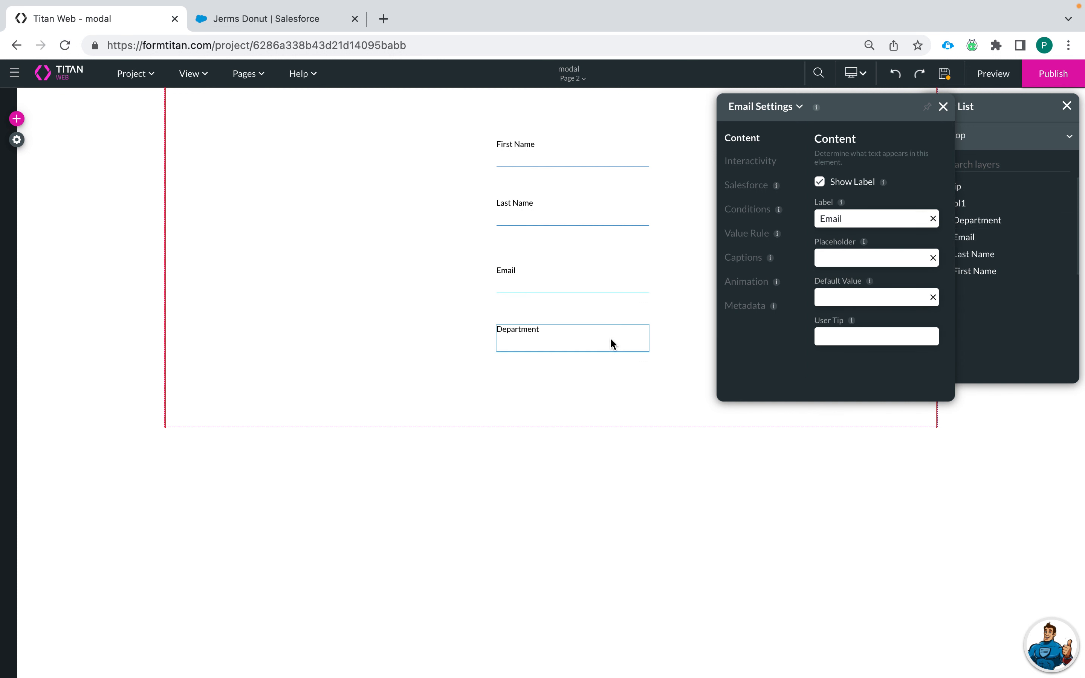
shift+click(615, 295)
shift+click(609, 212)
shift+click(608, 156)
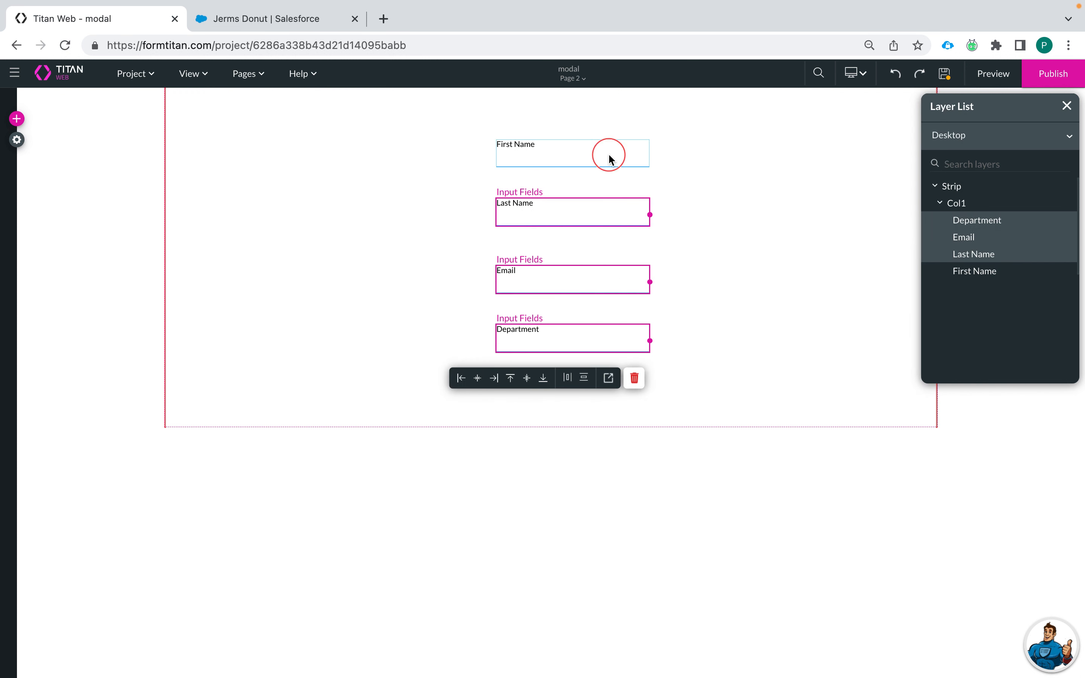
click(585, 380)
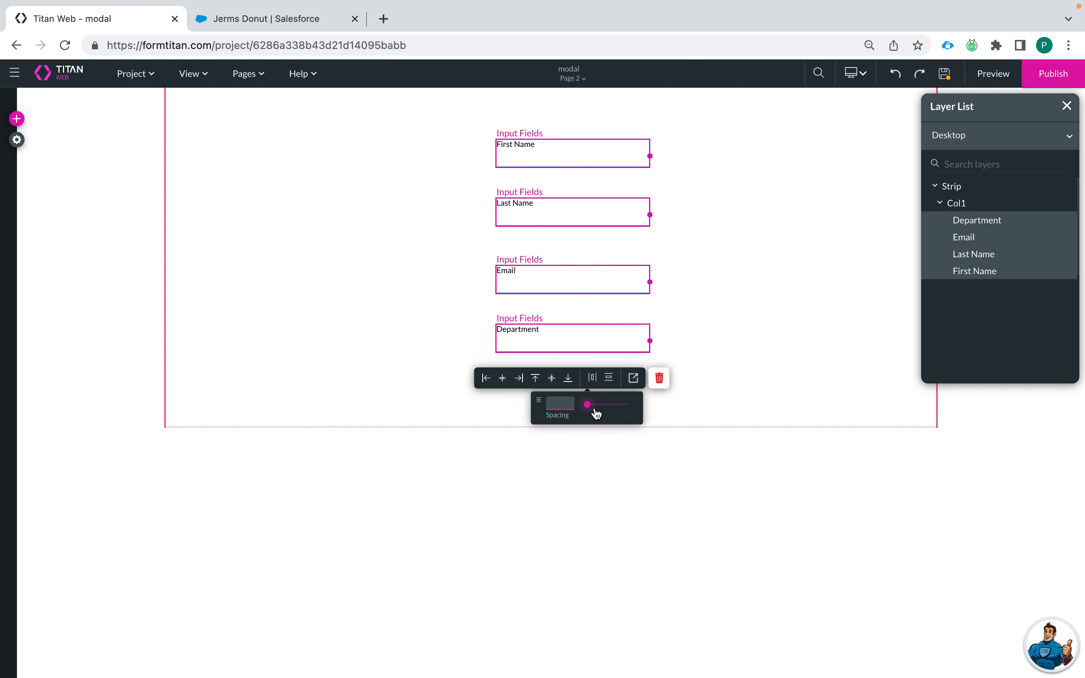
text(48)
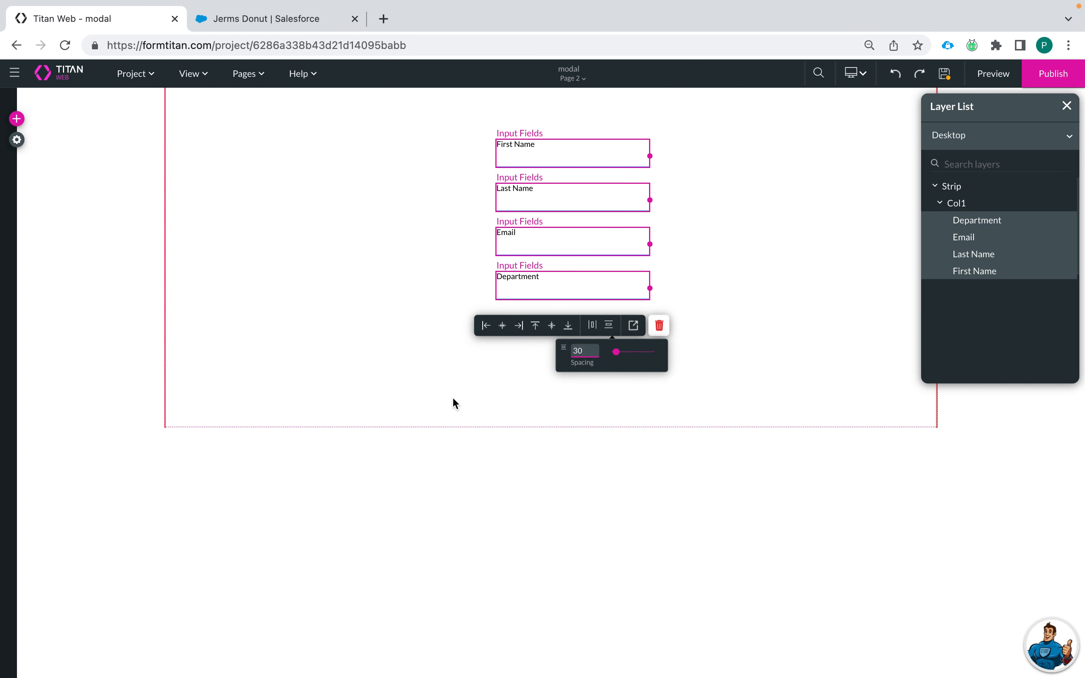
click(453, 399)
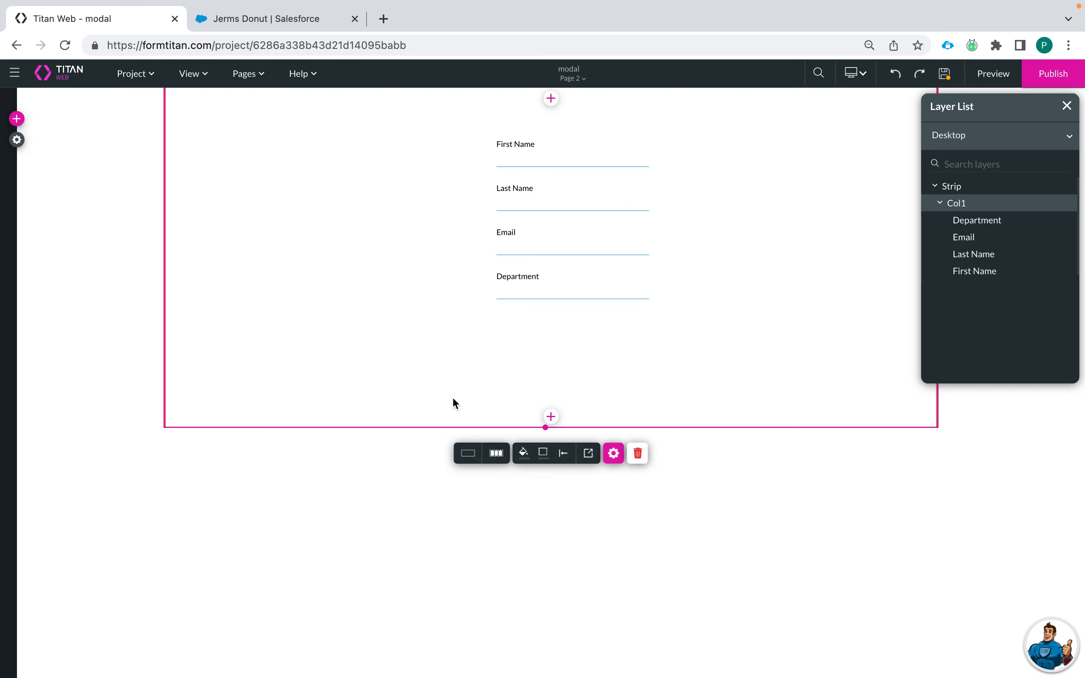
Step: Place a button below Department and add a Salesforce action to its click flow
click(17, 118)
click(24, 155)
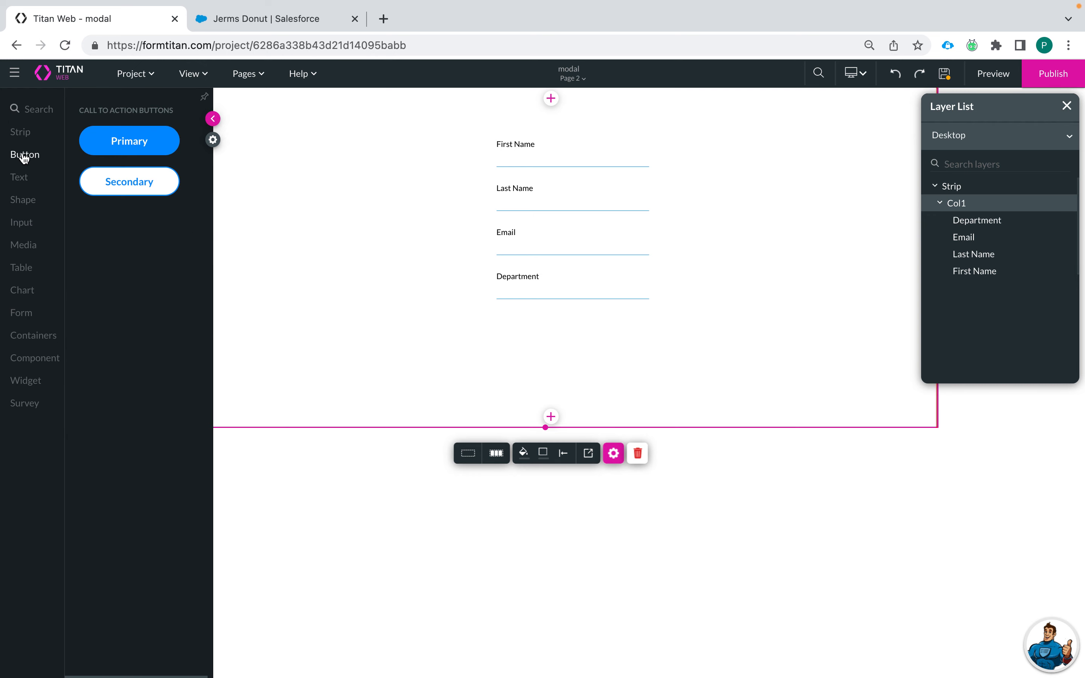
drag(127, 140, 593, 346)
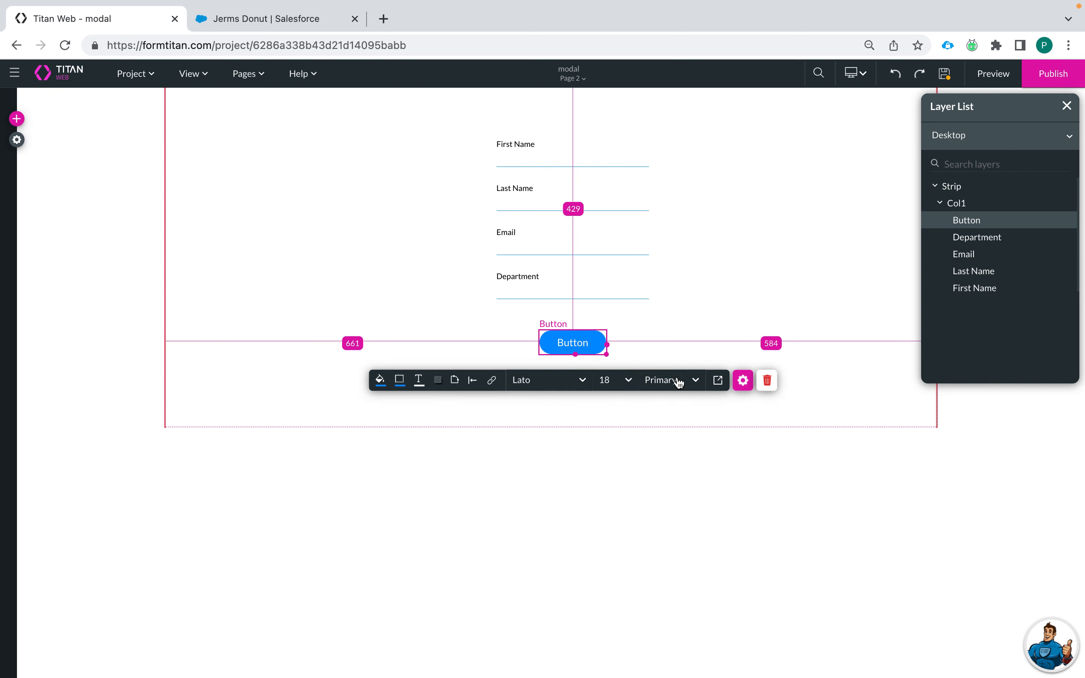
click(492, 380)
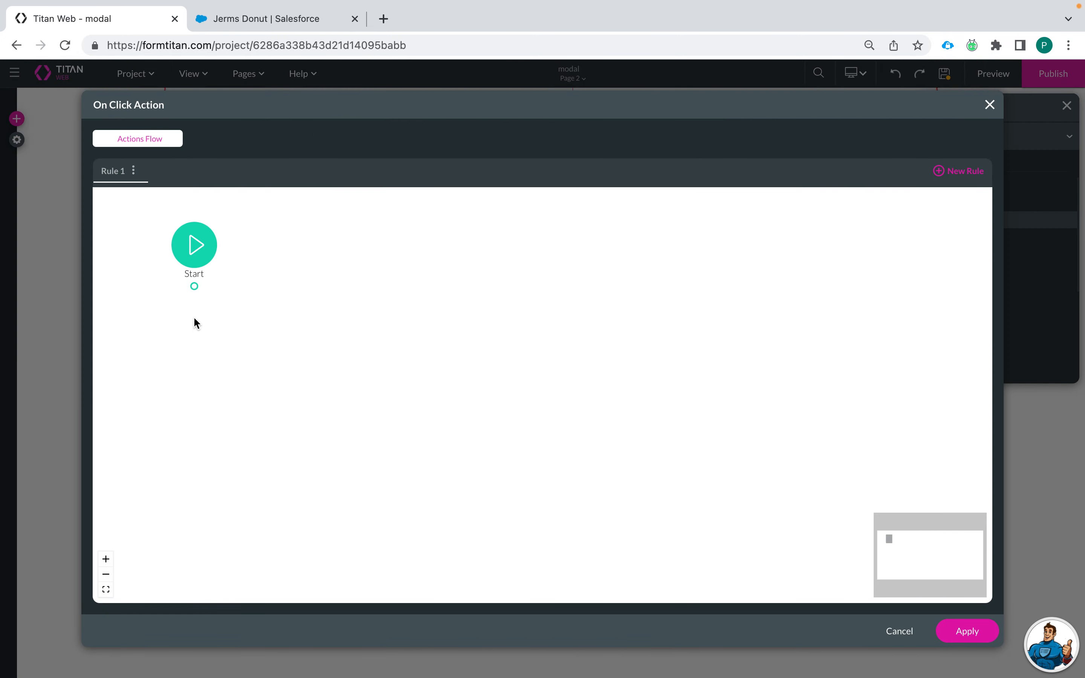
click(200, 288)
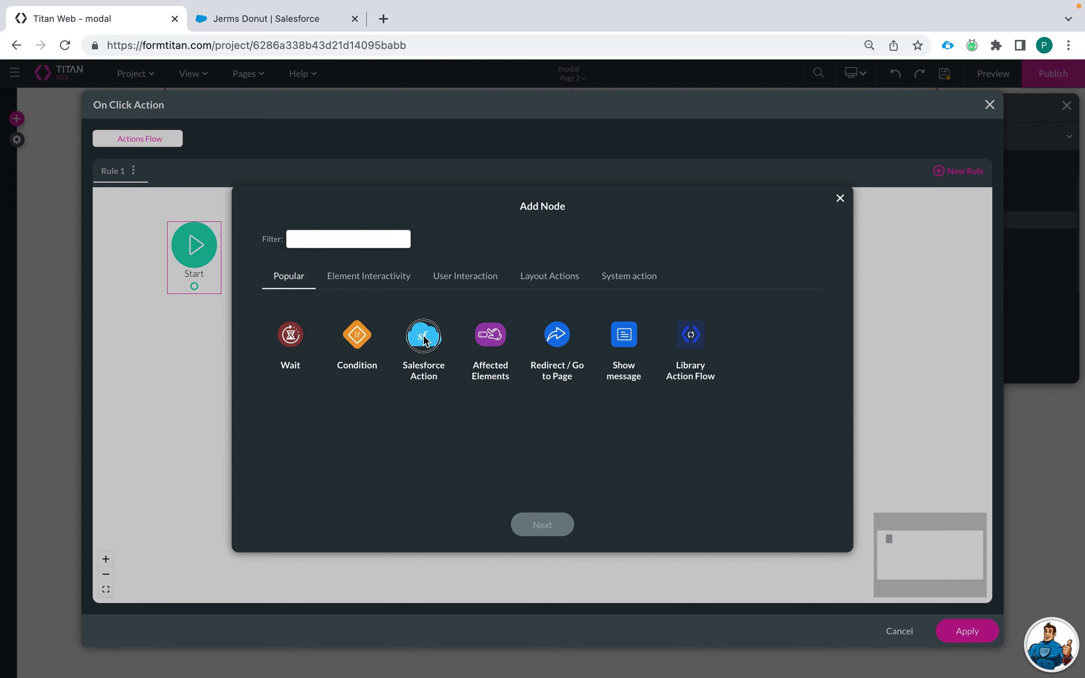
click(425, 339)
click(549, 528)
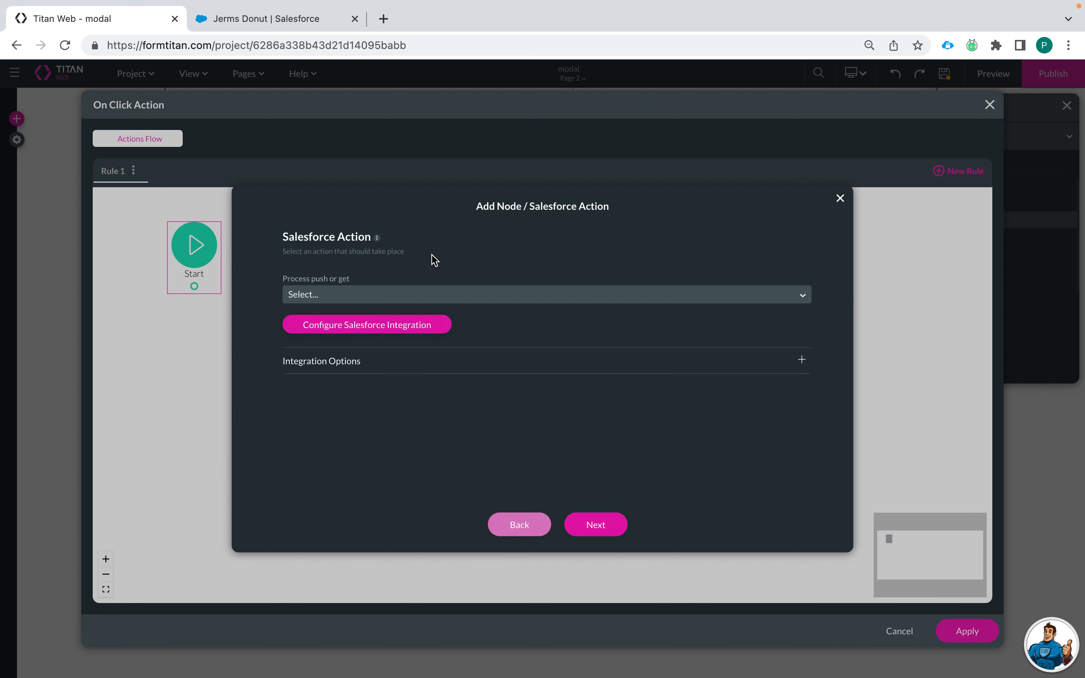
Step: Create a push integration on Contact with action Create, described Create Contact
click(399, 331)
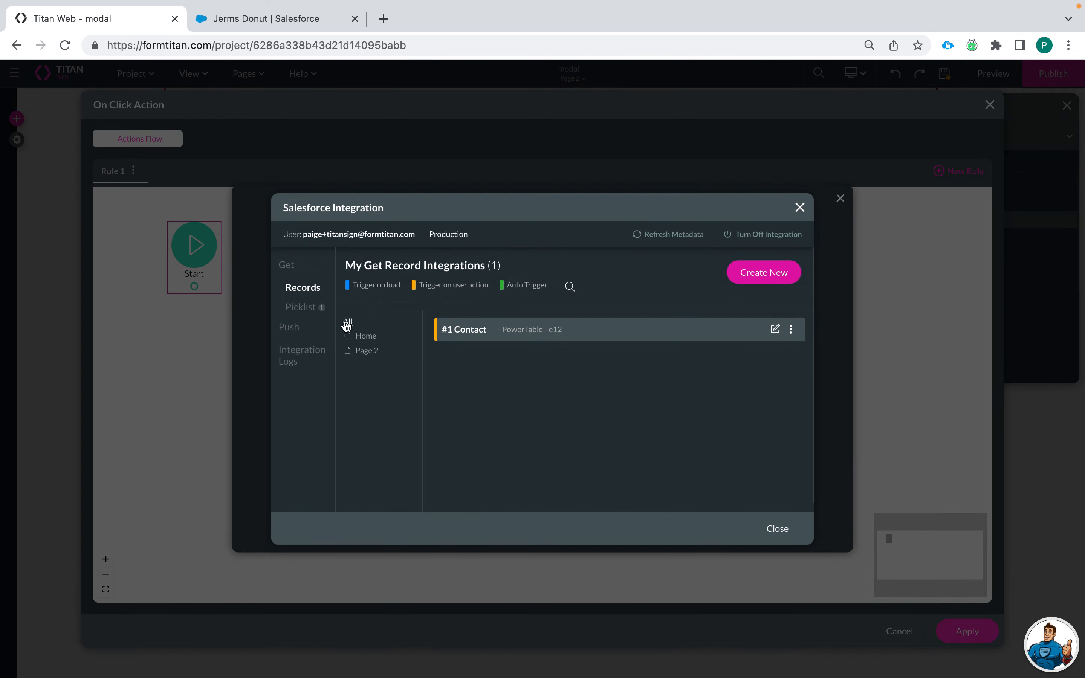
click(299, 332)
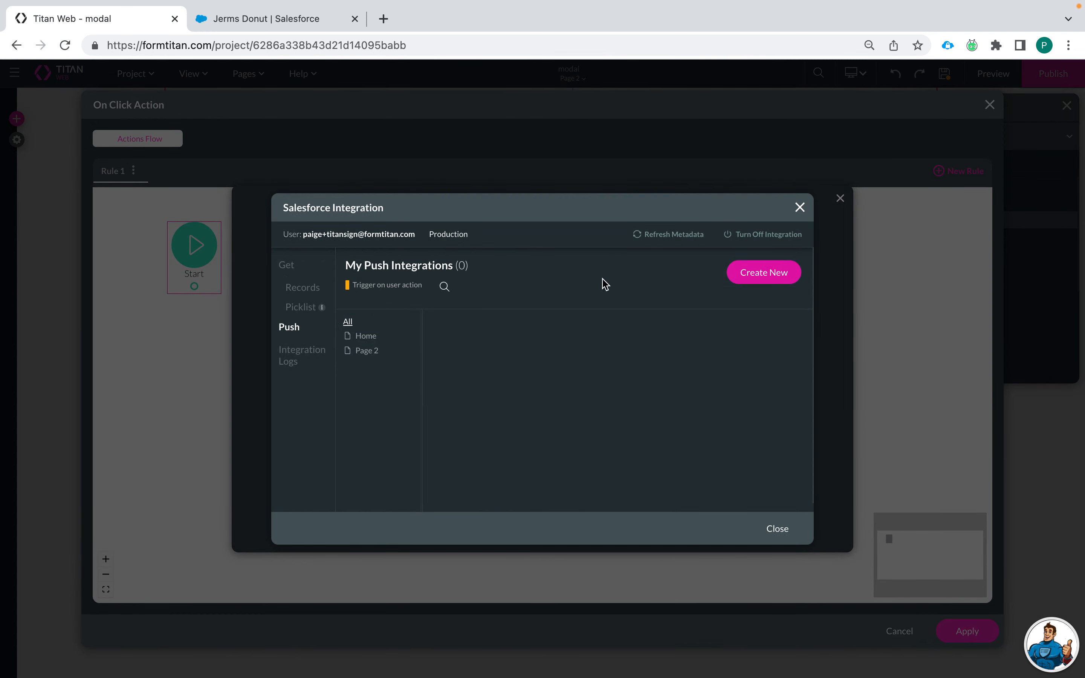
click(761, 280)
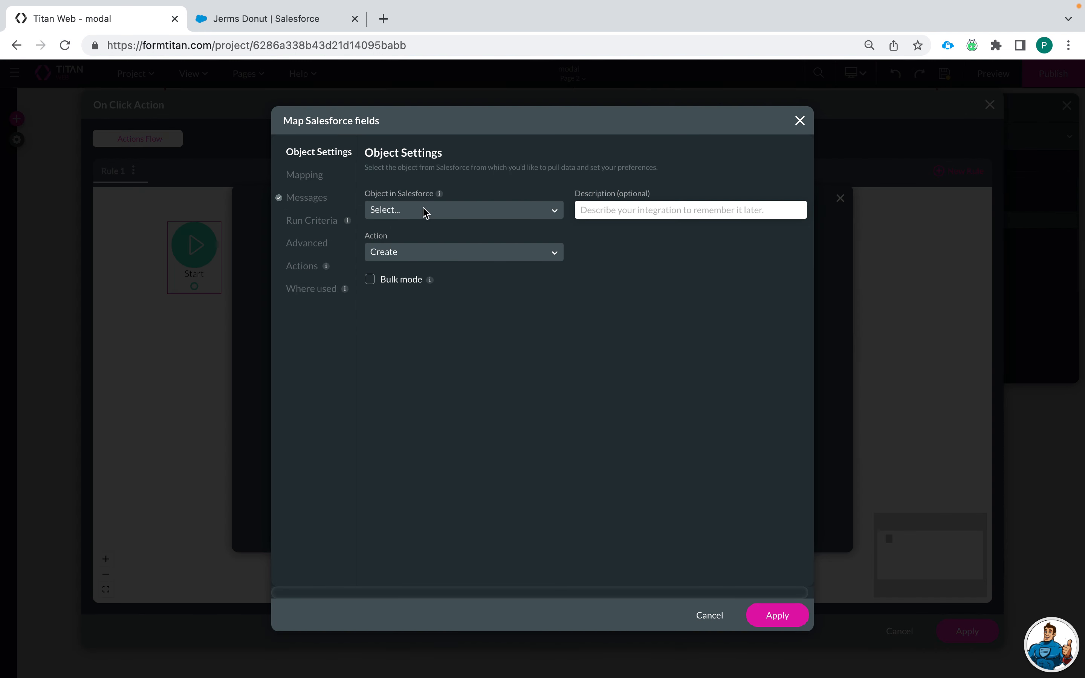
click(424, 211)
text(Contact)
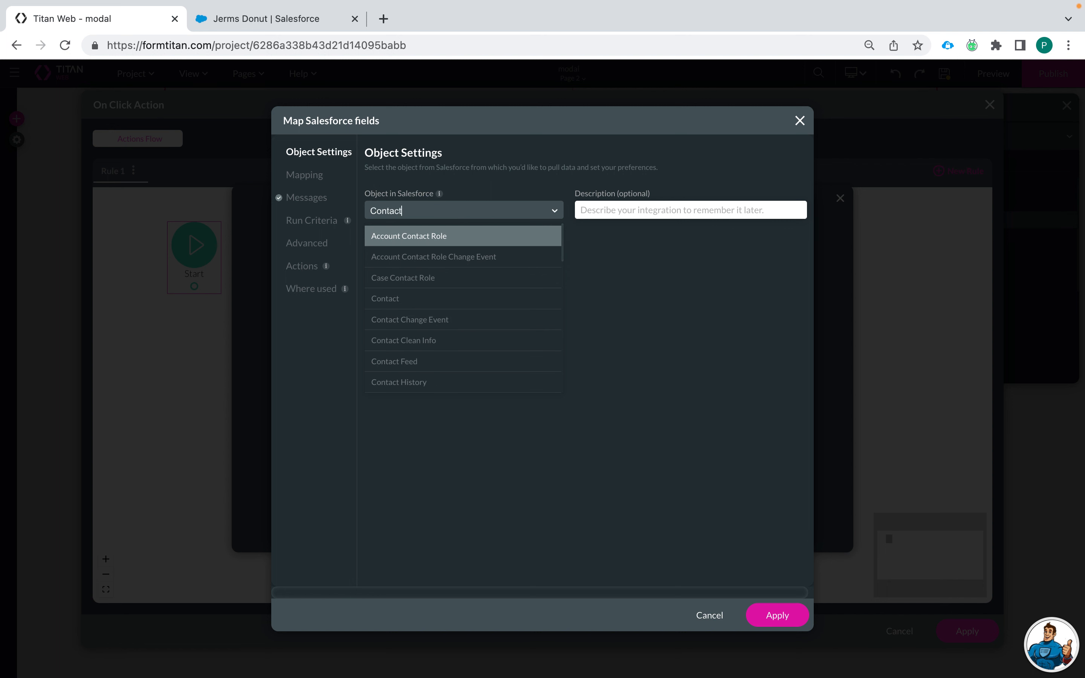
click(413, 298)
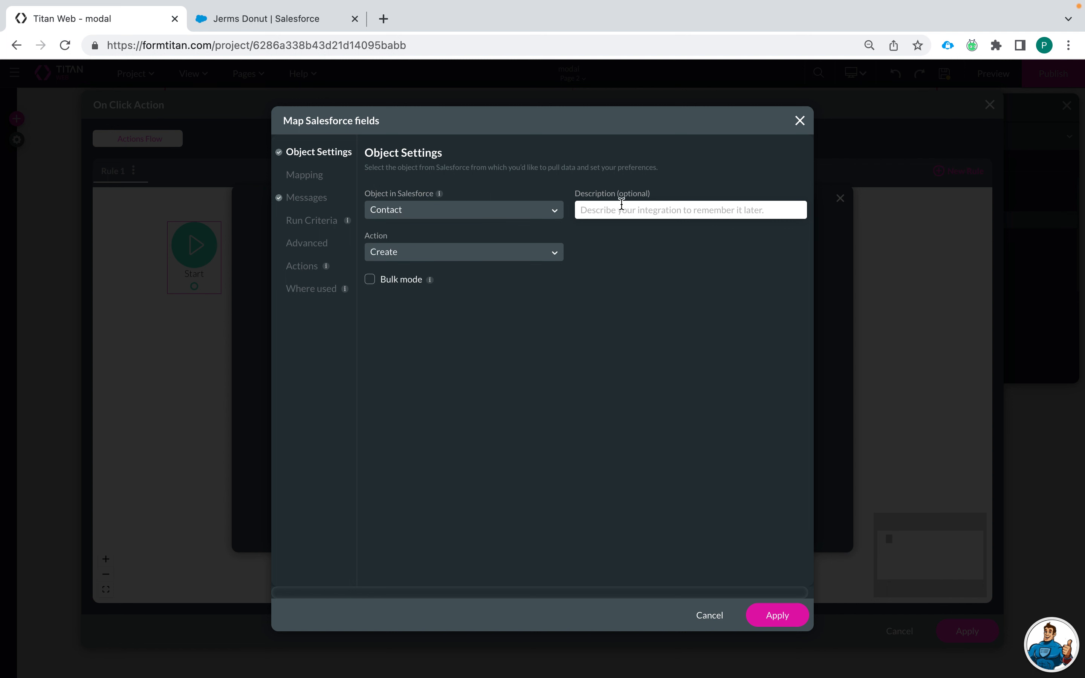
text(Create Contact)
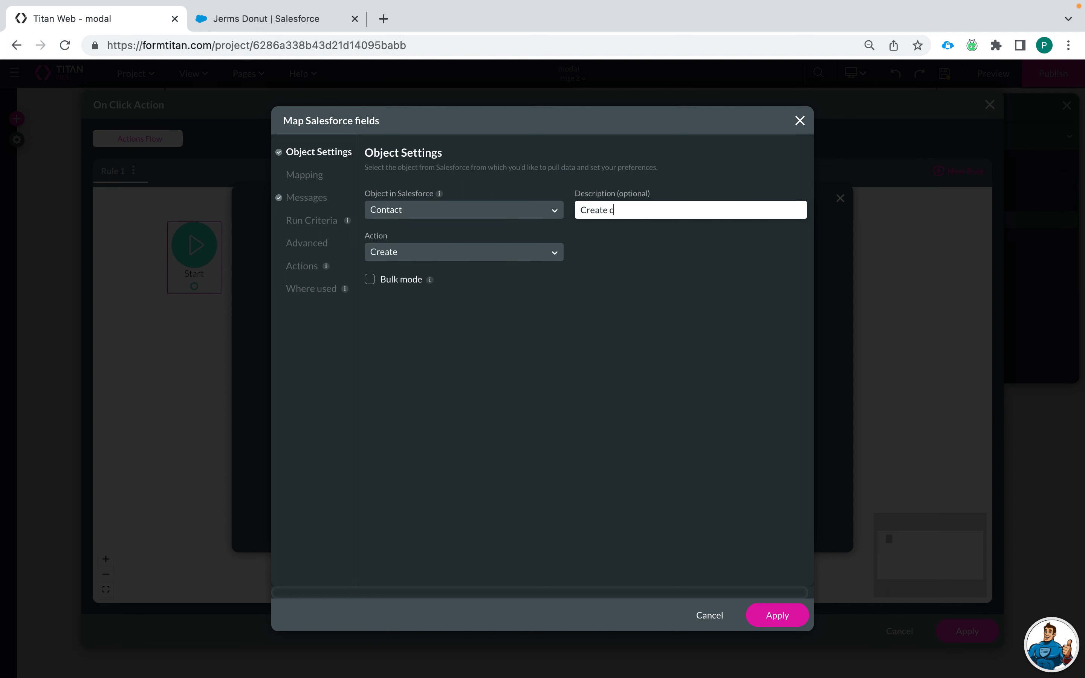
click(529, 254)
click(621, 295)
click(300, 175)
Step: Map Account ID to GV: accountid, and Last Name and First Name to their elements
click(563, 268)
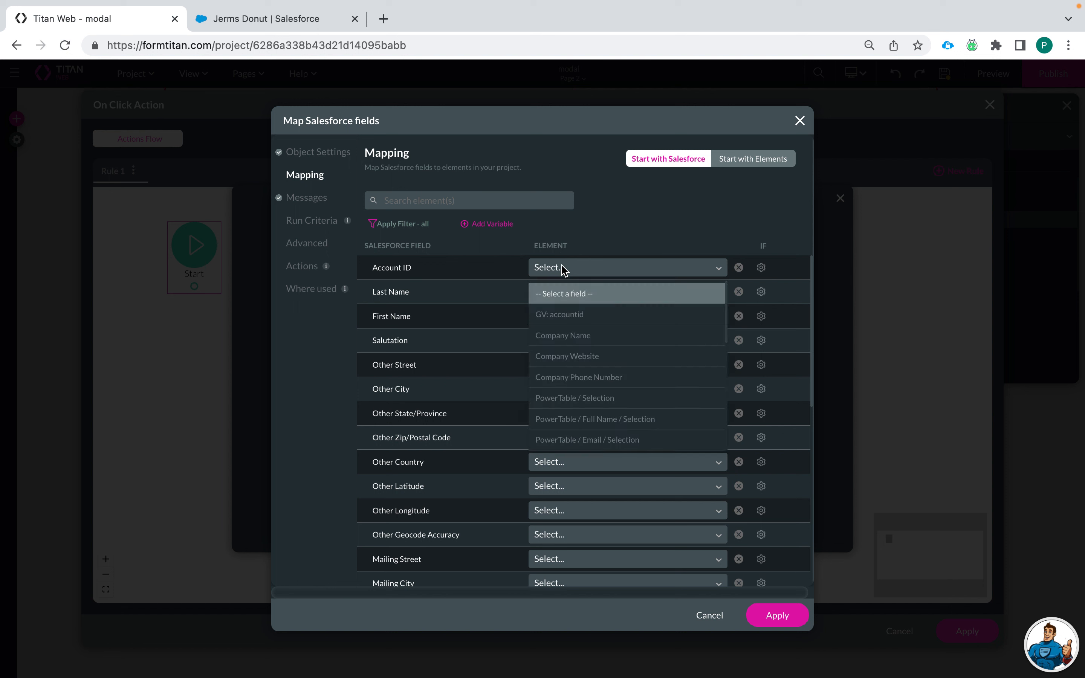
click(569, 315)
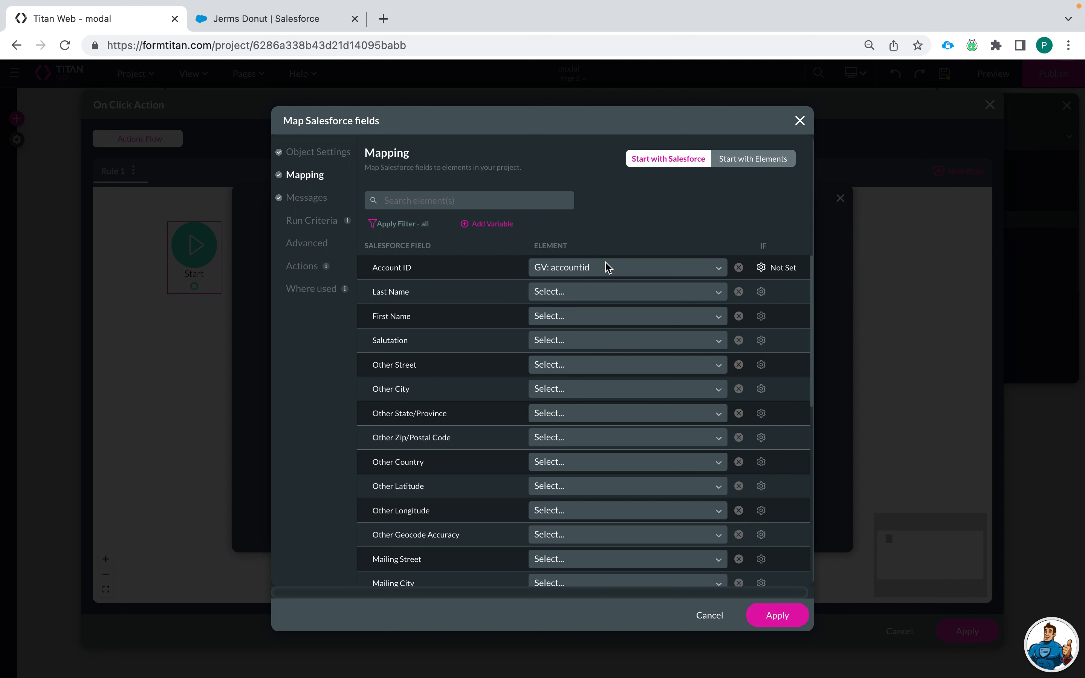
click(555, 297)
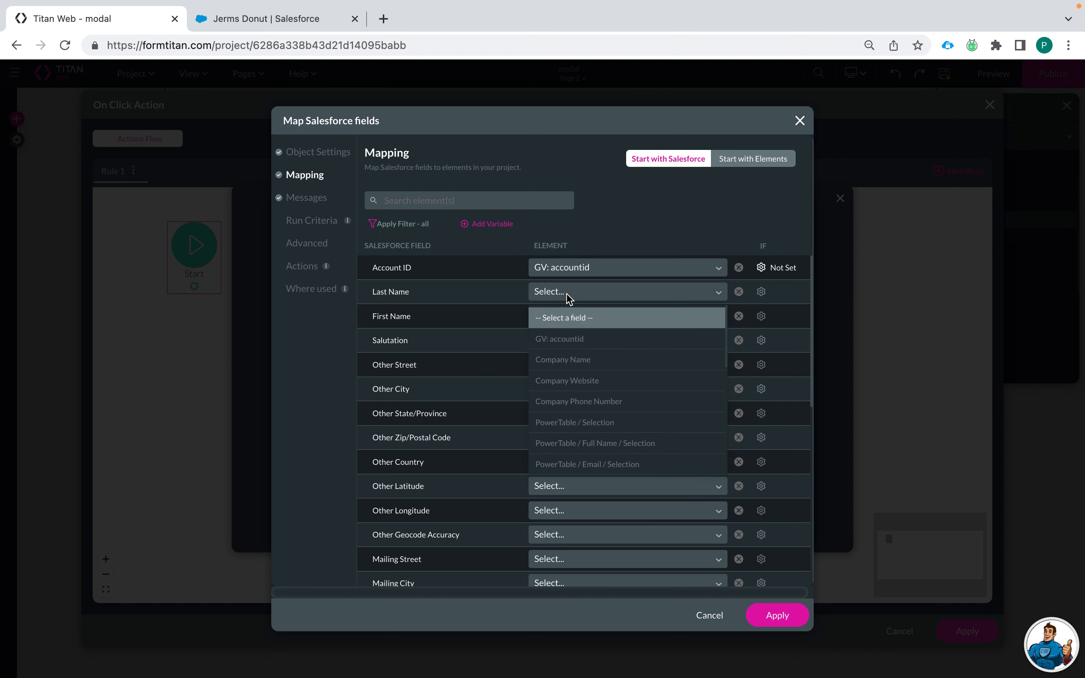
text(Last)
click(552, 316)
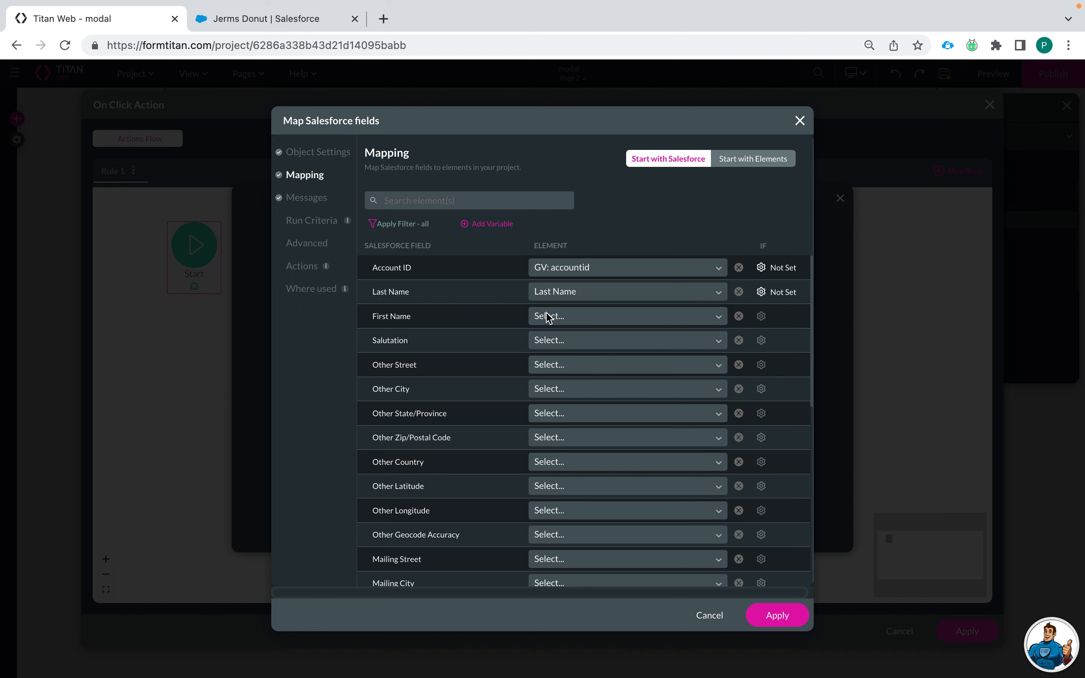
click(547, 318)
text(First)
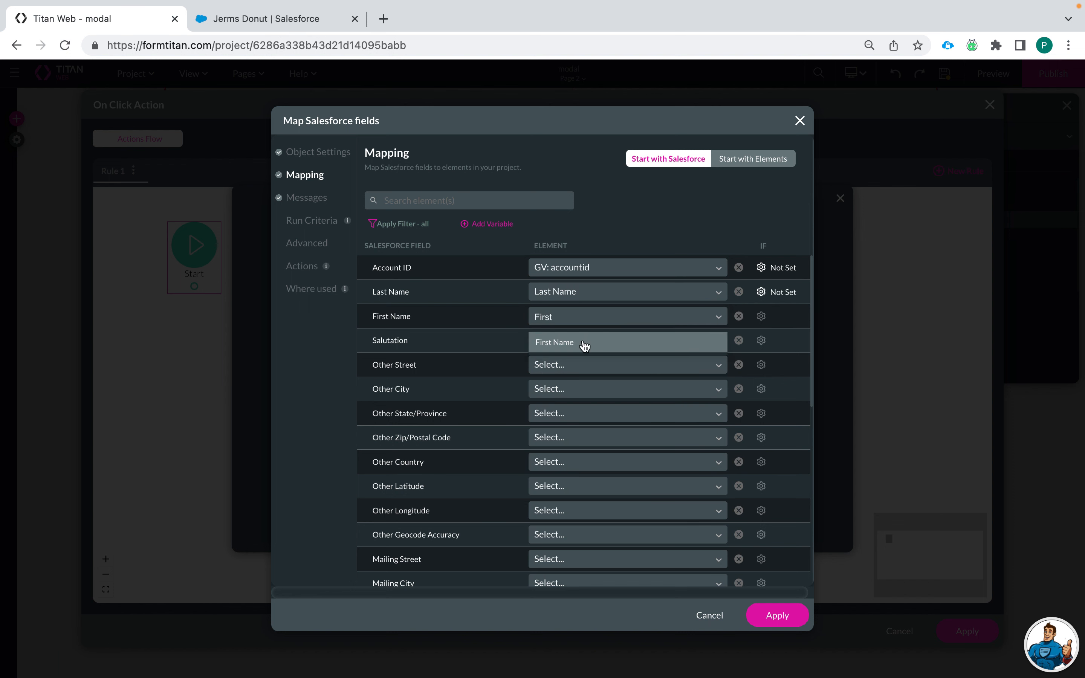
click(585, 344)
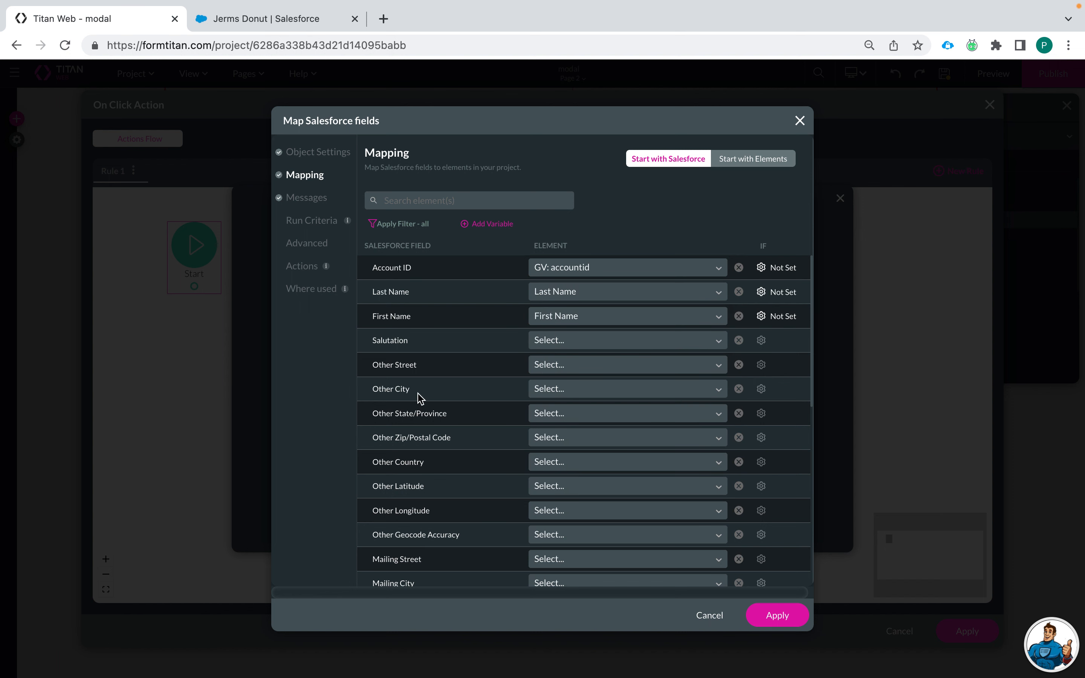
scroll(421, 403, down, 10)
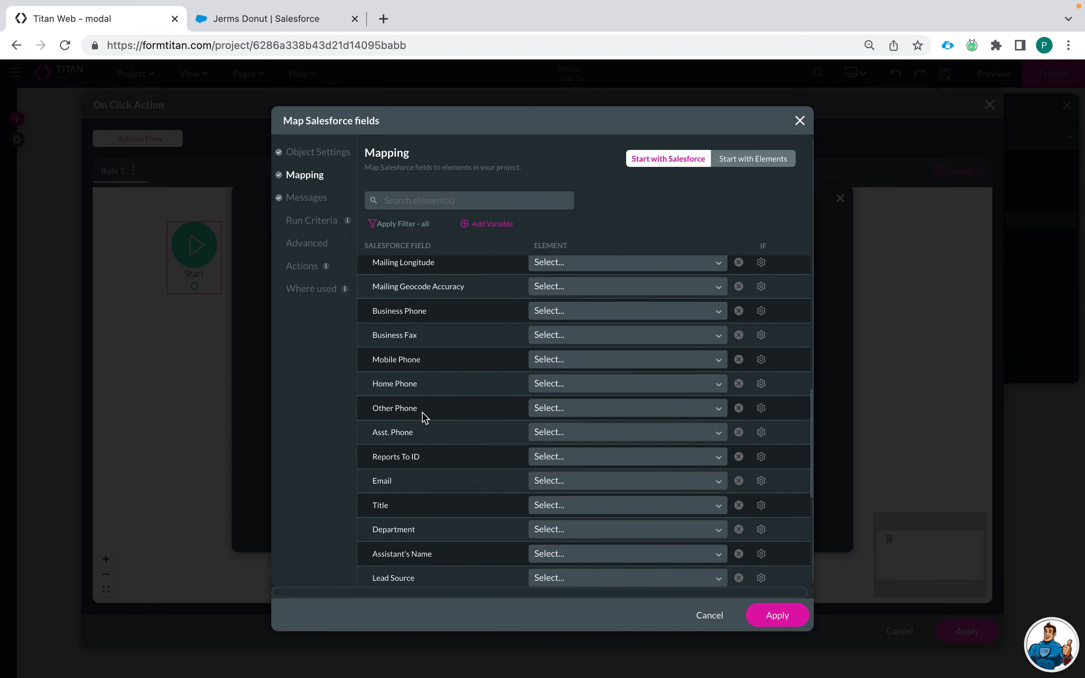
scroll(424, 417, down, 5)
scroll(431, 360, up, 15)
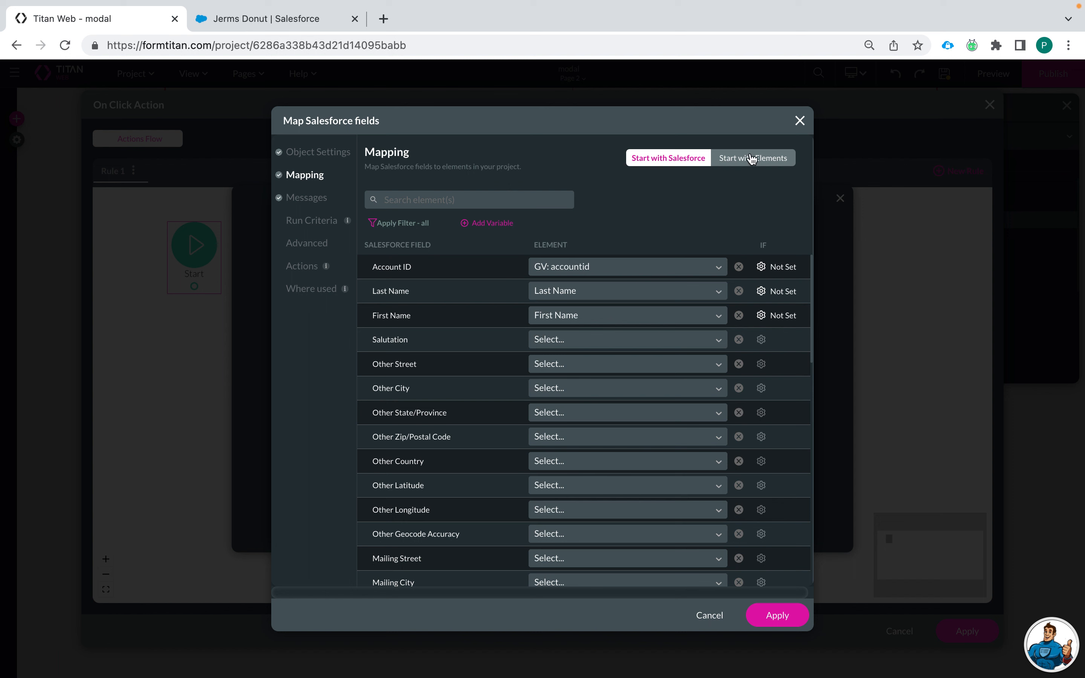
Step: Map Email and Department to their matching elements and save the Contact mapping
click(755, 166)
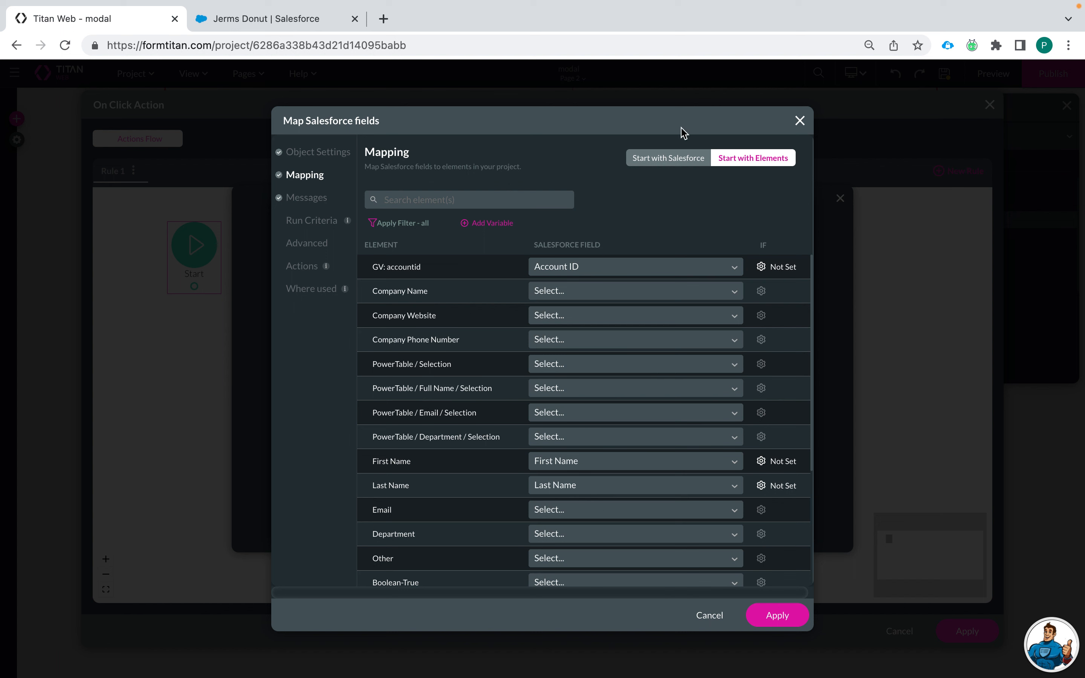
click(687, 158)
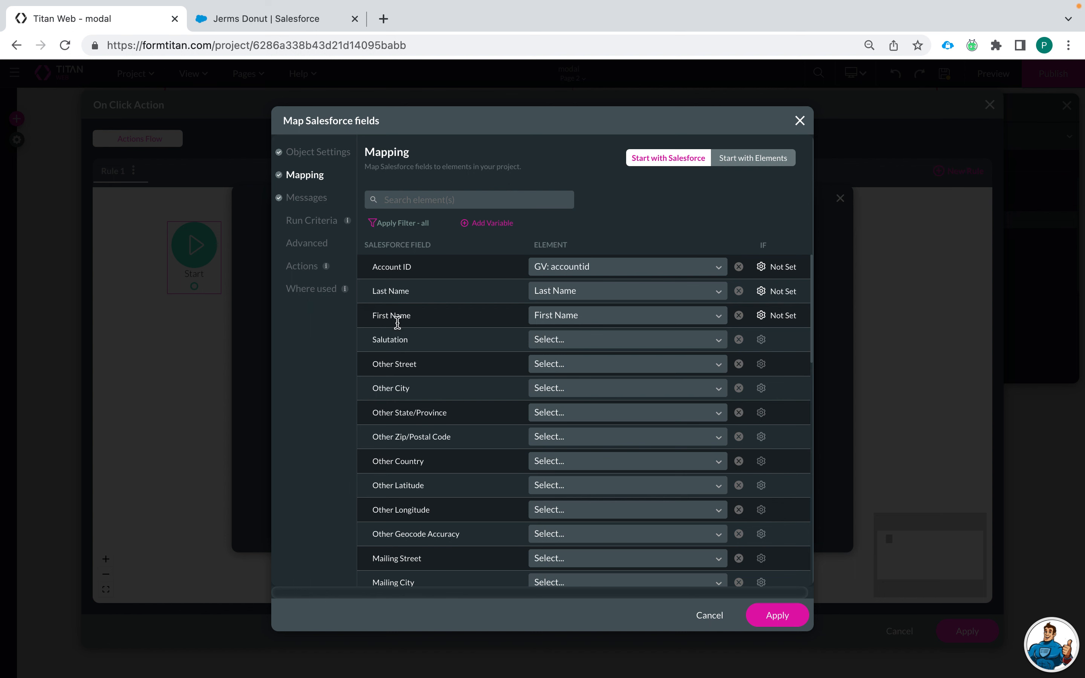
scroll(433, 447, down, 5)
click(441, 197)
text(E)
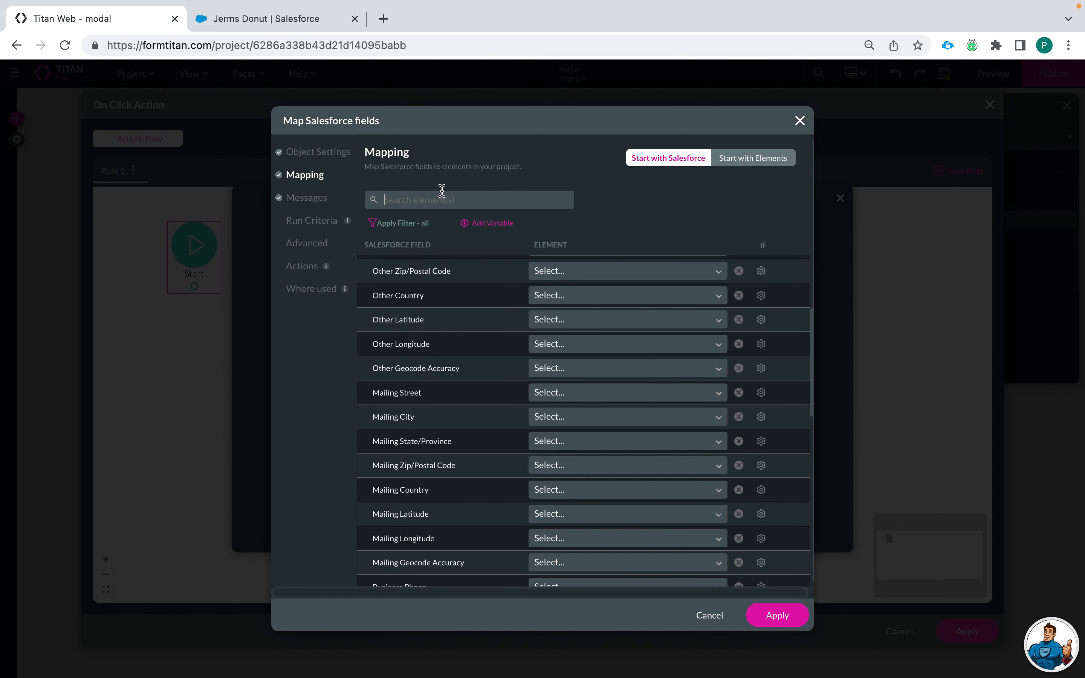
text(ma)
click(564, 267)
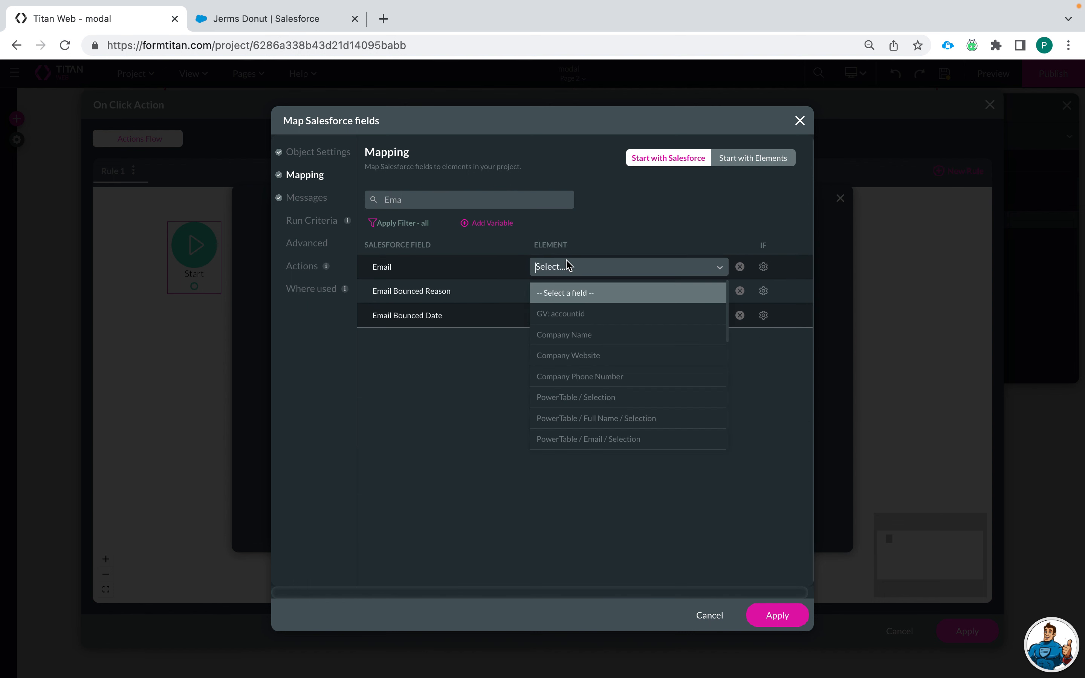
text(email)
click(575, 314)
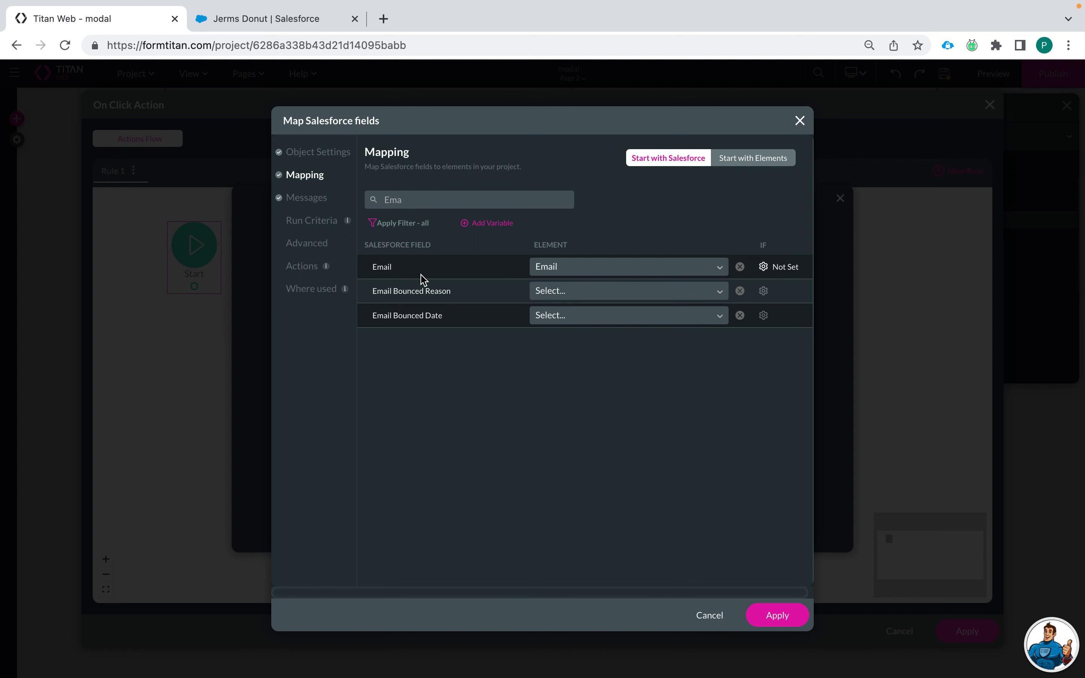
drag(433, 197, 363, 198)
text(De)
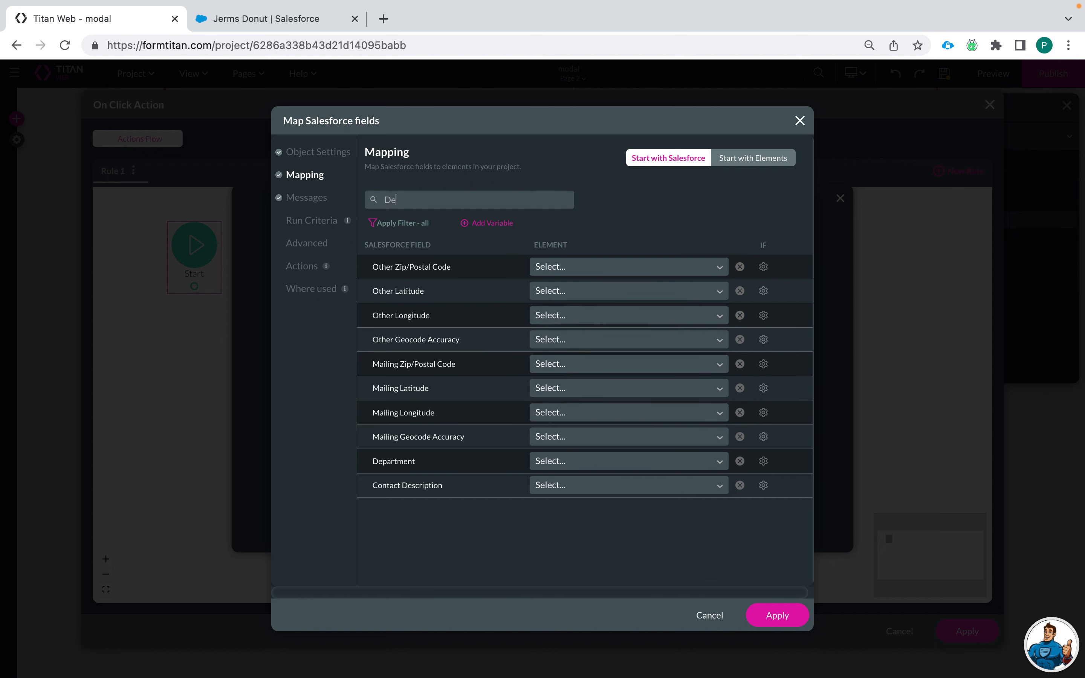
click(554, 462)
text(dep)
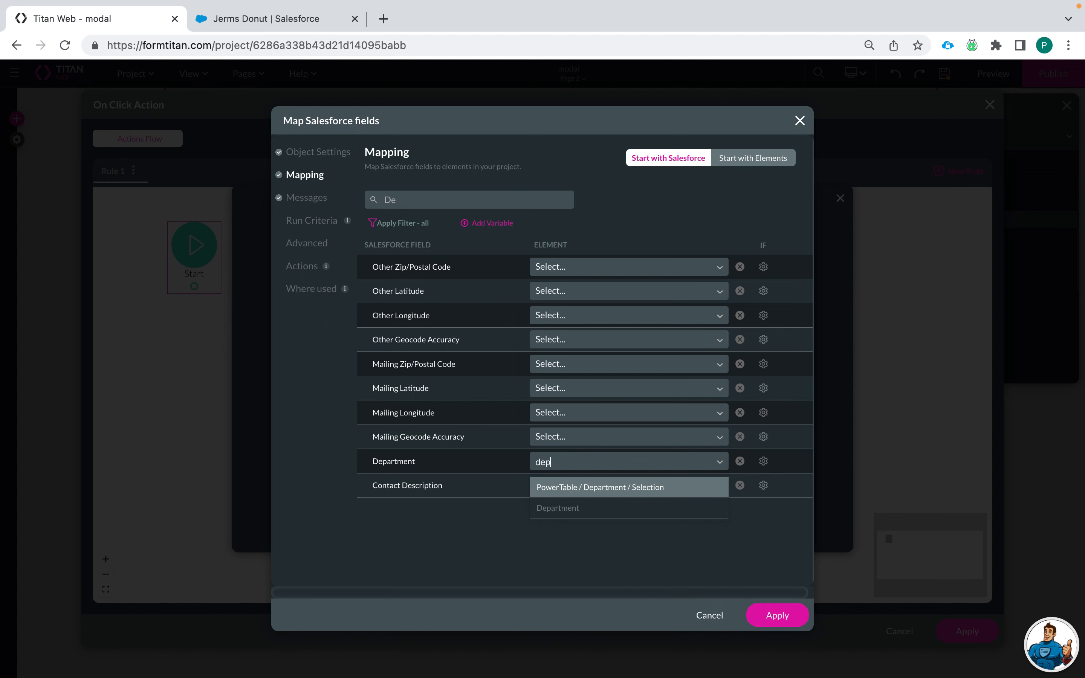
click(600, 520)
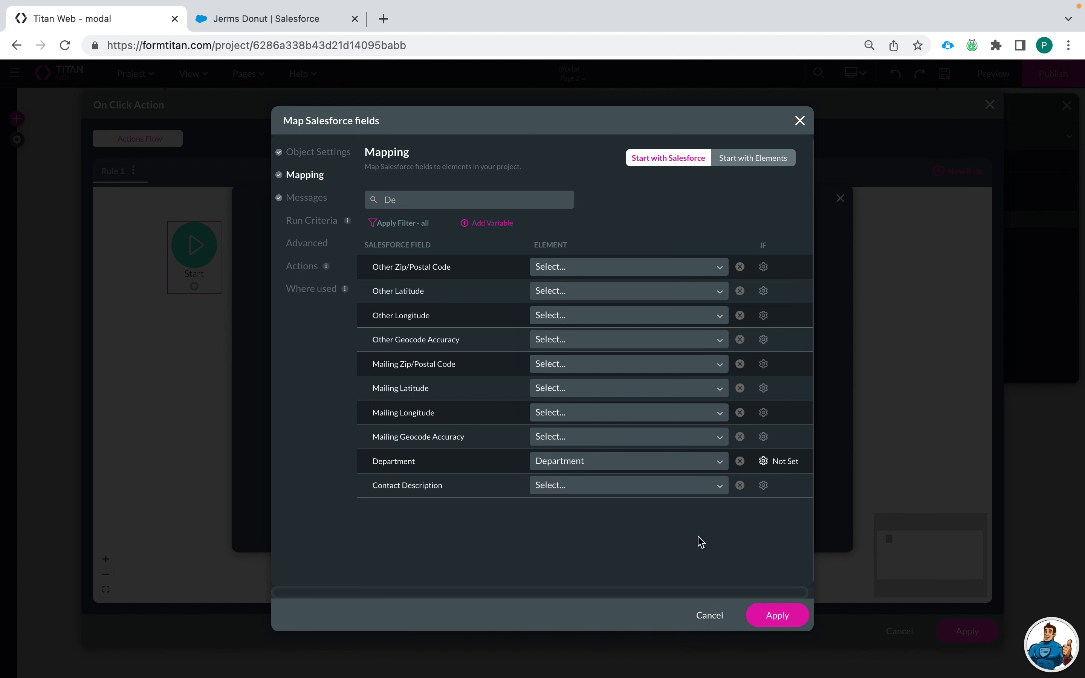
click(769, 617)
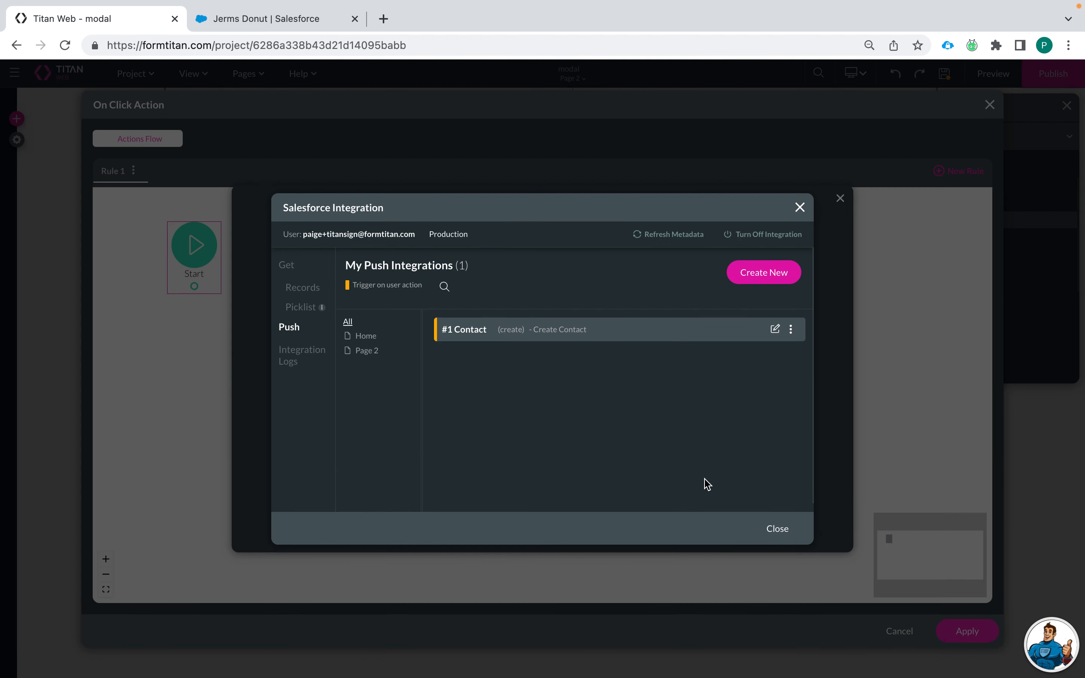
Step: Attach the Create Contact push to the Salesforce action node and finish it
click(776, 530)
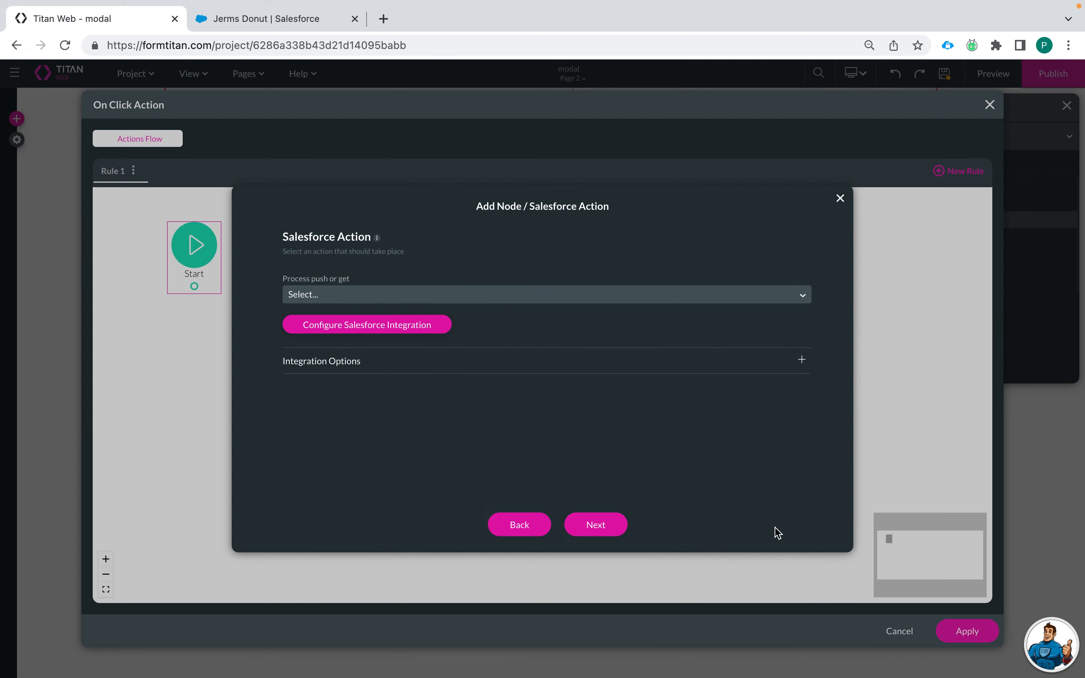
click(437, 296)
click(444, 340)
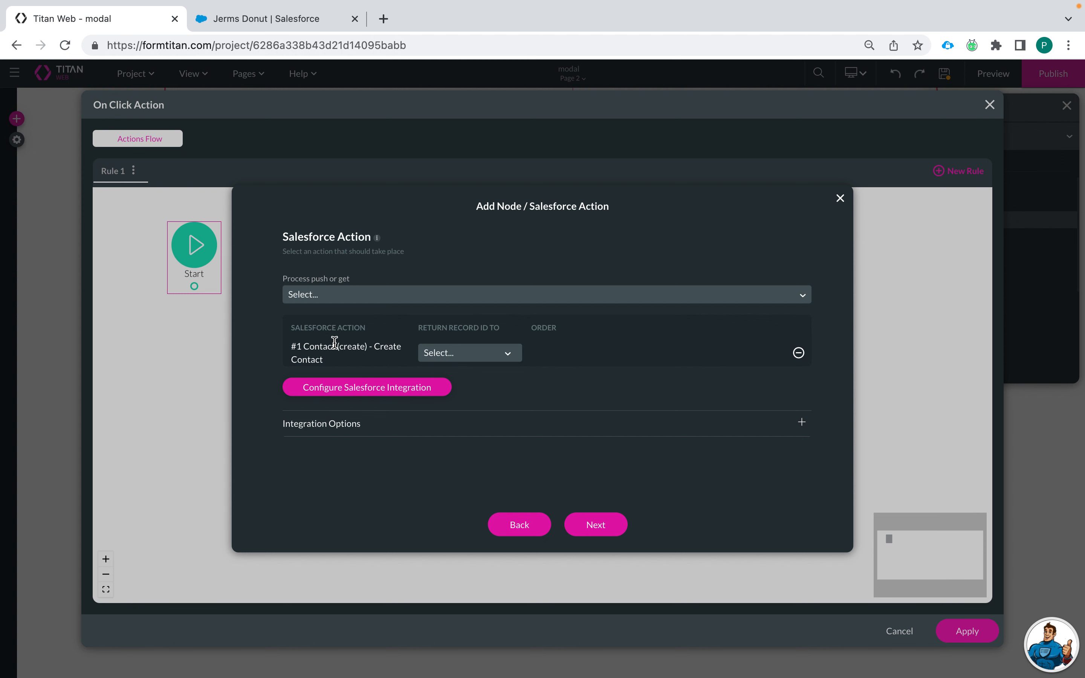
click(595, 523)
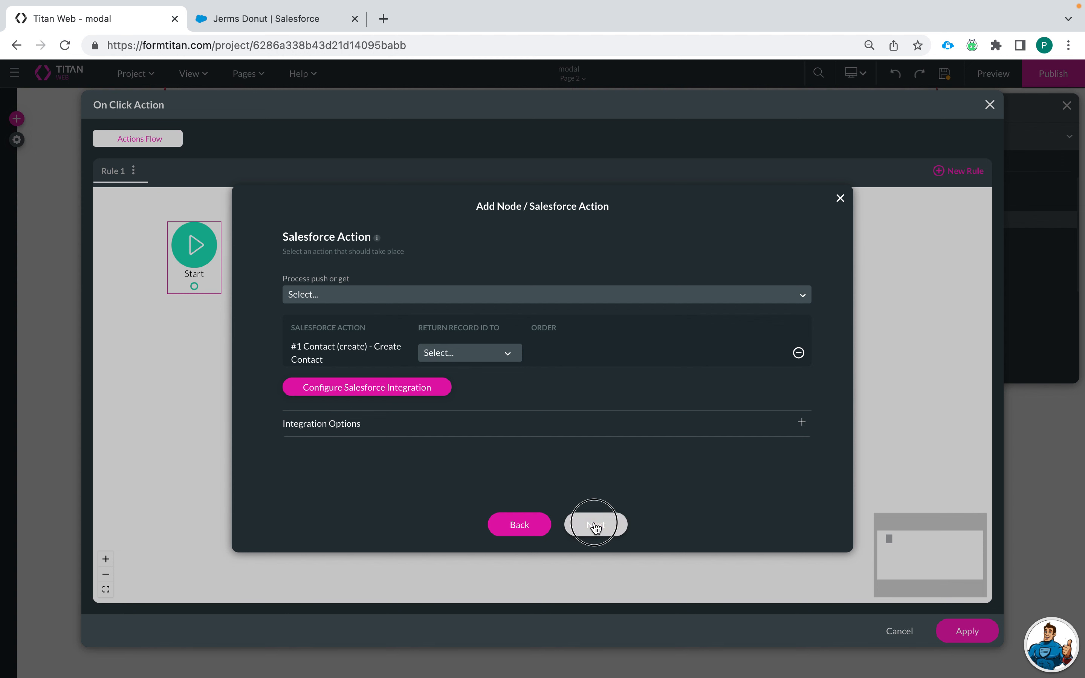
click(596, 519)
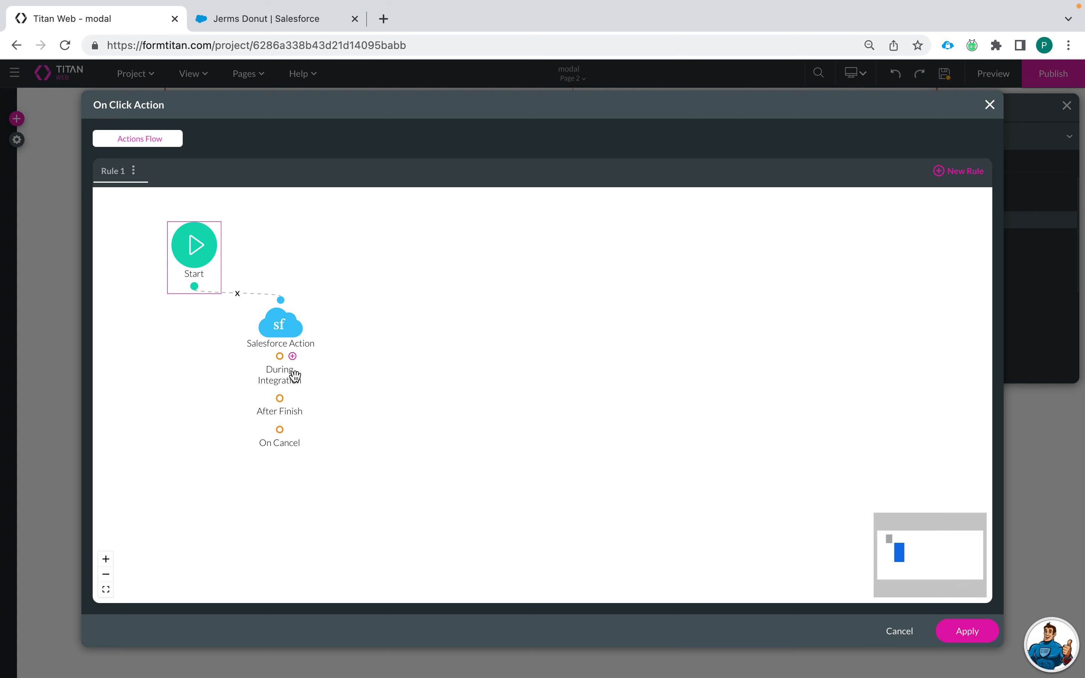
Step: Add a Page Actions node after the Salesforce action that closes the modal
click(291, 401)
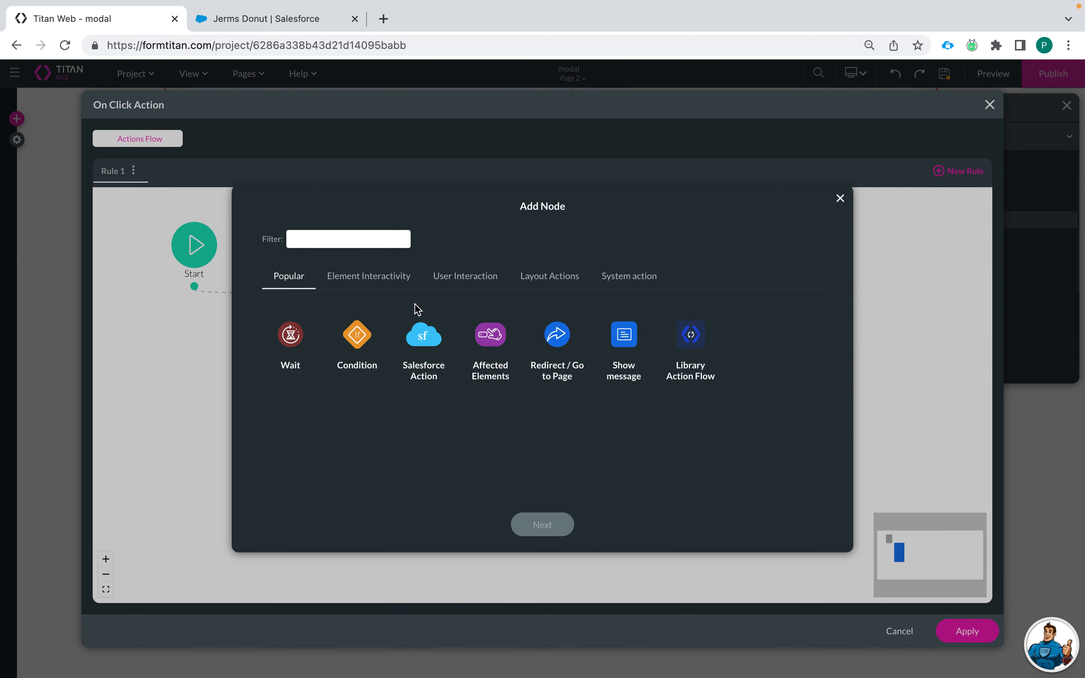
click(547, 287)
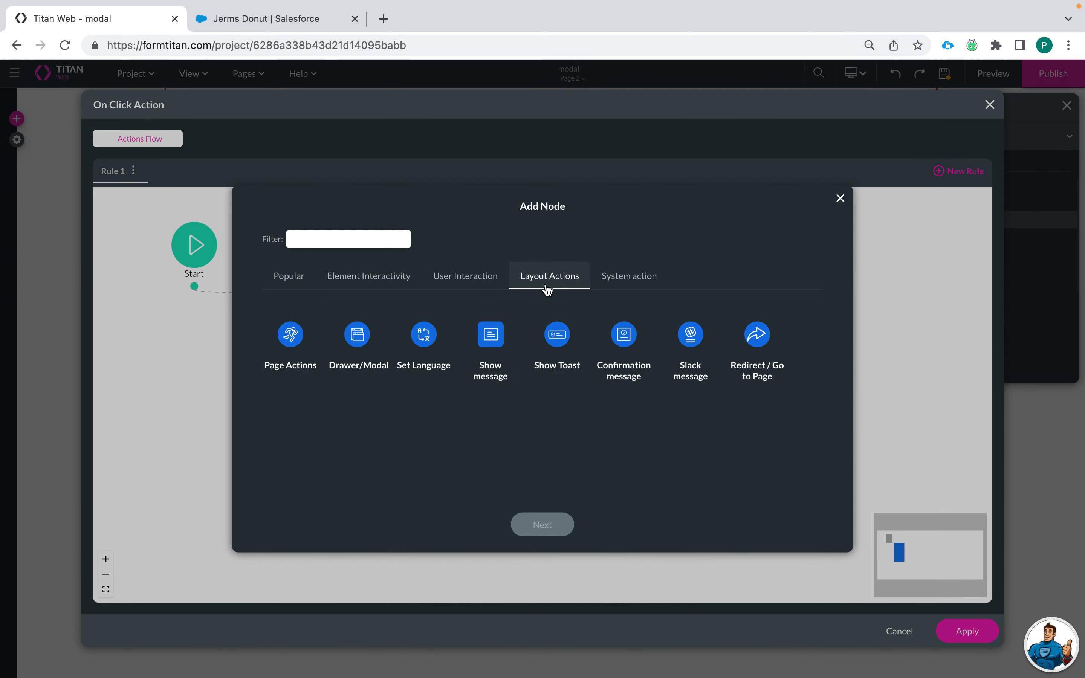
click(295, 343)
click(543, 524)
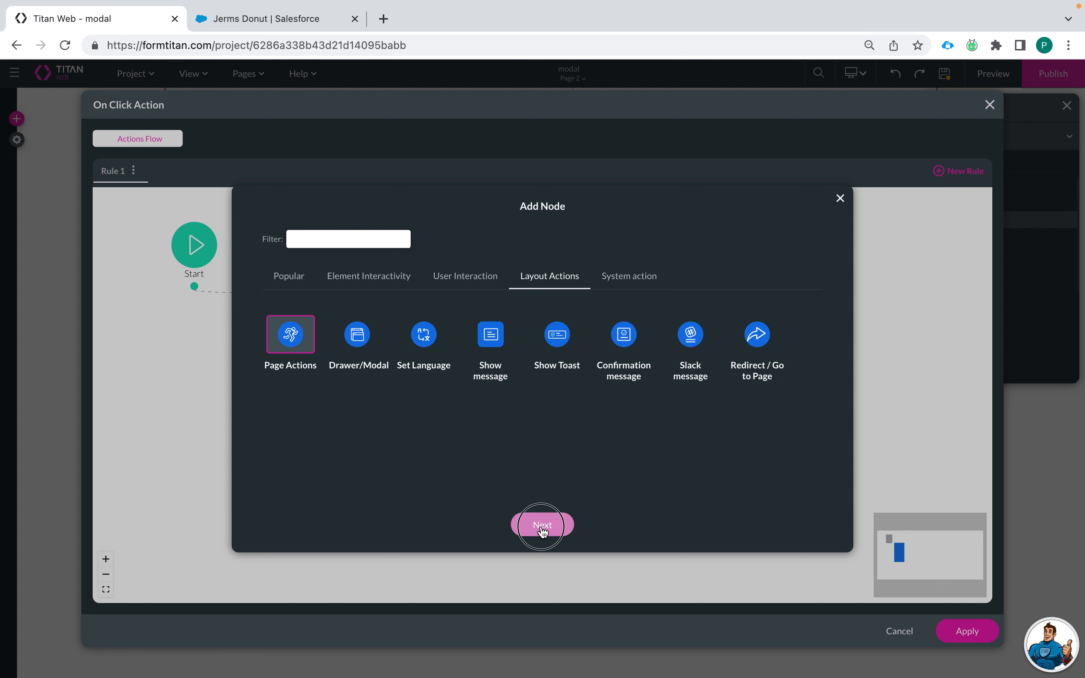
click(311, 261)
click(403, 250)
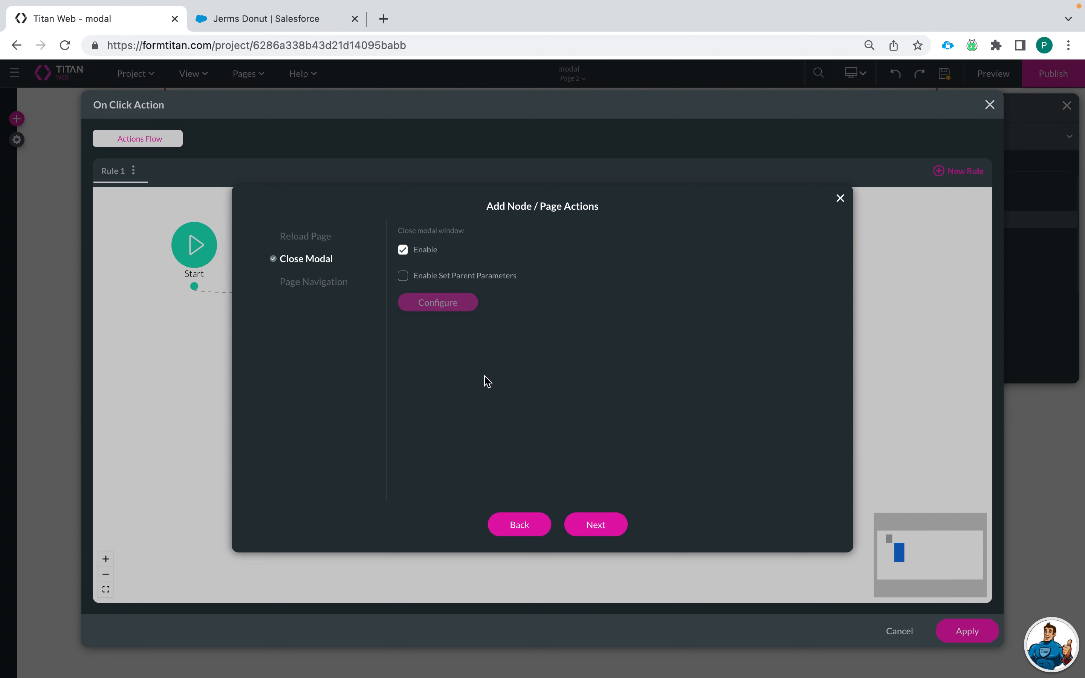
Step: Try Set Parent Parameters, then disable it and insert the Close Modal action
click(403, 275)
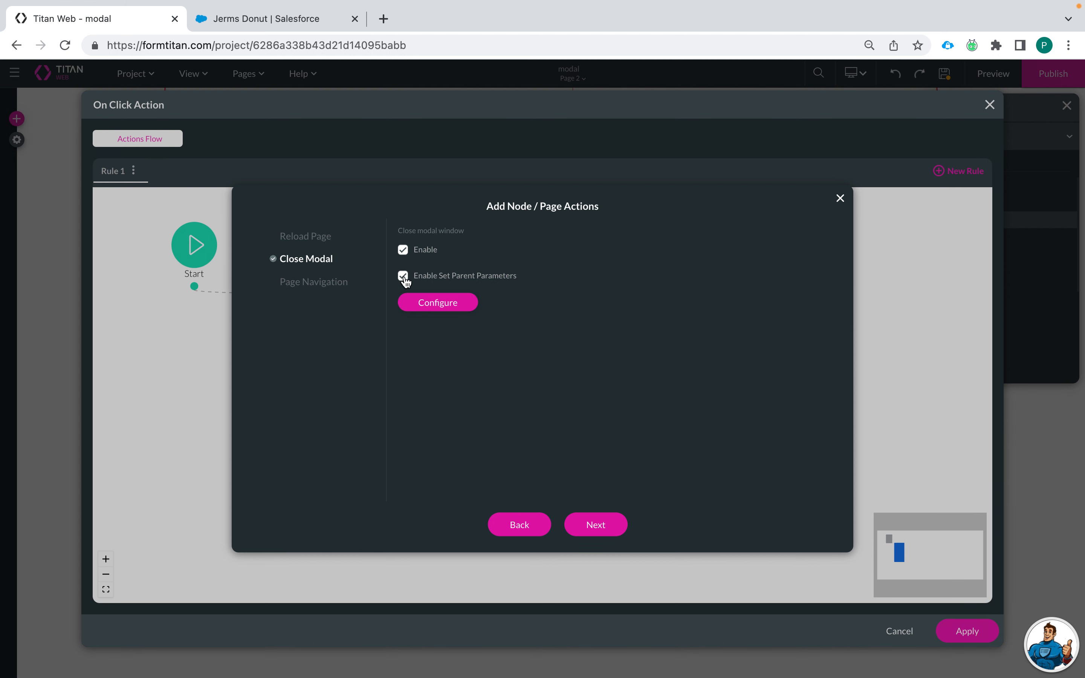
click(446, 305)
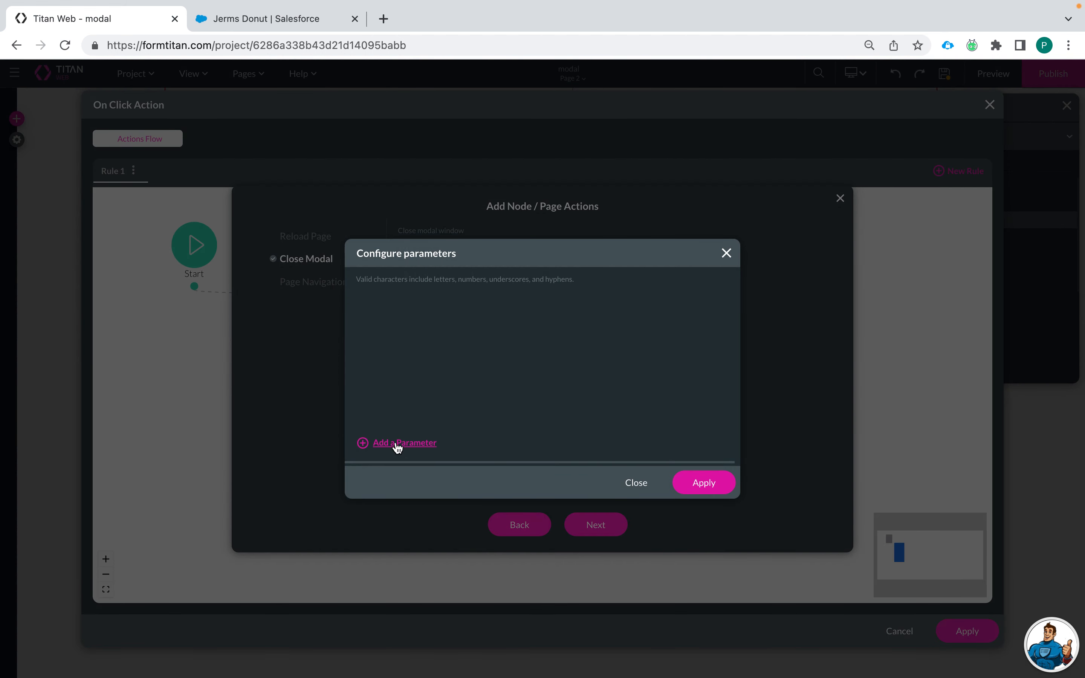
click(401, 443)
click(432, 315)
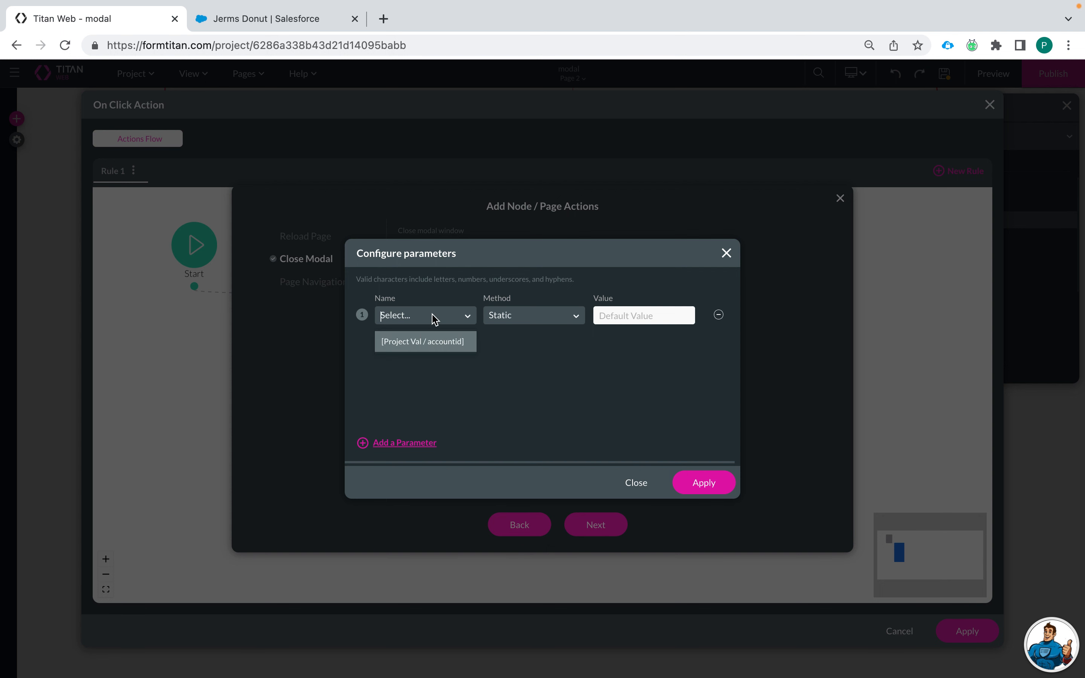
click(505, 363)
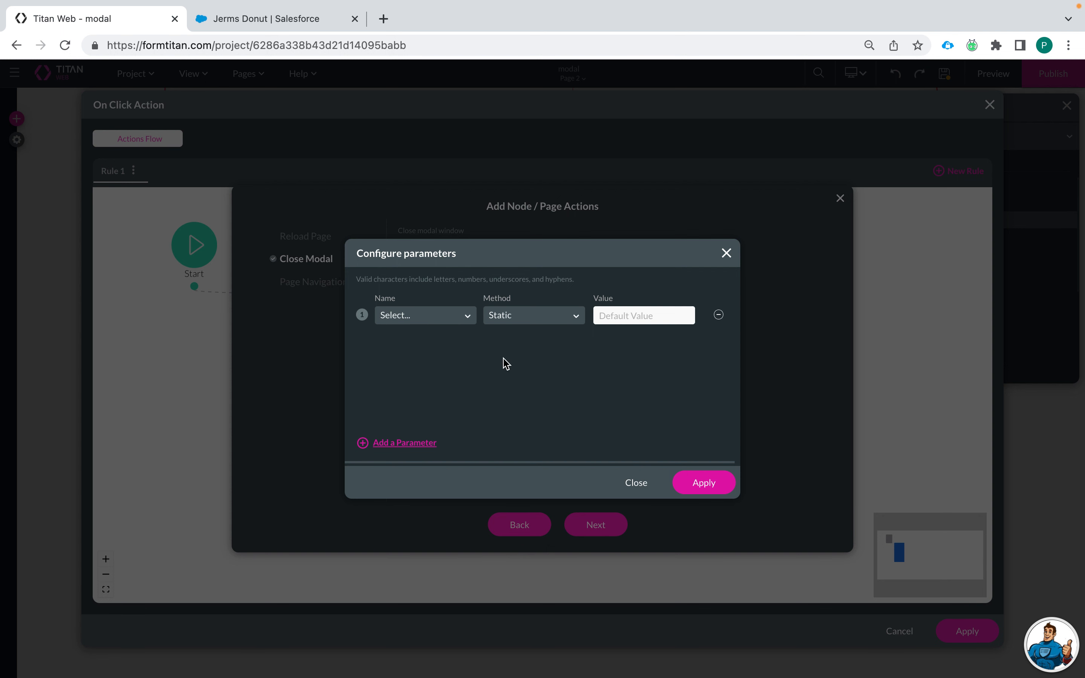
click(515, 318)
click(620, 370)
click(726, 255)
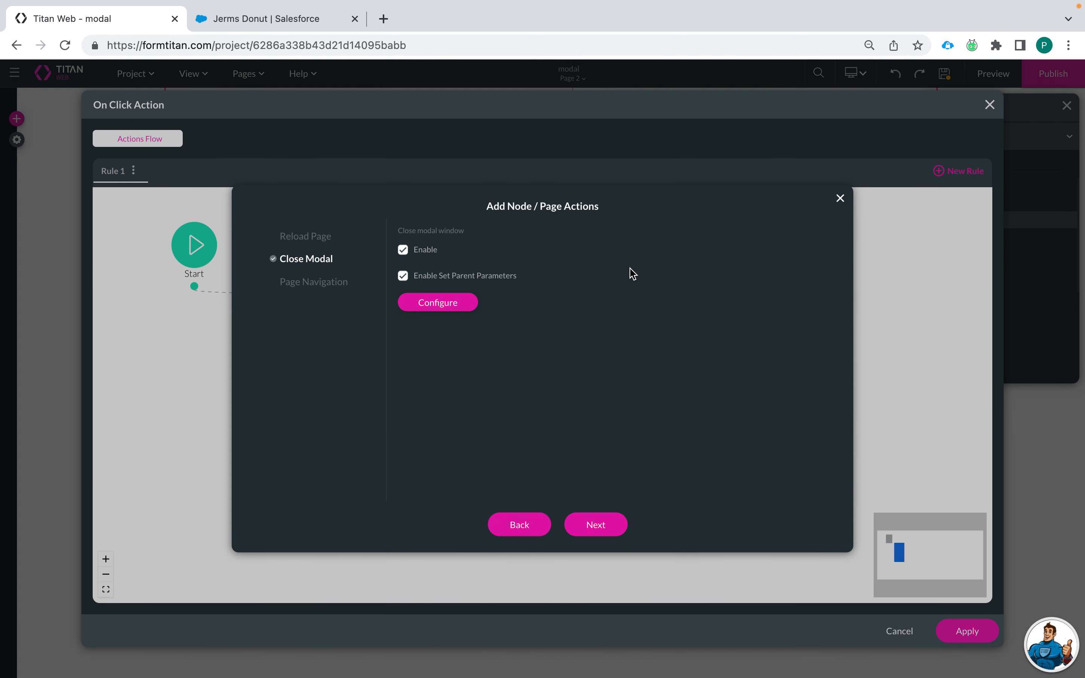
click(403, 275)
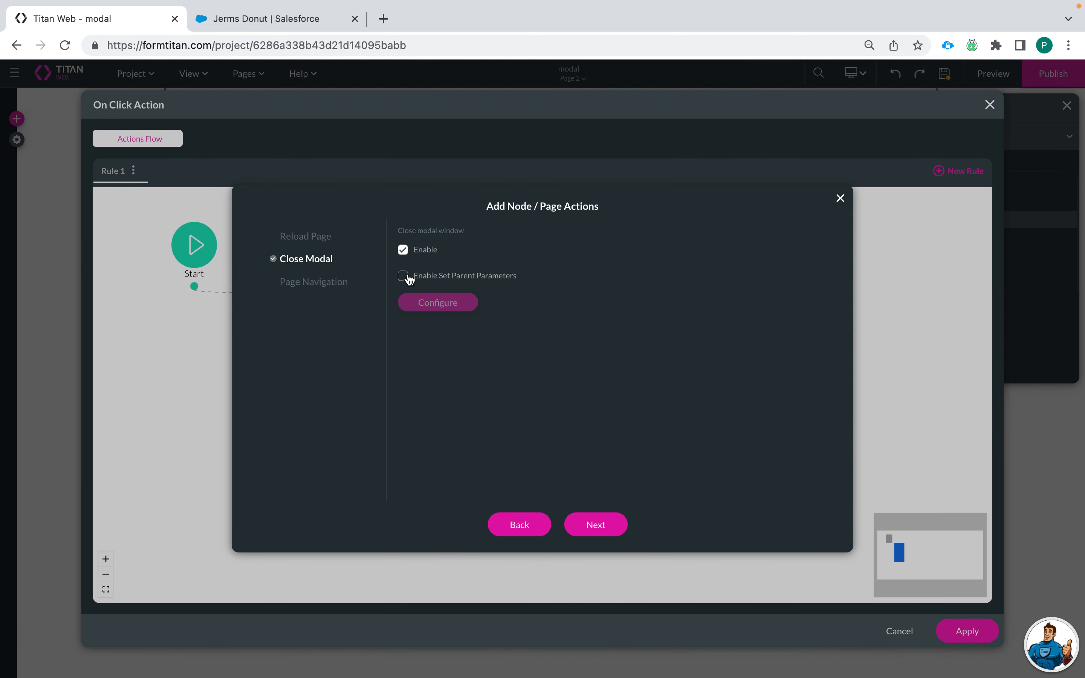
click(595, 525)
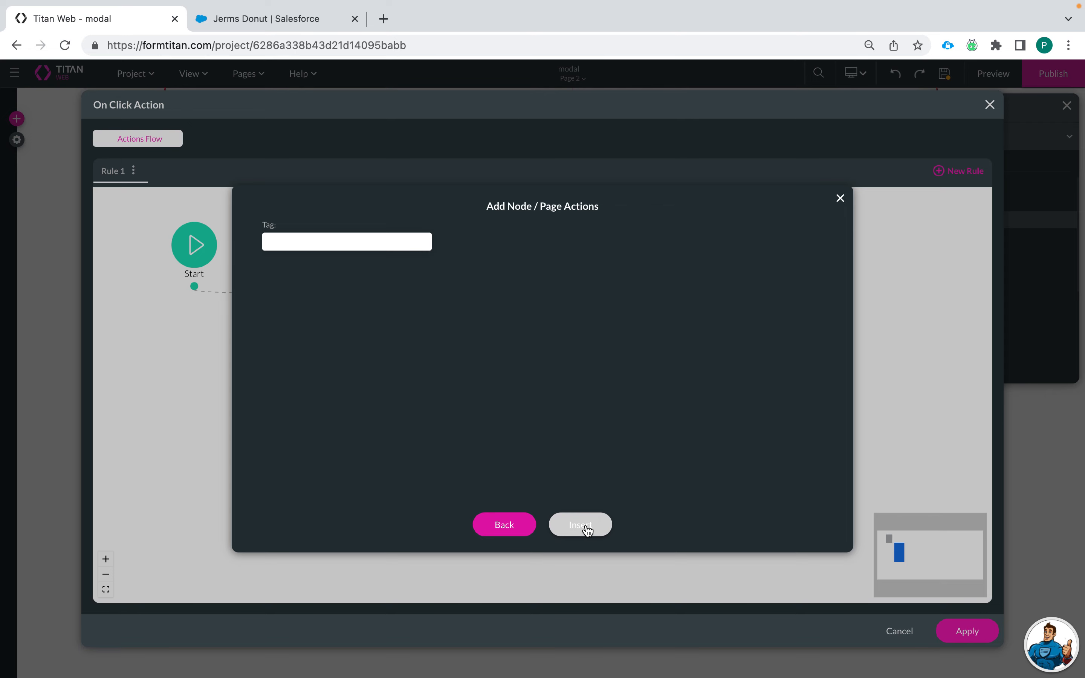
click(587, 528)
click(307, 324)
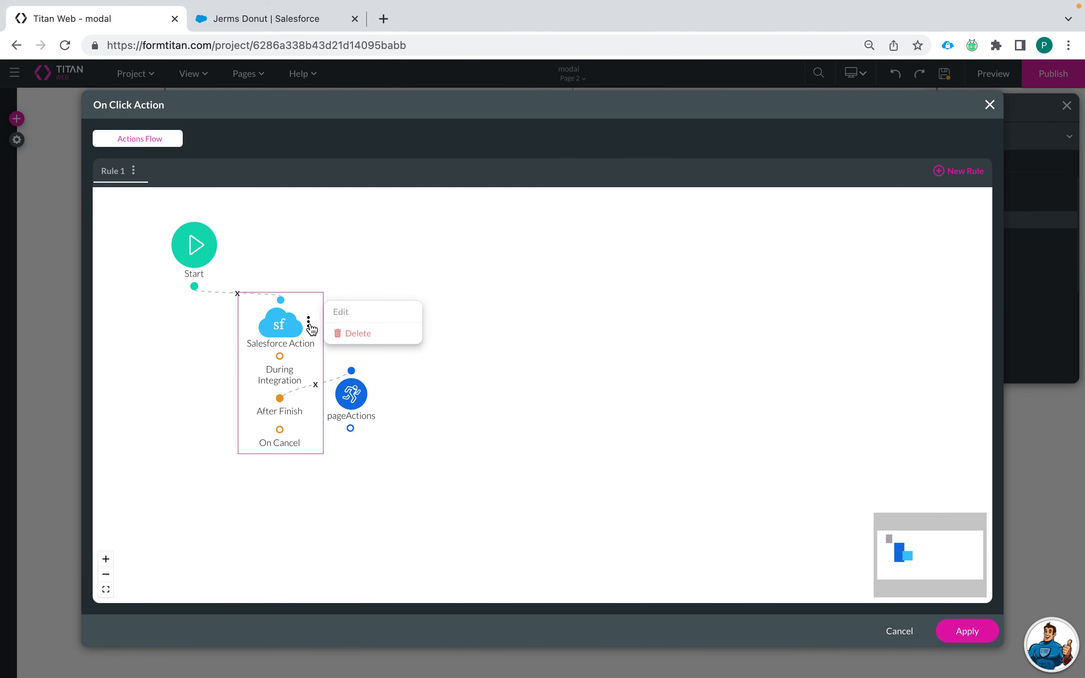
Step: Open the field mapping of the Create Contact push integration from the Salesforce Action node
click(362, 319)
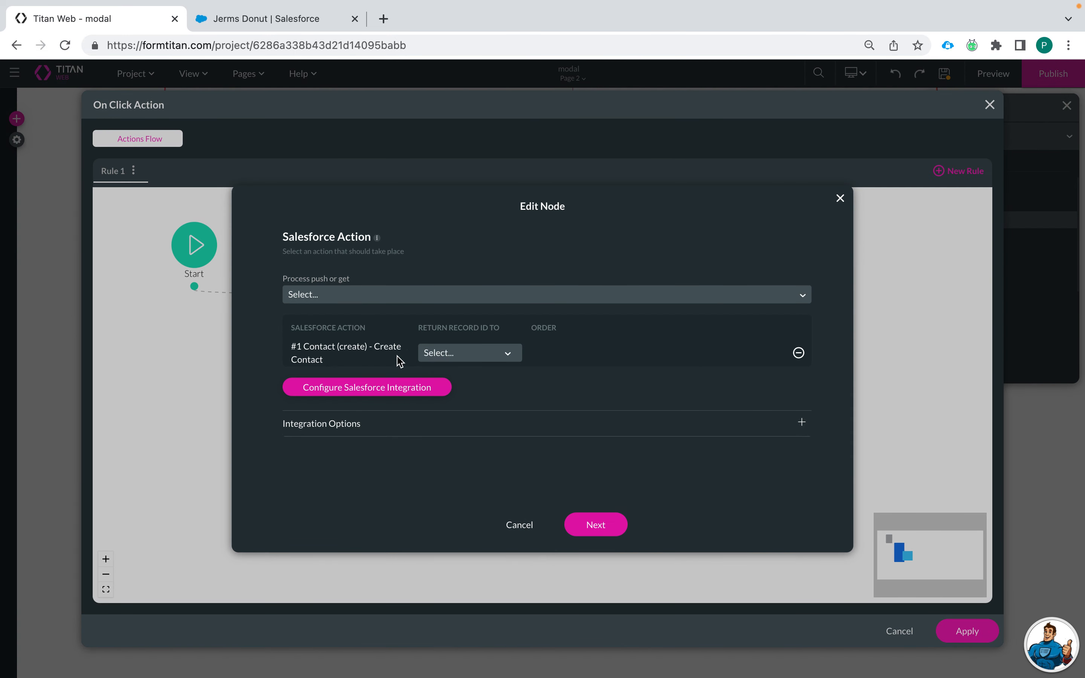
click(451, 355)
click(501, 443)
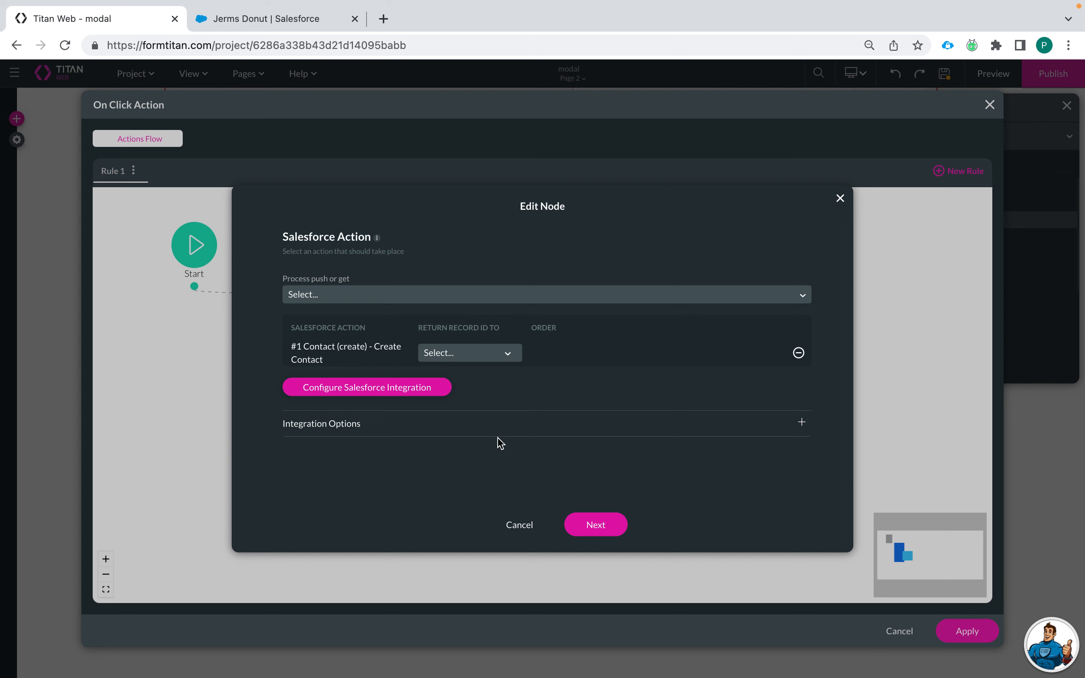
click(401, 388)
click(294, 332)
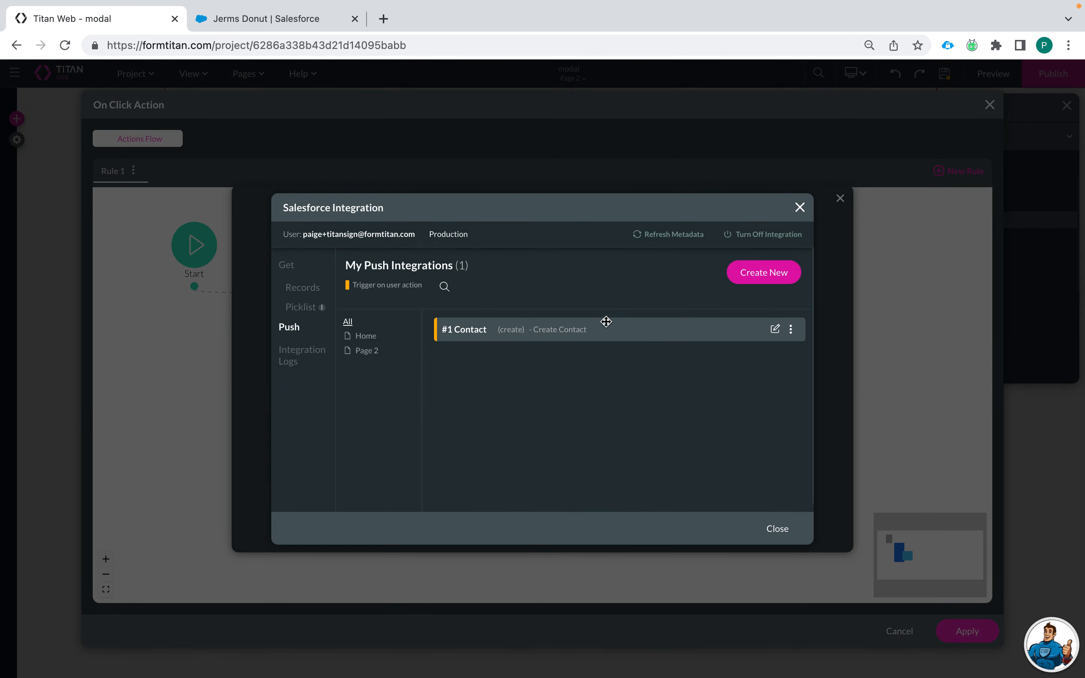
click(774, 329)
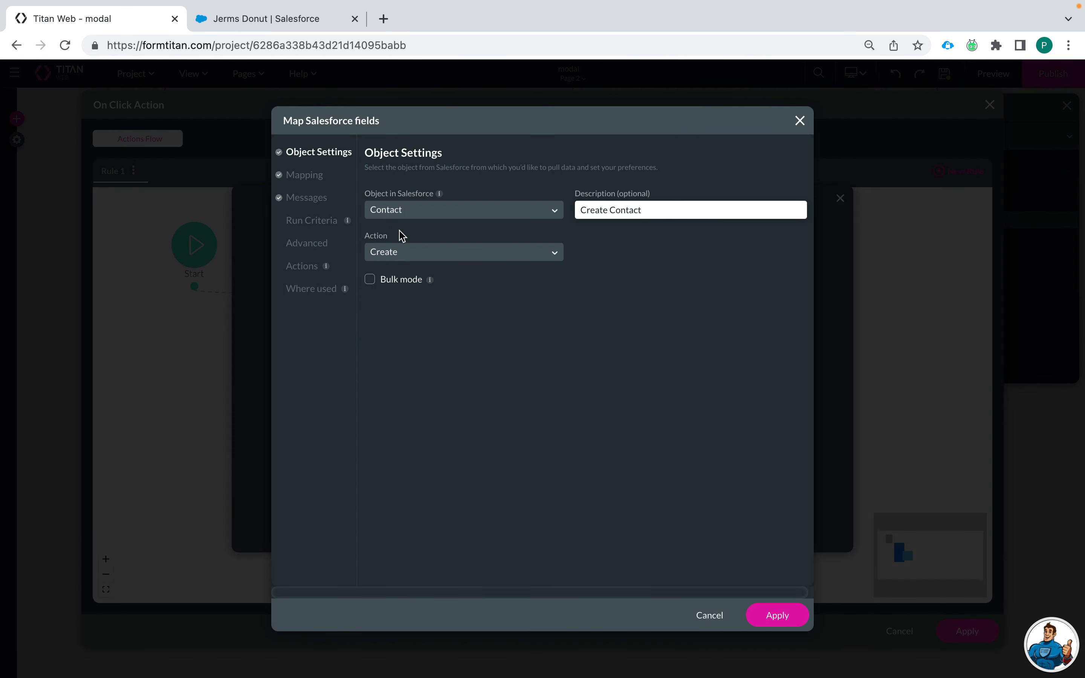
click(313, 179)
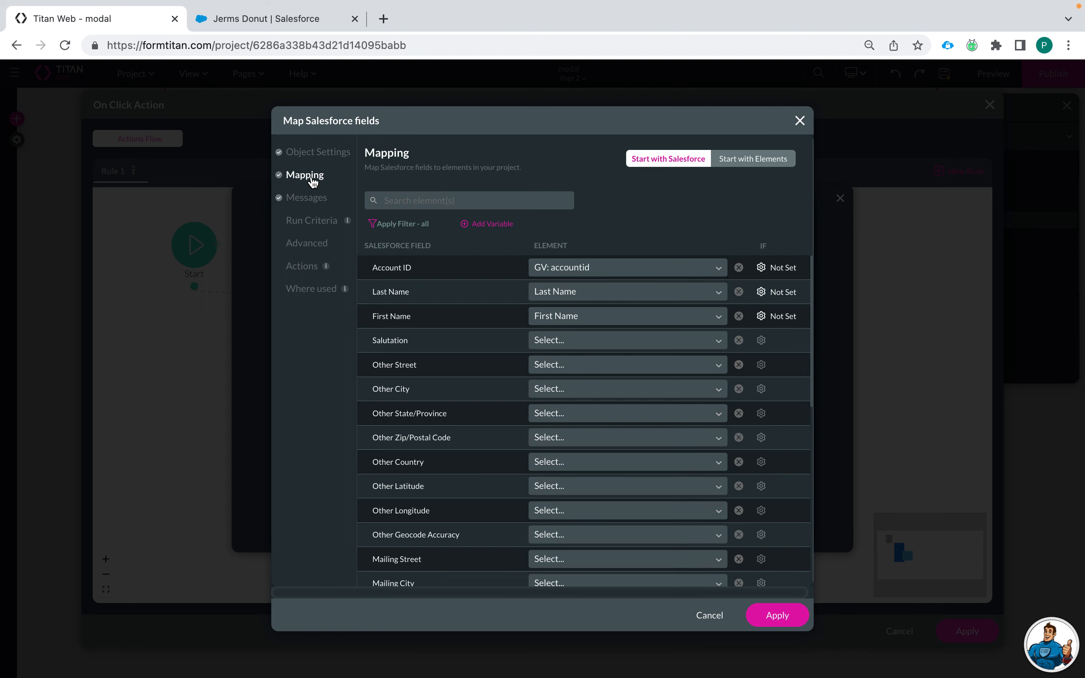
Step: Add a static project variable, rename variable2 to contactid, and save the mapping
click(487, 224)
click(487, 242)
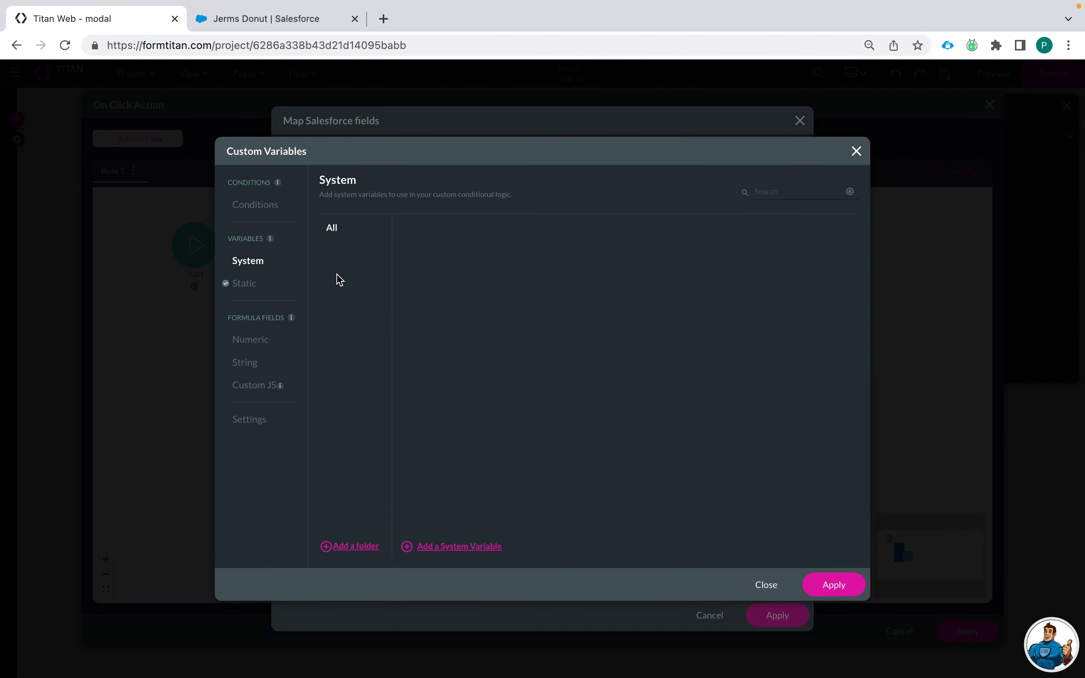
click(253, 289)
click(462, 547)
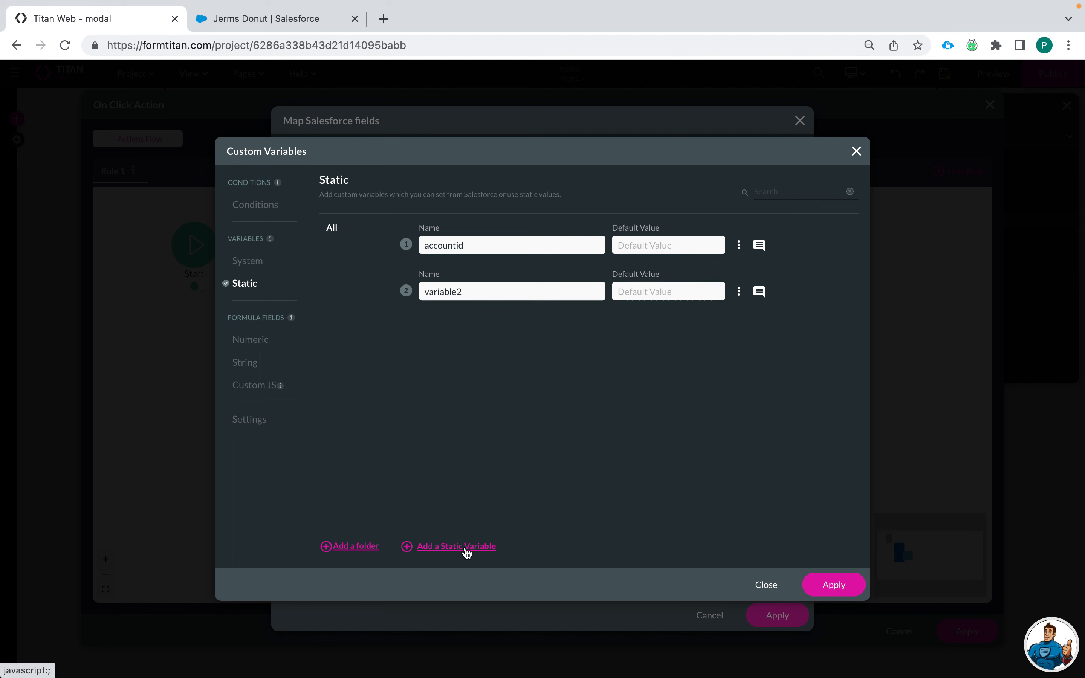
drag(484, 295, 336, 290)
text(contactid)
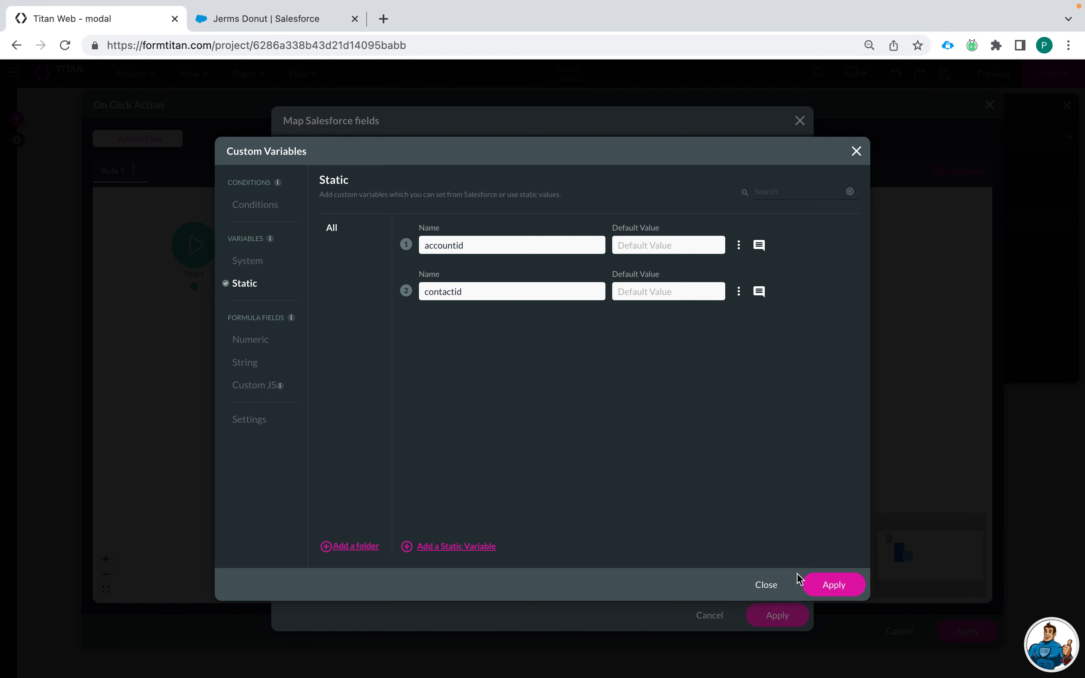
click(838, 586)
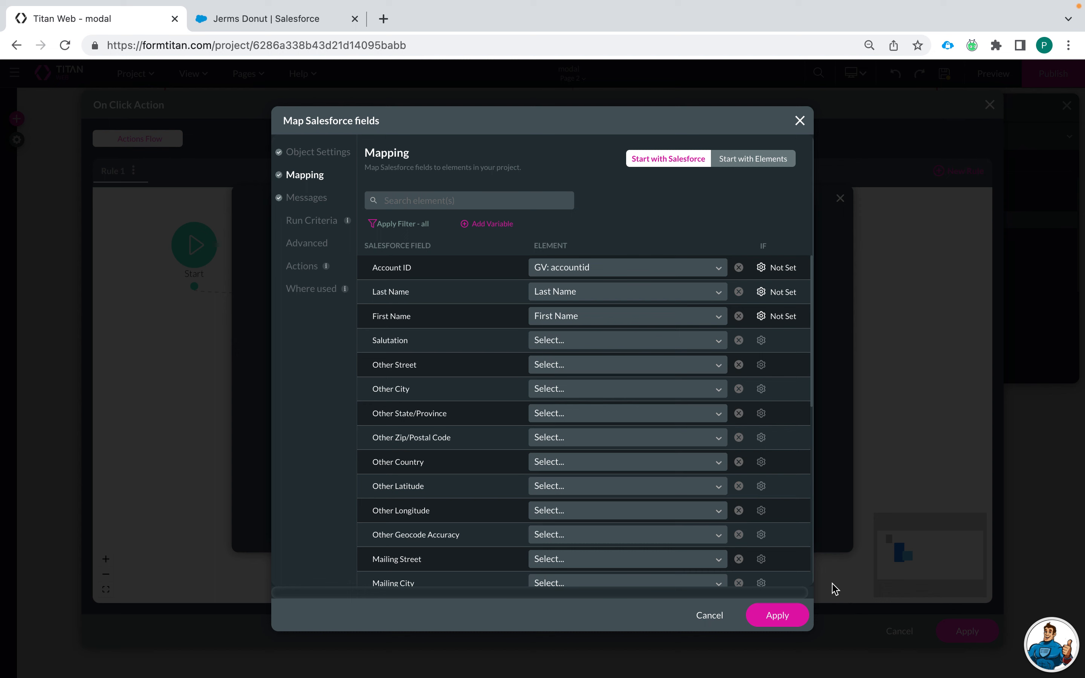
click(777, 615)
Step: Set Return Record ID To contactid and save the Salesforce Action node
click(784, 529)
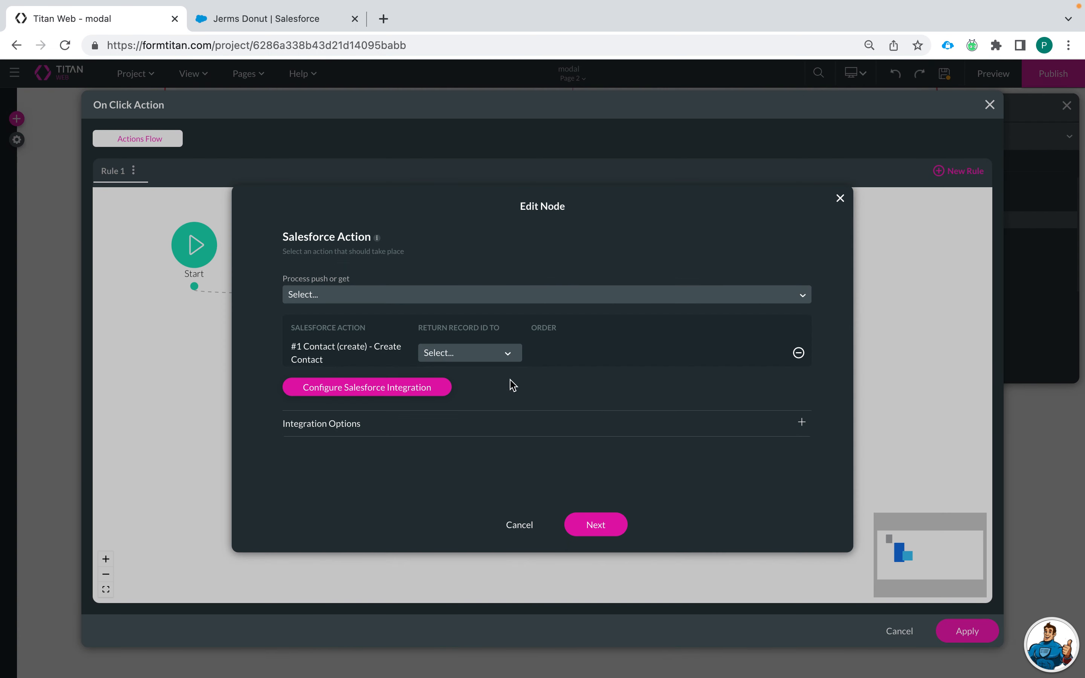
click(457, 354)
click(470, 400)
click(579, 524)
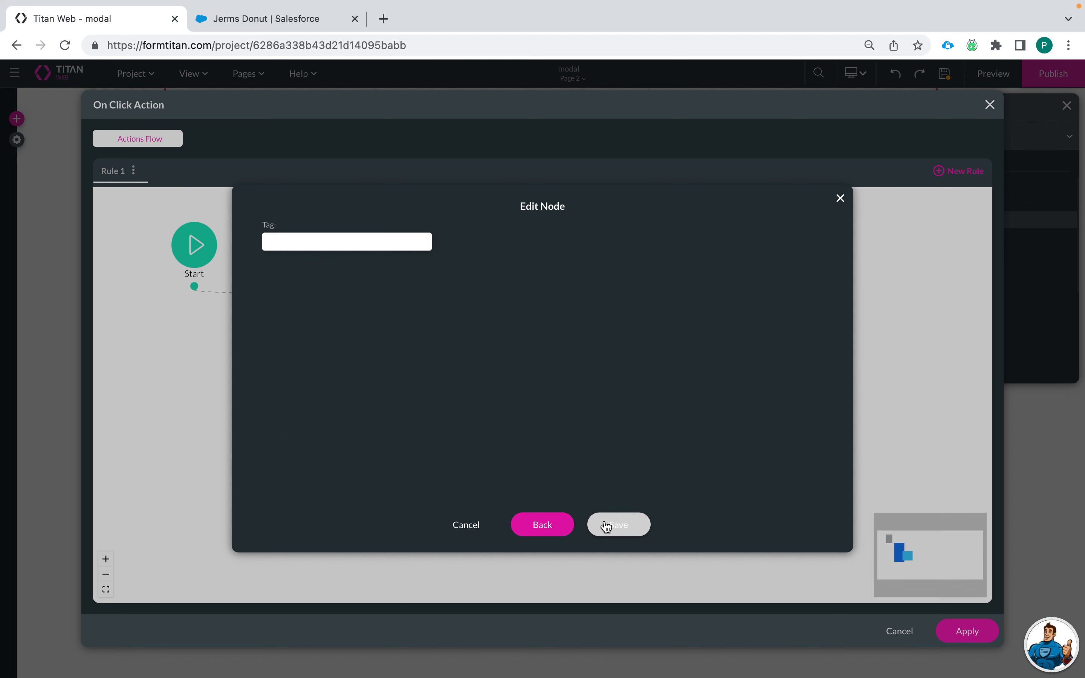
click(606, 525)
drag(371, 394, 386, 424)
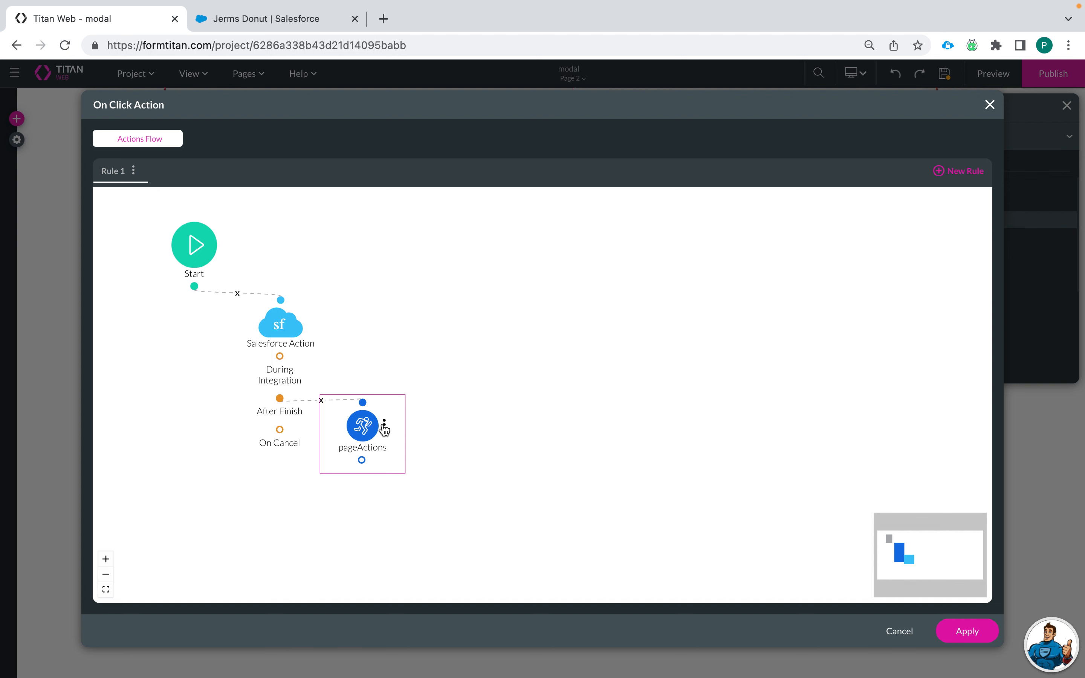
Step: Review pageActions' Close Modal settings with parent parameters left off, save it, and apply the flow
right_click(384, 426)
click(433, 426)
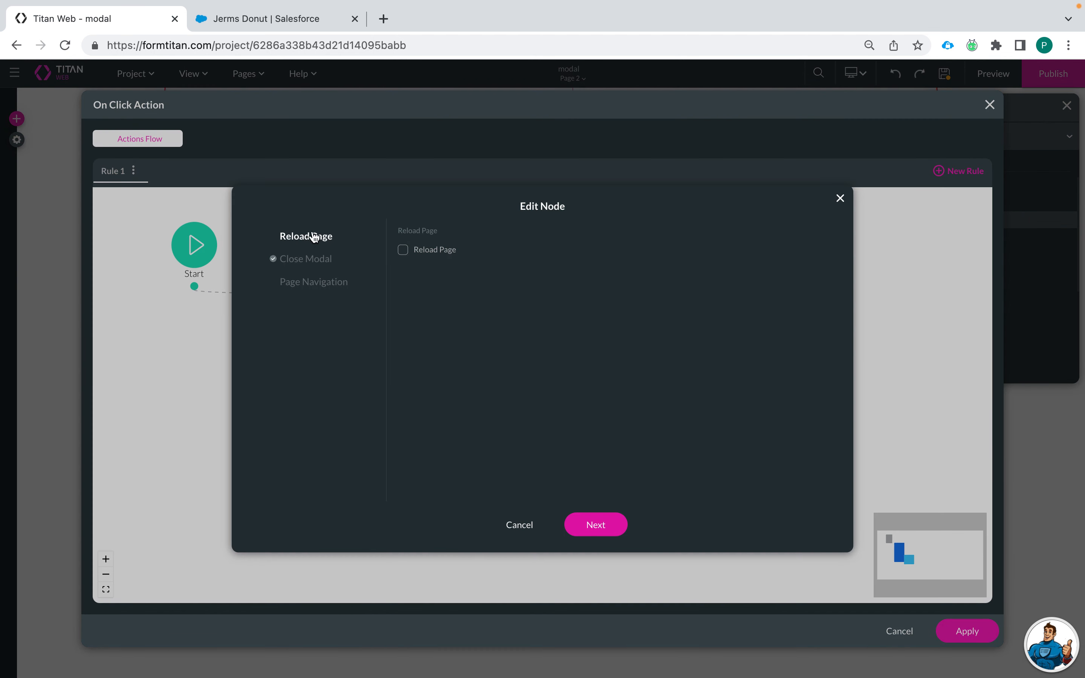
click(312, 260)
click(403, 276)
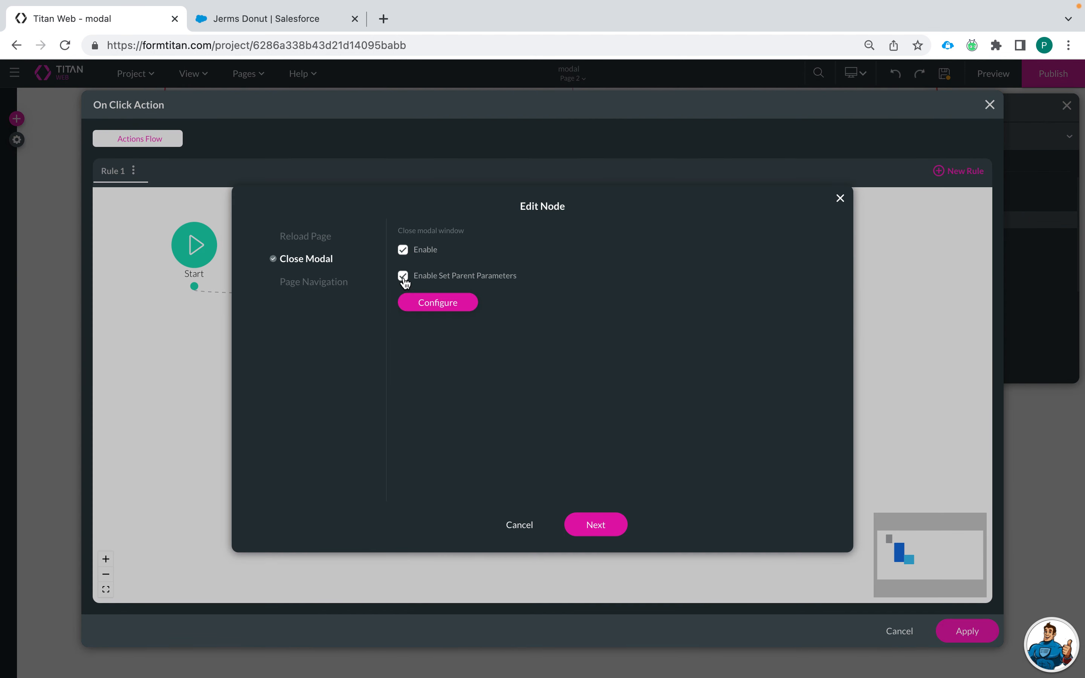
click(447, 313)
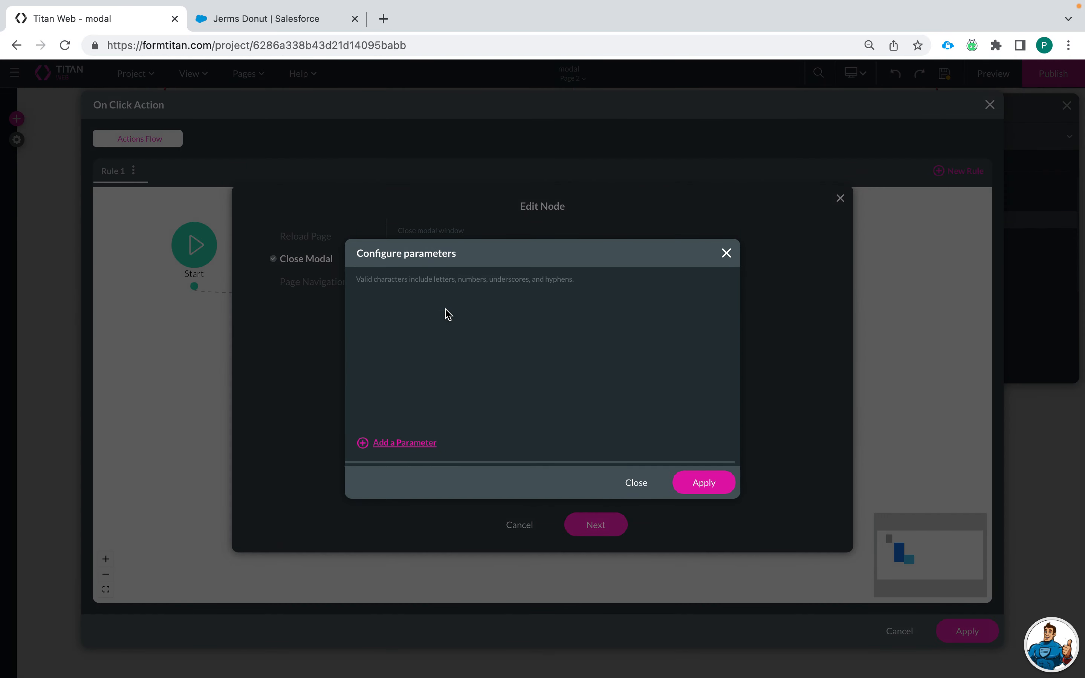
click(726, 254)
click(403, 276)
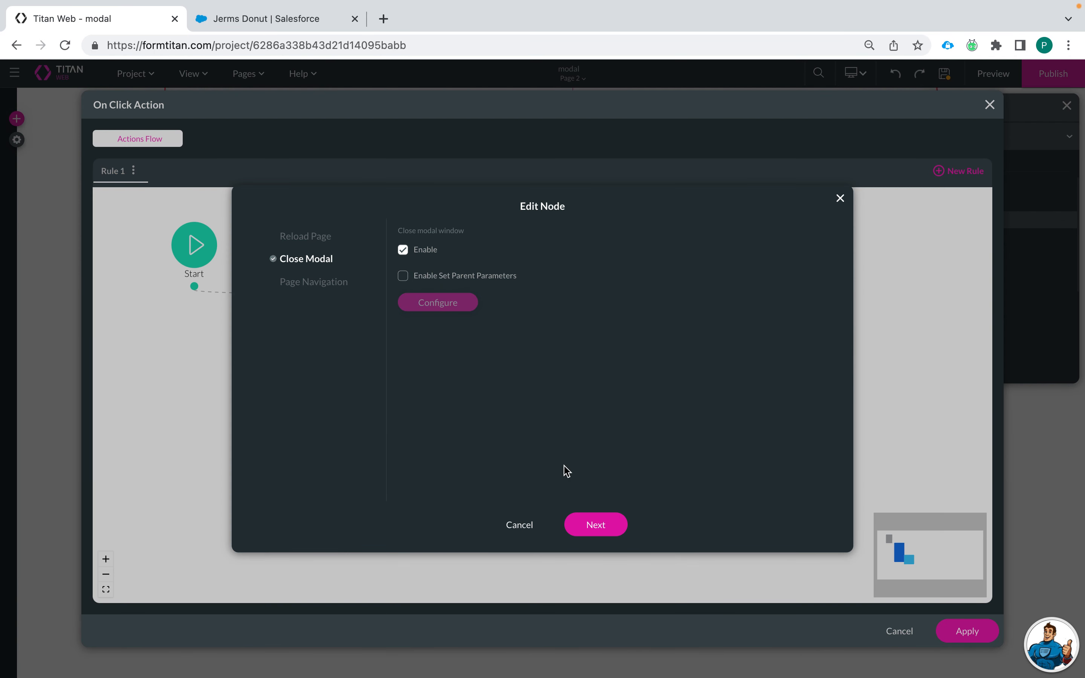
click(596, 525)
click(603, 529)
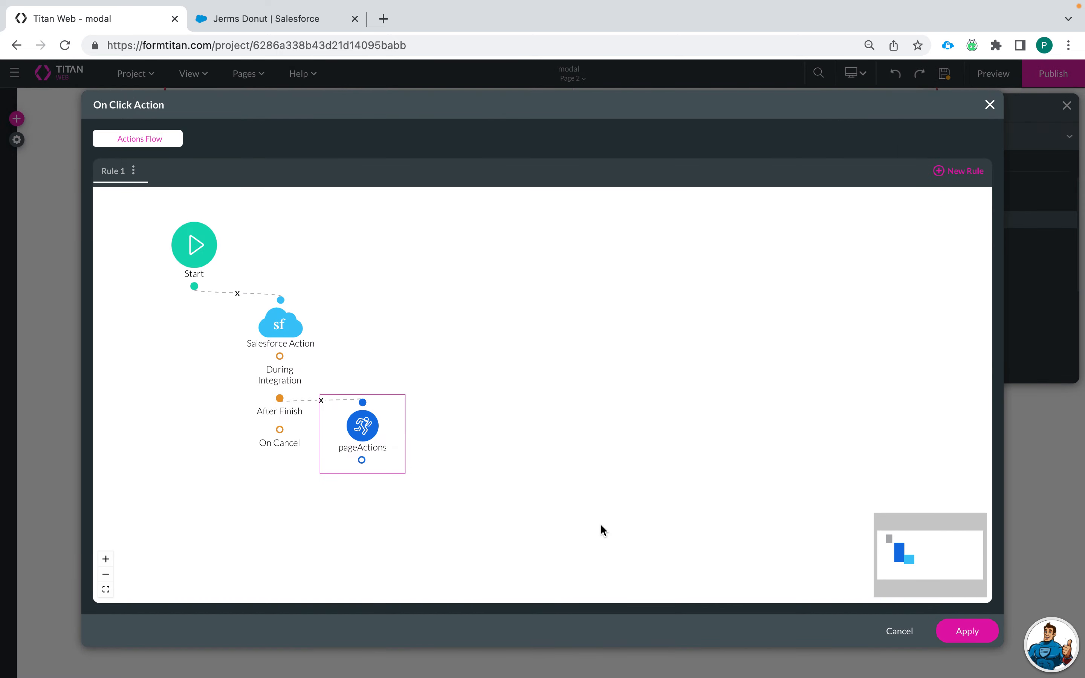
drag(389, 433, 414, 440)
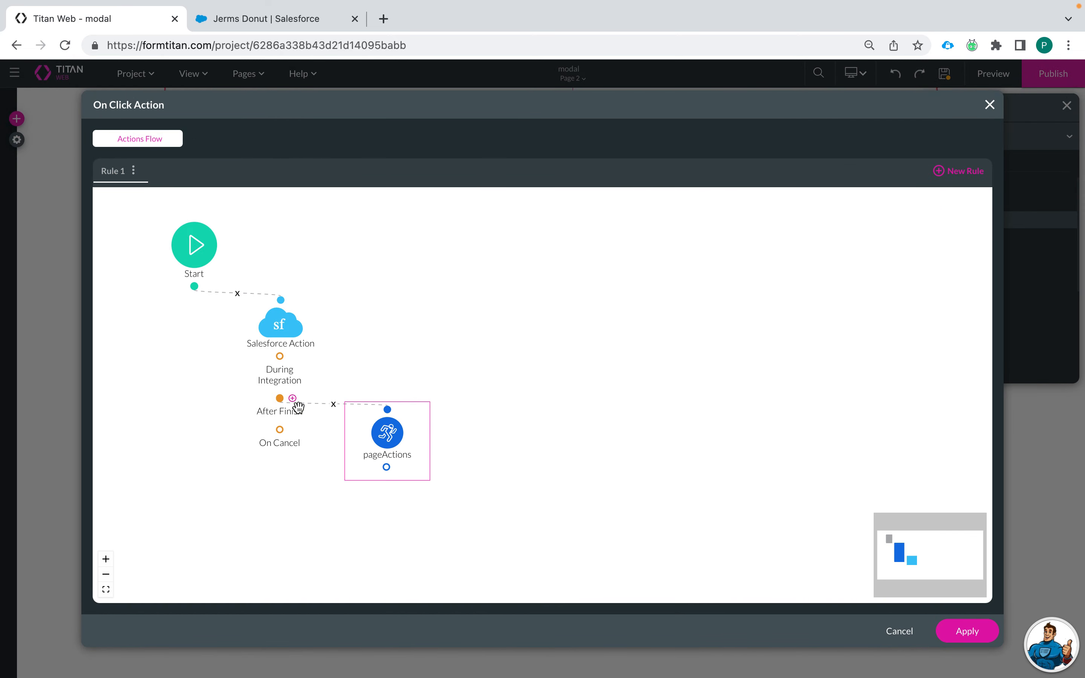
click(967, 630)
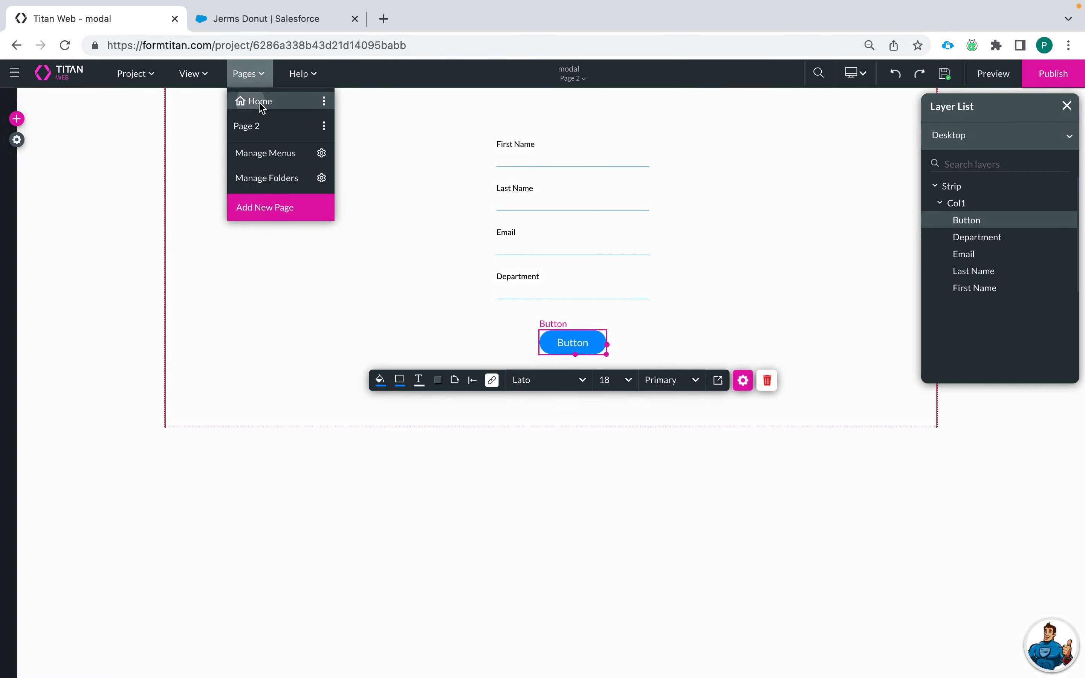
Step: Switch to the Home page, review the Salesforce push integrations, then open Tools' custom variables
click(261, 104)
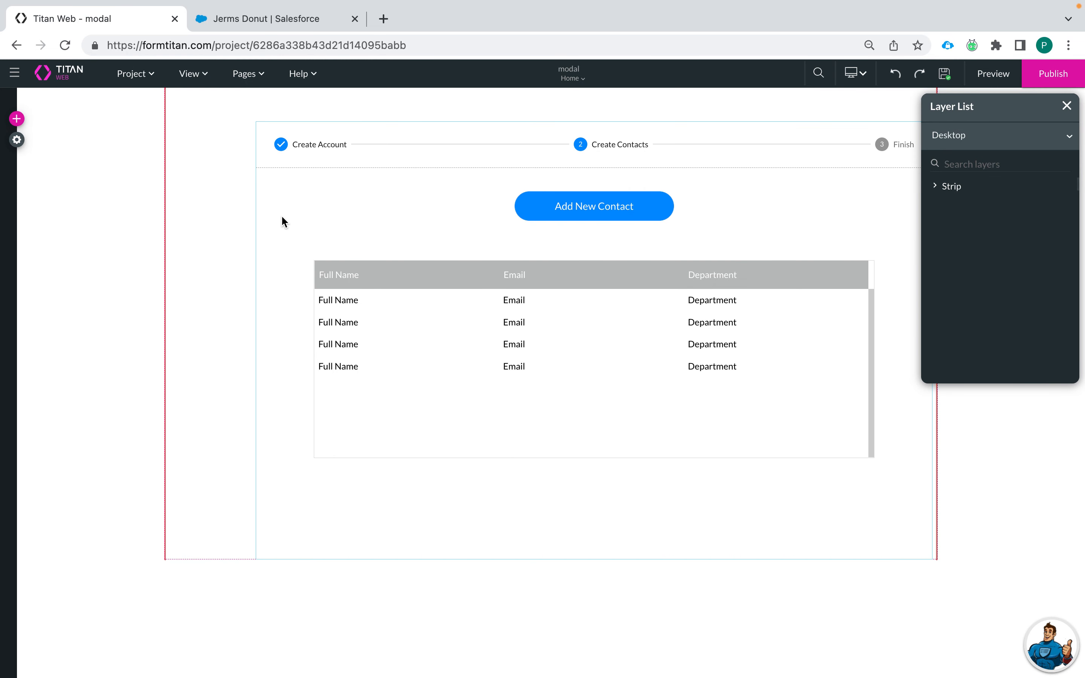
click(17, 140)
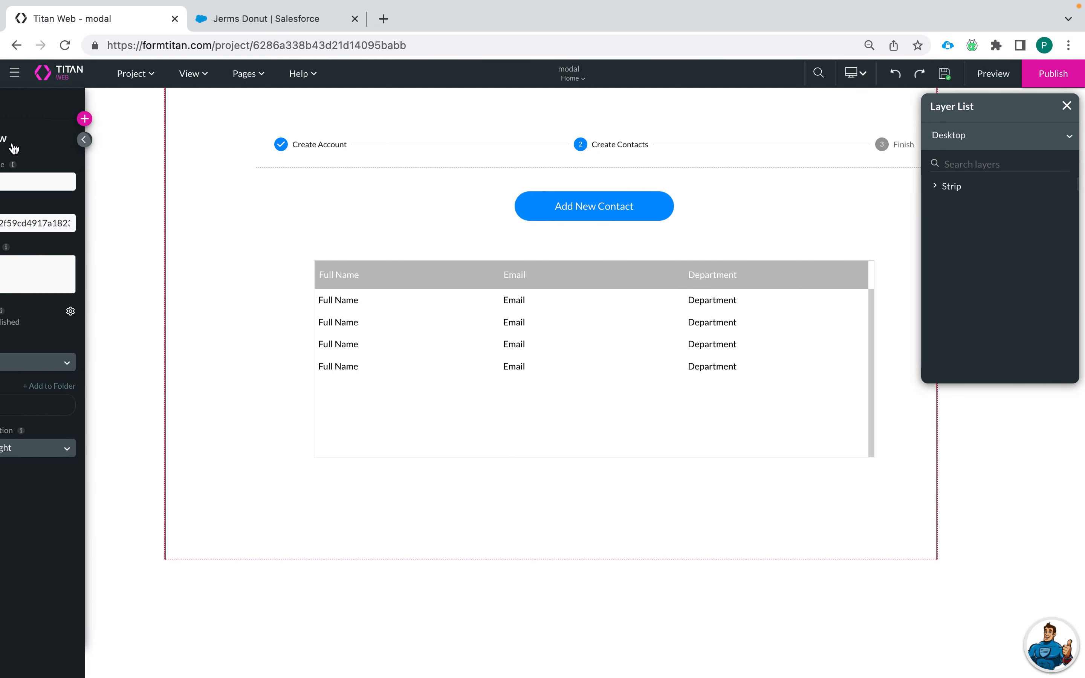
click(30, 230)
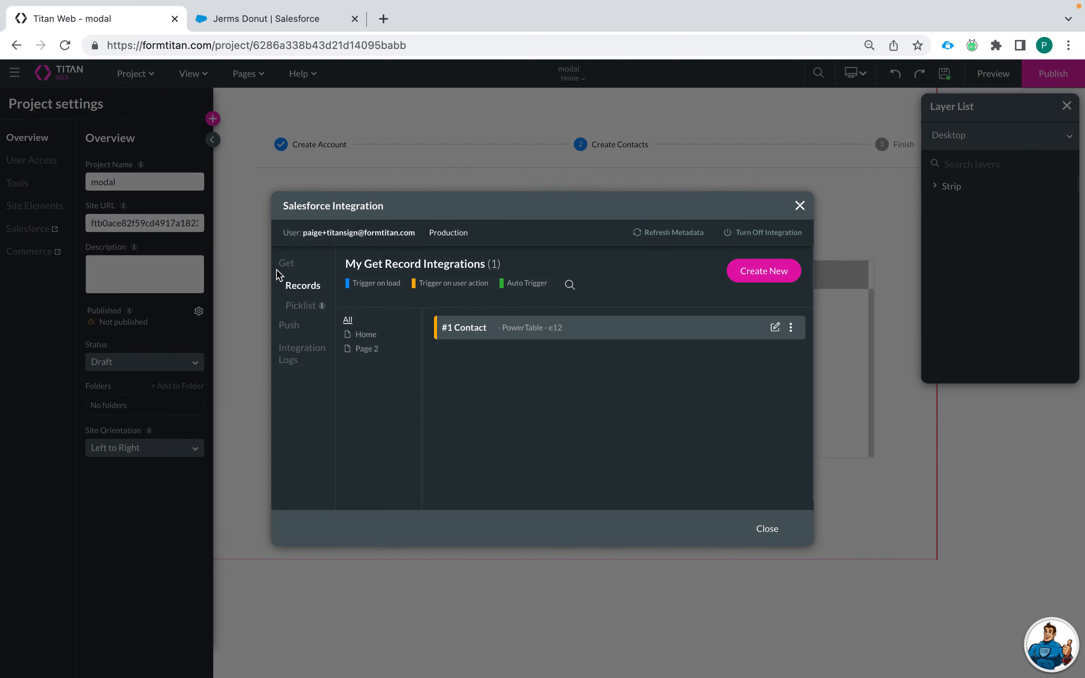
click(289, 327)
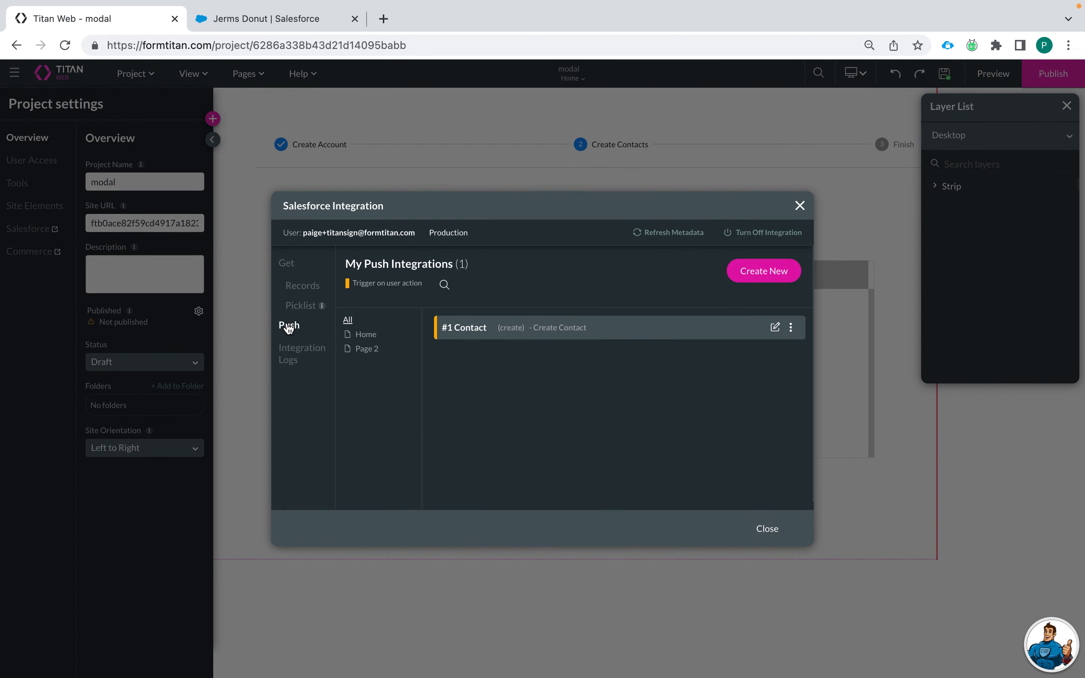
click(799, 205)
click(21, 185)
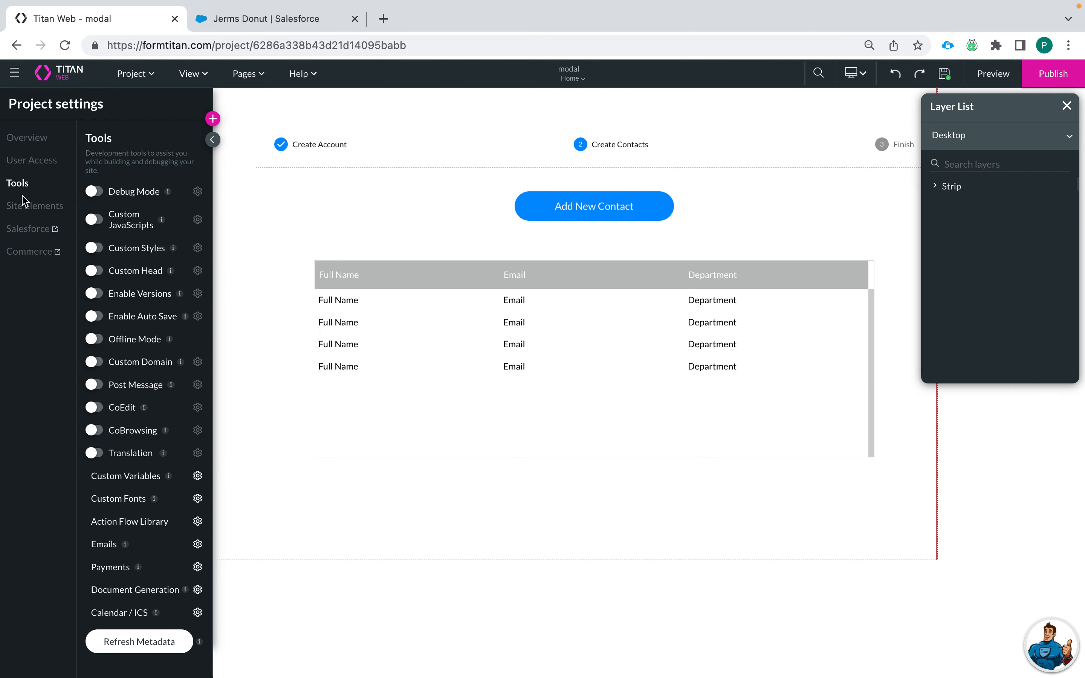
click(197, 476)
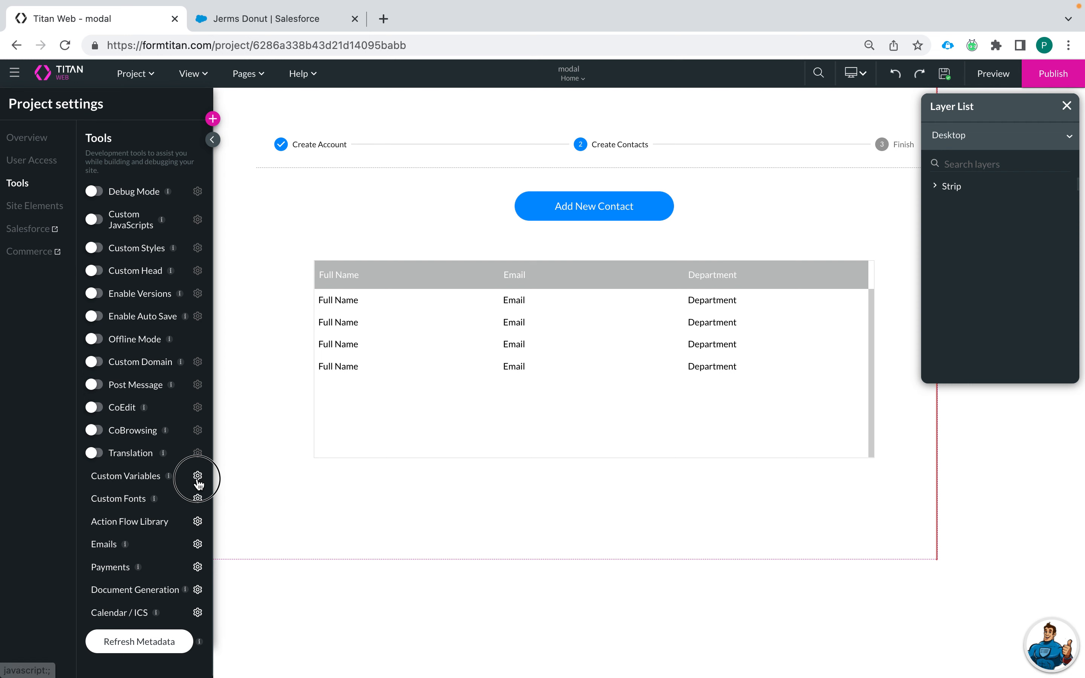
Step: Open the Custom Variables conditions flow and edit Rule 1's condition node
click(249, 287)
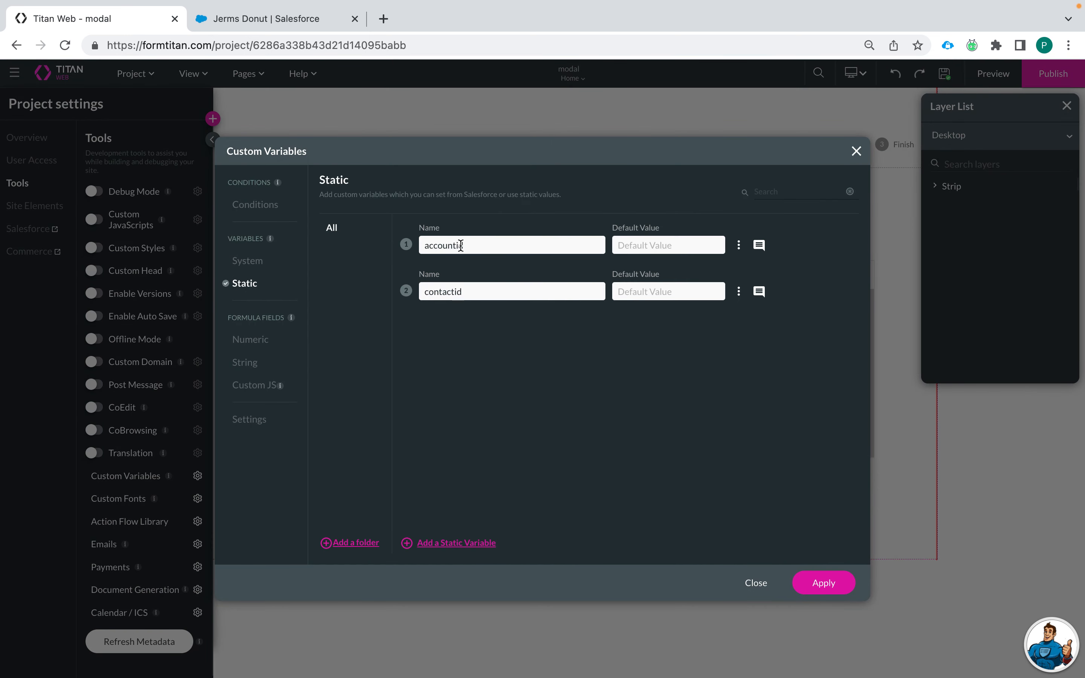
click(266, 207)
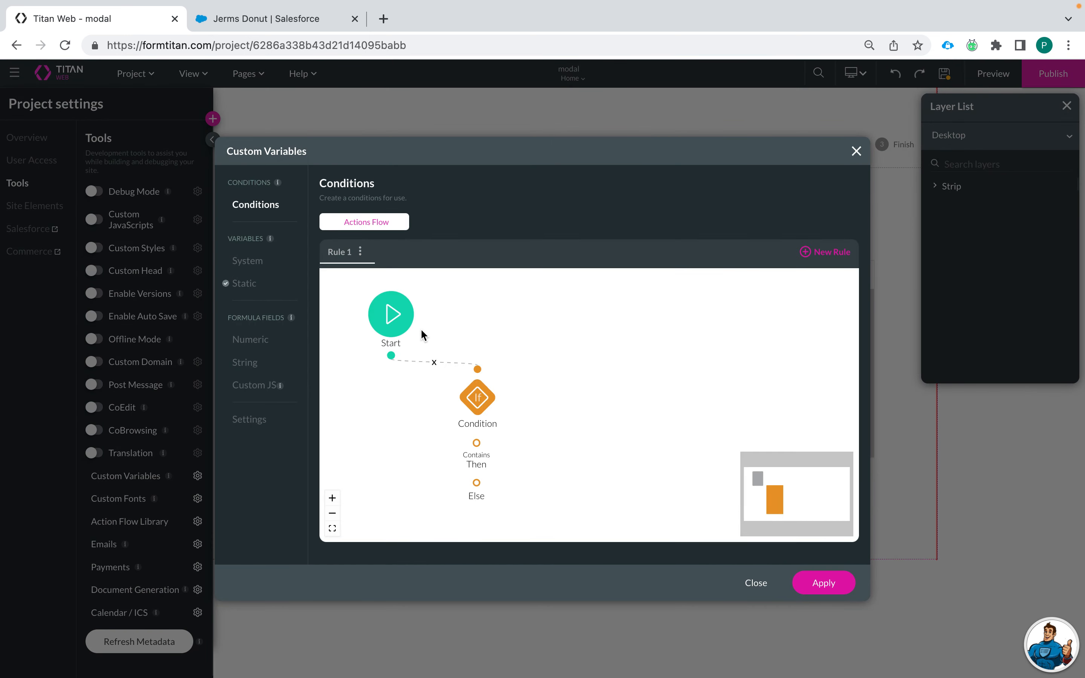
click(503, 396)
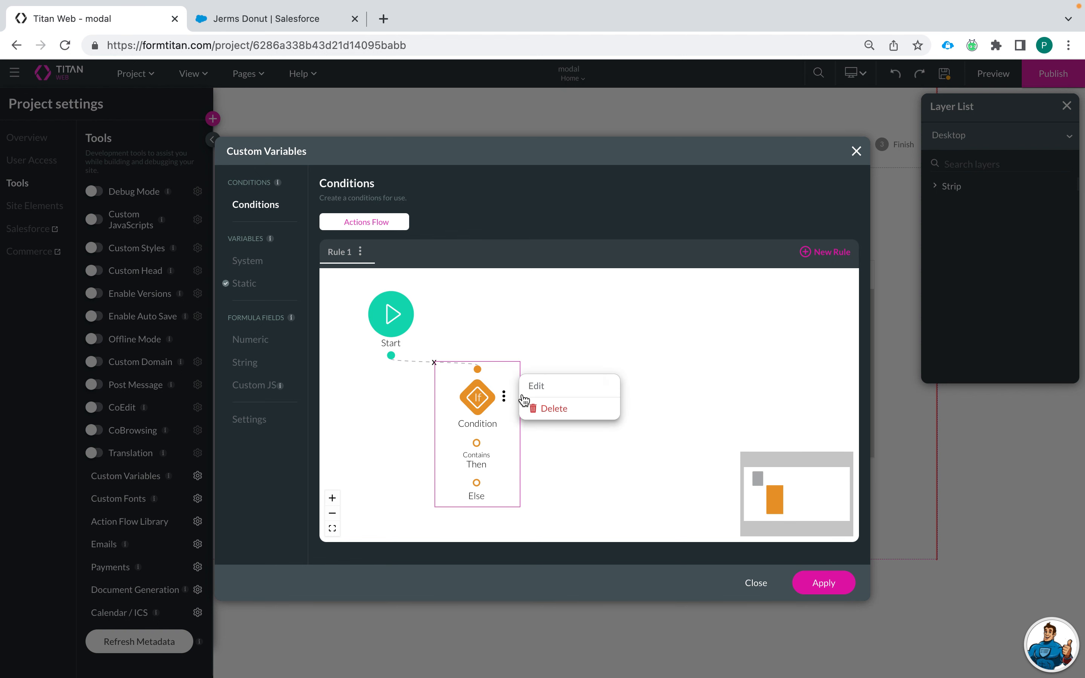
click(558, 388)
Step: Set the condition to [GV / contactid] Is not empty, tagged 'if contact id is not empty', and save
click(400, 308)
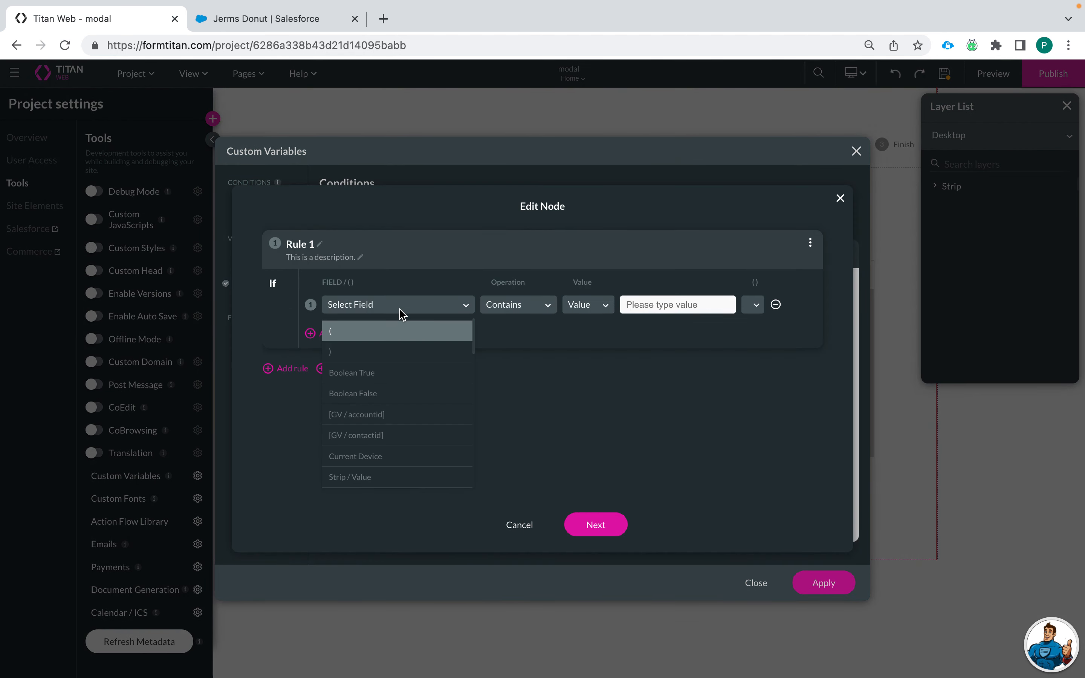
text(cont)
click(408, 336)
click(507, 306)
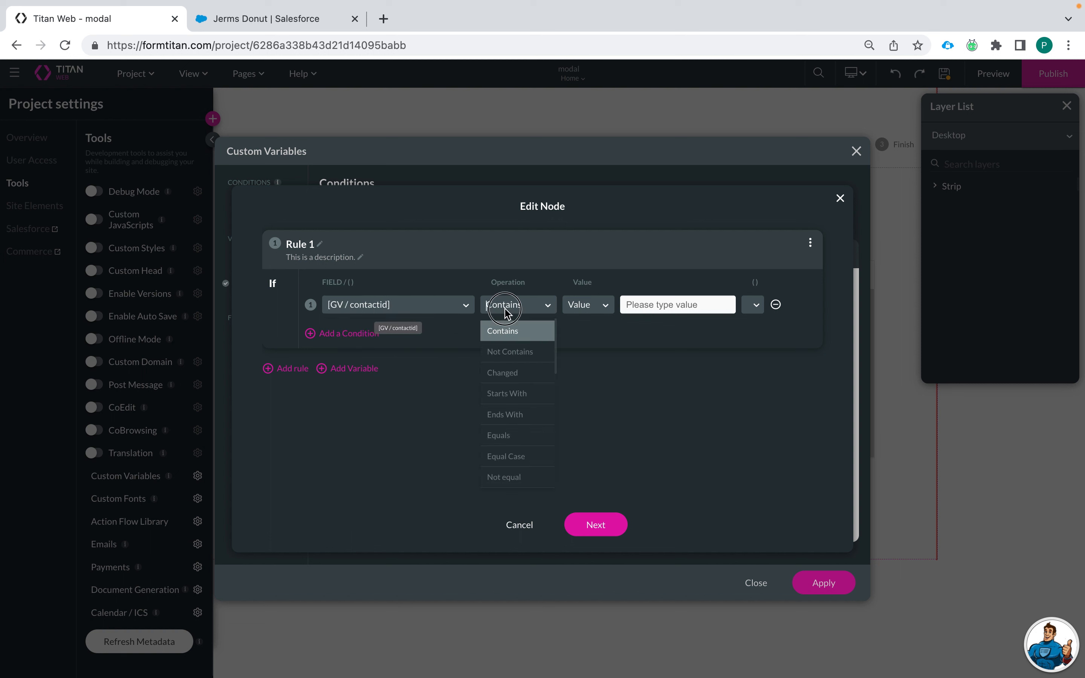
scroll(506, 422, down, 3)
scroll(505, 475, down, 2)
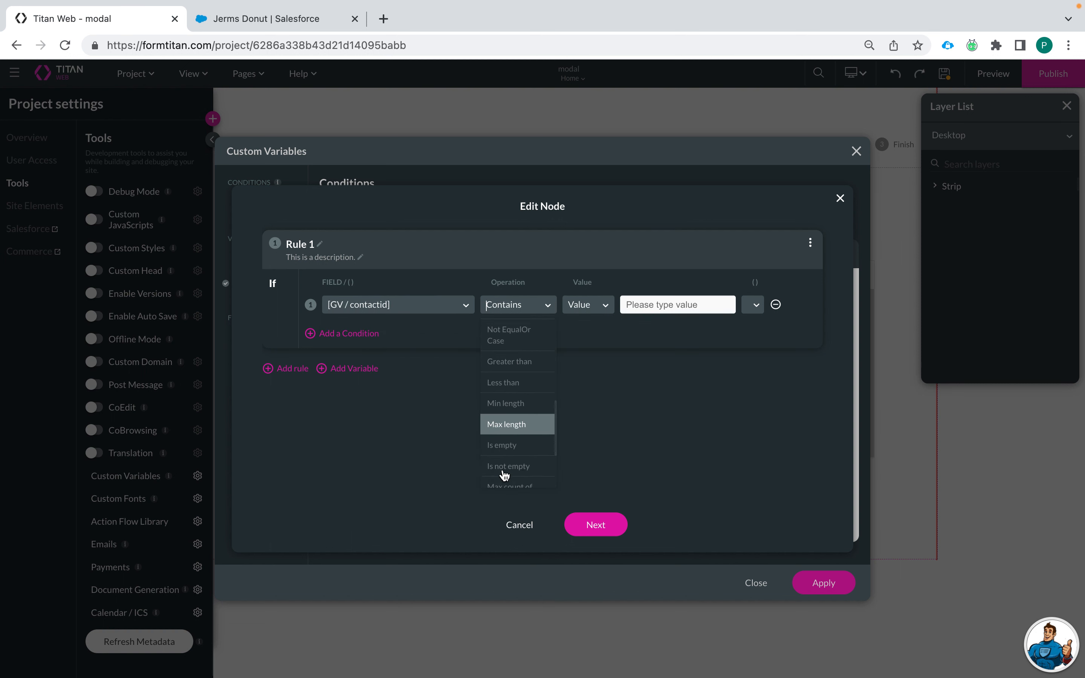
click(505, 474)
click(598, 525)
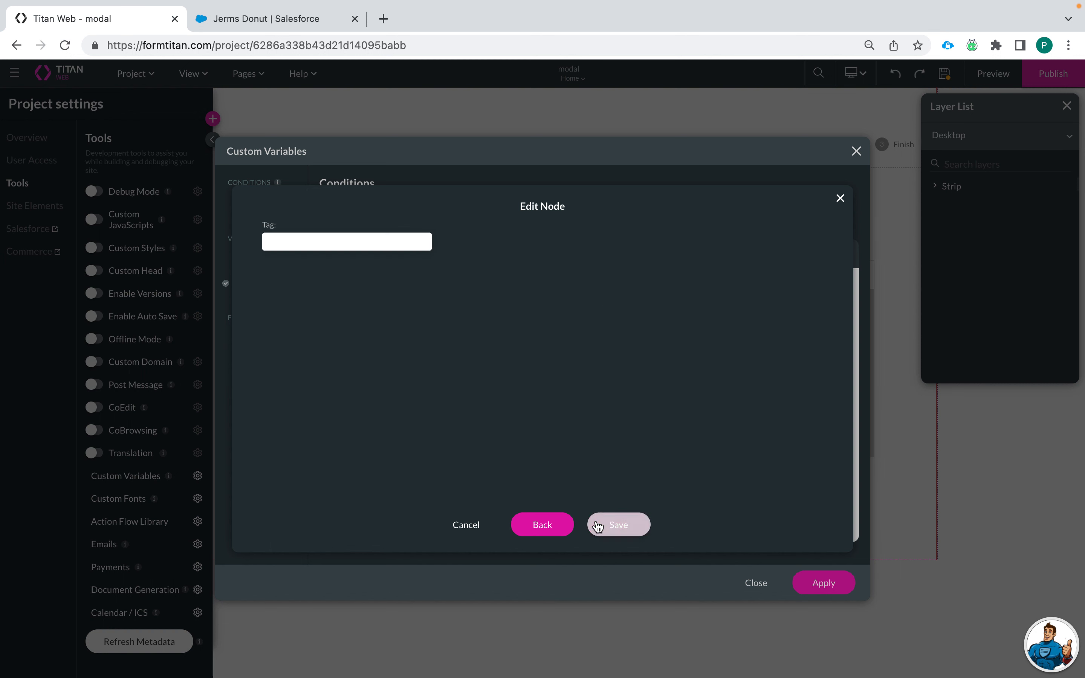
click(356, 240)
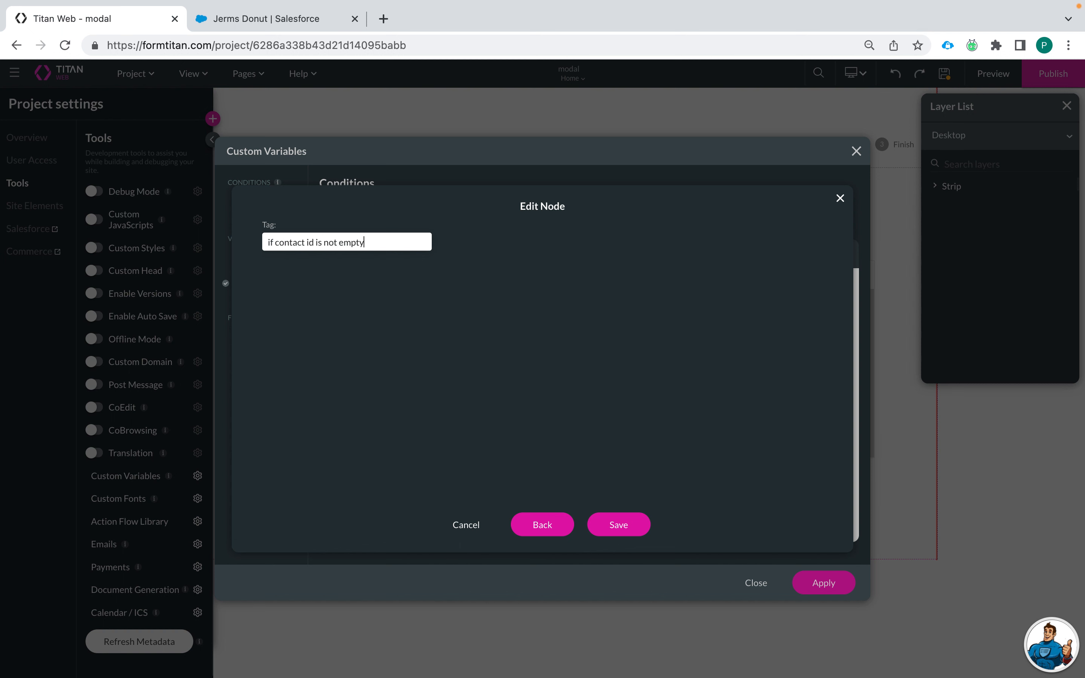
click(619, 525)
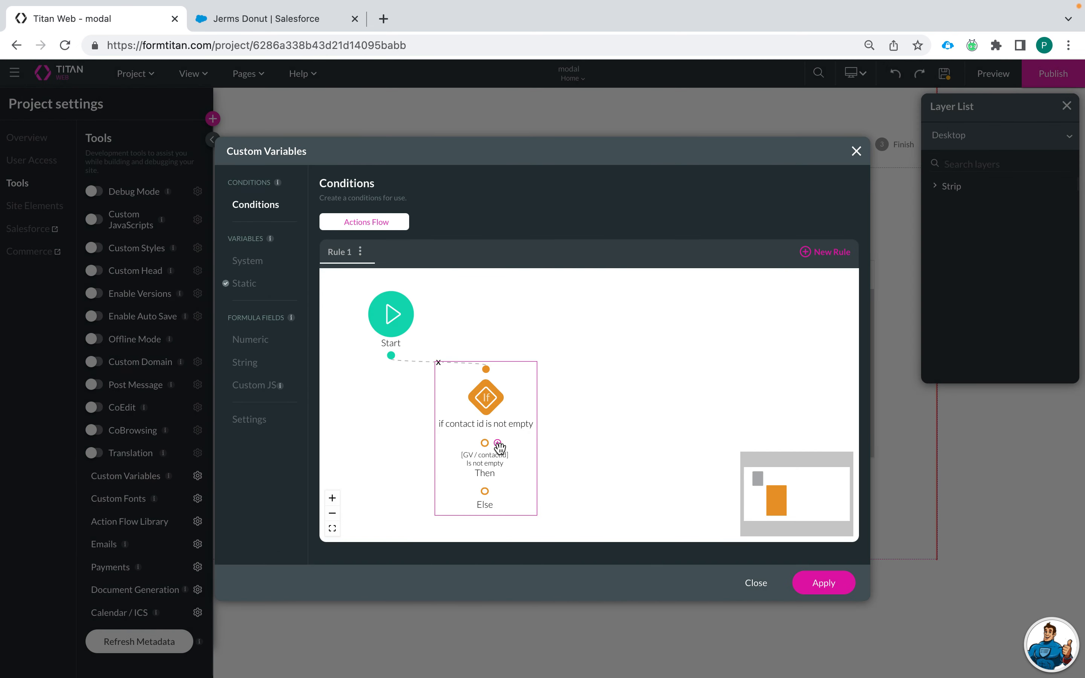
Step: Insert a Table Interactivity 'Refresh table' action on PowerTable in the Then branch
click(498, 444)
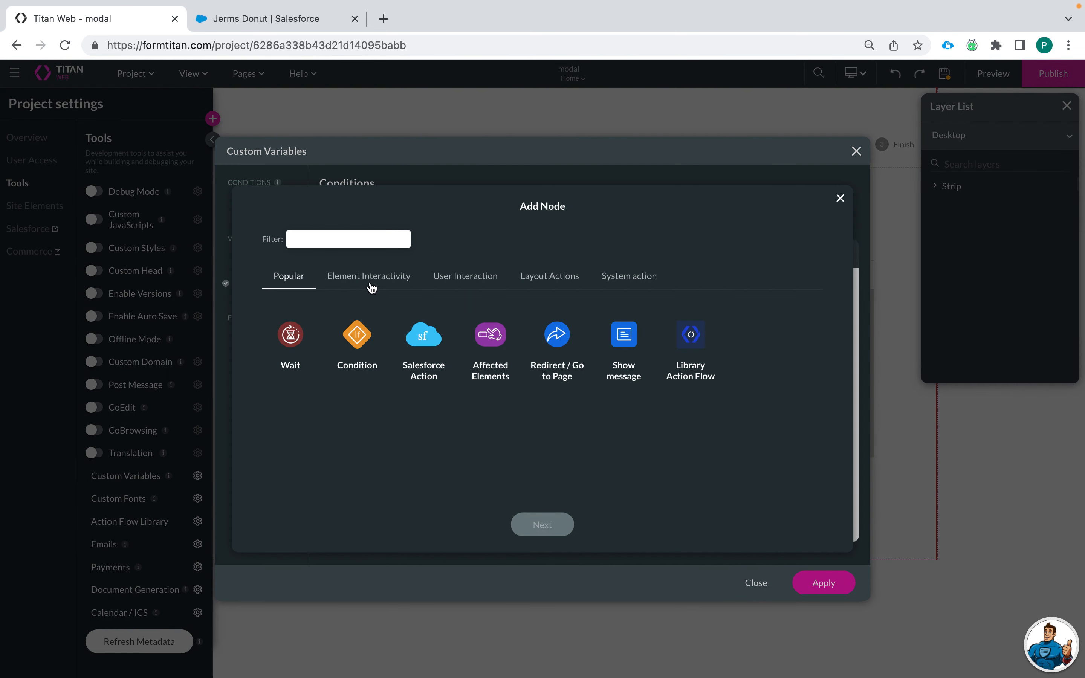
click(375, 283)
click(366, 339)
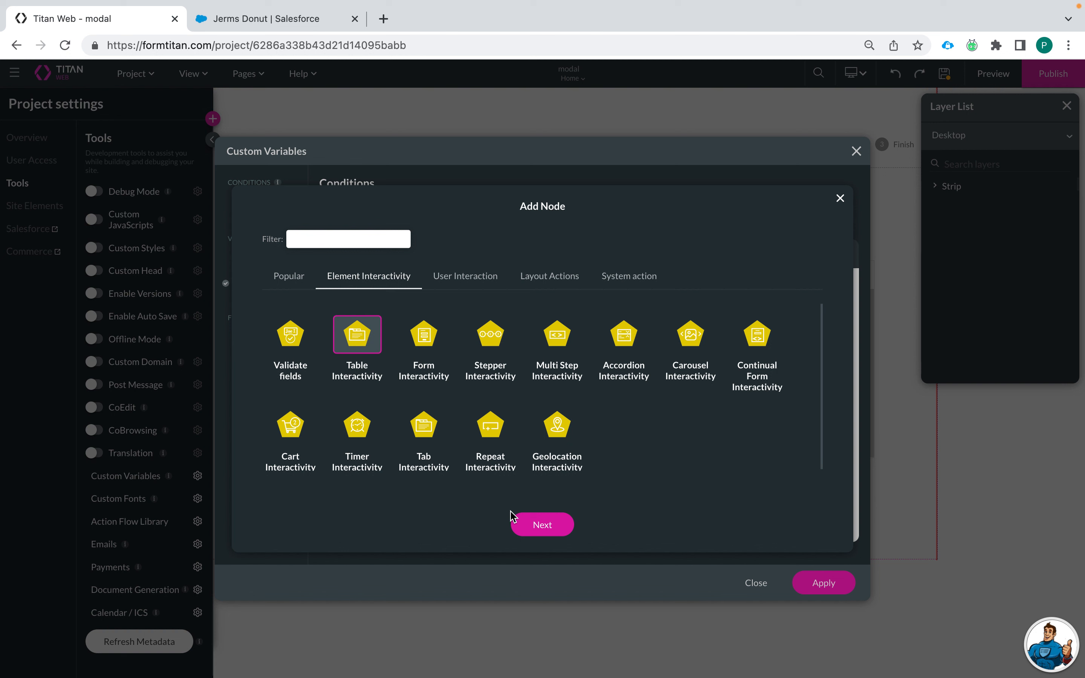
click(516, 521)
click(431, 252)
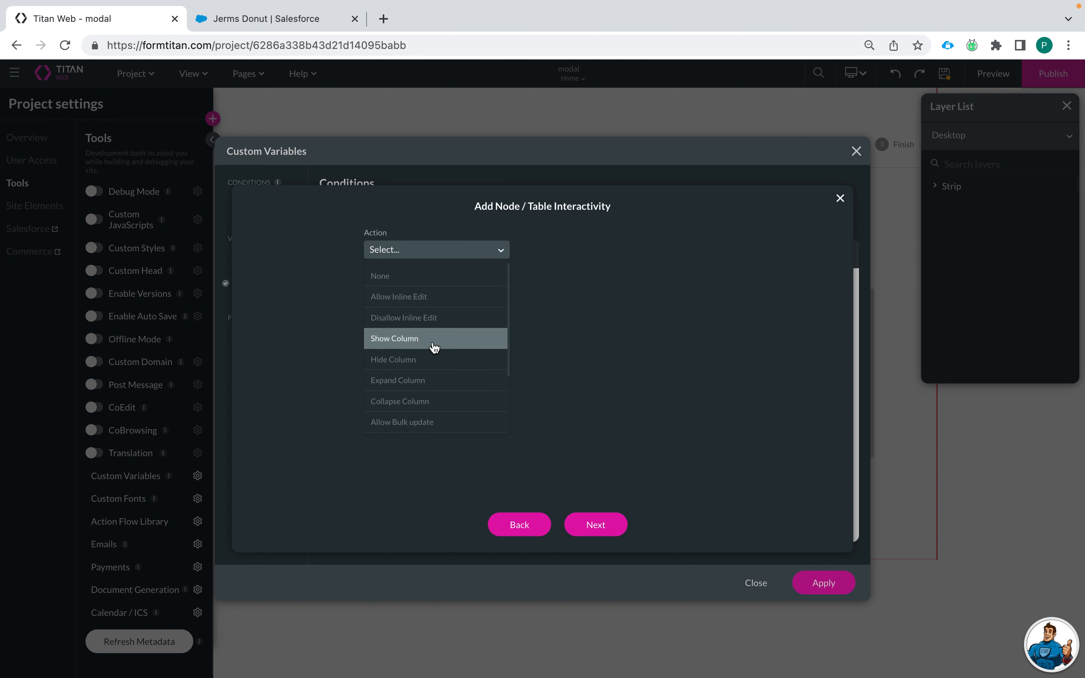
scroll(438, 412, down, 2)
click(412, 401)
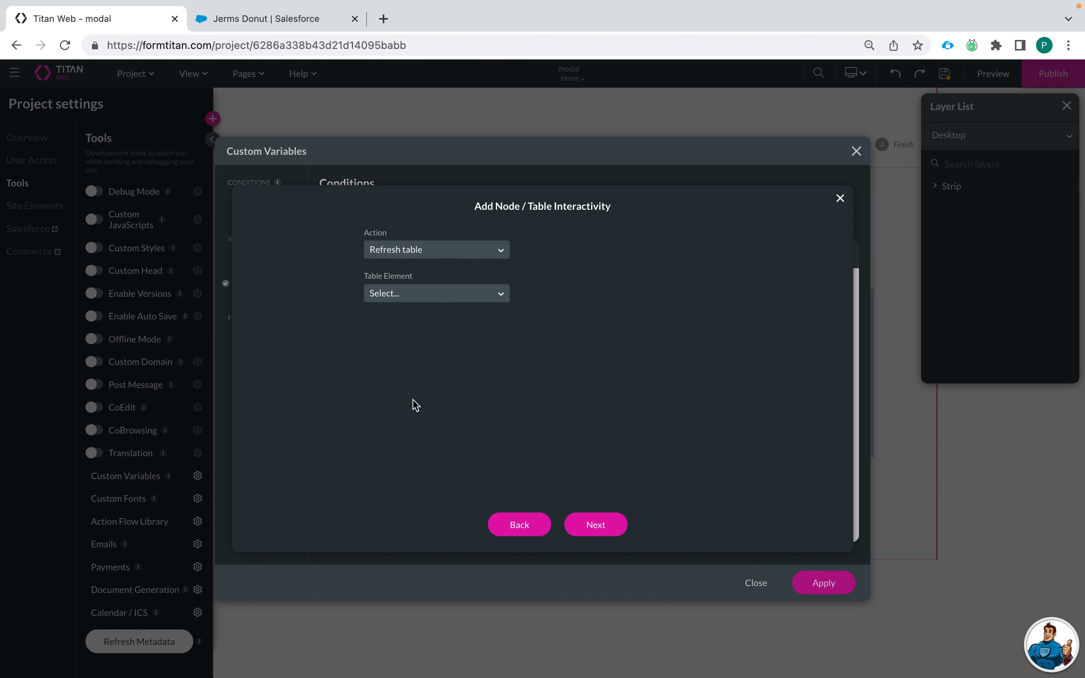
click(402, 301)
click(417, 317)
click(615, 532)
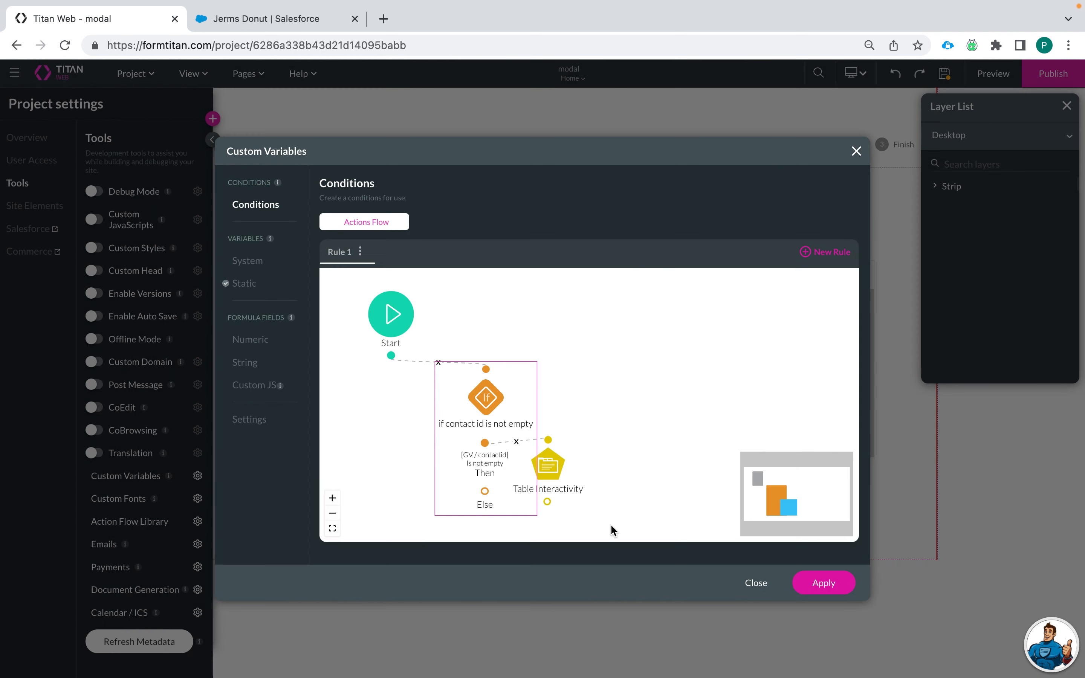
Step: Tag the table node 'Refresh Contact Power Table', save it, and apply the rule
click(572, 464)
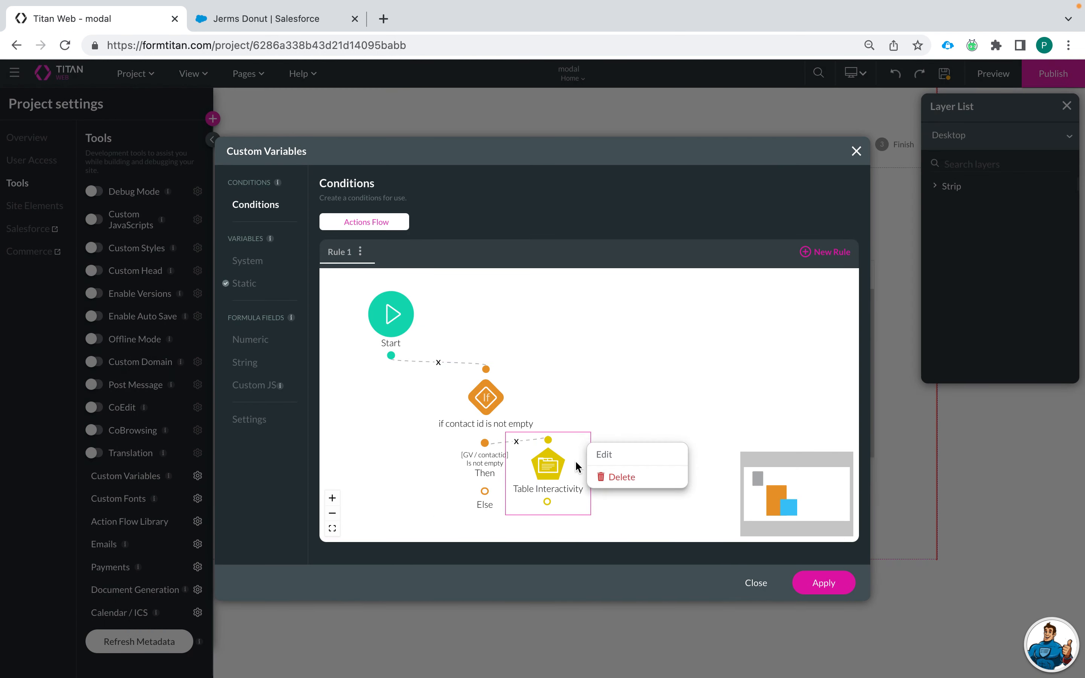
click(607, 460)
click(596, 523)
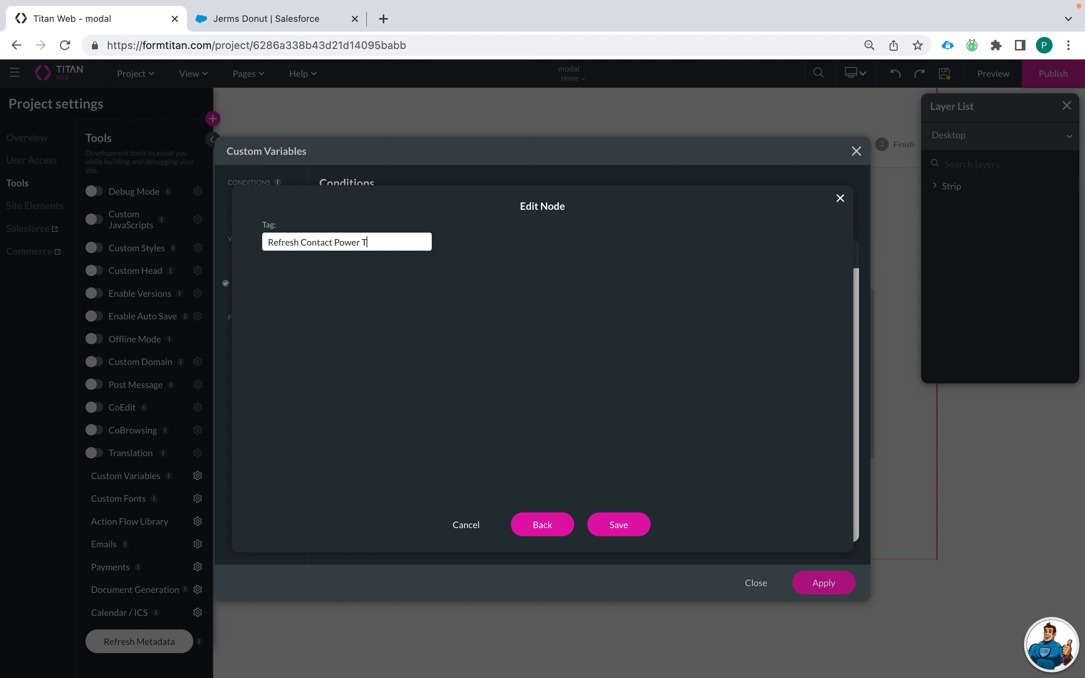
click(620, 527)
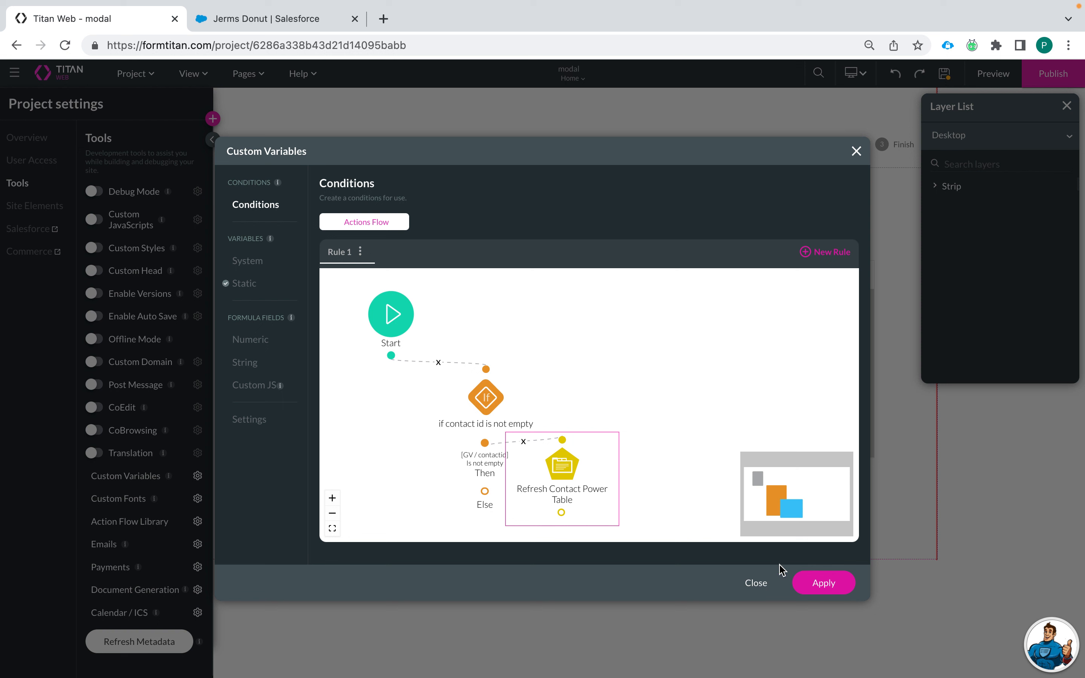
click(821, 584)
Step: Close Custom Variables, show the Create Account step, and select its Company fields and Next button
click(826, 593)
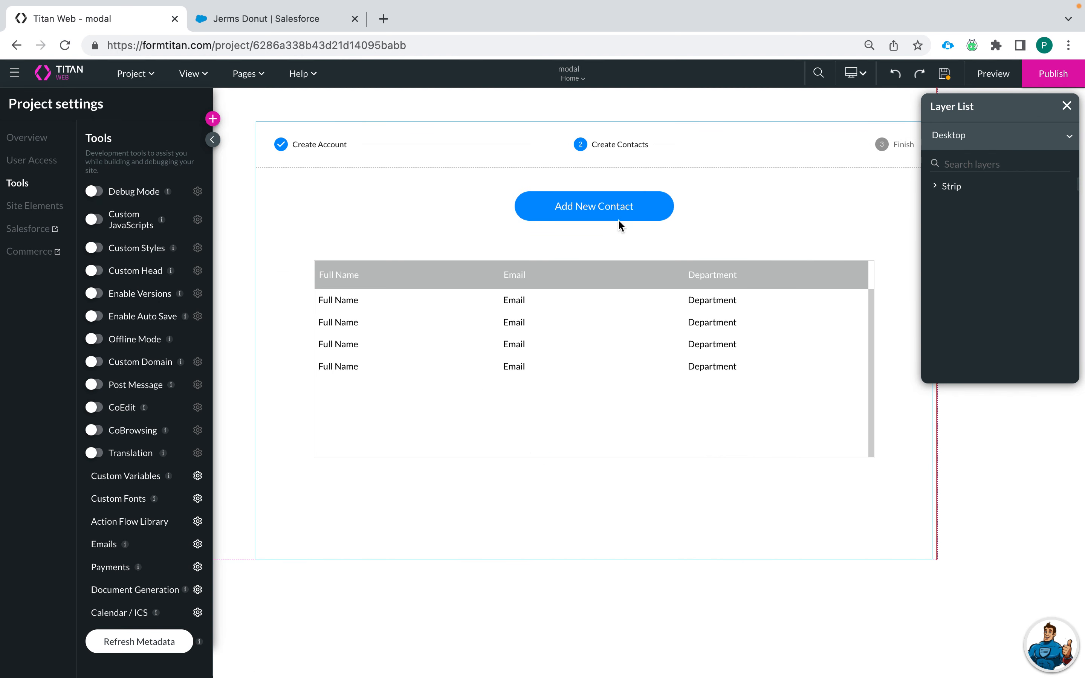
click(323, 149)
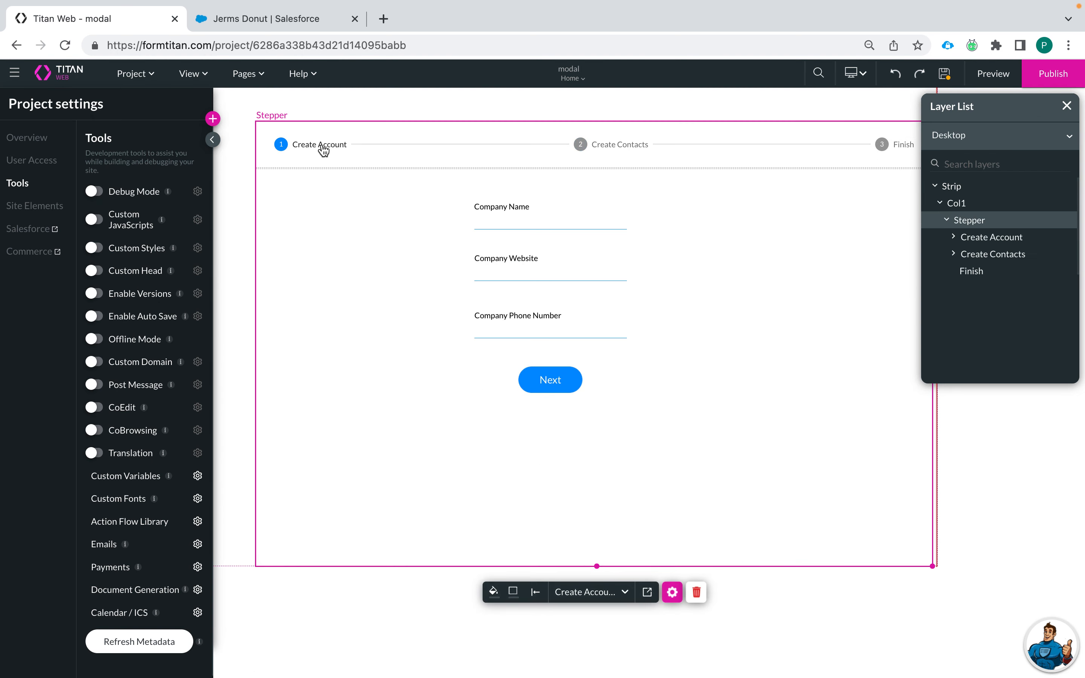
click(564, 223)
mouse_move(563, 226)
mouse_down()
mouse_move(619, 224)
mouse_move(549, 220)
mouse_up()
click(525, 273)
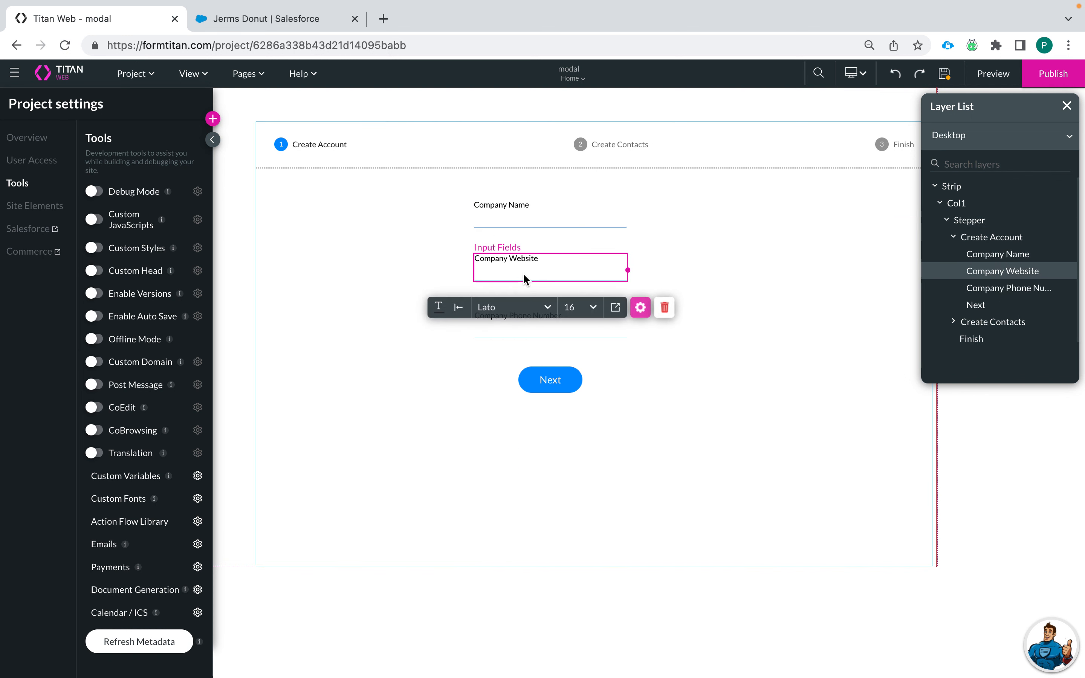
click(518, 332)
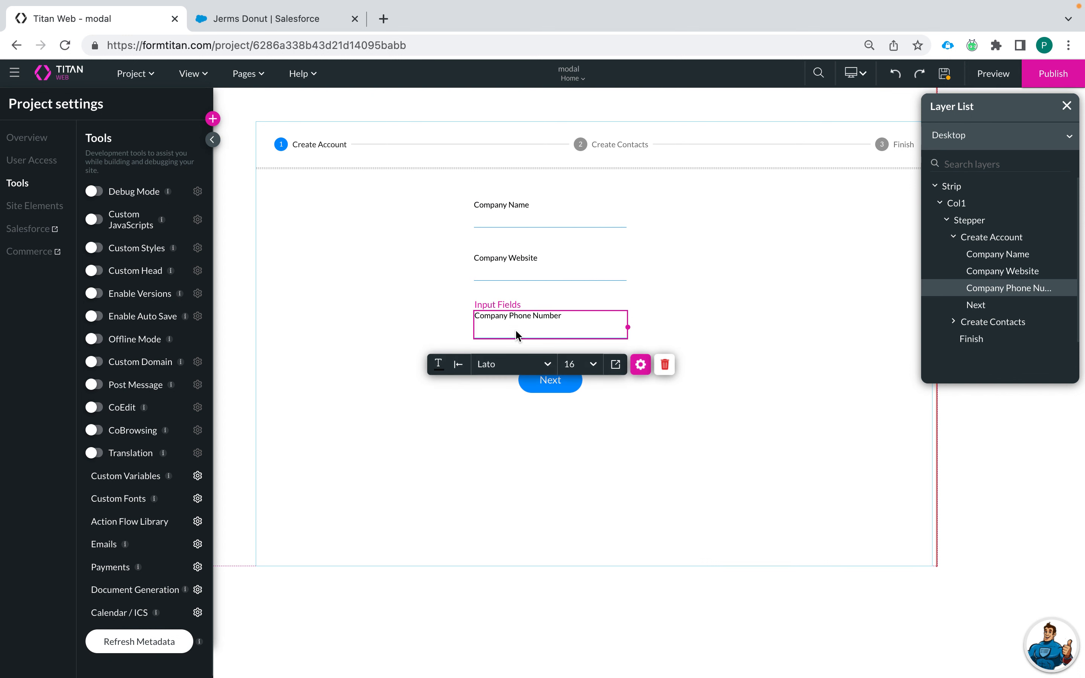
click(516, 424)
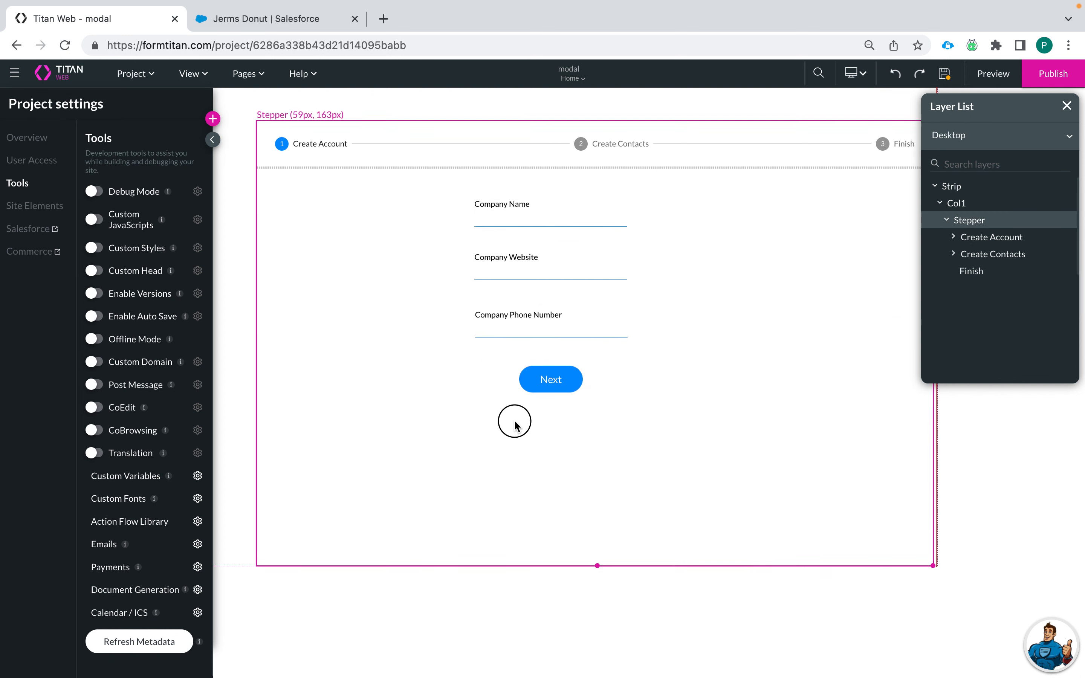
click(538, 387)
click(438, 340)
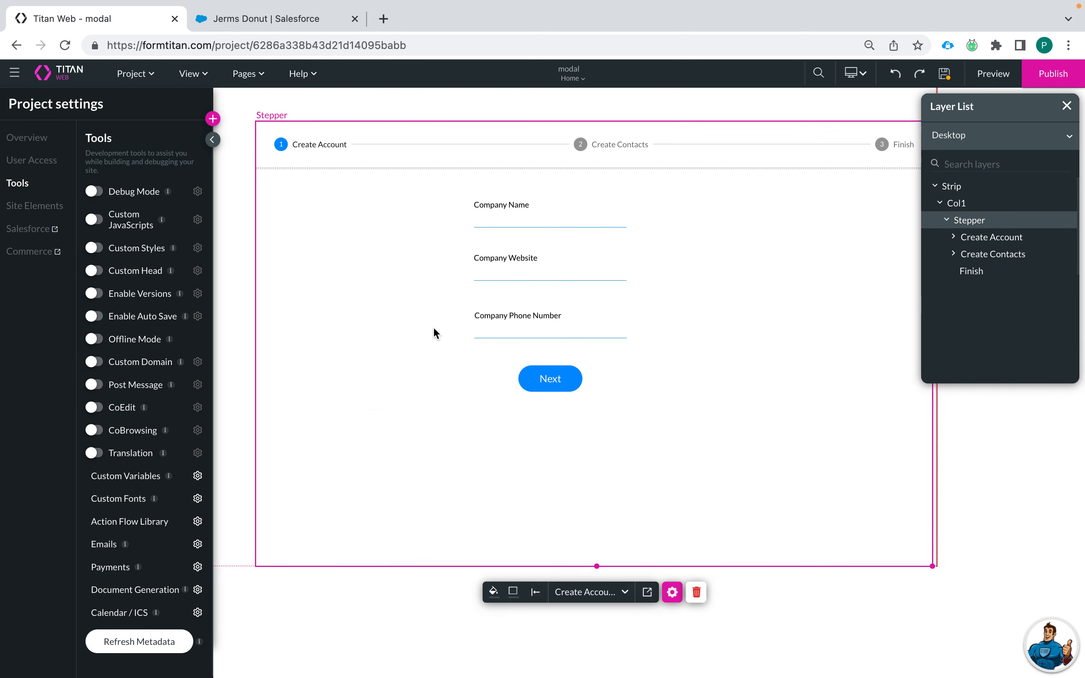
click(523, 381)
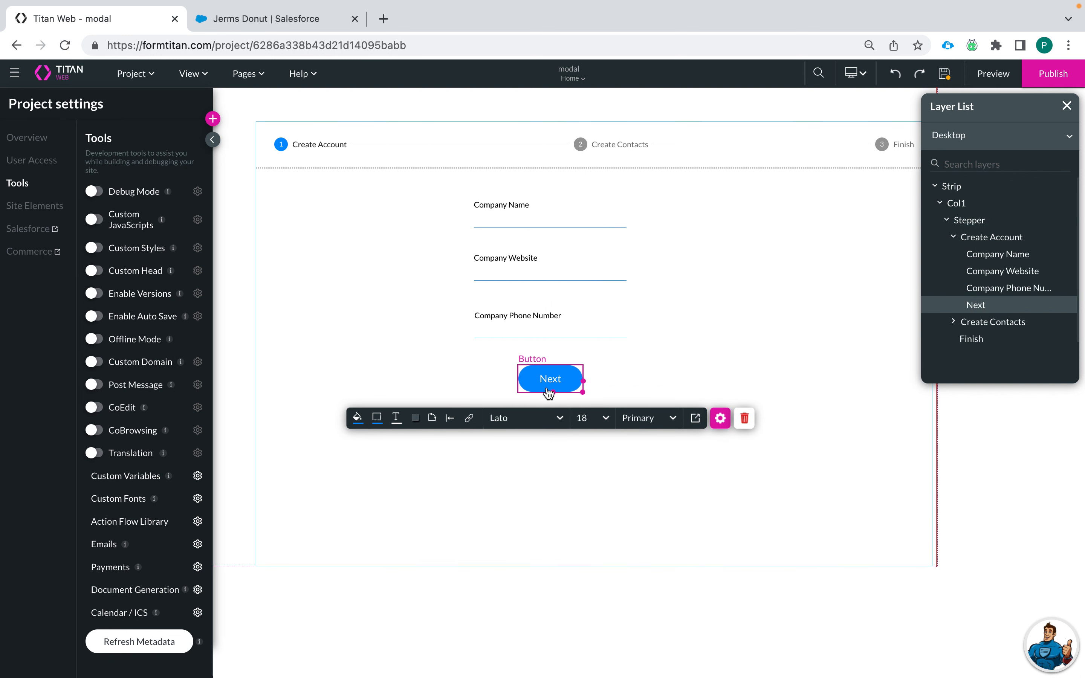
Step: Add a Salesforce push action after Start in the Next button's flow and view the #1 Contact integration
click(720, 418)
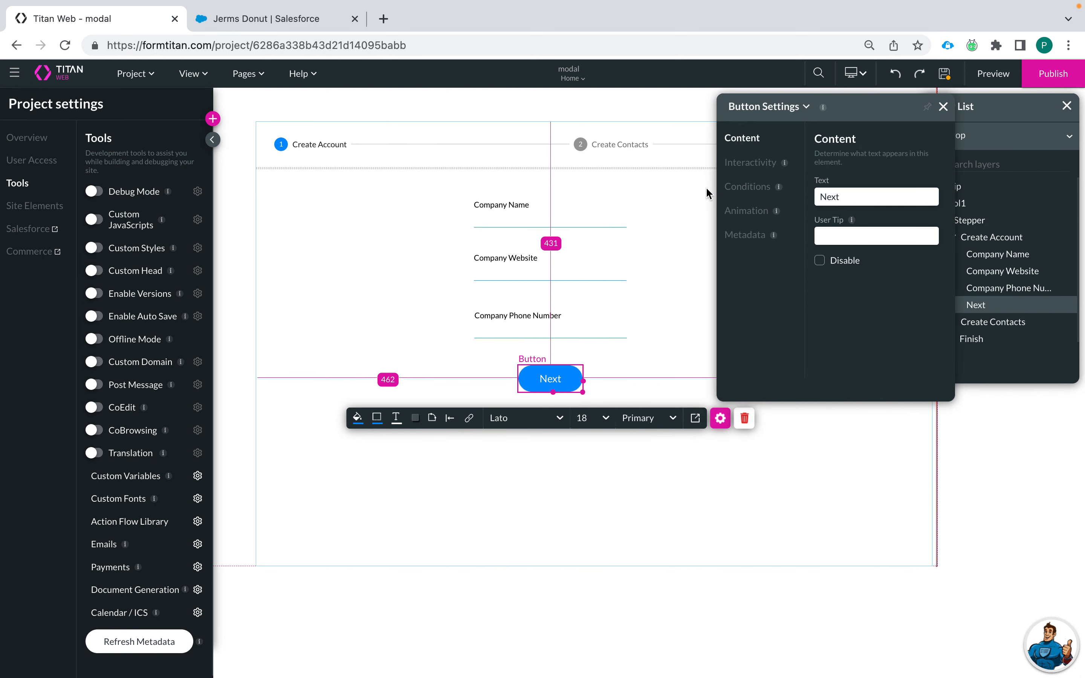
click(467, 419)
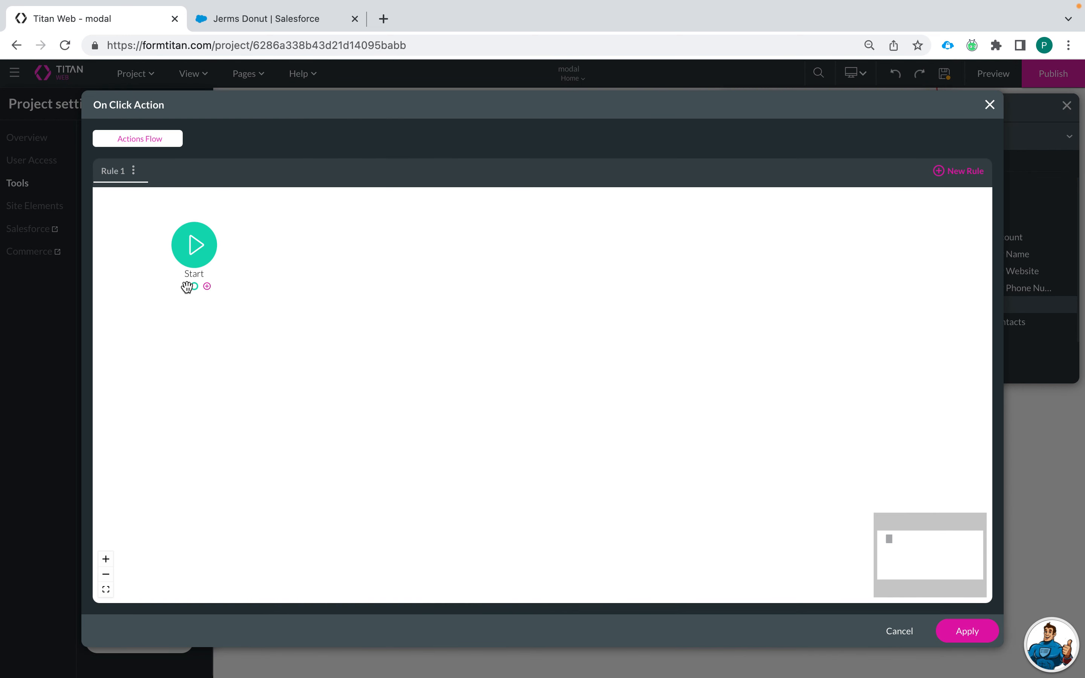
click(207, 288)
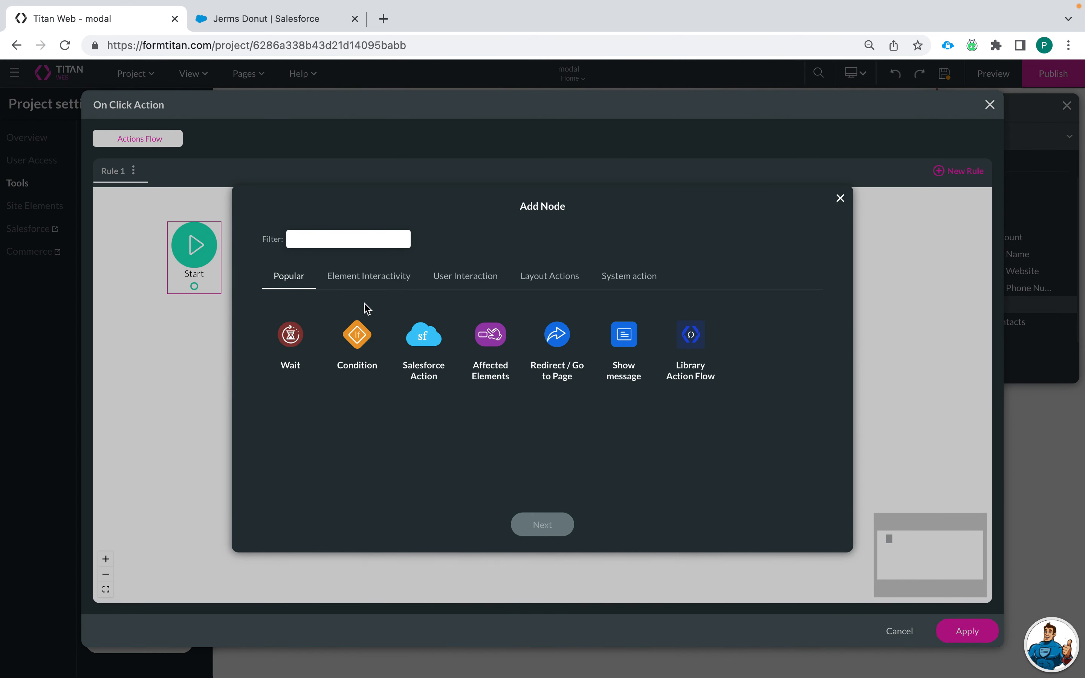
click(404, 276)
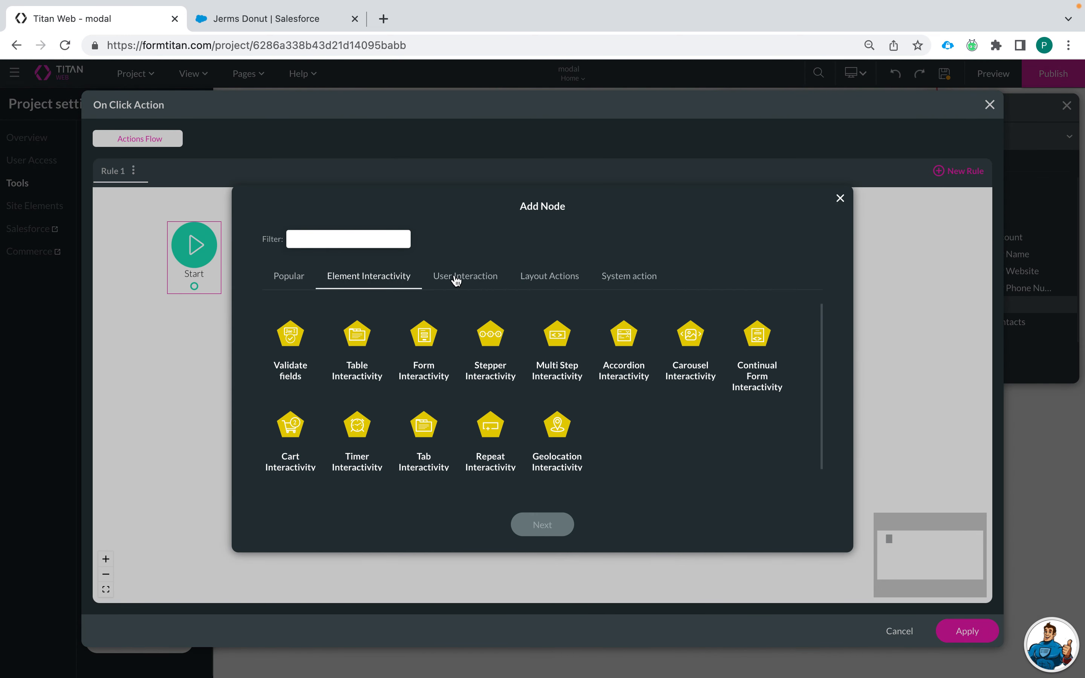
click(291, 277)
click(427, 344)
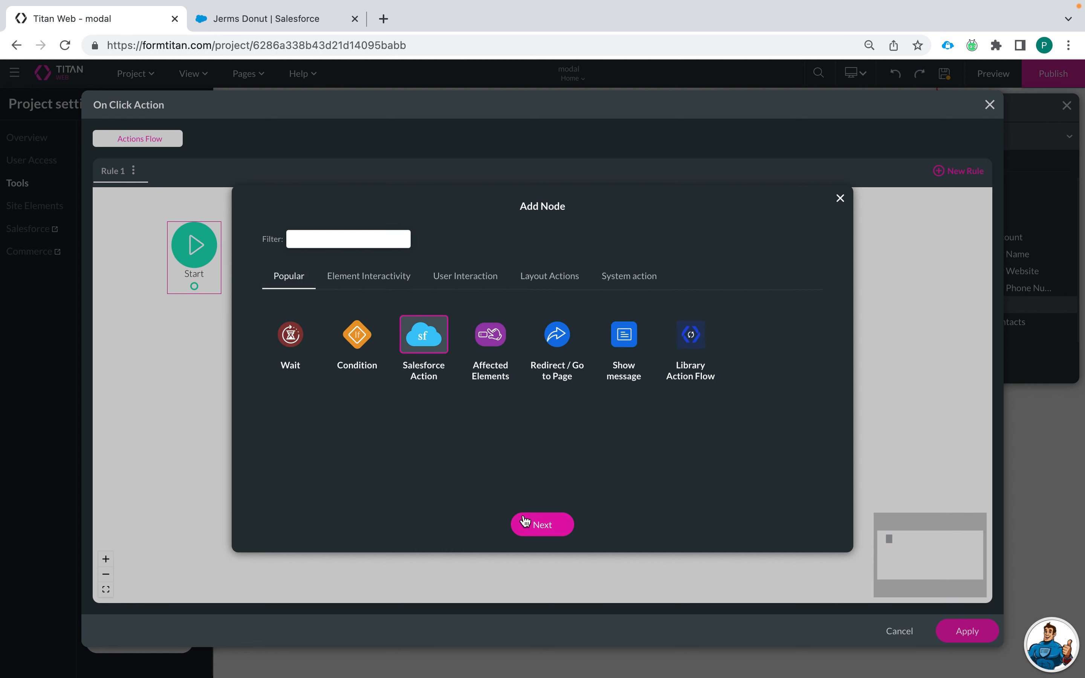
click(542, 525)
click(332, 326)
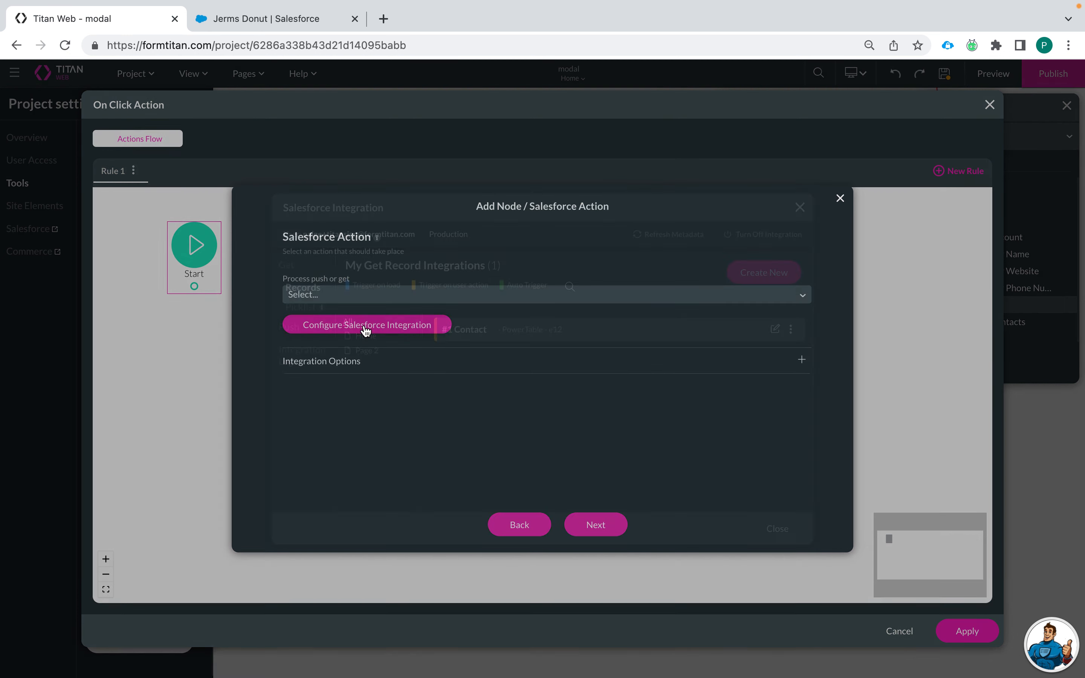
click(303, 332)
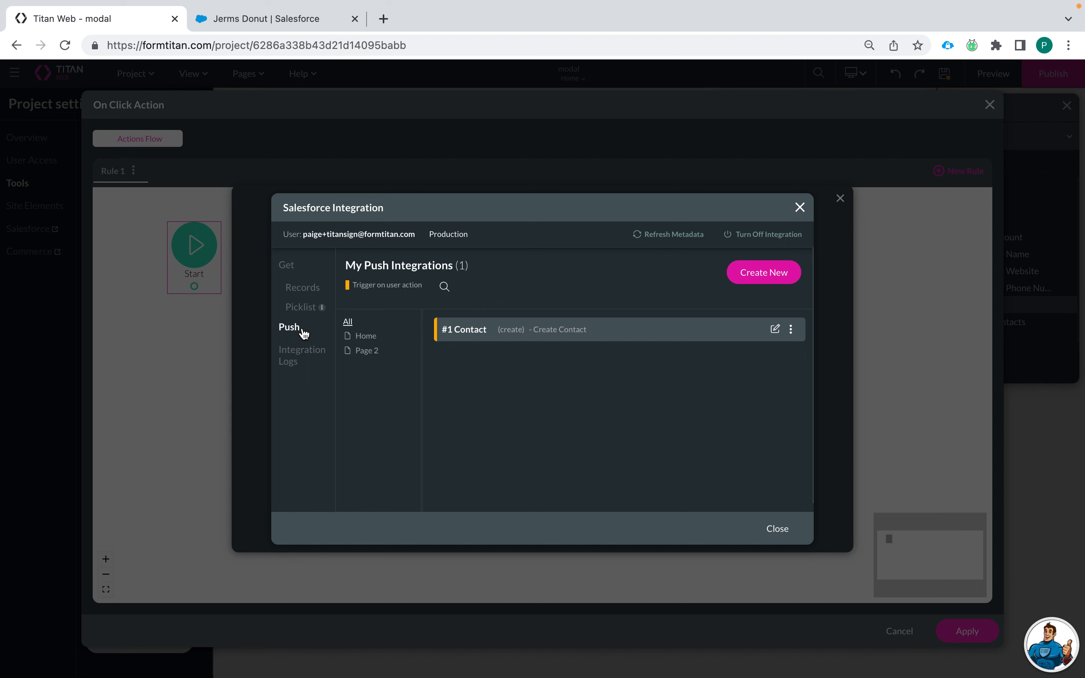
Step: Create a new push integration with Object Account, Action Create, and description 'Create Account'
click(745, 279)
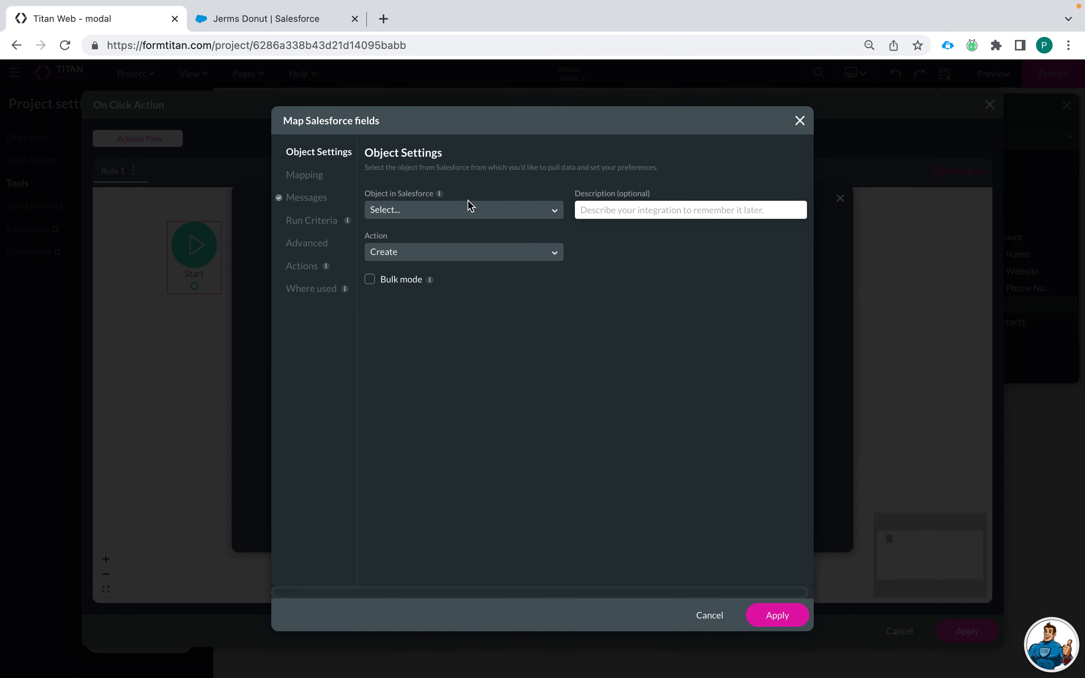
click(478, 209)
text(acco)
click(464, 235)
text(Create Account)
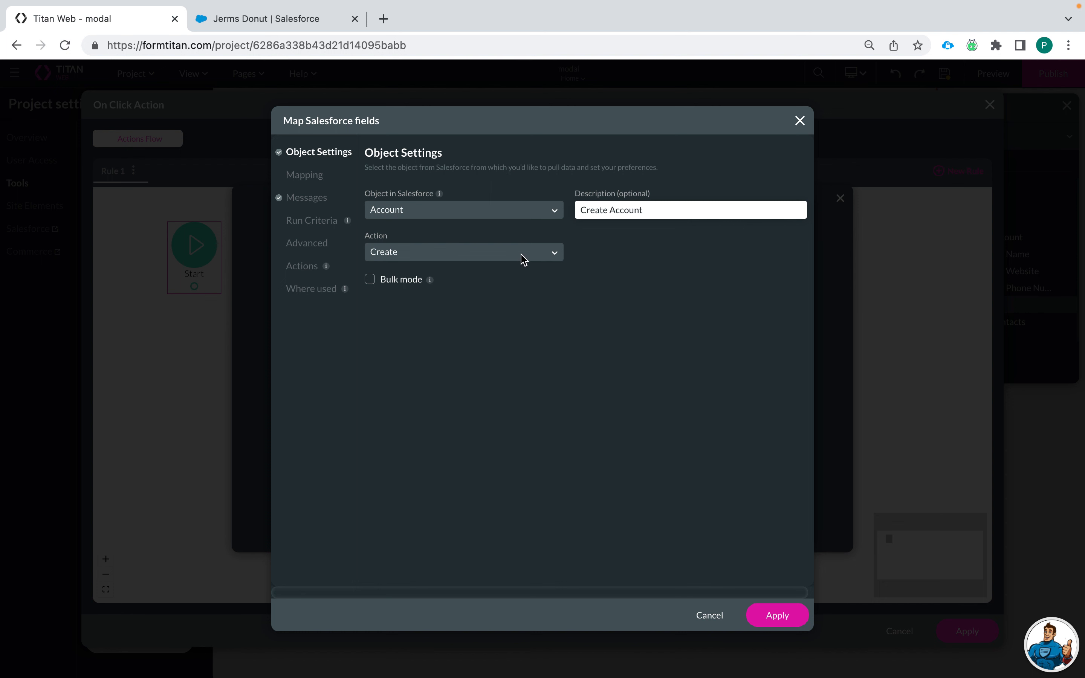
click(657, 256)
Step: Map Account Name to Company Name and Website to Company Website
click(317, 179)
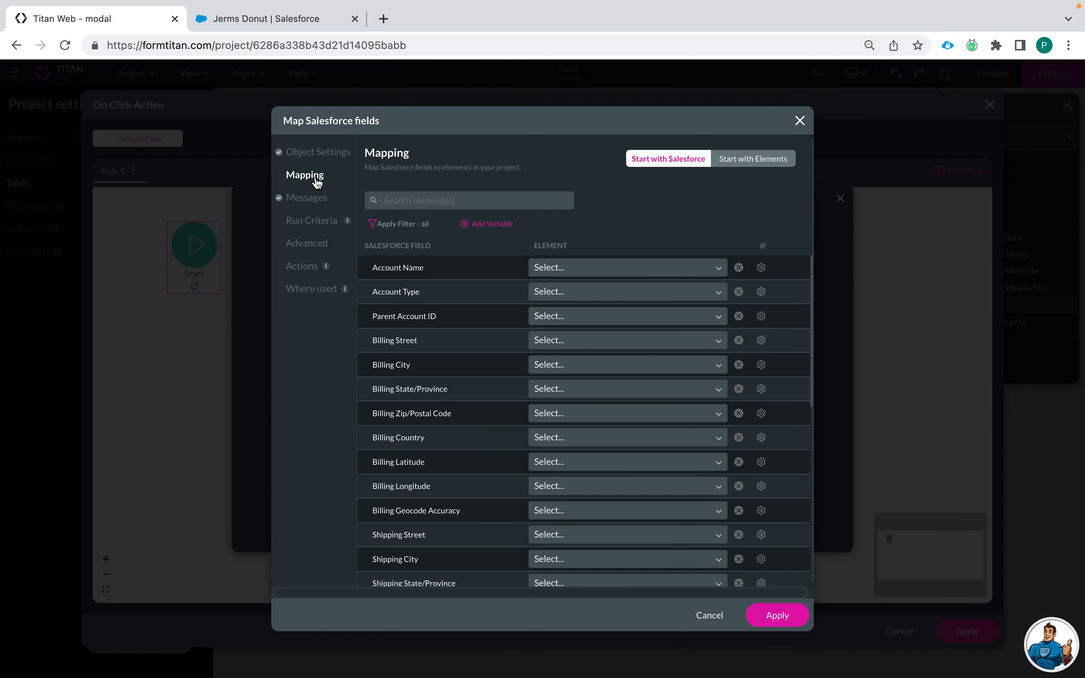
click(554, 269)
text(Ad)
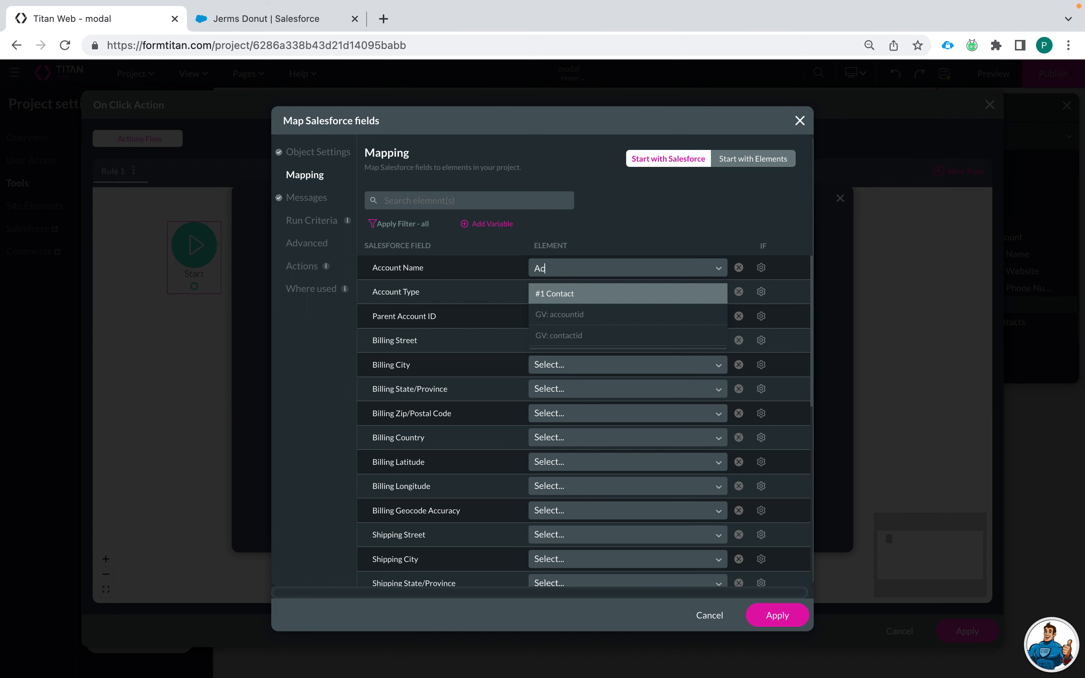
key(BackSpace)
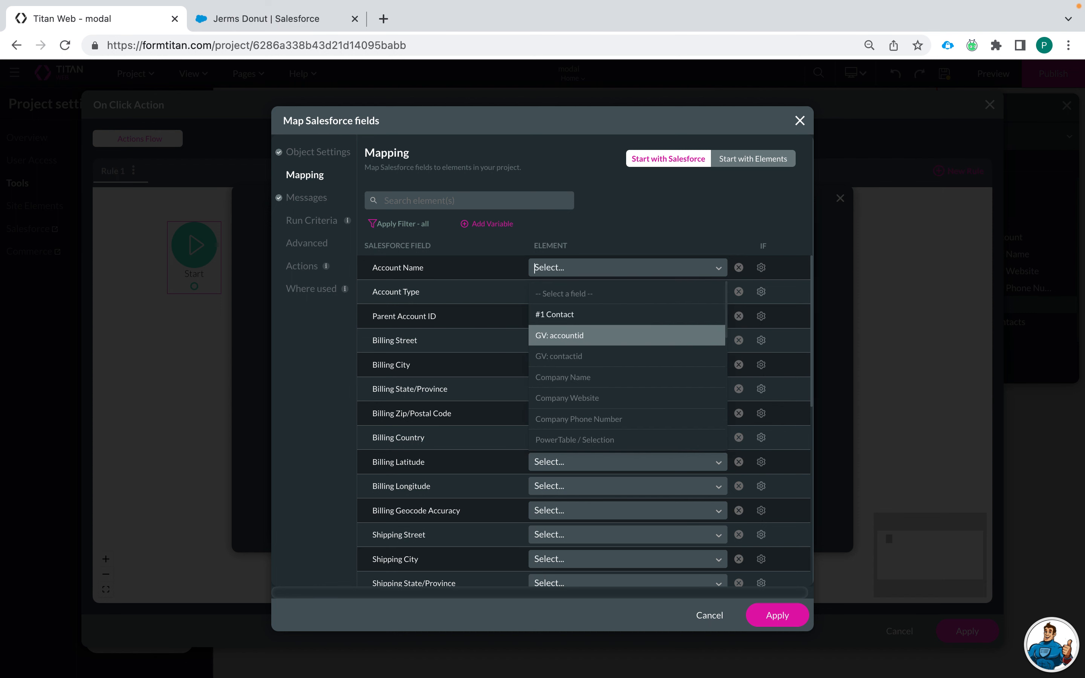
text(com)
click(587, 297)
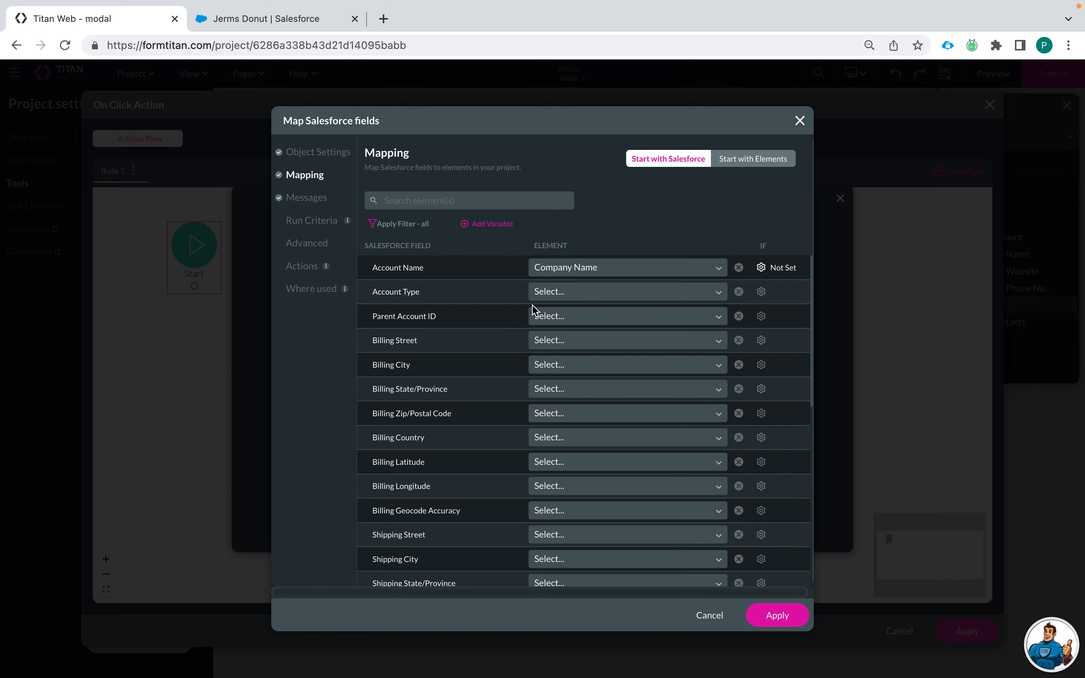
click(418, 202)
text(we)
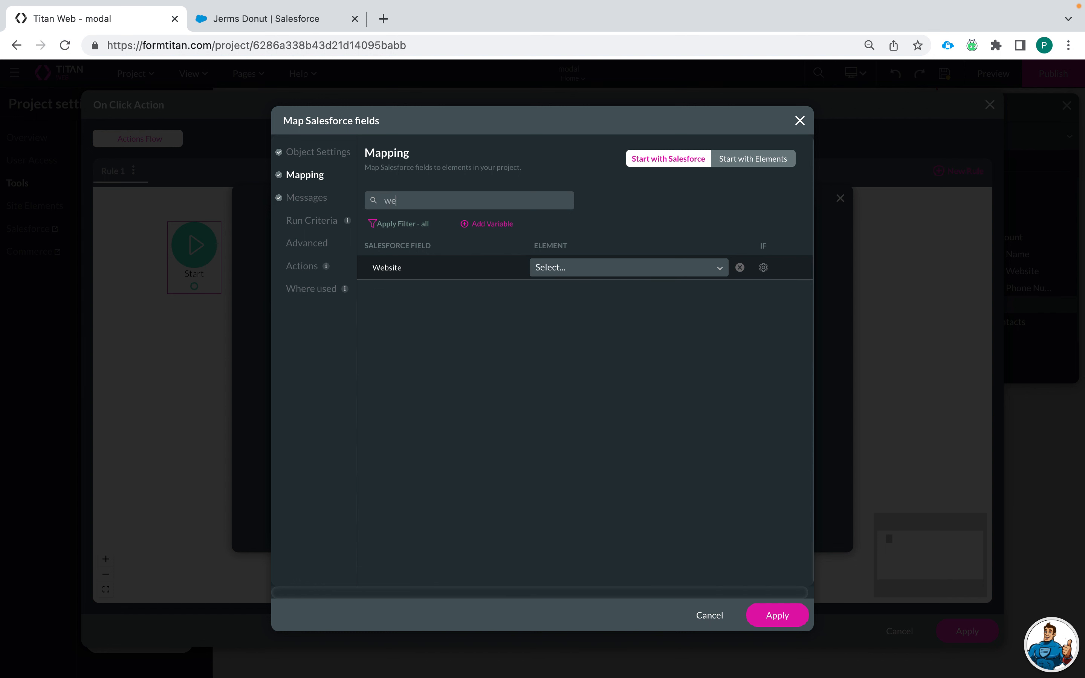
click(562, 268)
text(web)
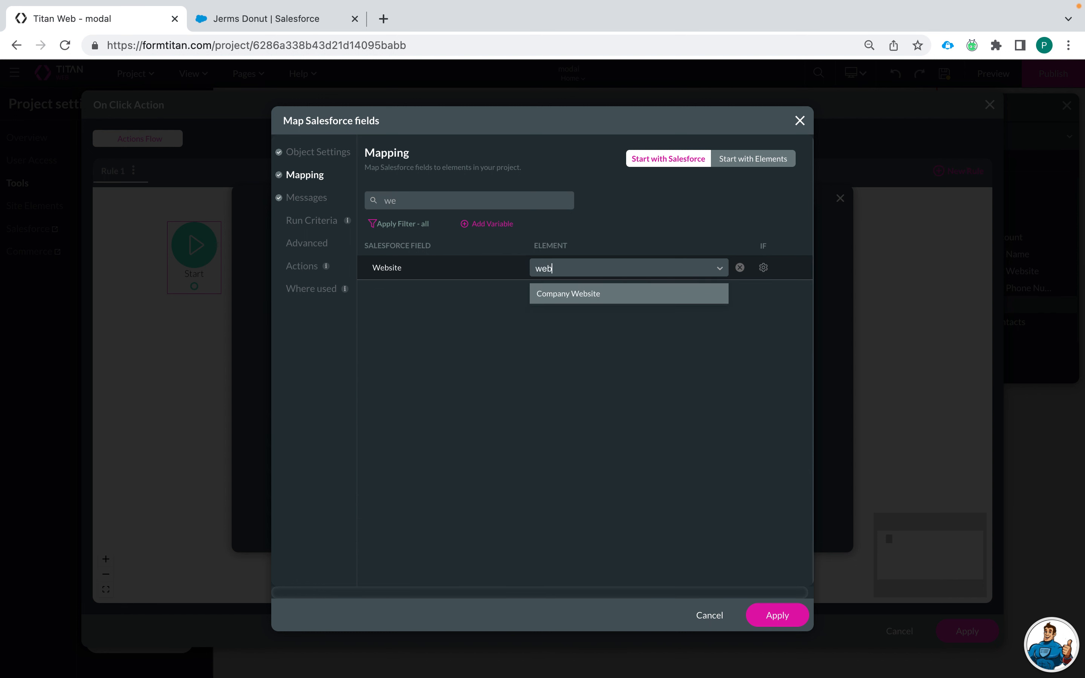
click(591, 295)
Step: Map Account Phone to Company Phone Number and apply the Account mapping
drag(412, 198, 334, 203)
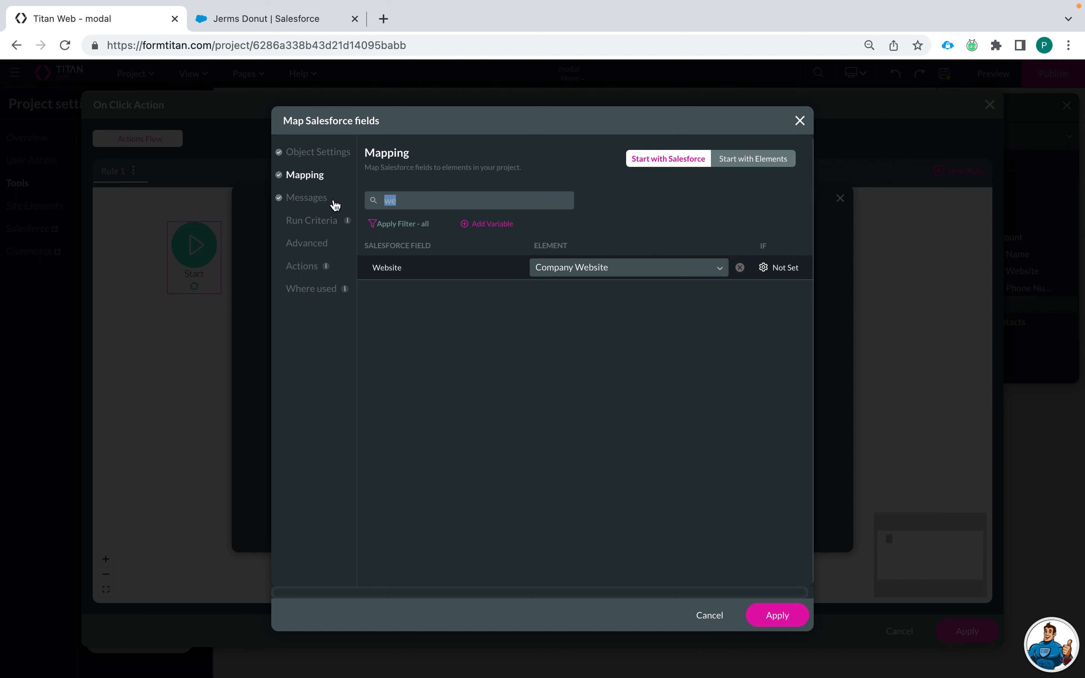
key(BackSpace)
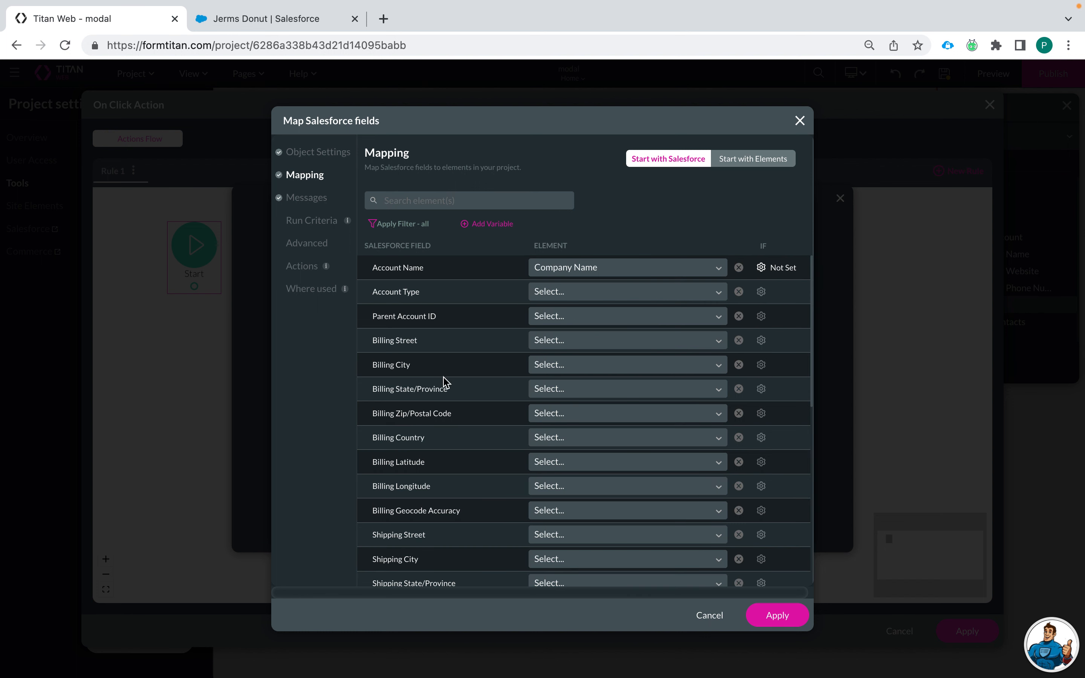
text(phon)
click(588, 273)
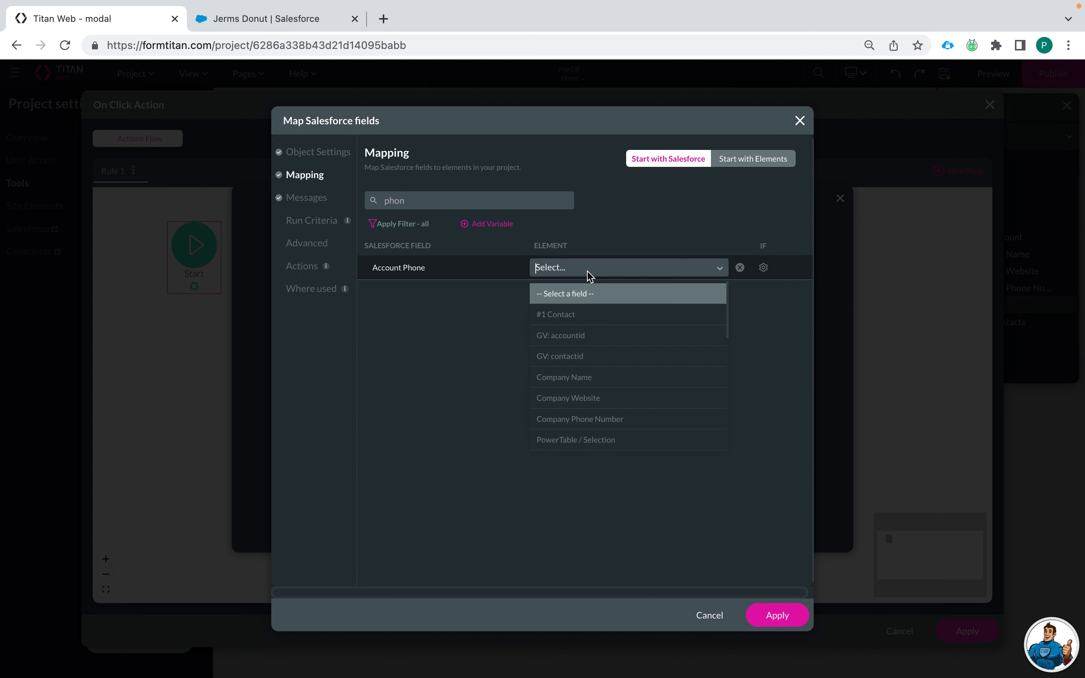
text(pho)
click(582, 303)
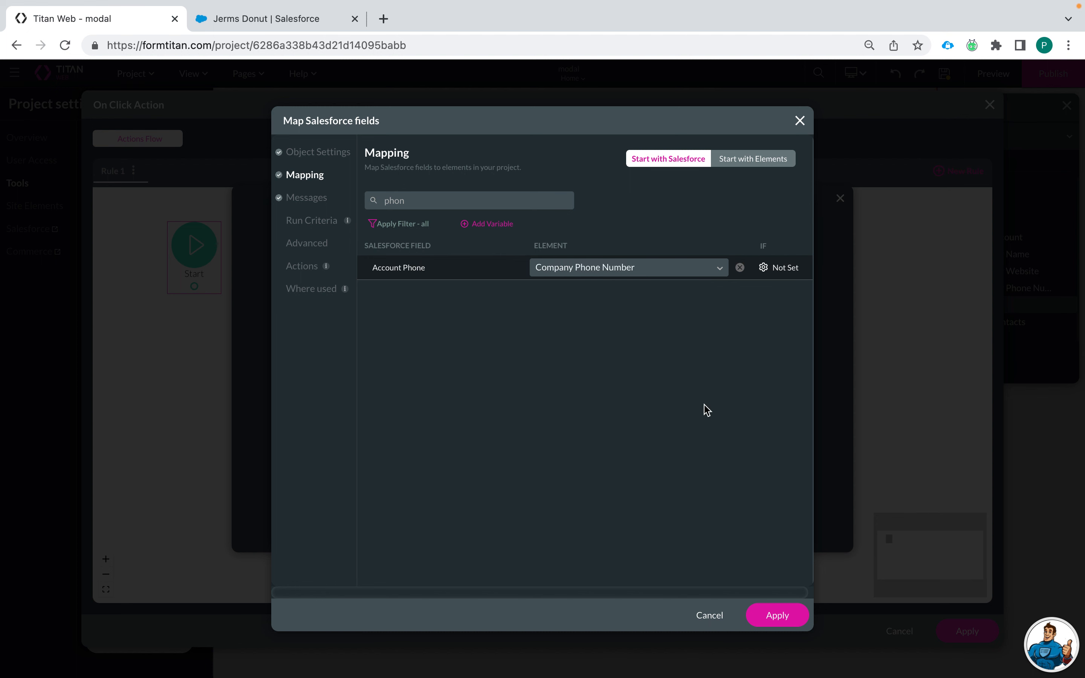
click(775, 613)
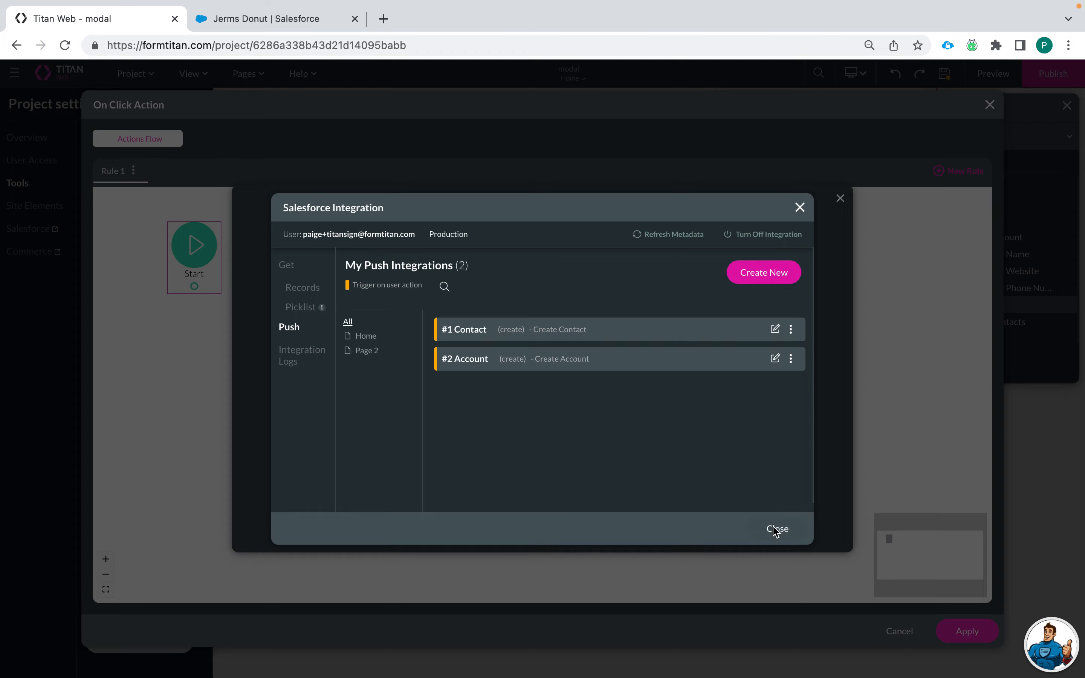
Step: Insert a Salesforce Action running #2 Account (create) with its record ID returned to accountid
click(775, 528)
click(493, 299)
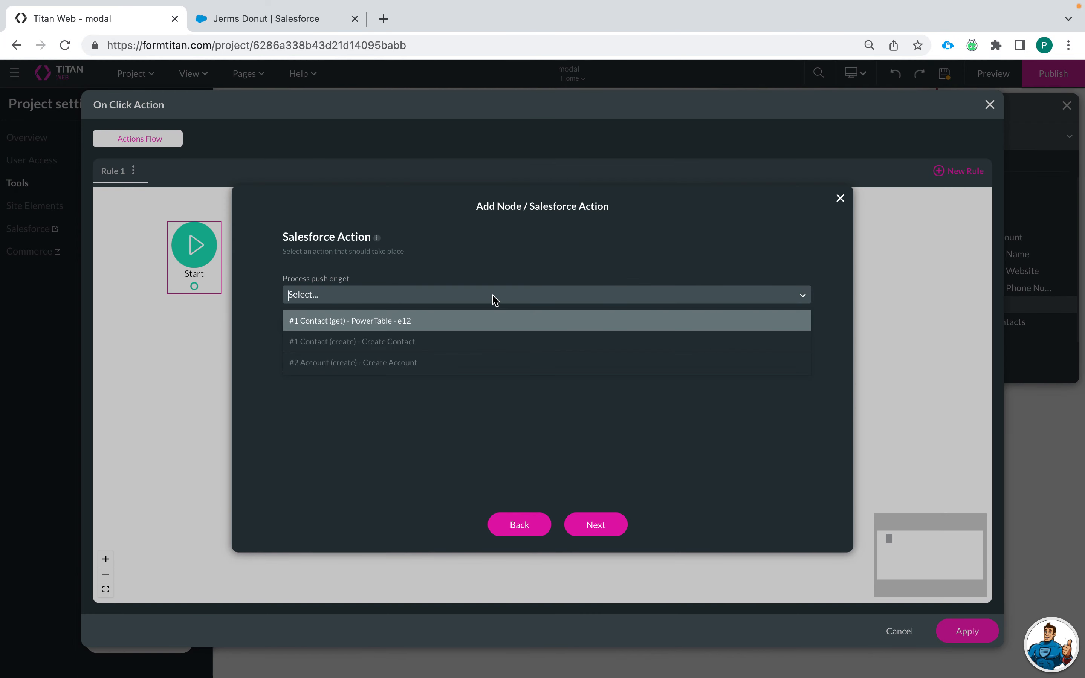
click(489, 369)
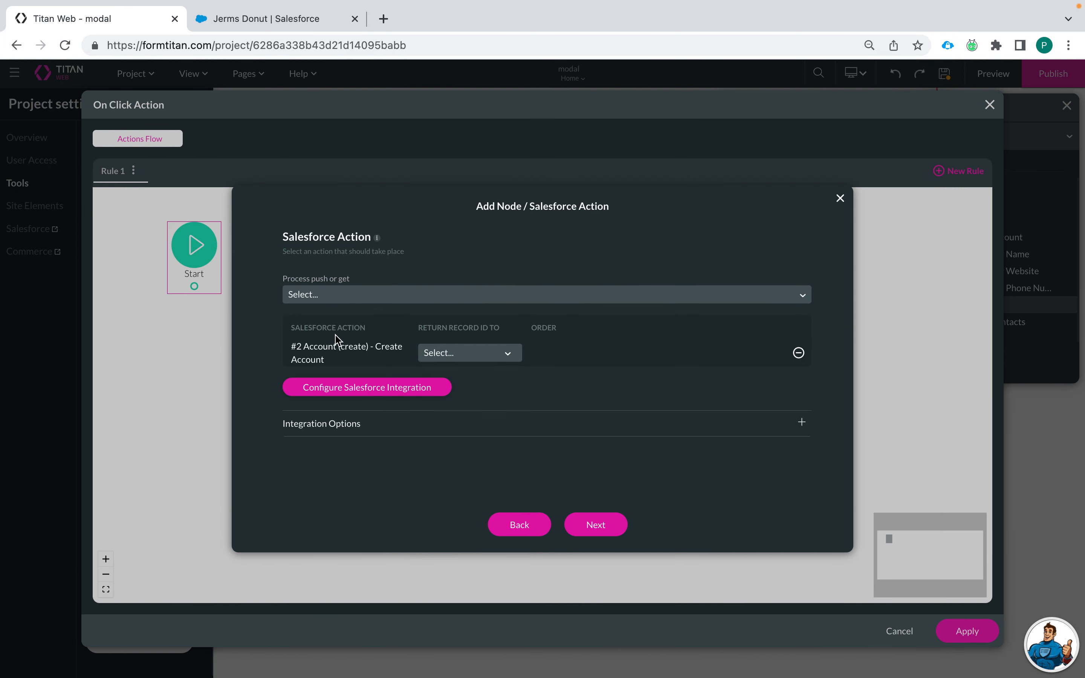
click(484, 356)
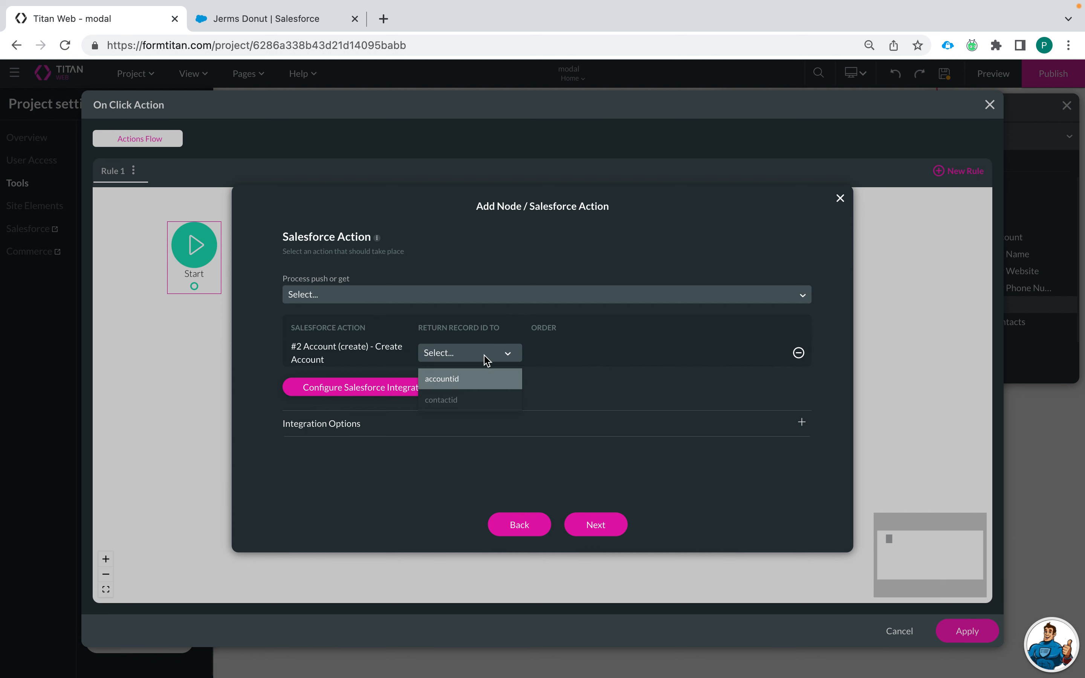
click(460, 381)
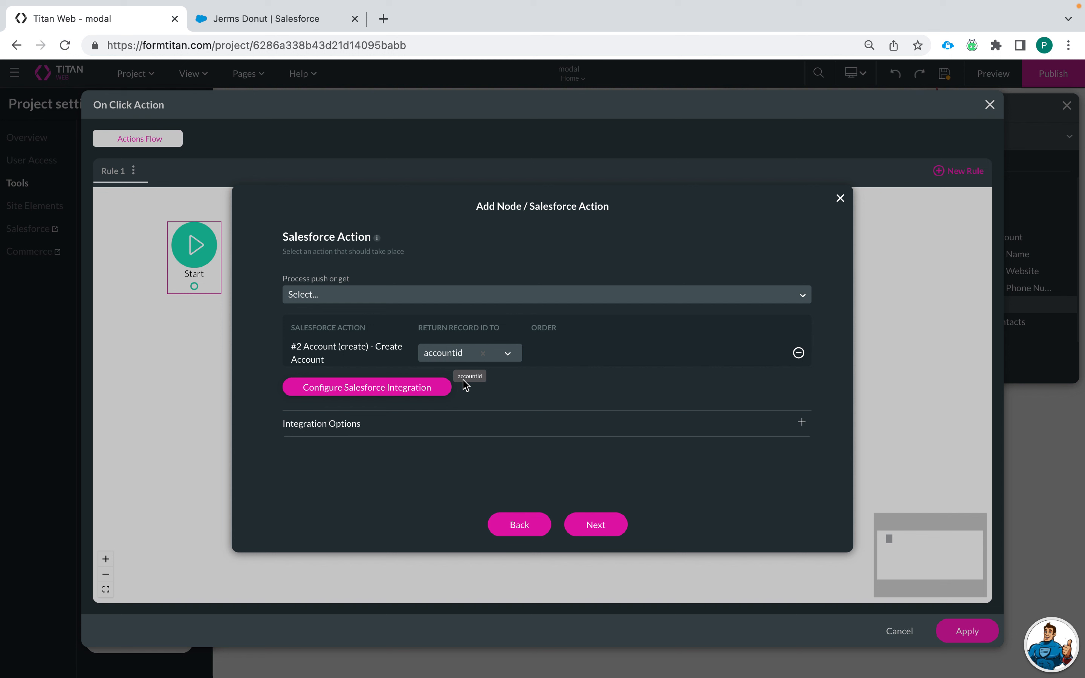
click(582, 530)
click(584, 533)
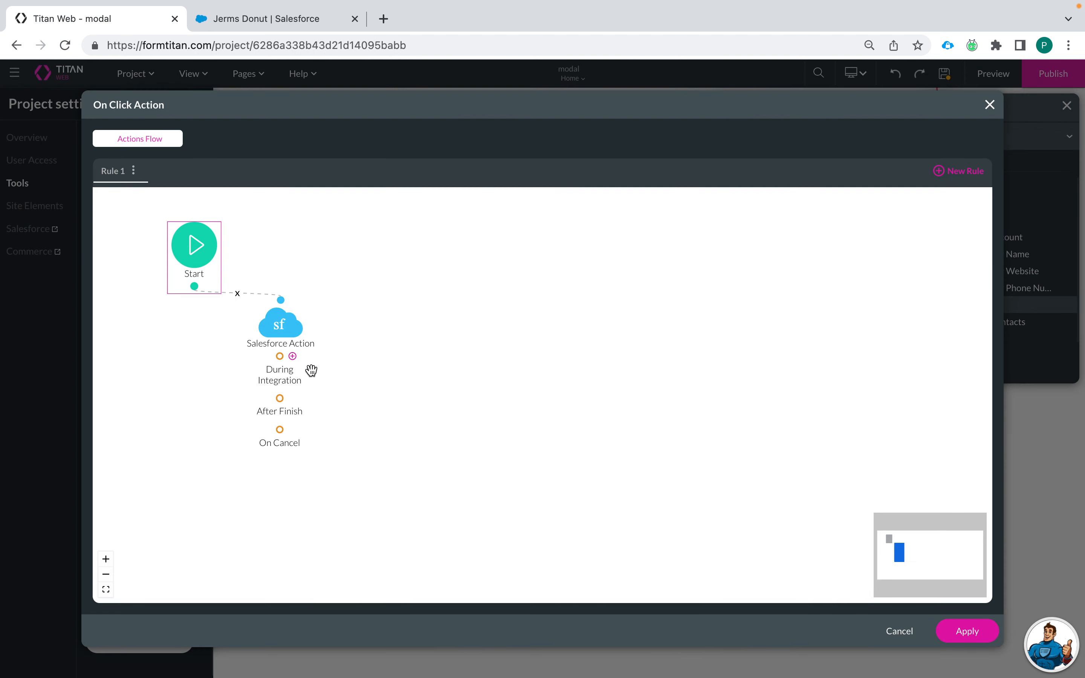
Step: Insert a Stepper Interactivity 'Next Step' on [Stepper] after the Salesforce Action finishes, then apply the flow
click(293, 398)
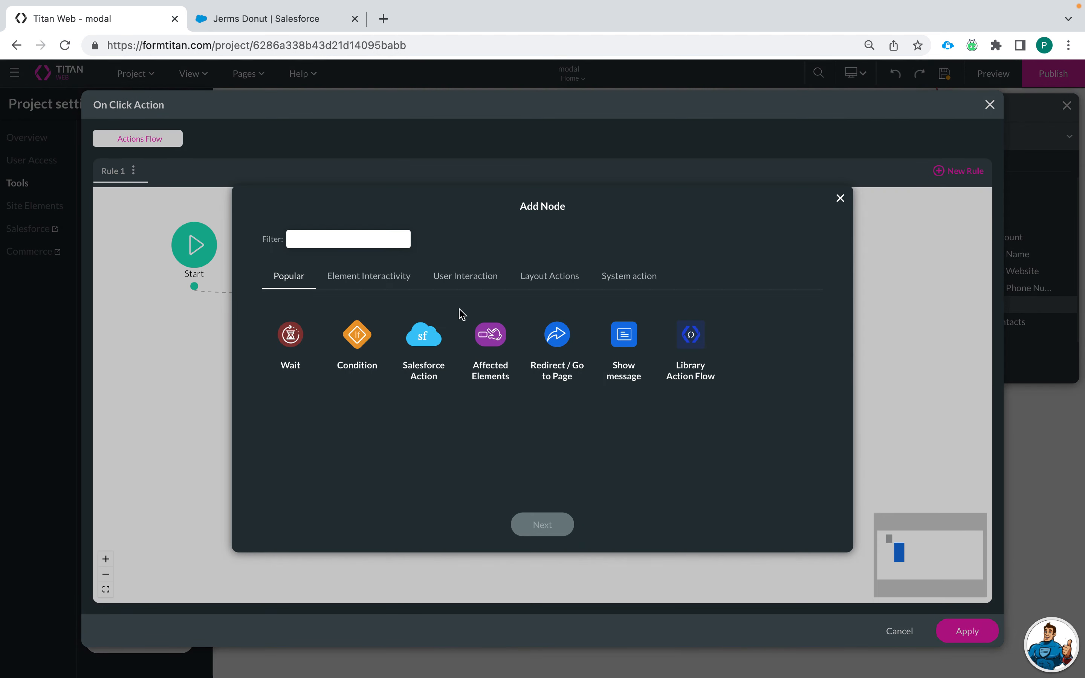
click(556, 340)
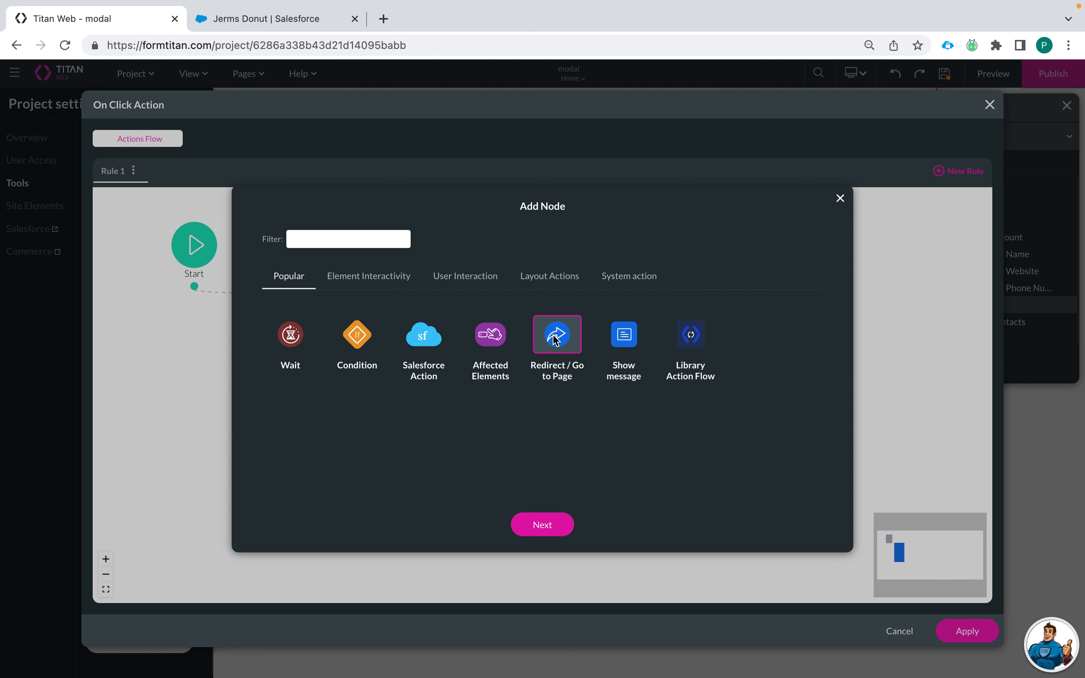
click(403, 277)
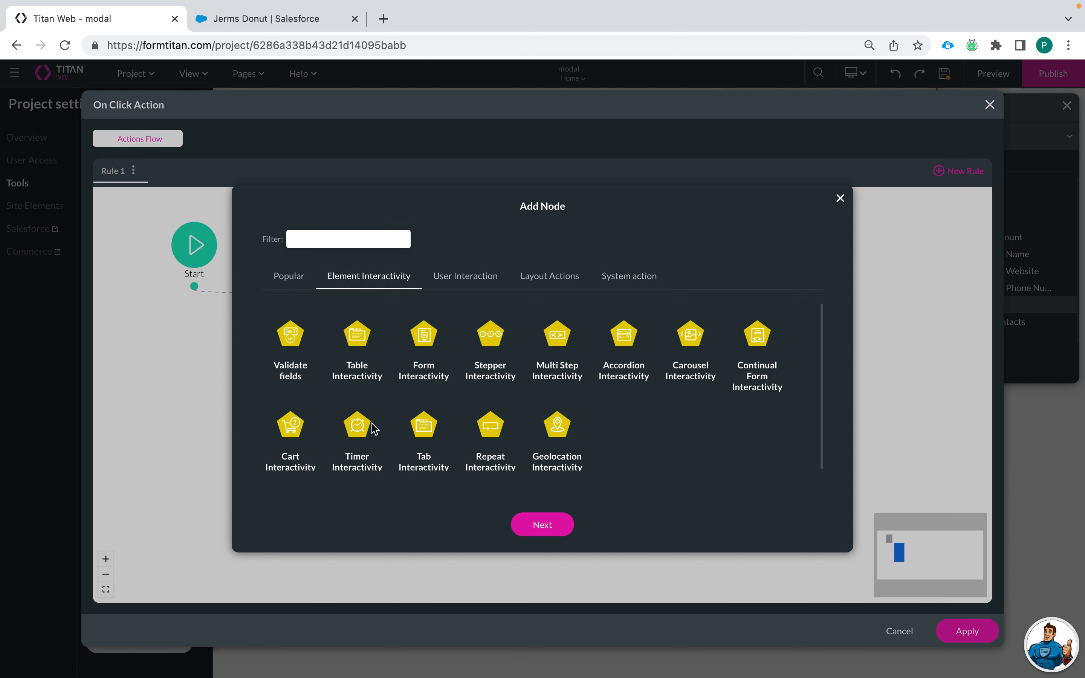
click(492, 336)
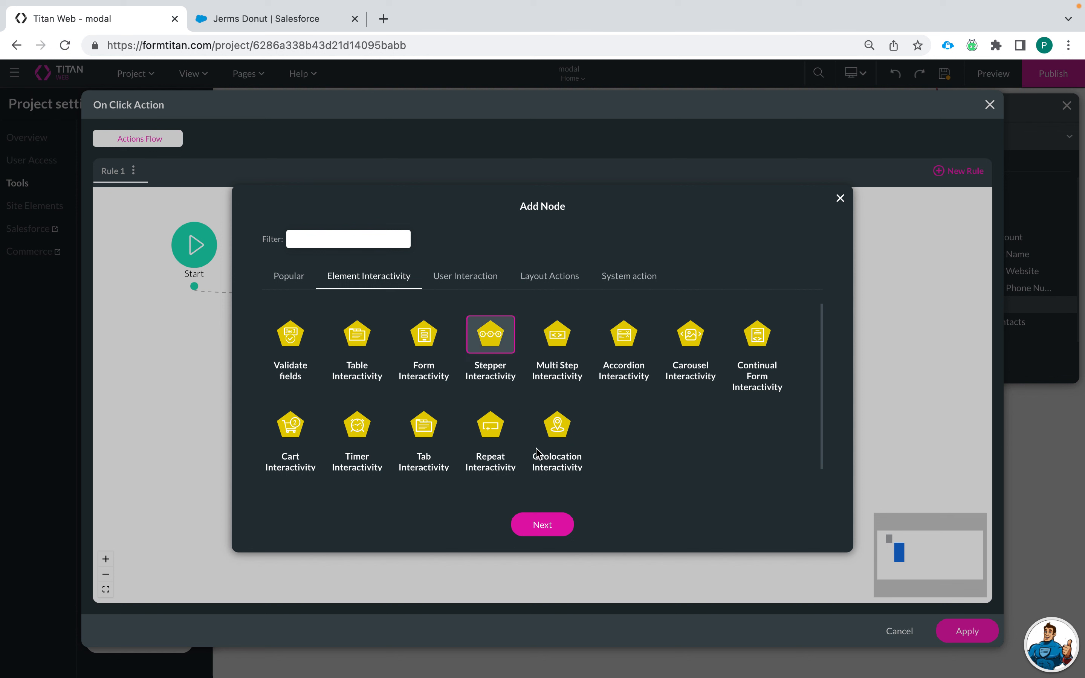
click(543, 525)
click(406, 249)
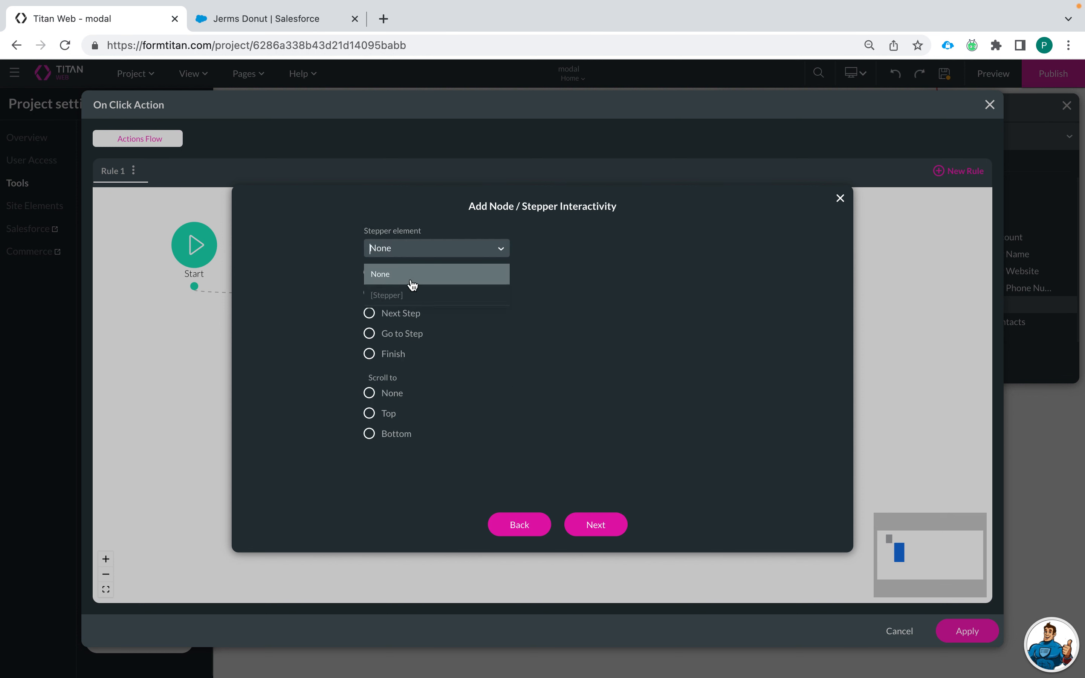
click(410, 290)
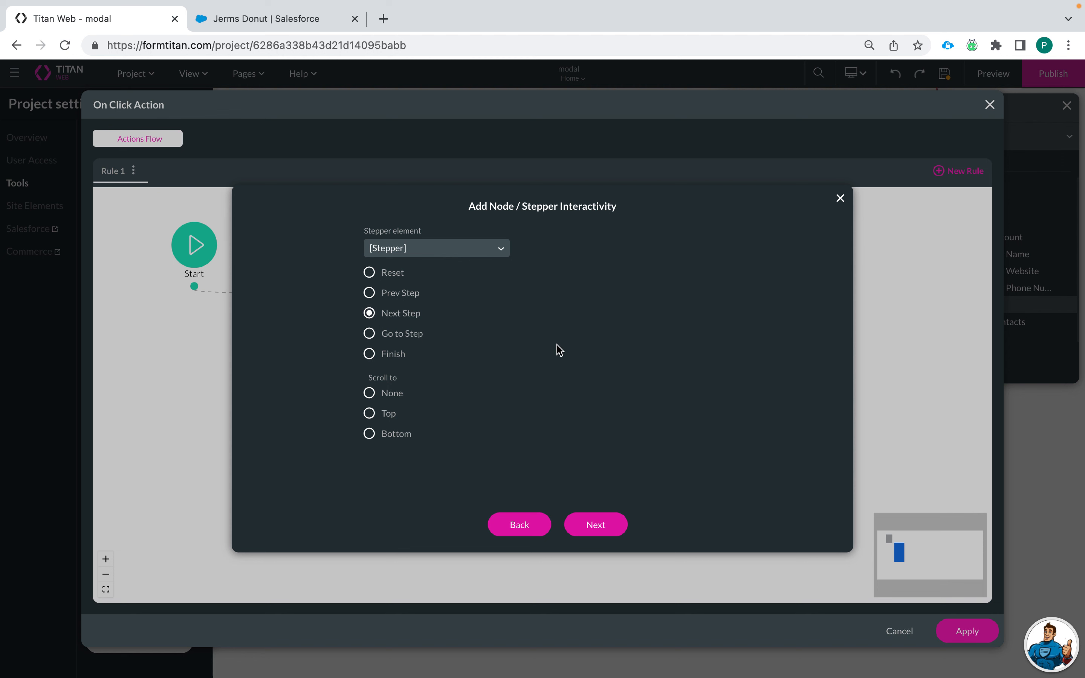
click(603, 523)
click(586, 525)
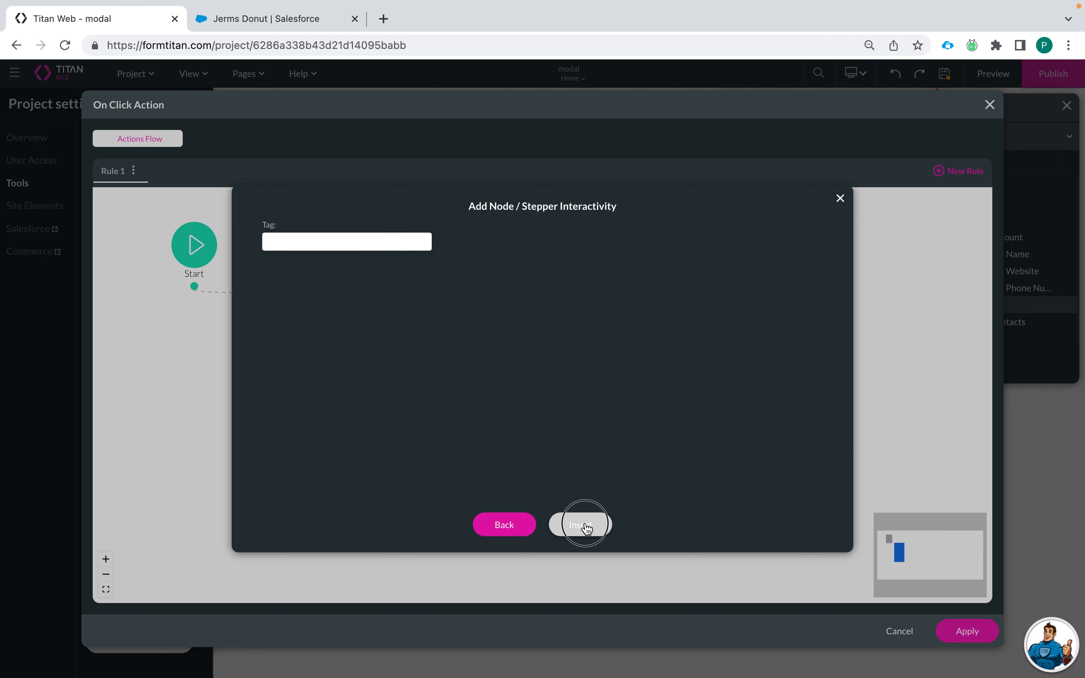
drag(380, 399, 414, 421)
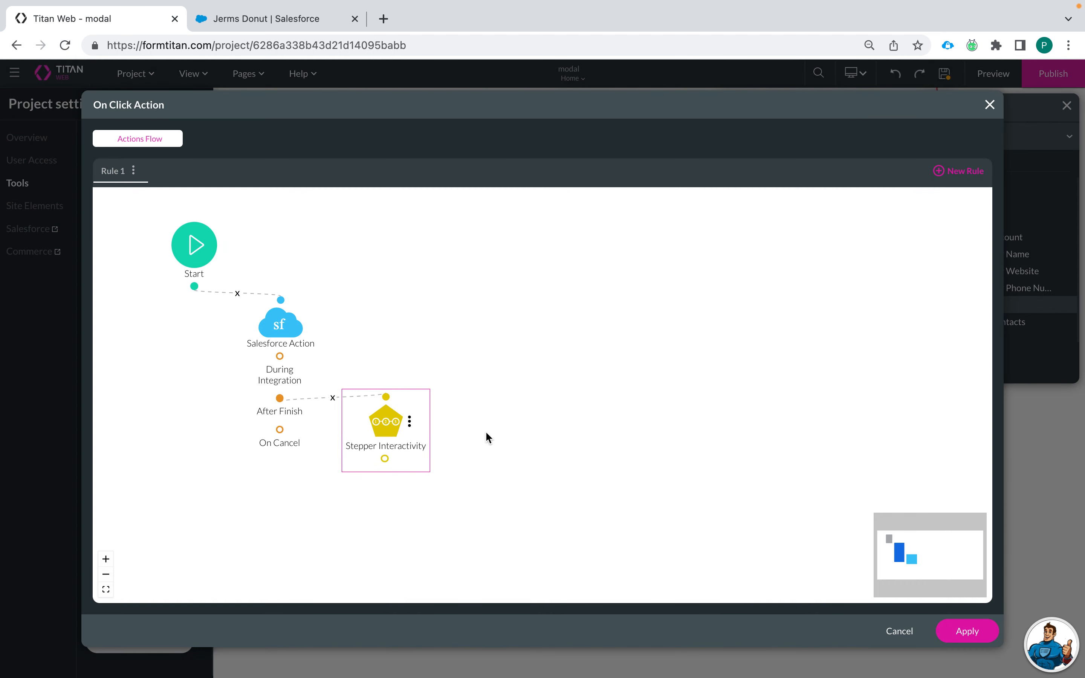
click(961, 630)
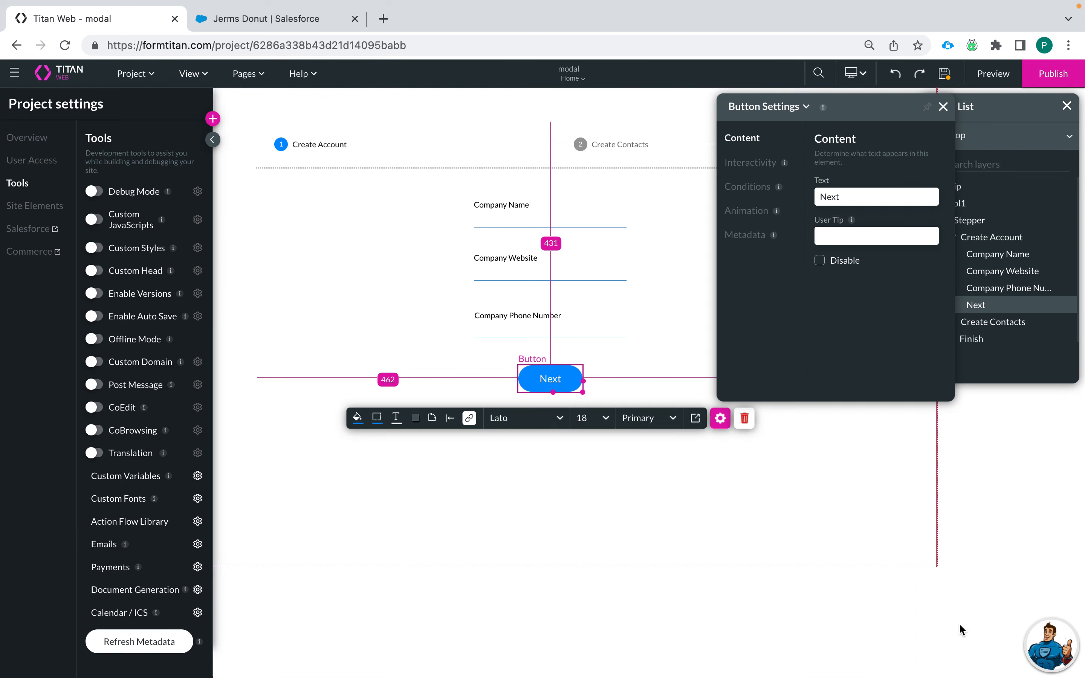
Step: Save the project and close the Next button's settings panel, returning to the Create Account step
click(945, 76)
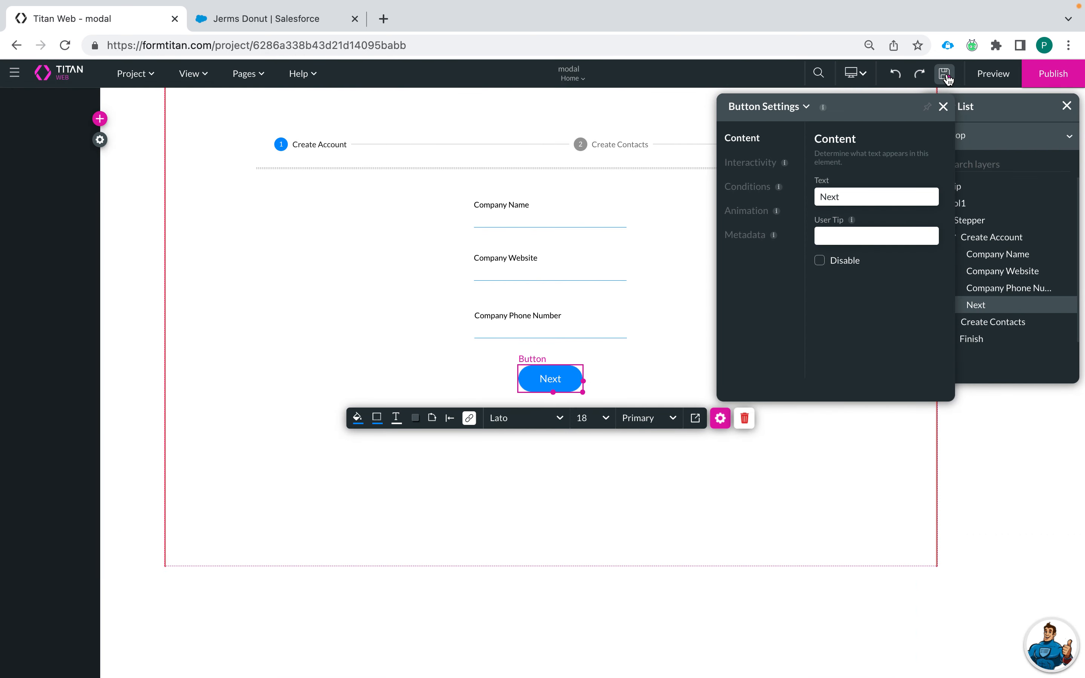
click(943, 106)
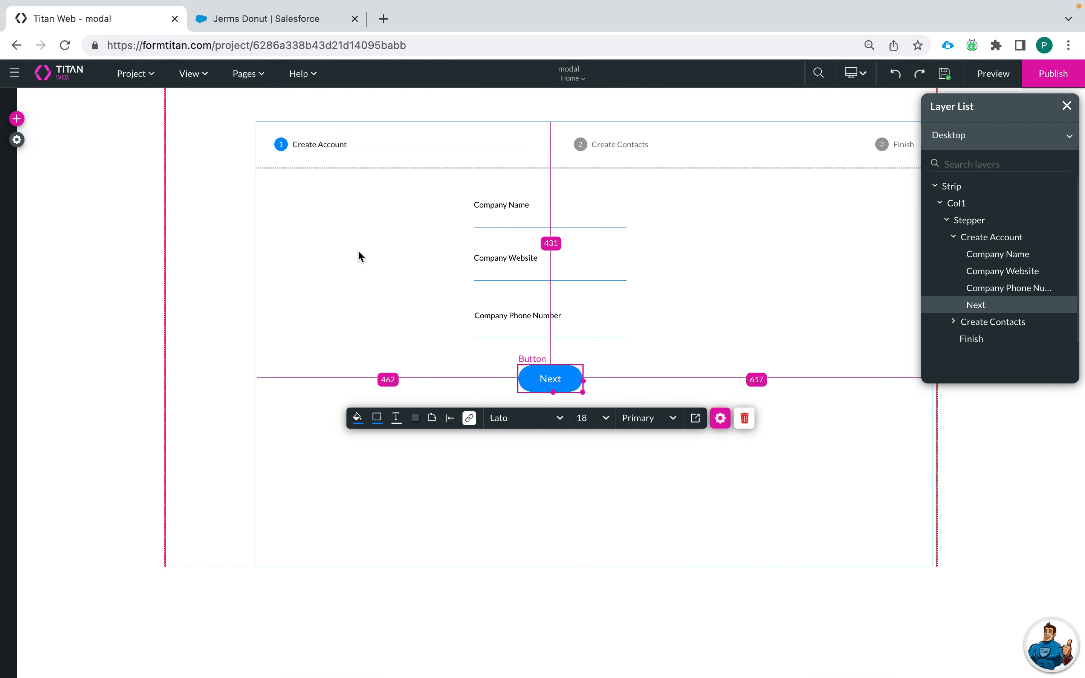
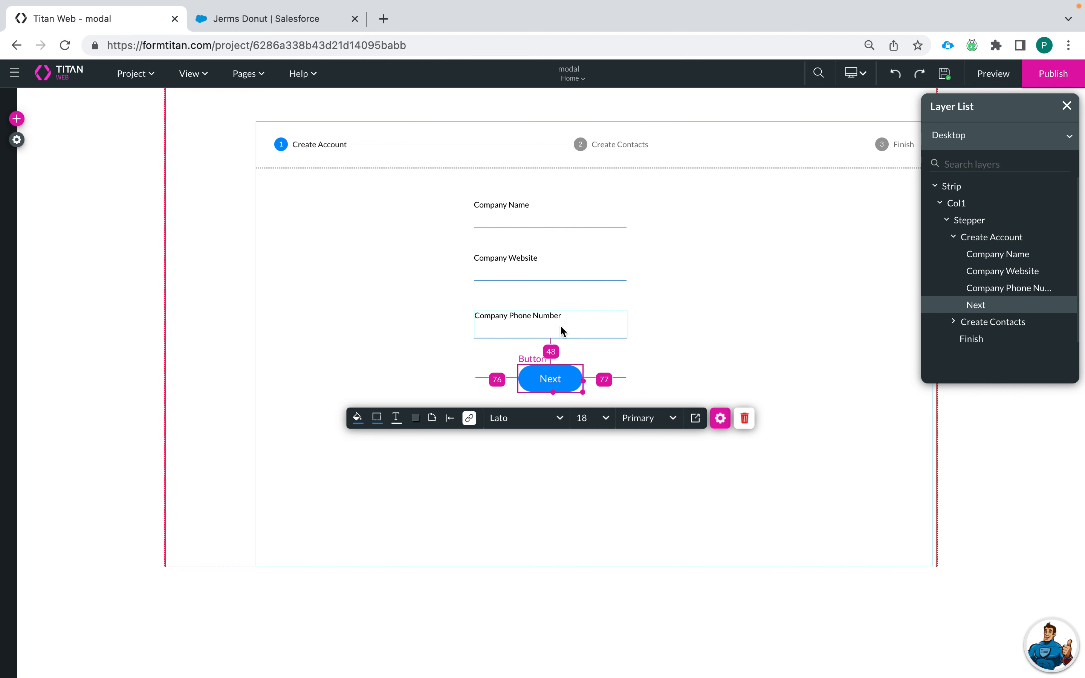
Step: On the Create Contacts step, open the On Click Action flow for the Add New Contact button
click(620, 138)
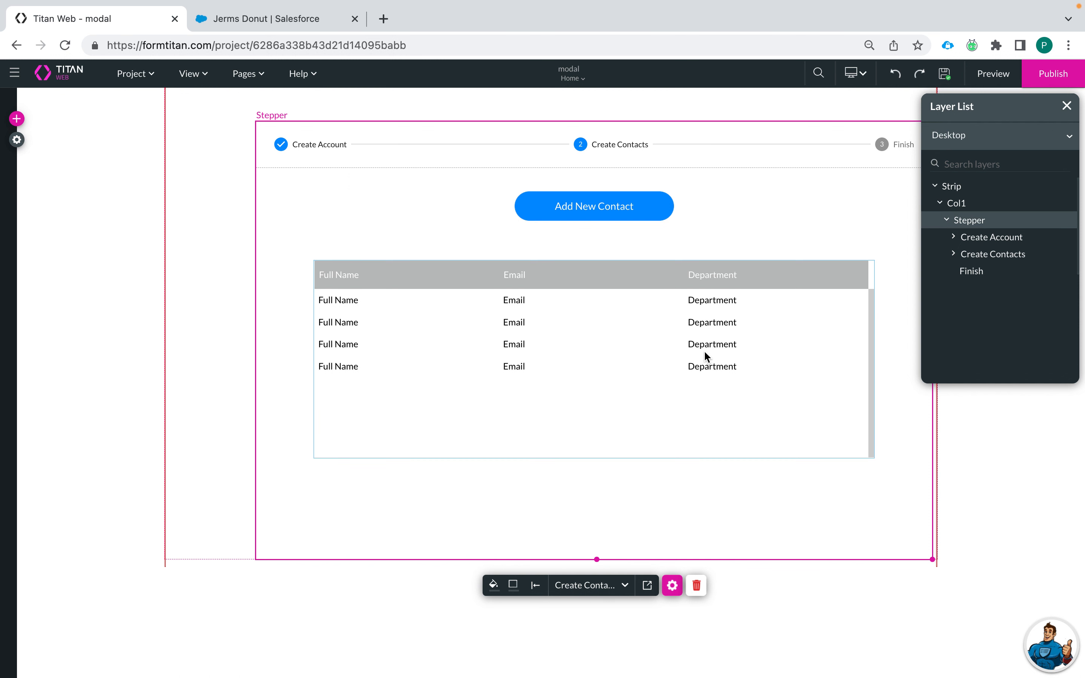
click(636, 365)
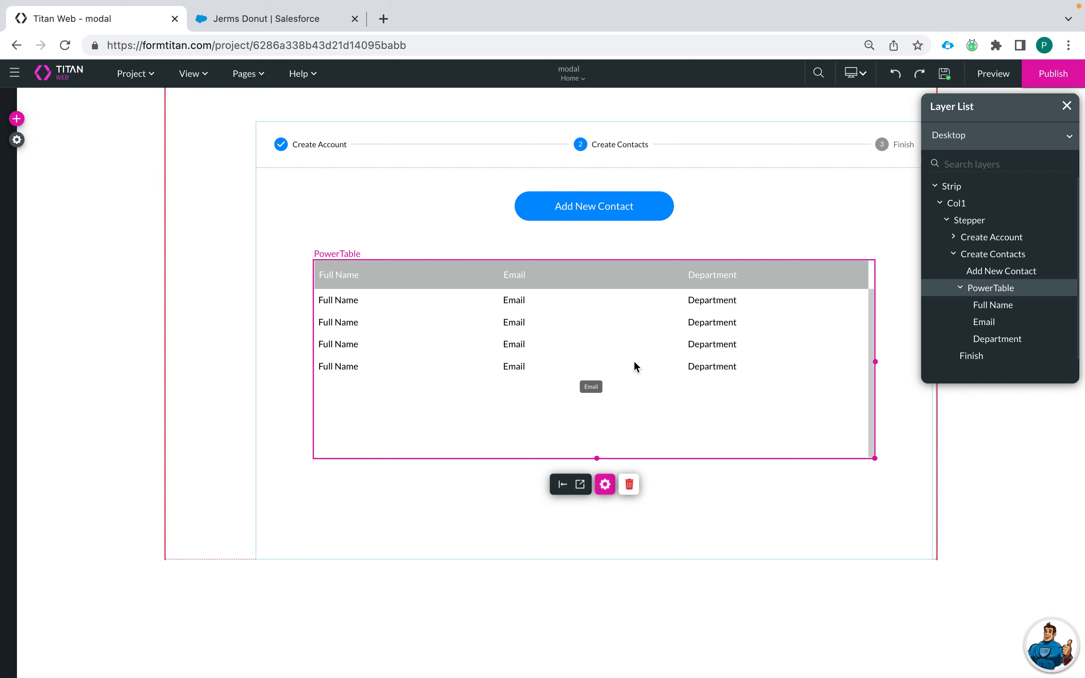
click(653, 219)
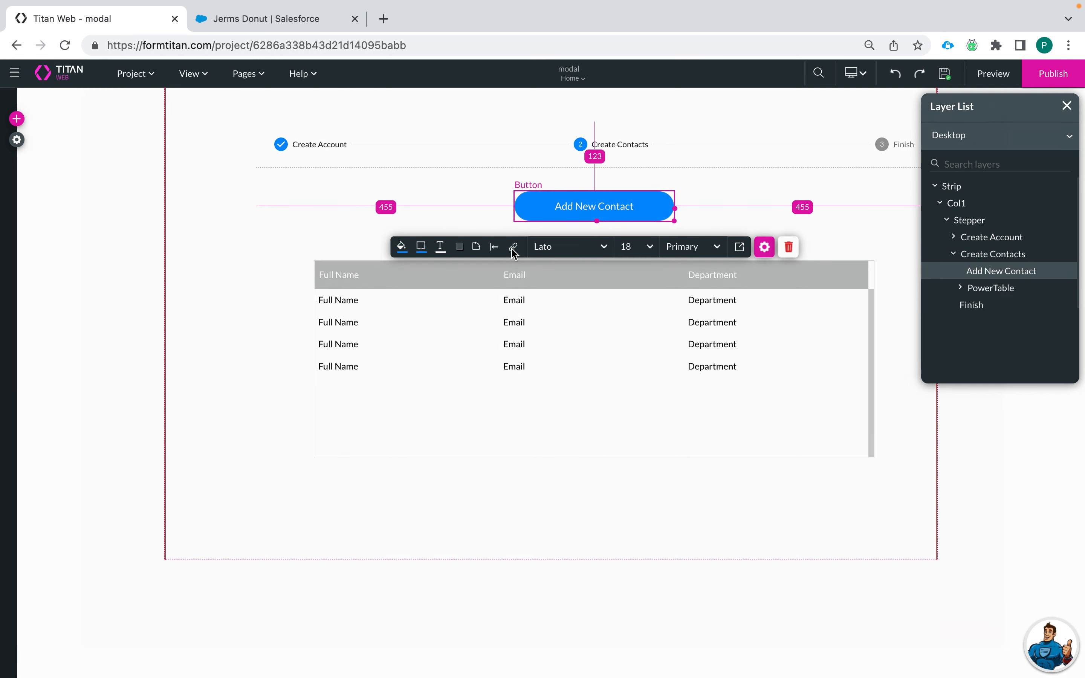
click(512, 247)
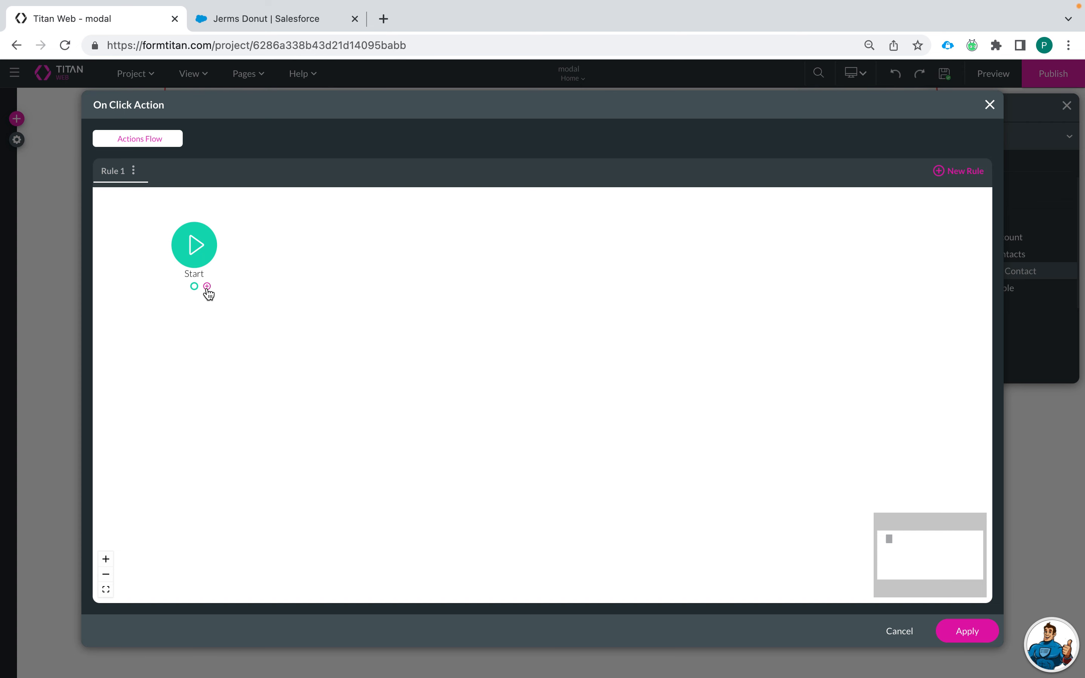
Step: Add a Redirect action after Start that opens internal Page 2 in a modal
click(207, 287)
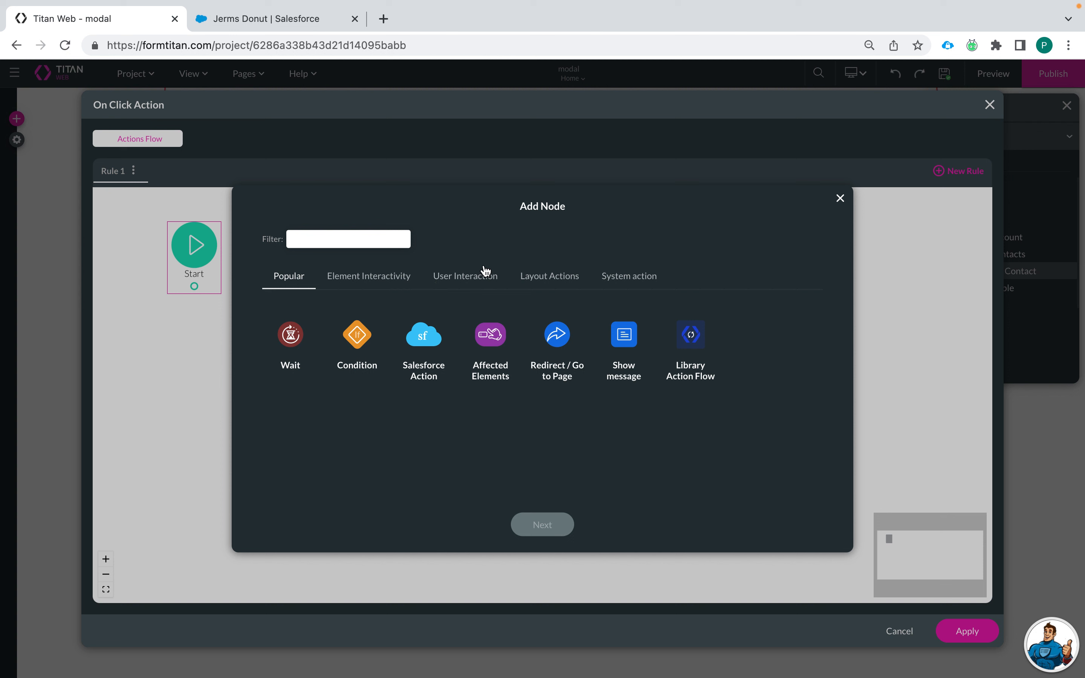
click(556, 336)
click(531, 525)
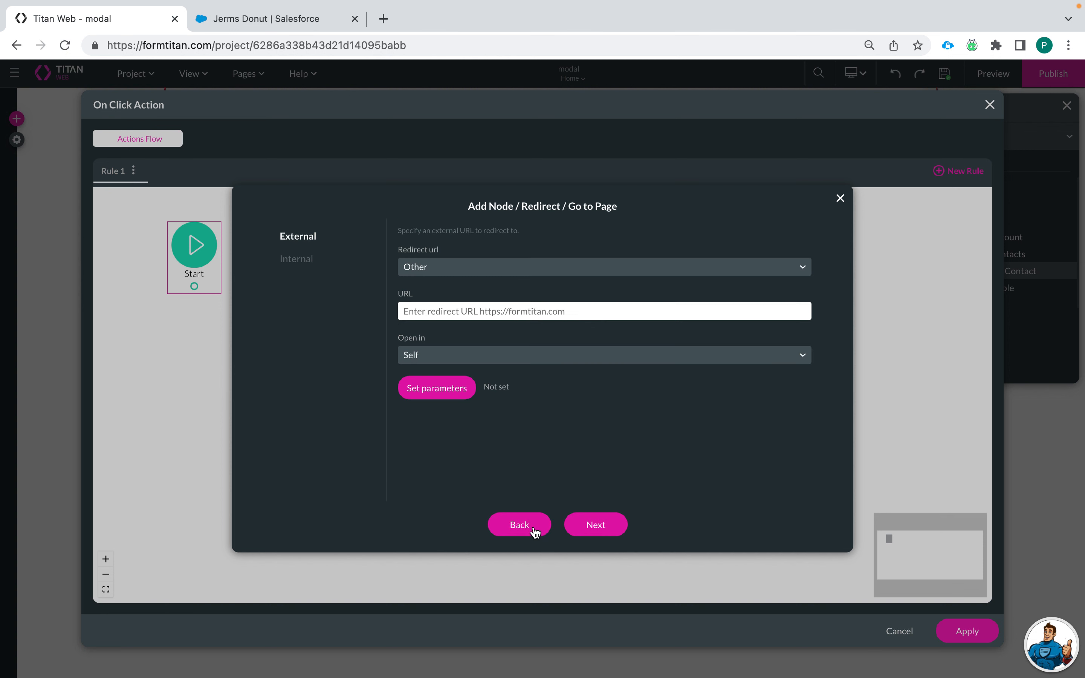
click(297, 258)
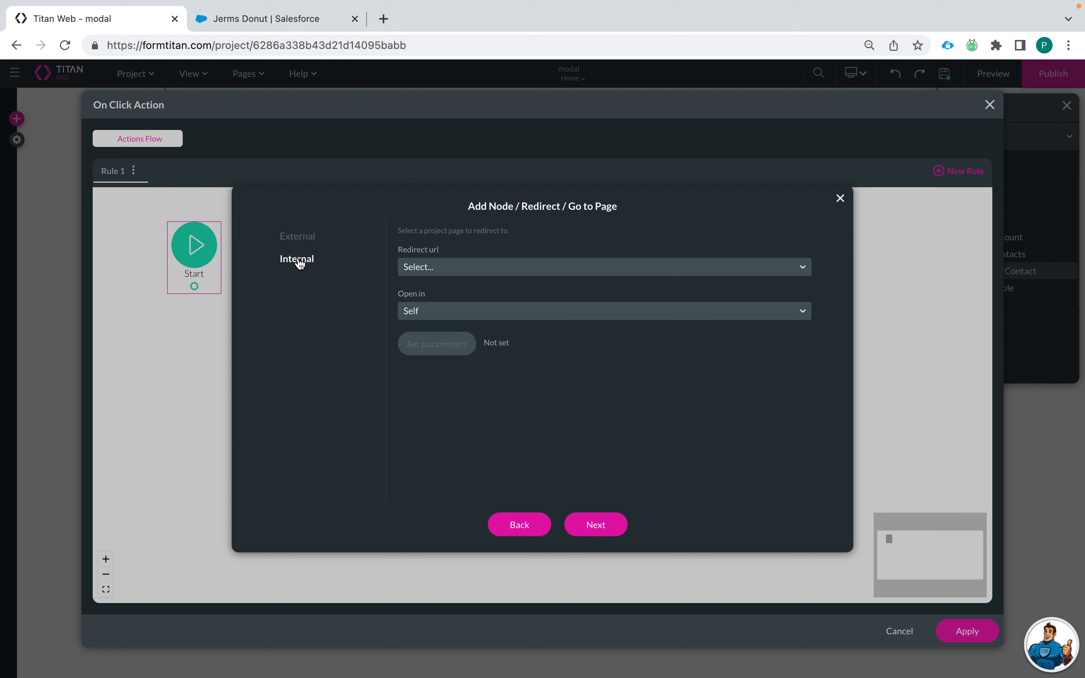
click(444, 269)
click(447, 336)
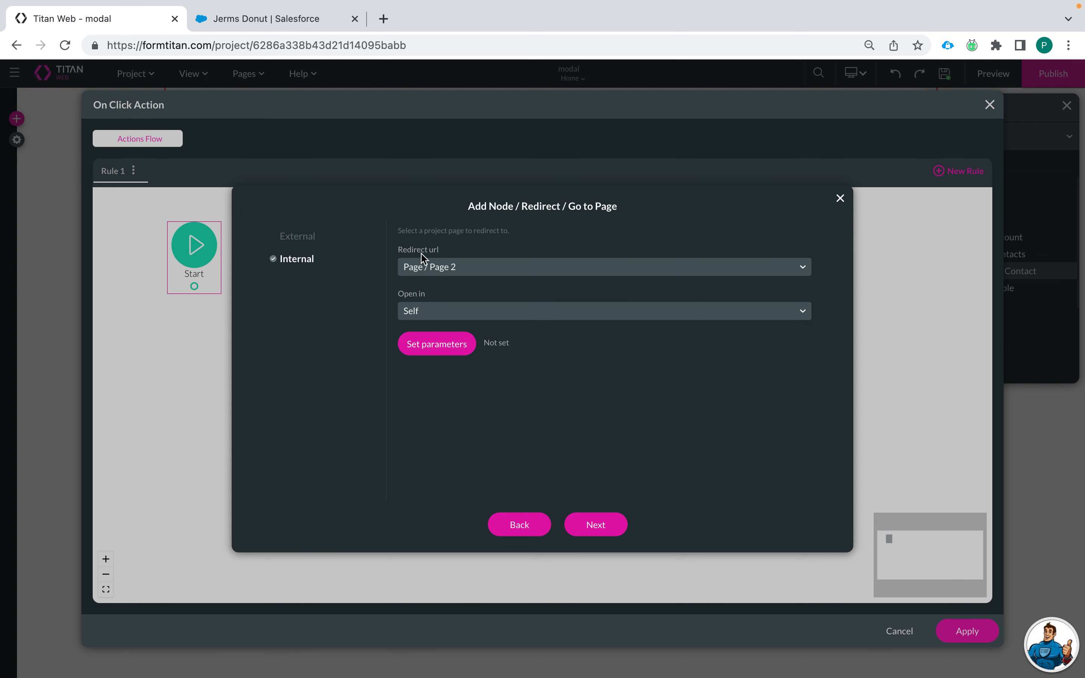
click(531, 319)
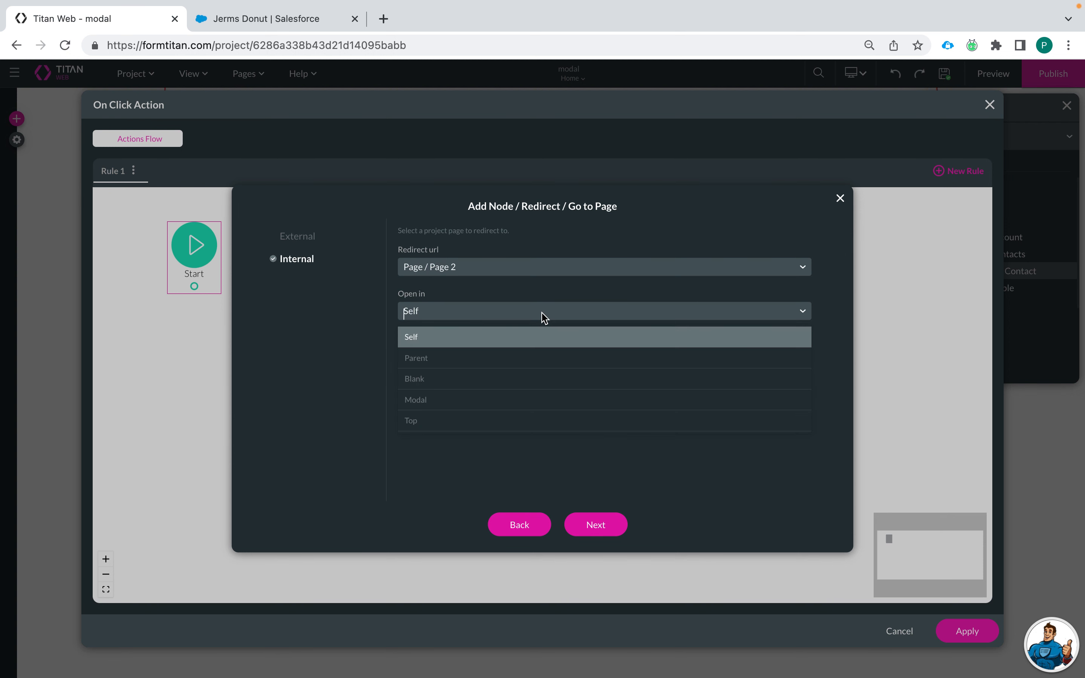
click(494, 395)
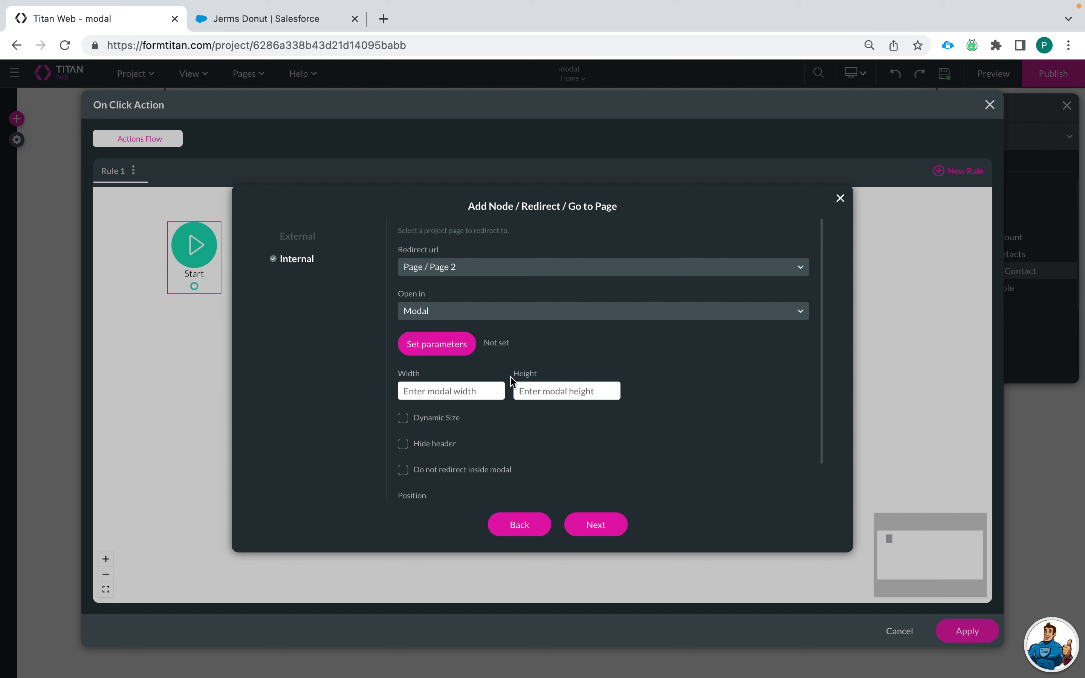
Step: Size the modal 1000 wide by 800 high, keeping its header shown
scroll(500, 358, down, 2)
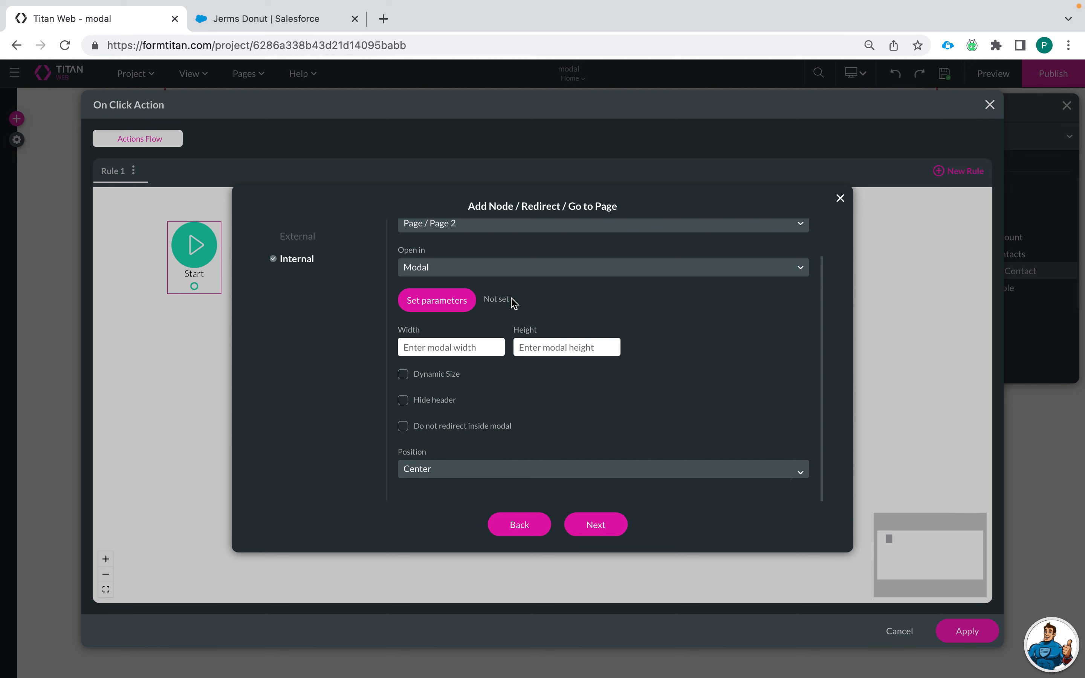
scroll(515, 305, up, 2)
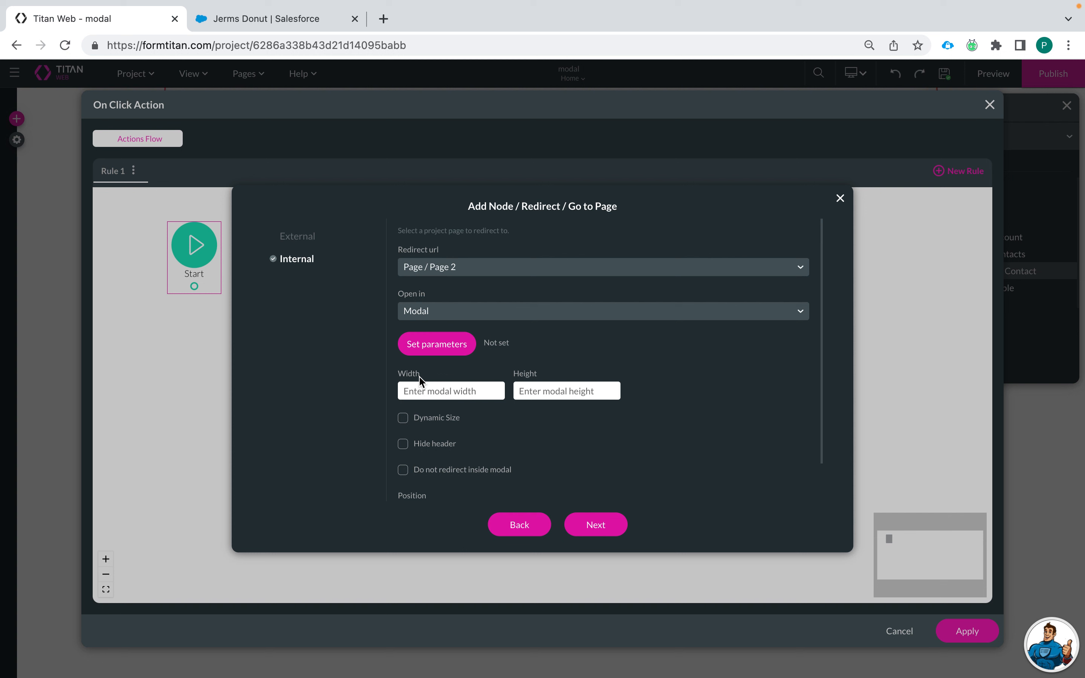
click(453, 386)
text(1000)
click(546, 386)
text(800)
click(562, 444)
scroll(563, 446, down, 2)
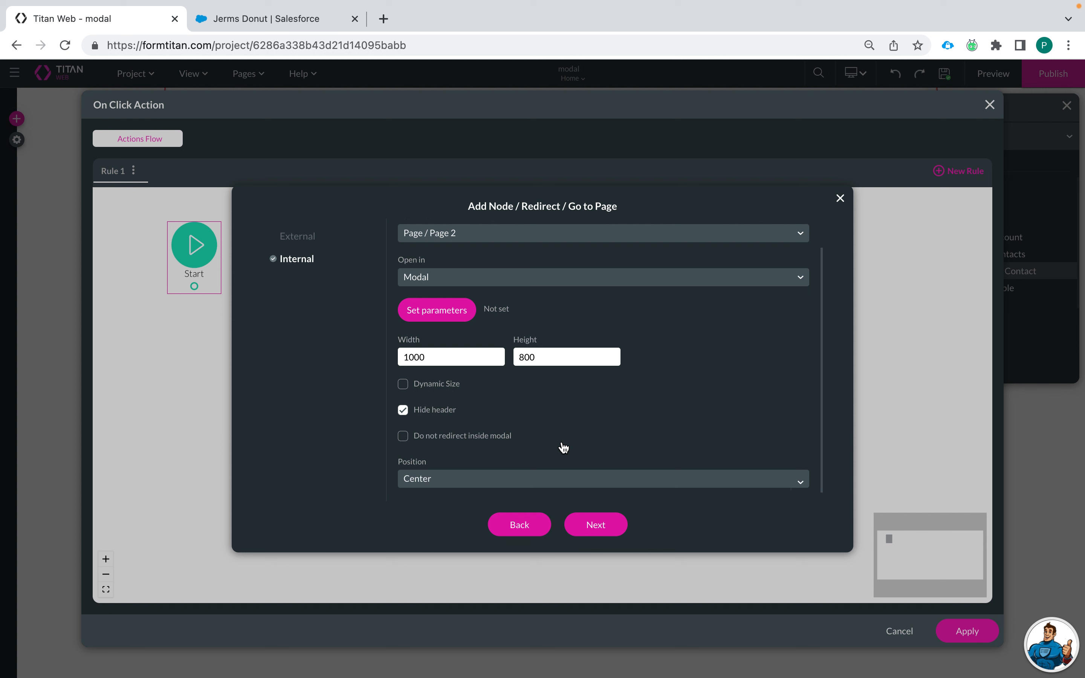
click(404, 412)
scroll(456, 430, down, 1)
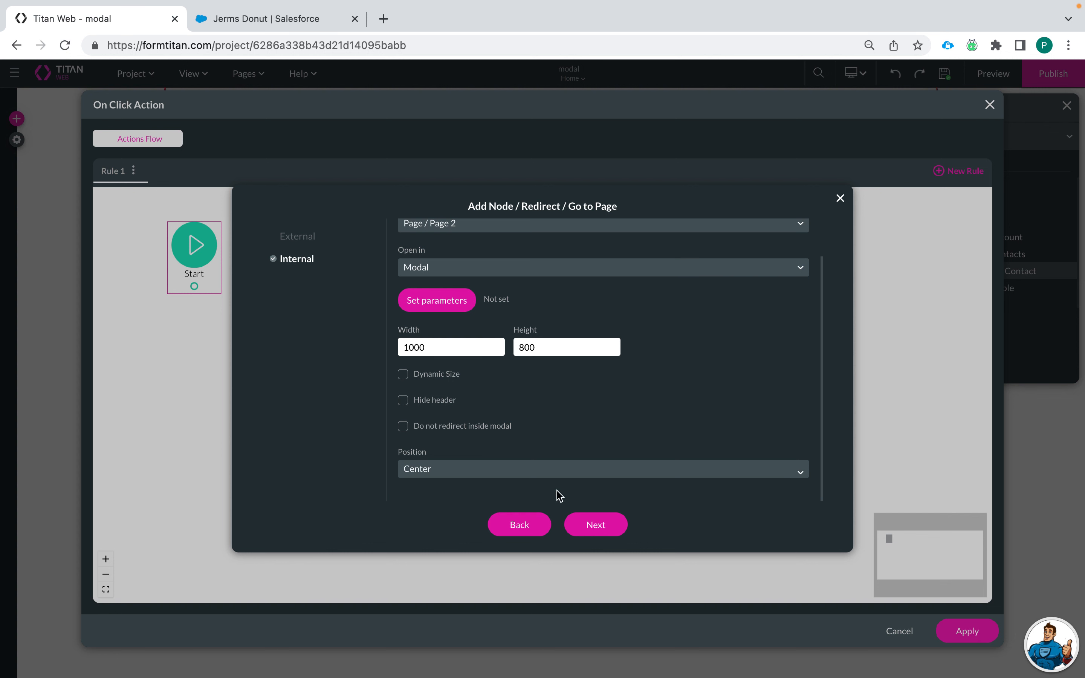
Step: Tag the action 'Open Modal', insert it and apply the click action
click(597, 529)
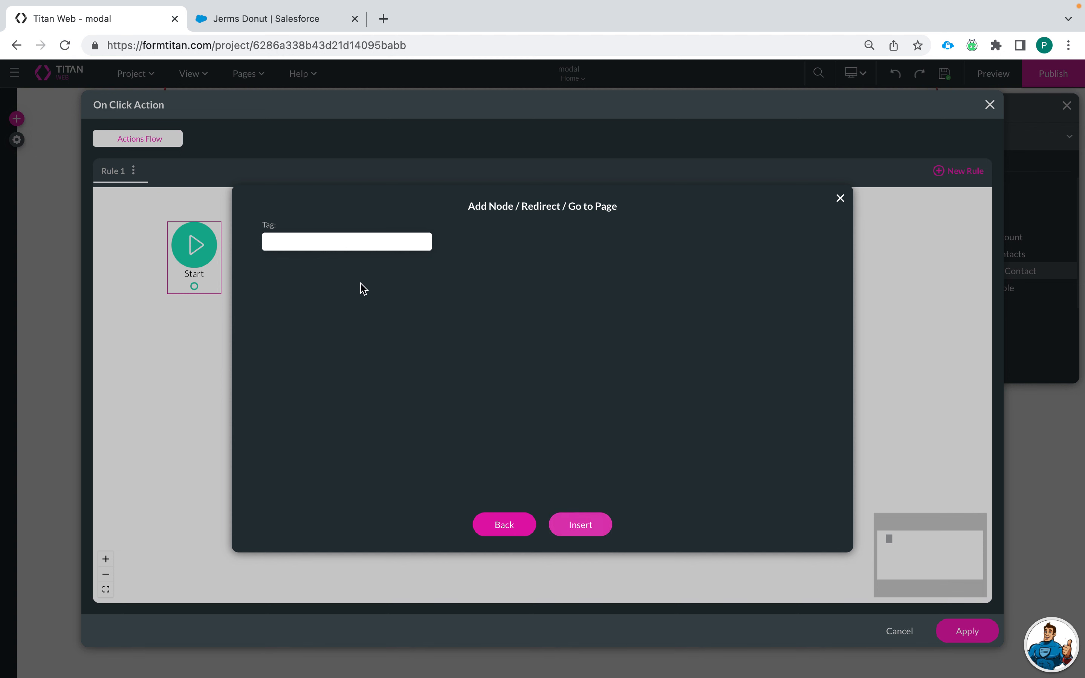
click(375, 240)
text(odal)
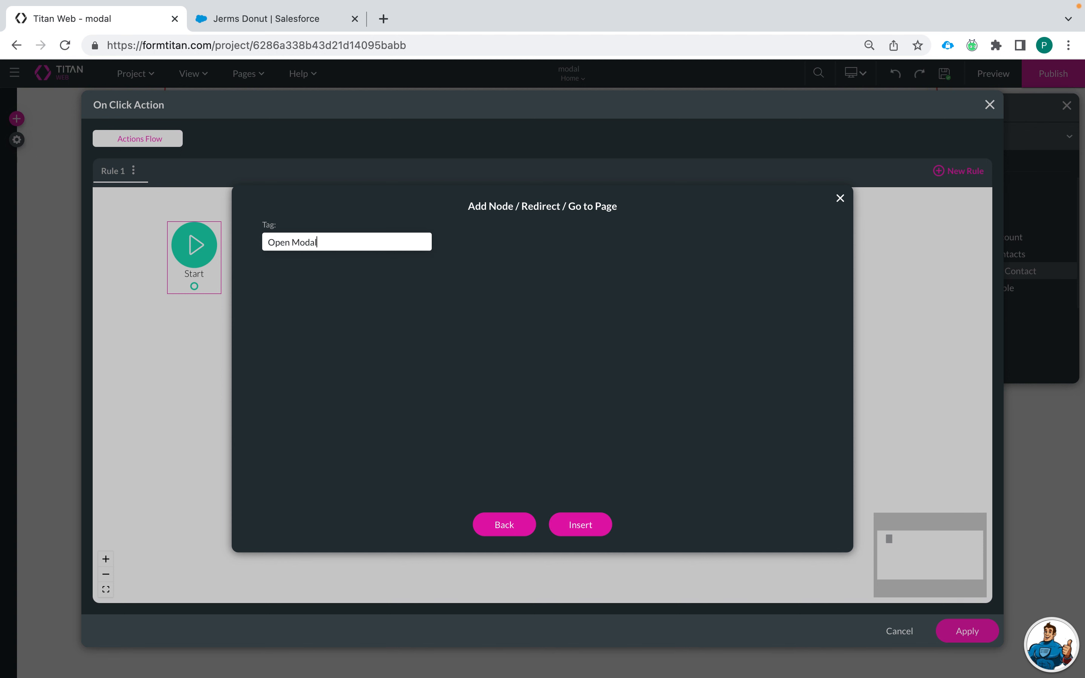
click(591, 522)
click(967, 636)
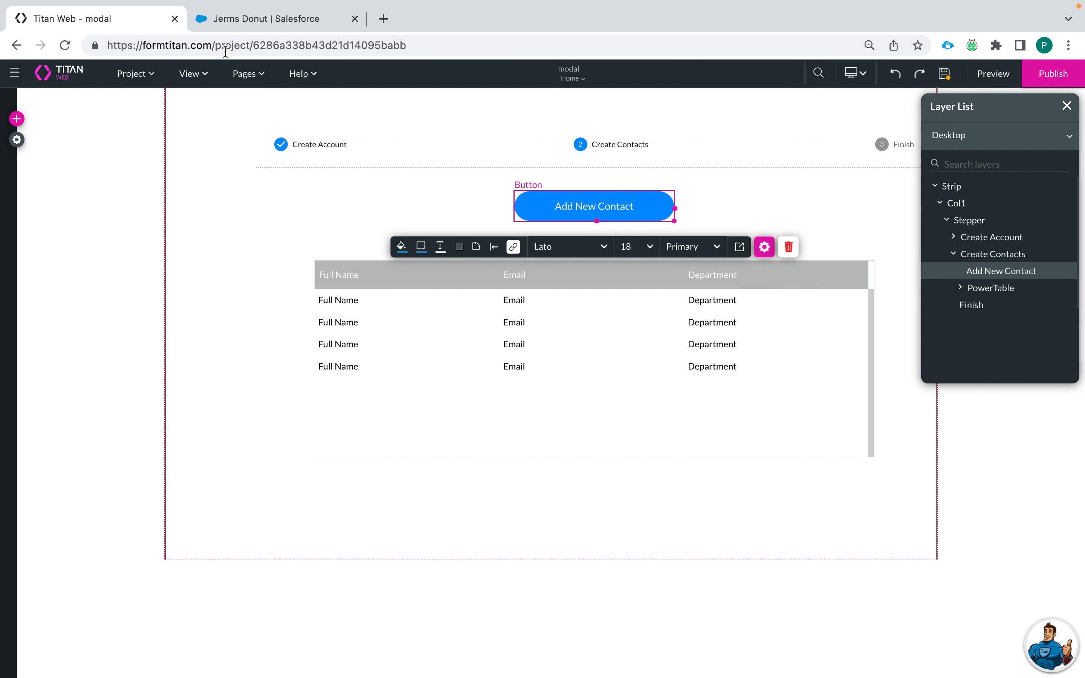
Step: Save and switch to editing Page 2, inspecting its contact form fields
click(245, 75)
click(259, 127)
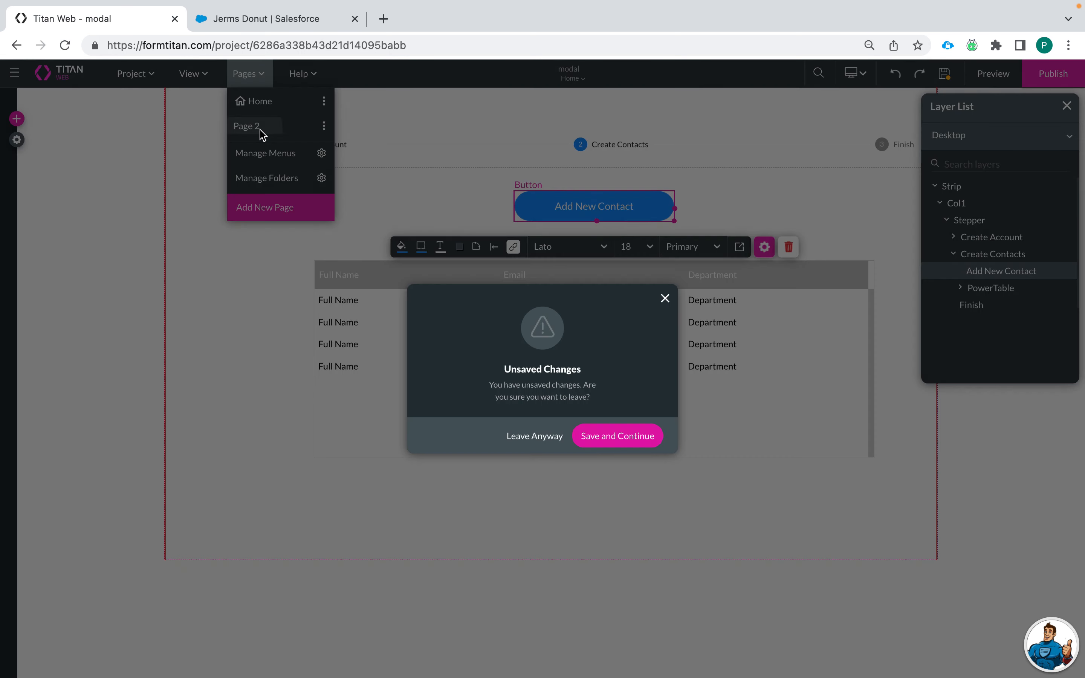
click(610, 442)
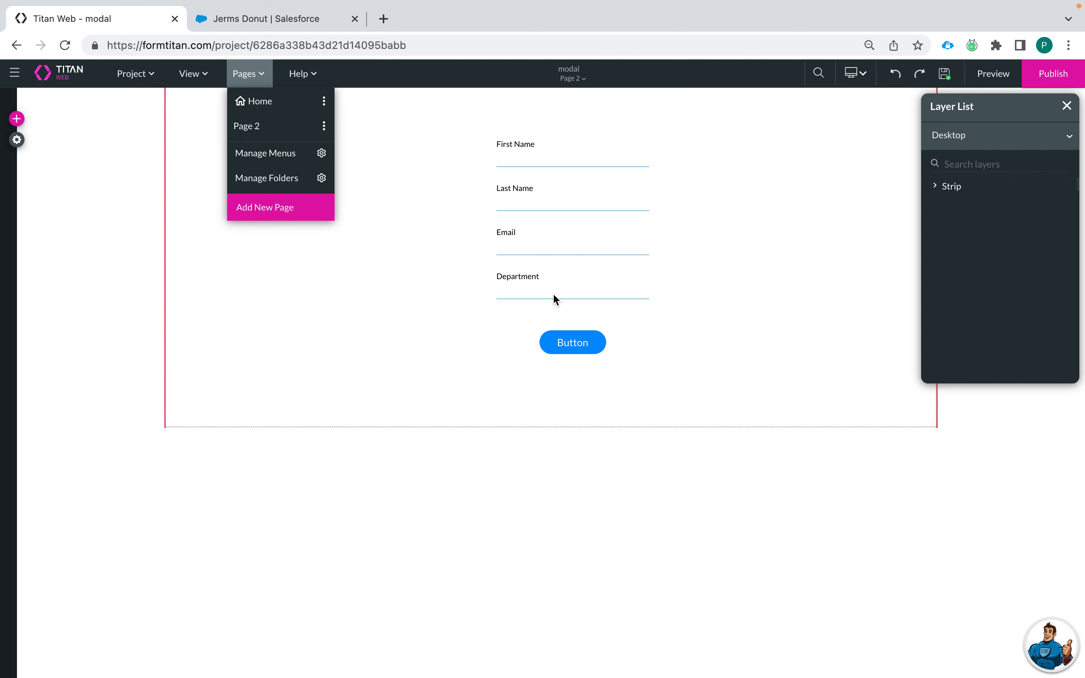
click(564, 160)
click(563, 209)
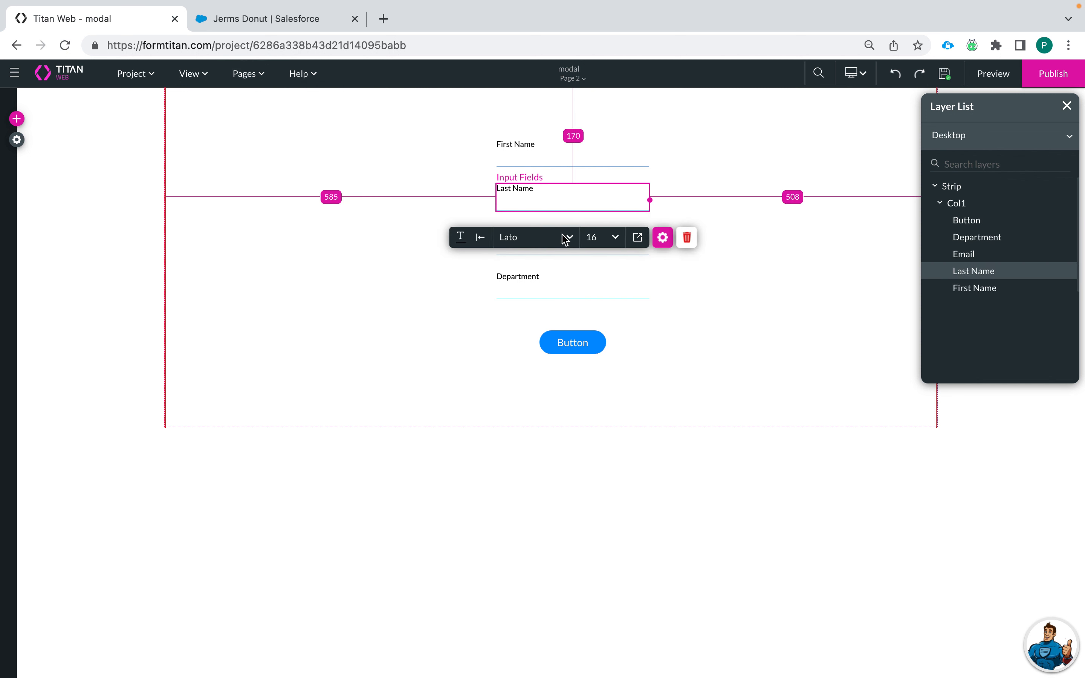
click(445, 283)
click(528, 242)
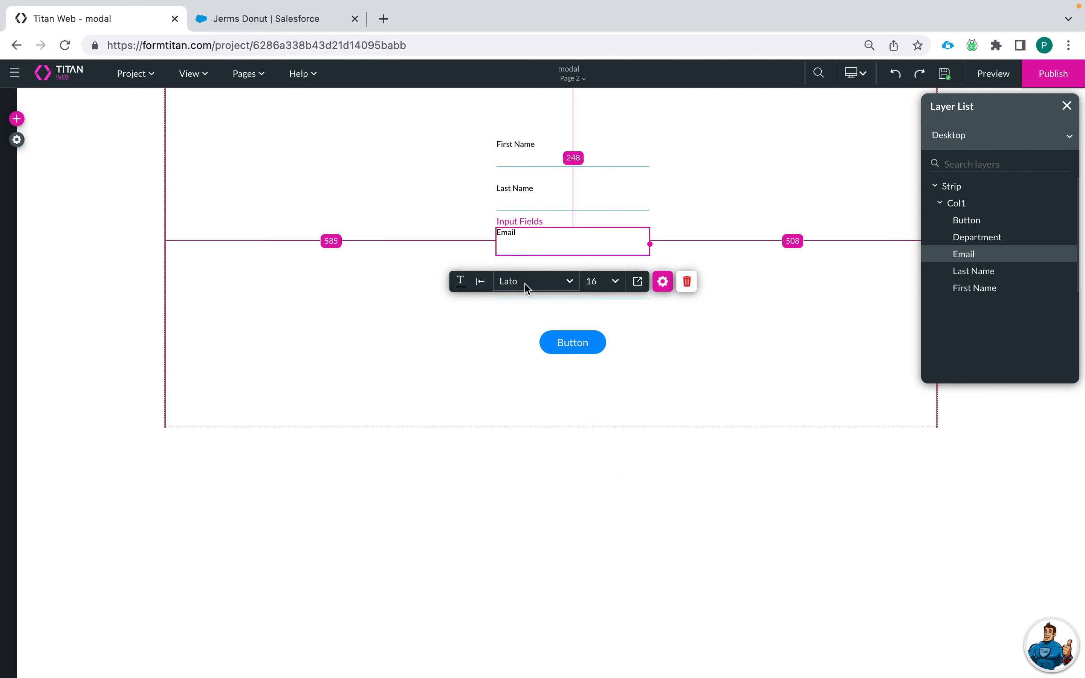
click(484, 314)
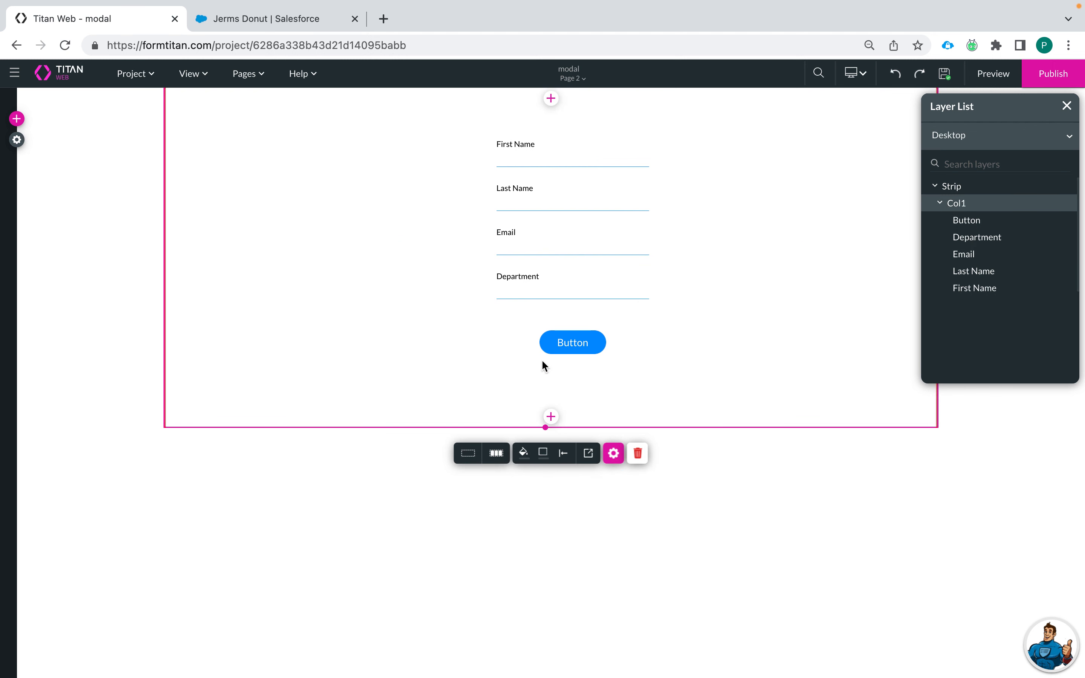
Step: Relabel the form's button to 'Create Contact' and drag it taller
click(570, 346)
click(742, 380)
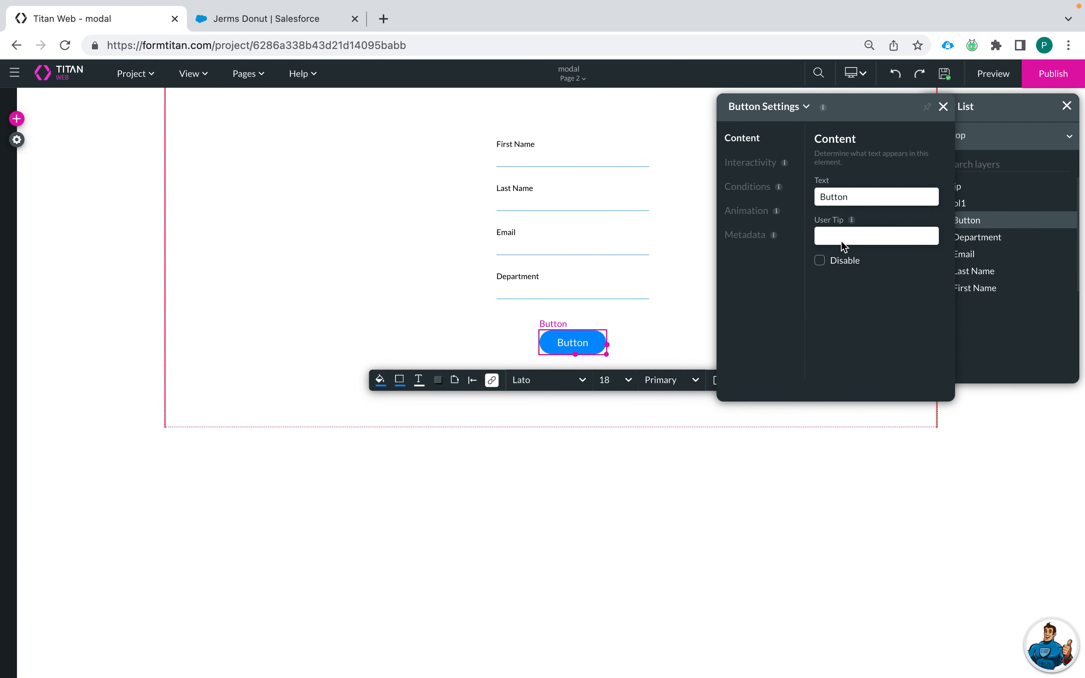
double_click(856, 196)
text(Create Contact)
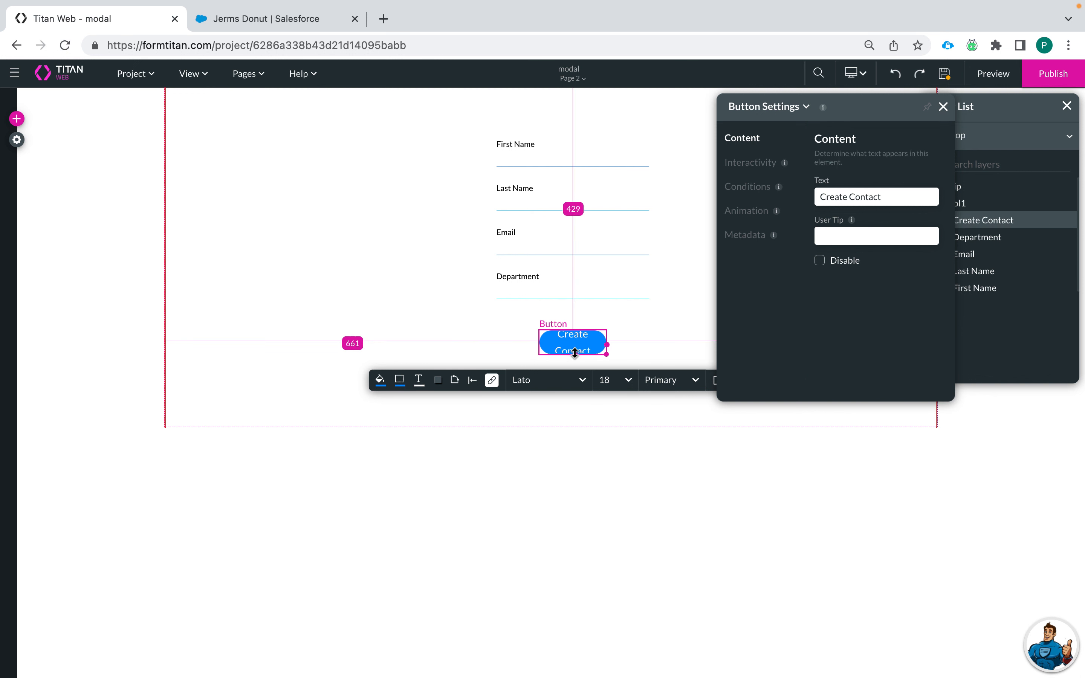
drag(575, 354, 575, 362)
click(453, 335)
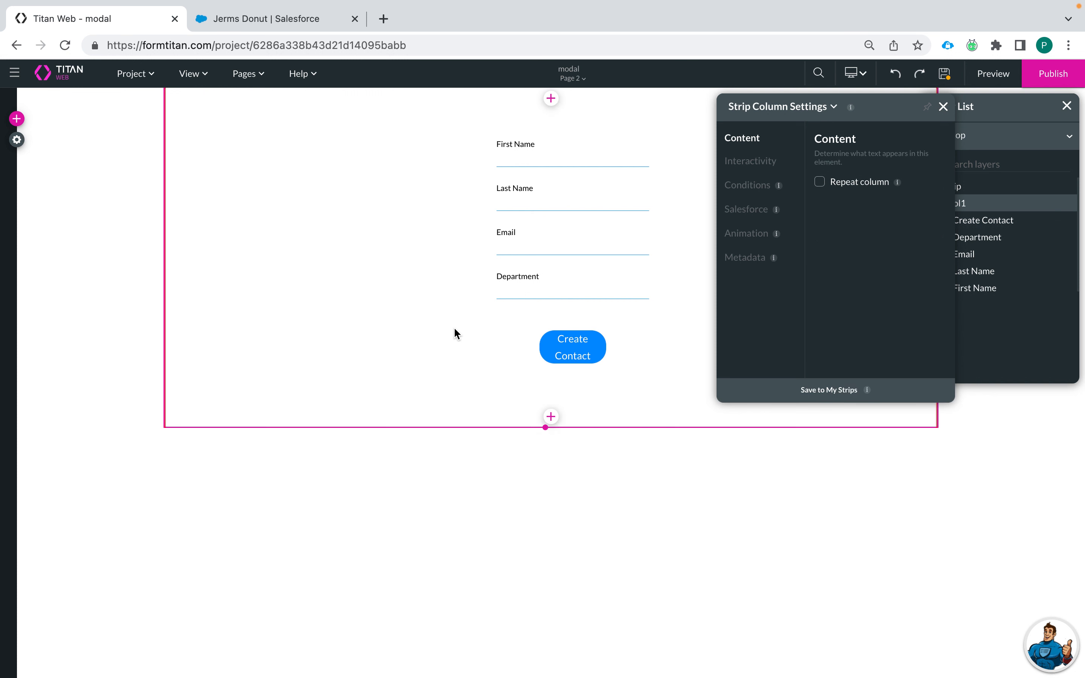
click(579, 358)
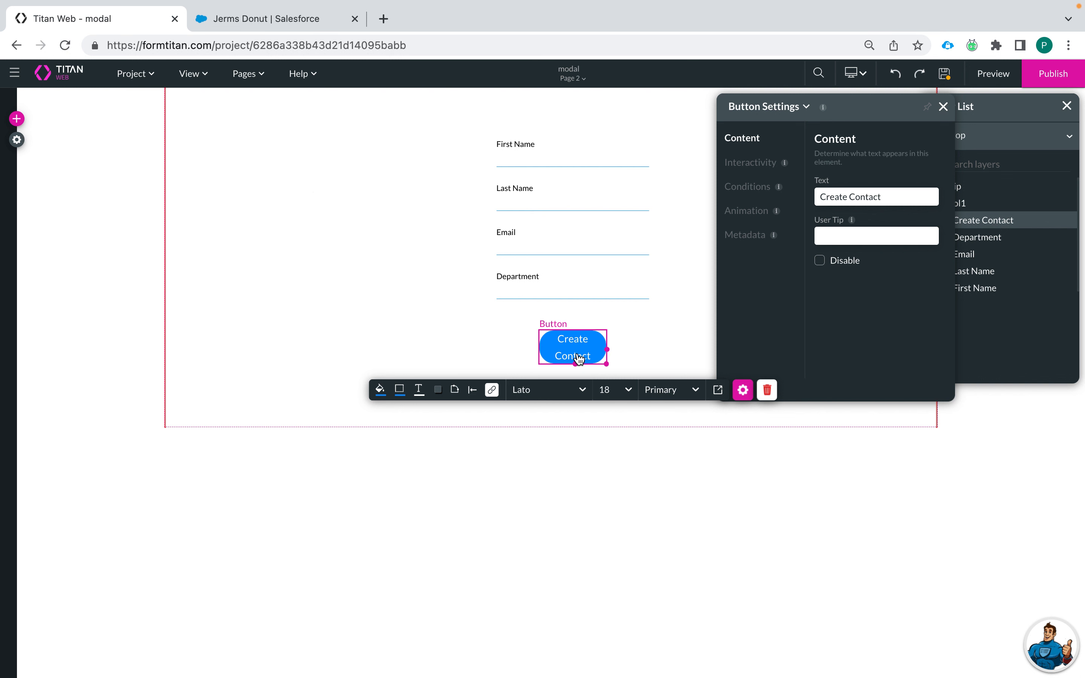
click(246, 76)
click(279, 102)
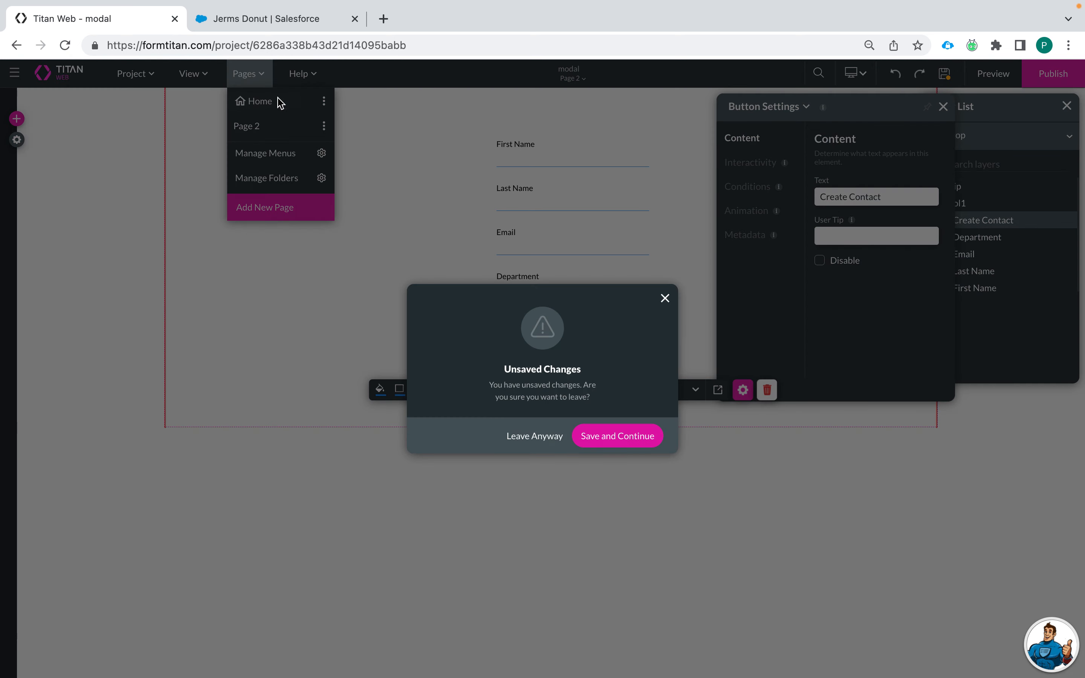
Step: Save, return to Home, and place a secondary button below the contacts table
click(593, 438)
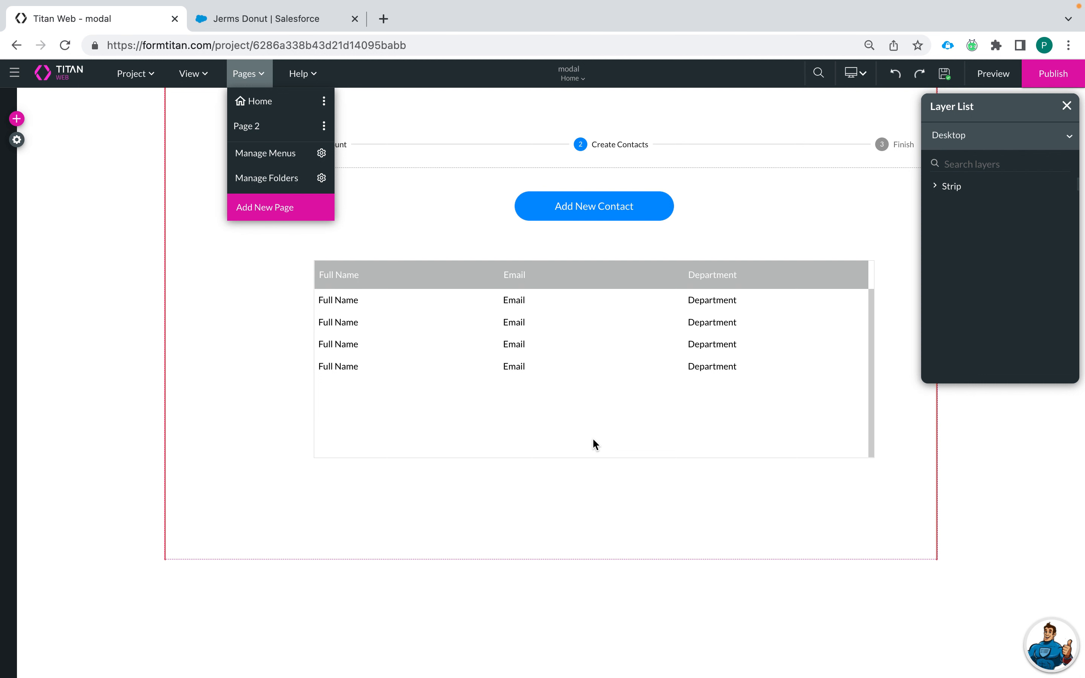
click(606, 331)
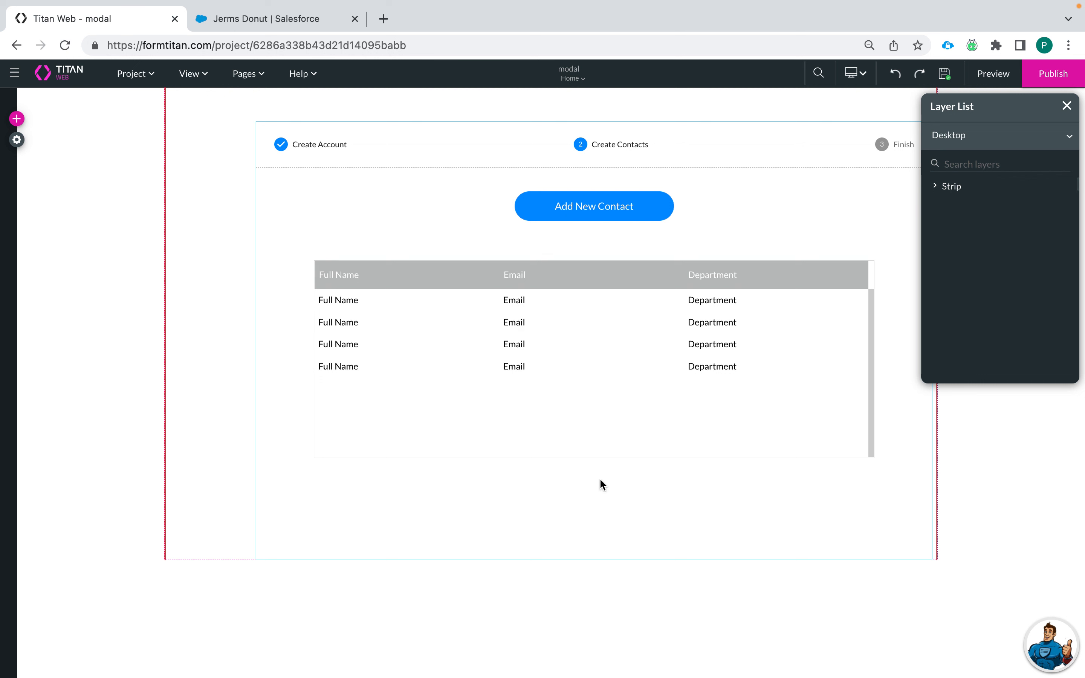
click(16, 118)
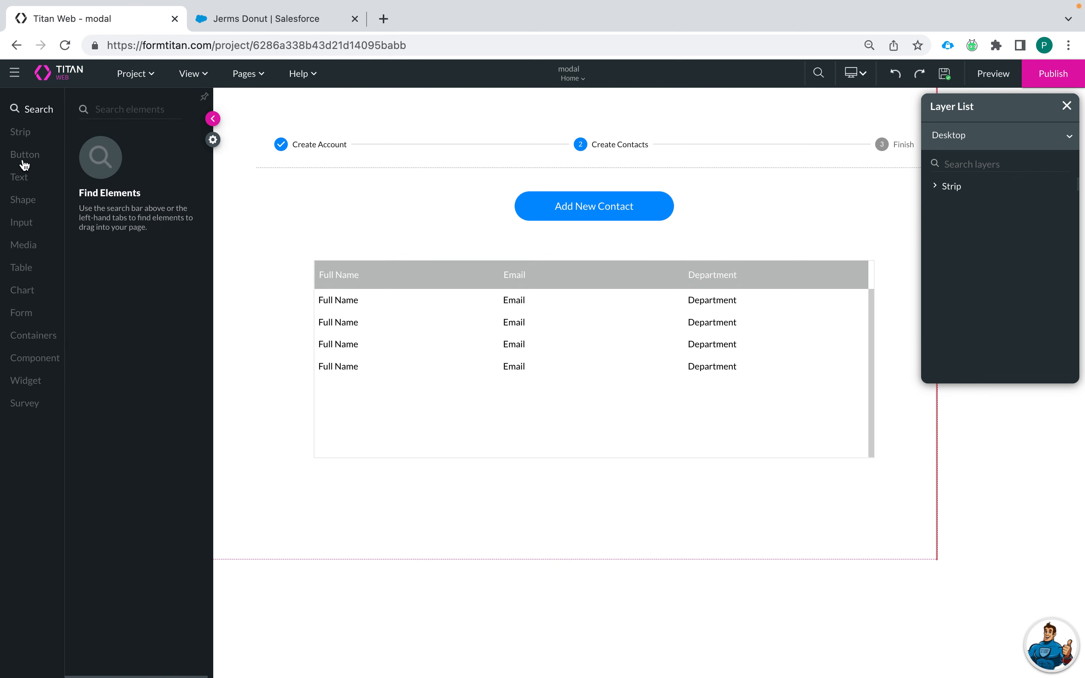
click(24, 157)
drag(129, 182, 561, 495)
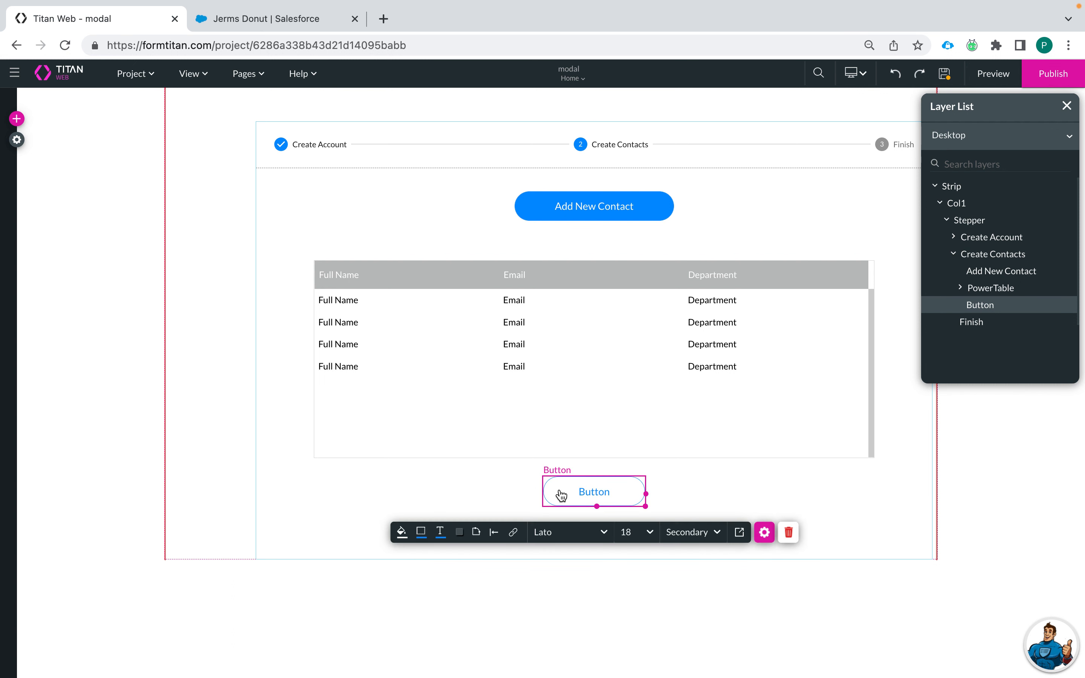
Step: Change the new button's label to 'Finish' and close the stepper settings
click(764, 533)
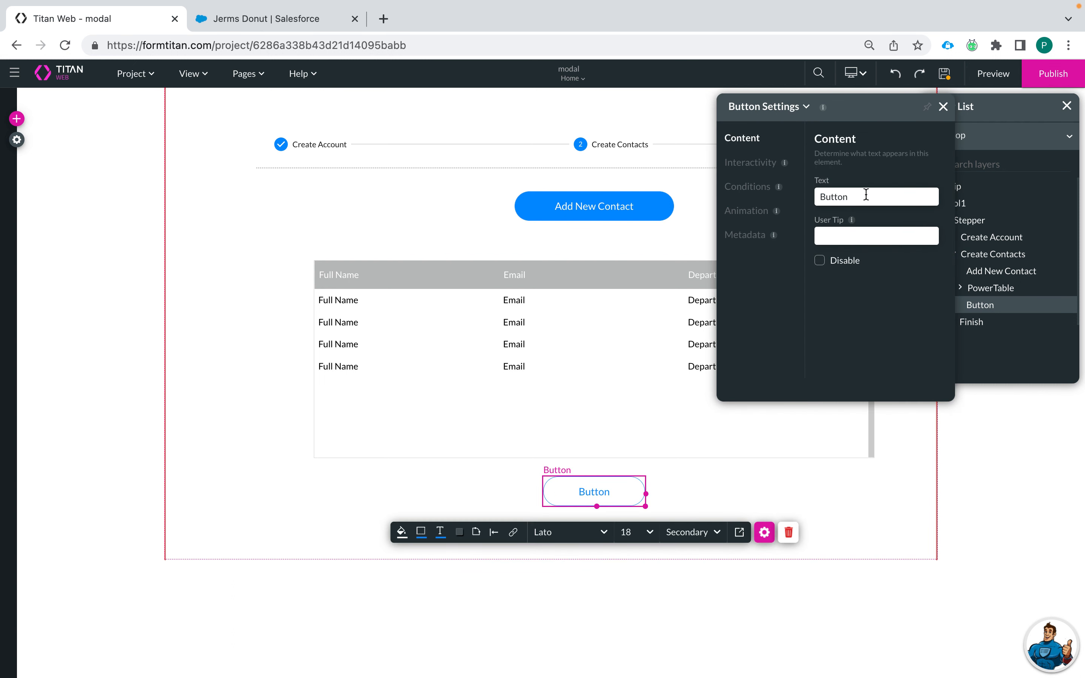
drag(866, 195, 757, 197)
text(Finish)
click(736, 473)
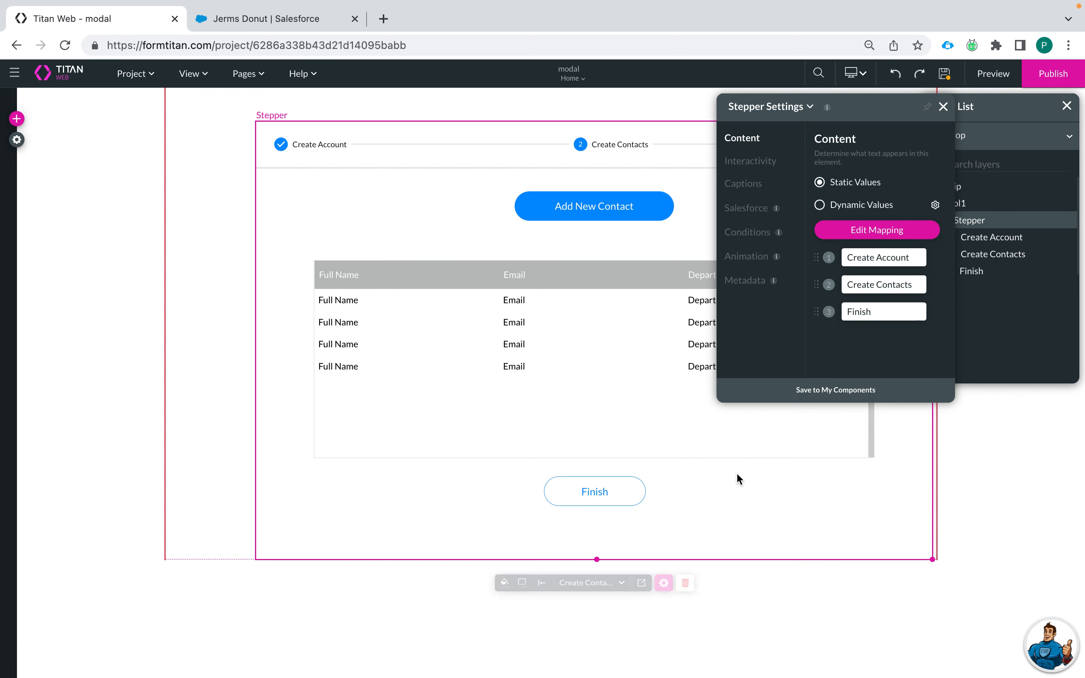
click(944, 107)
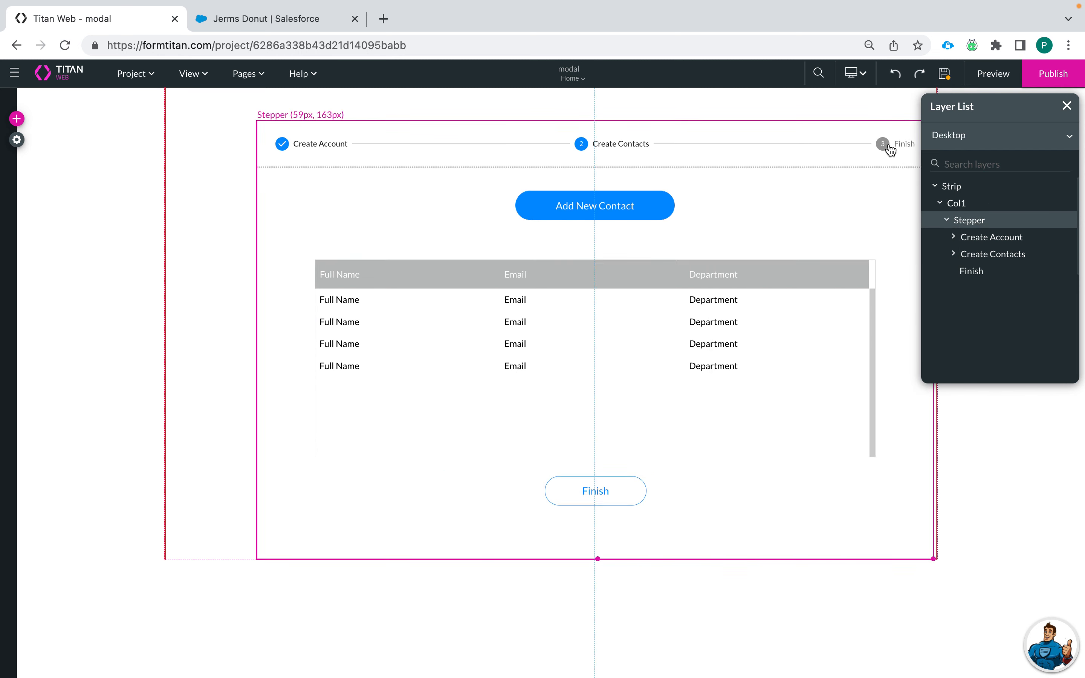
Step: Place a Title text in the Finish step reading 'Thank you for Registering.'
click(883, 143)
click(16, 118)
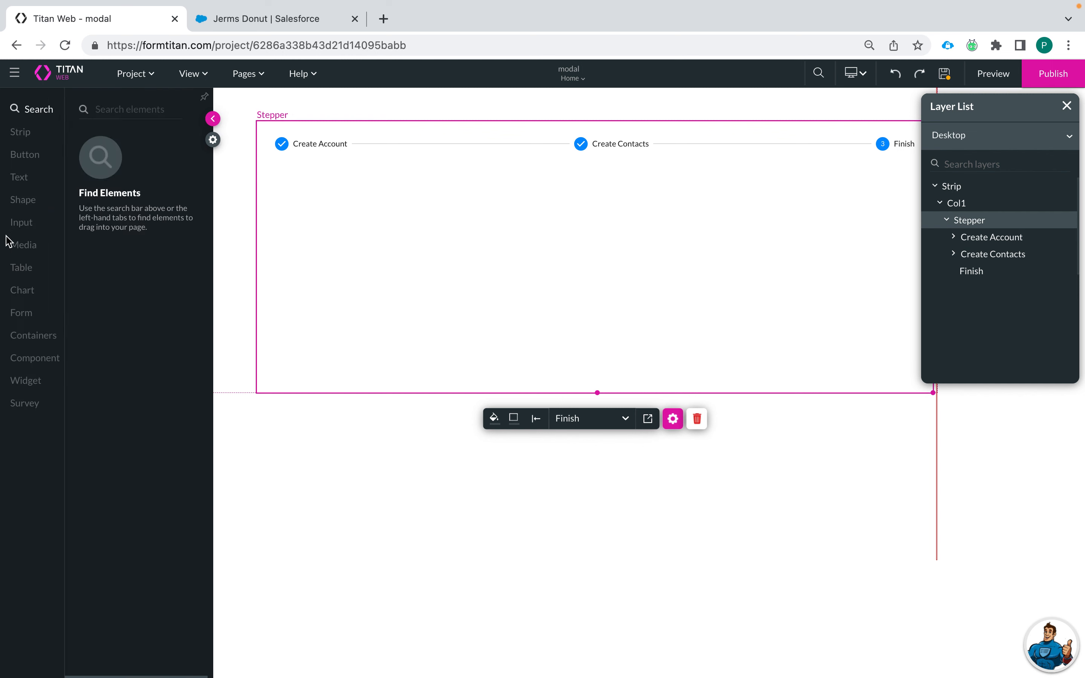
click(23, 184)
drag(133, 150, 633, 322)
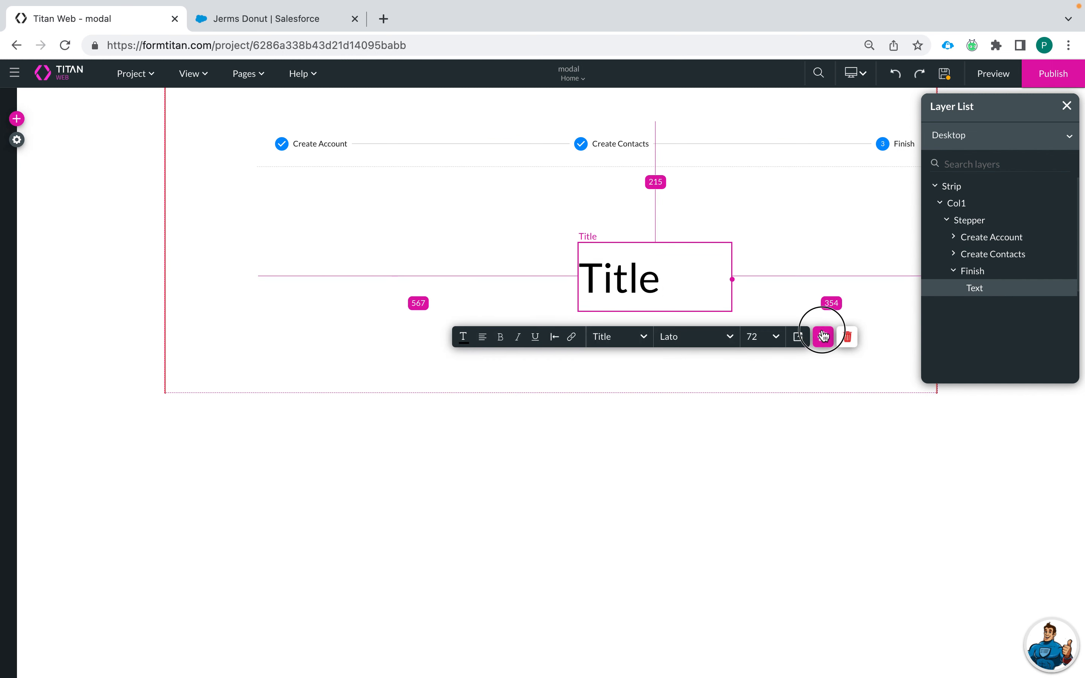
click(823, 336)
drag(857, 217, 721, 215)
text(Than)
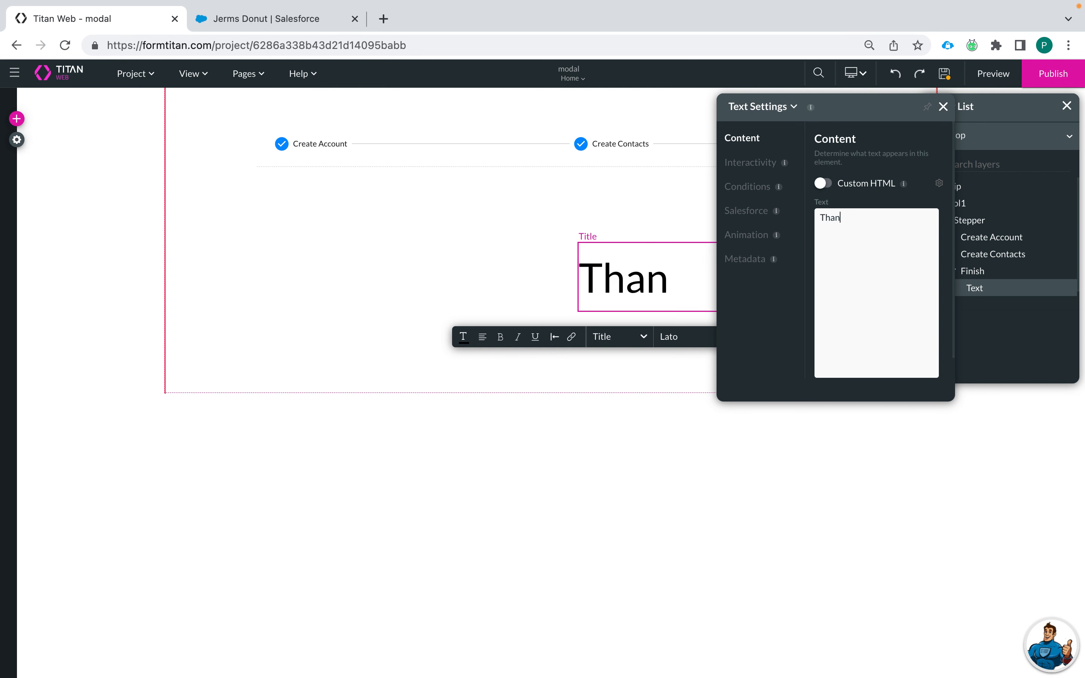
text(k you for R)
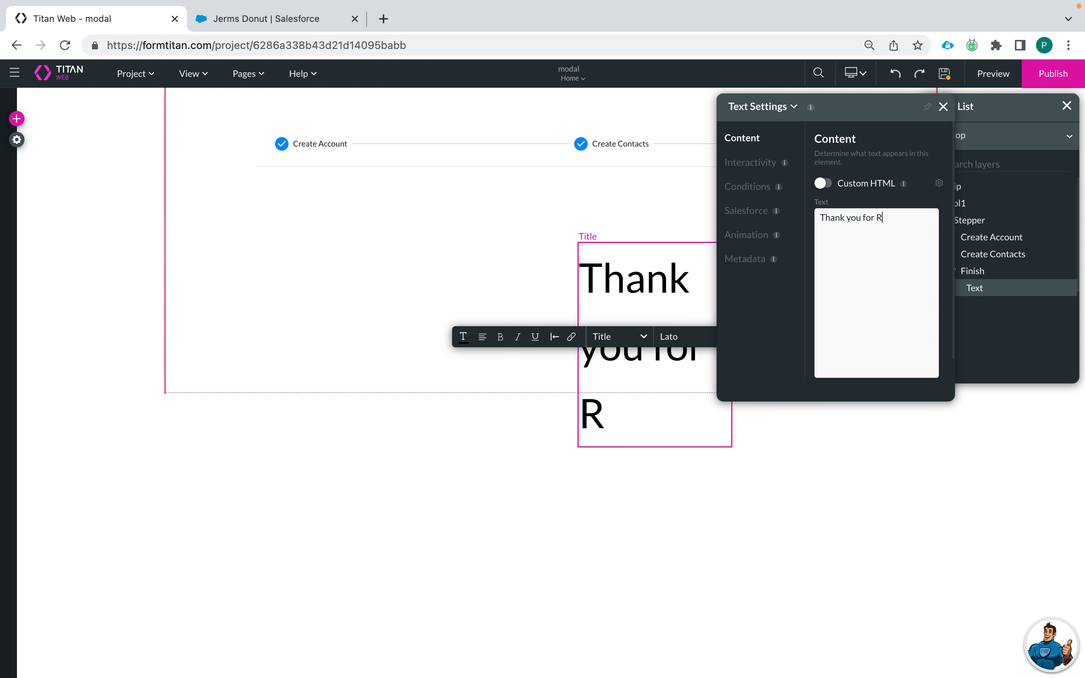
text(egisy)
key(BackSpace)
text(t)
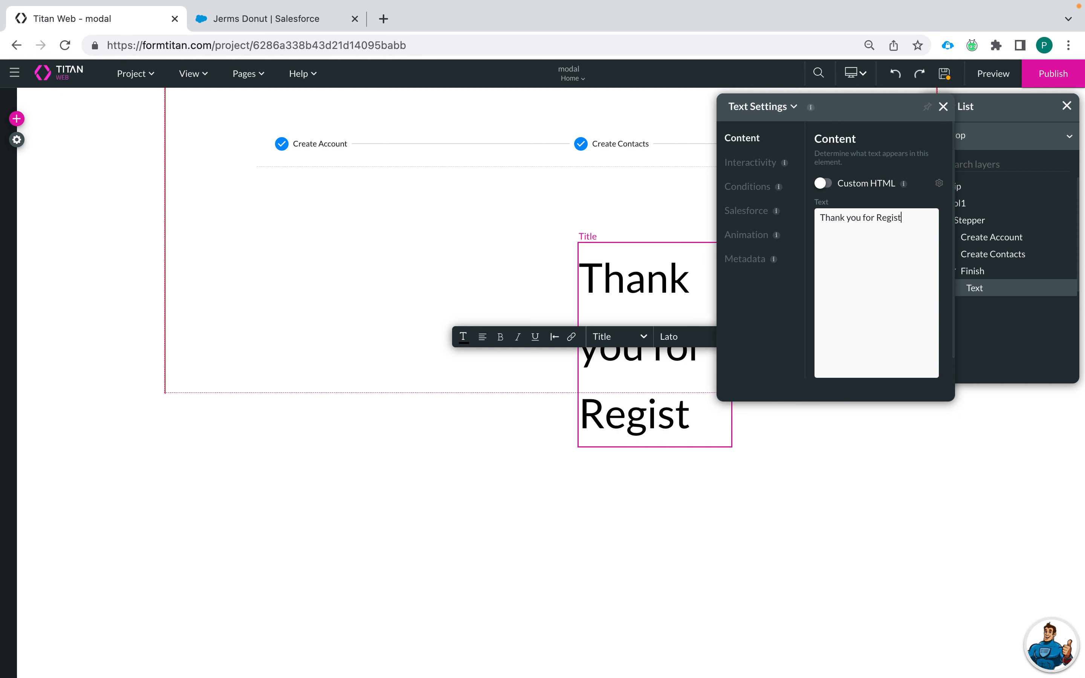
text(ering.)
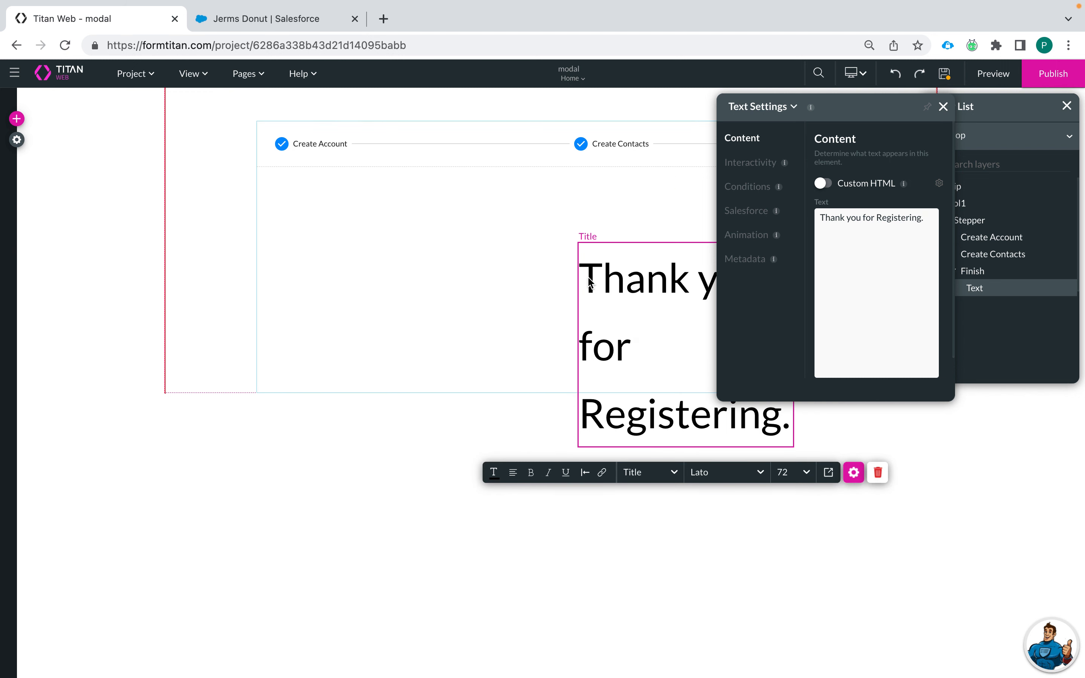
Step: Move and widen the title so it fits on a single line
drag(602, 281, 493, 235)
drag(620, 271, 443, 228)
drag(632, 308, 941, 339)
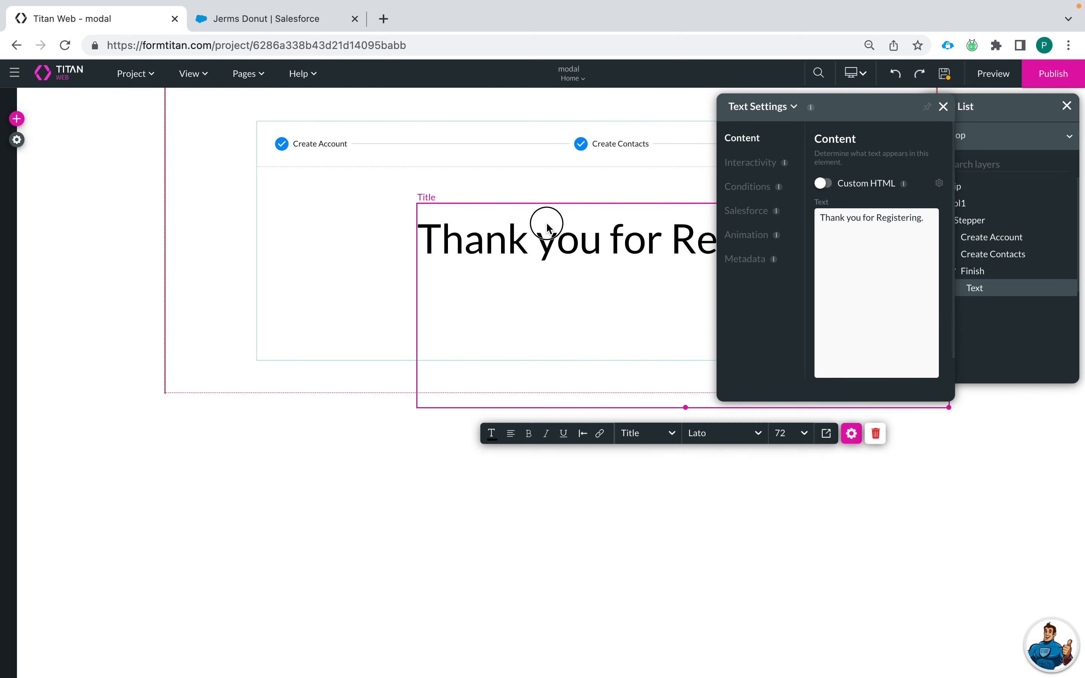
drag(545, 223, 440, 182)
drag(582, 290, 581, 283)
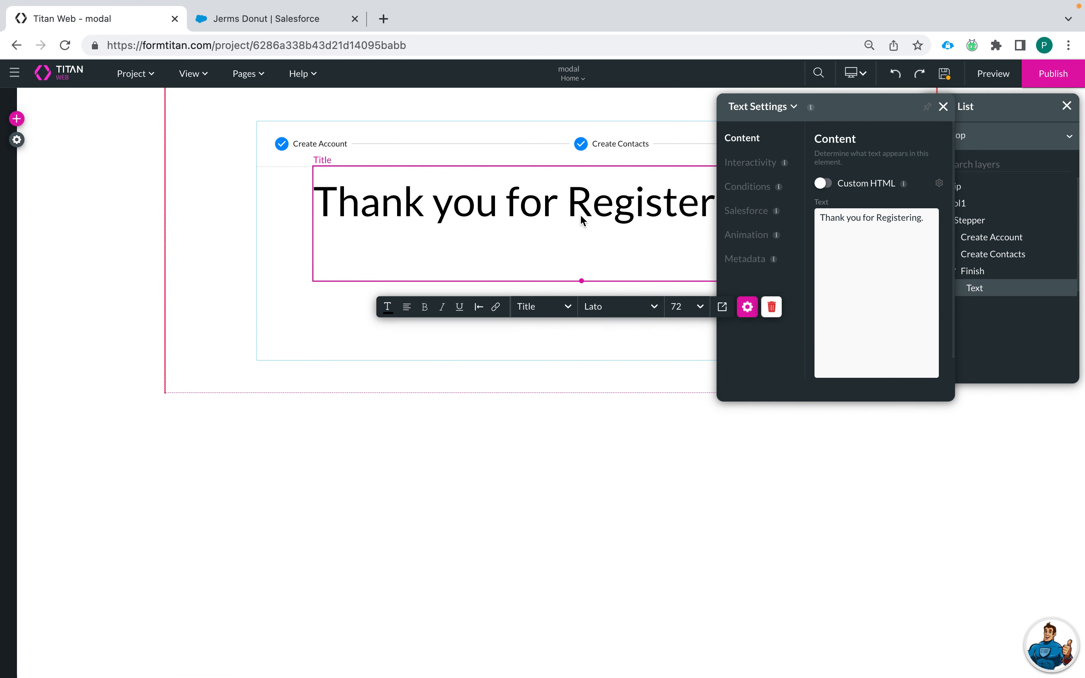
drag(581, 214, 582, 244)
click(570, 424)
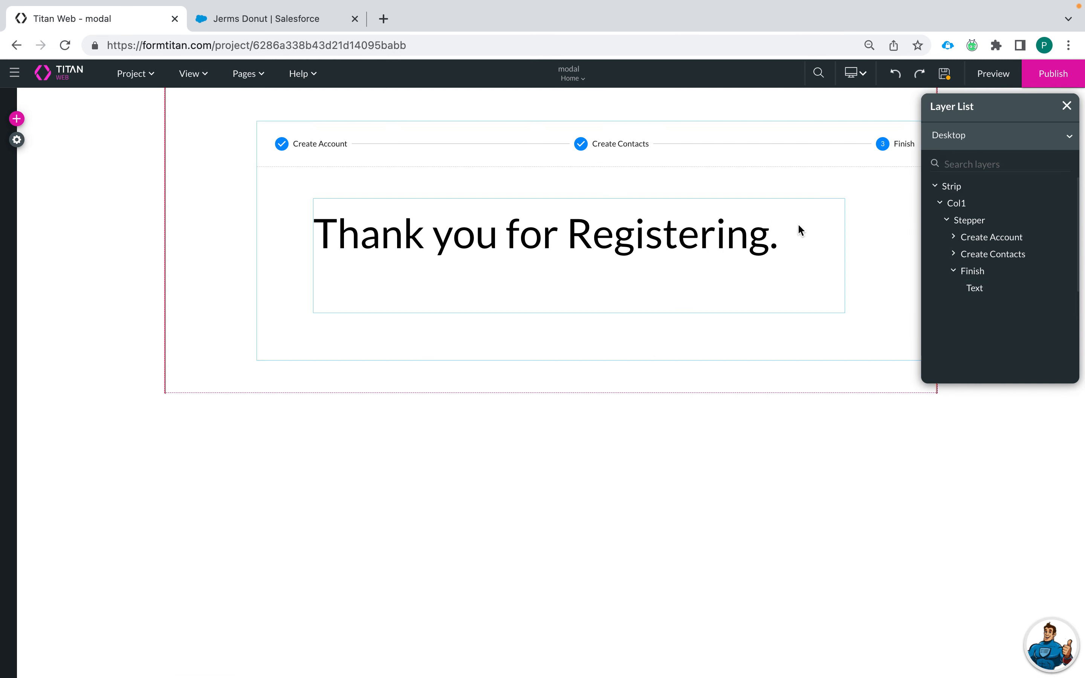
Step: Save, make the stepper taller and move the contacts table up above Finish
click(1066, 106)
click(945, 73)
click(592, 147)
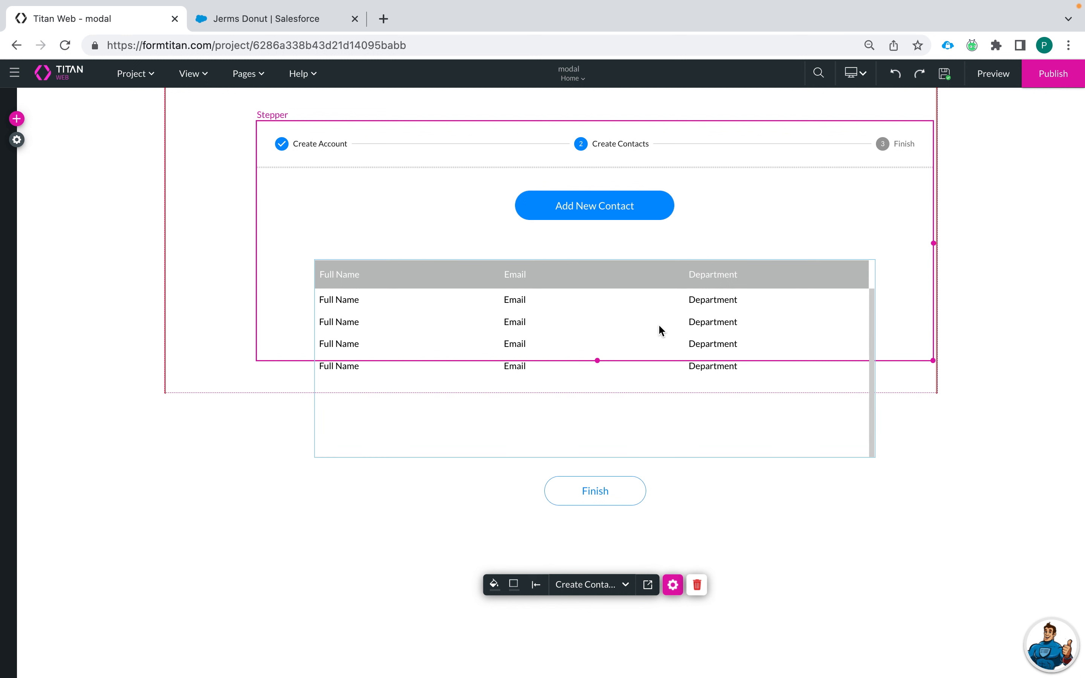
drag(597, 360, 602, 534)
click(595, 422)
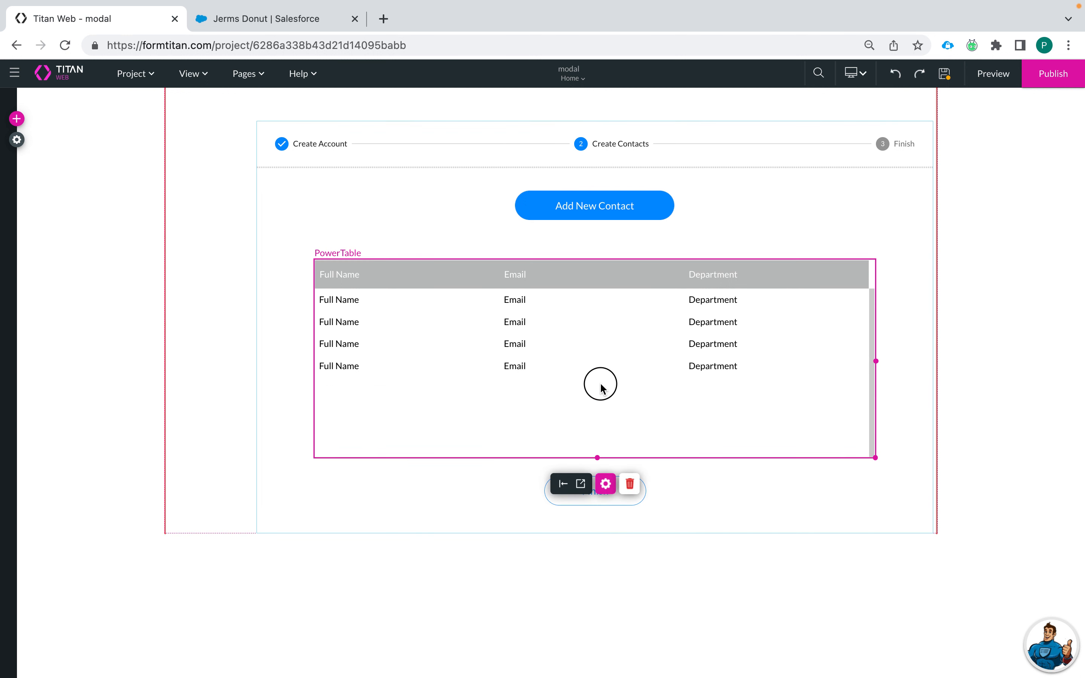
drag(601, 382, 599, 350)
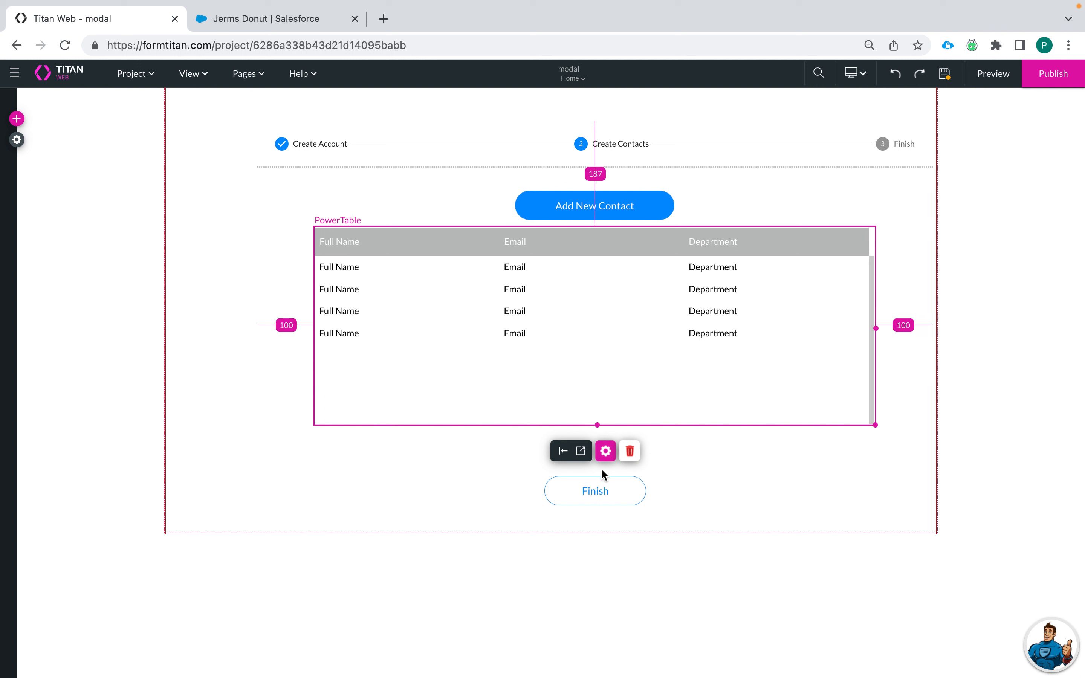
Step: Check the Create Account and Finish steps' layouts and launch a live preview
click(317, 144)
click(620, 153)
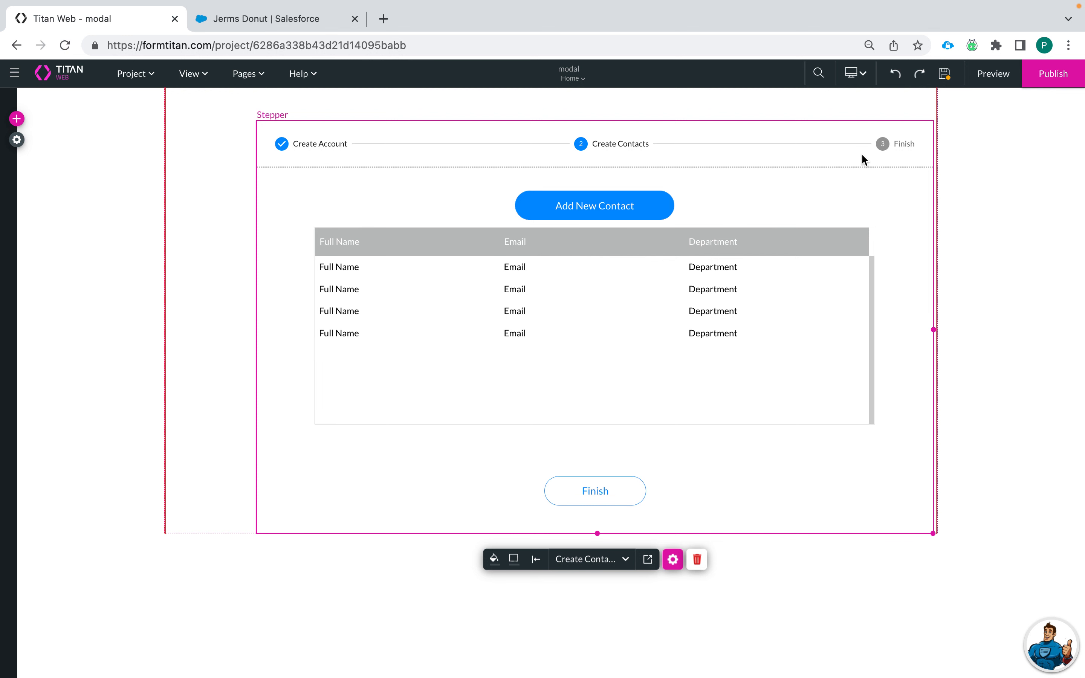
click(882, 144)
click(634, 151)
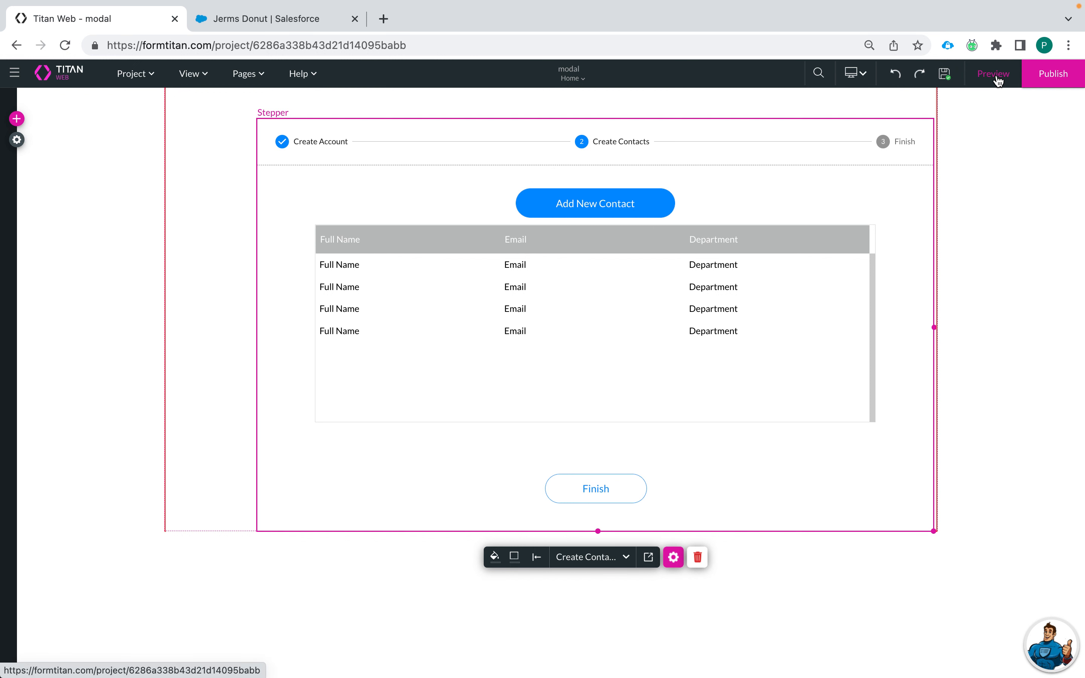
click(993, 75)
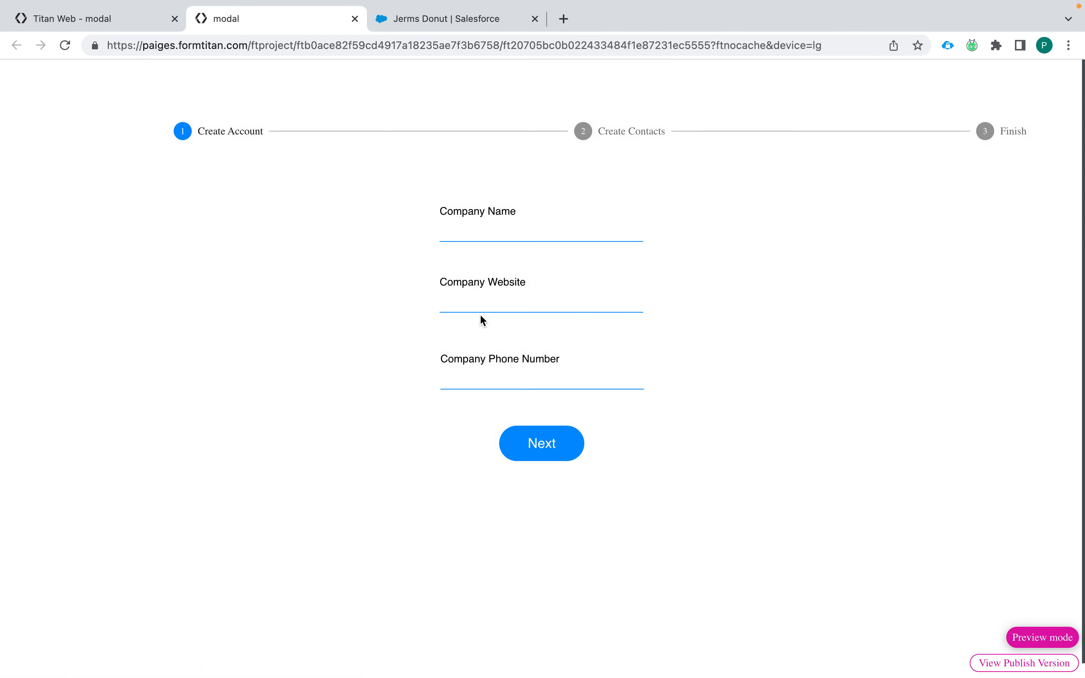
Step: In the preview, submit 'Peanut Butter and Jelly Co', website pbj.com and a company phone number
click(518, 228)
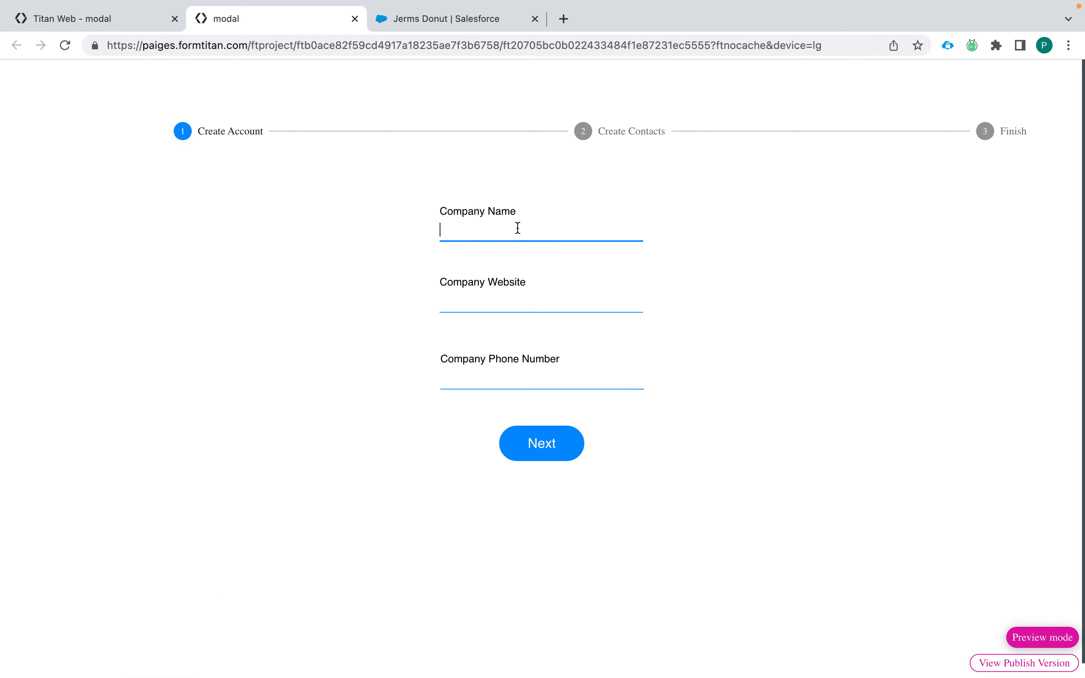
text(Peanut)
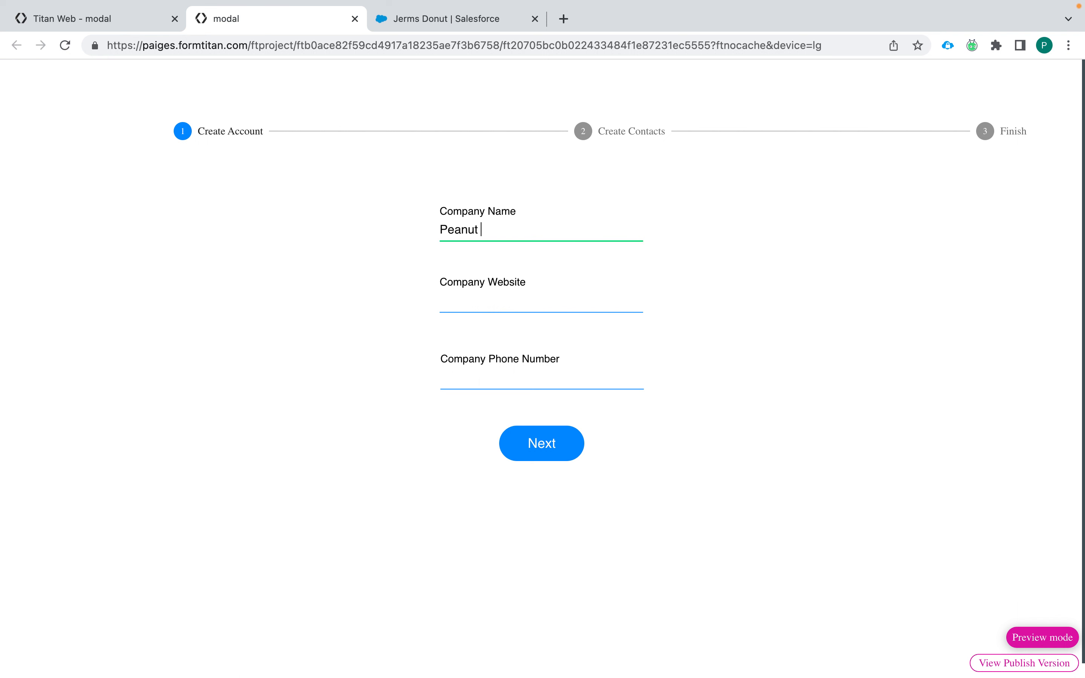
text( Butter and Jelly Co)
click(515, 299)
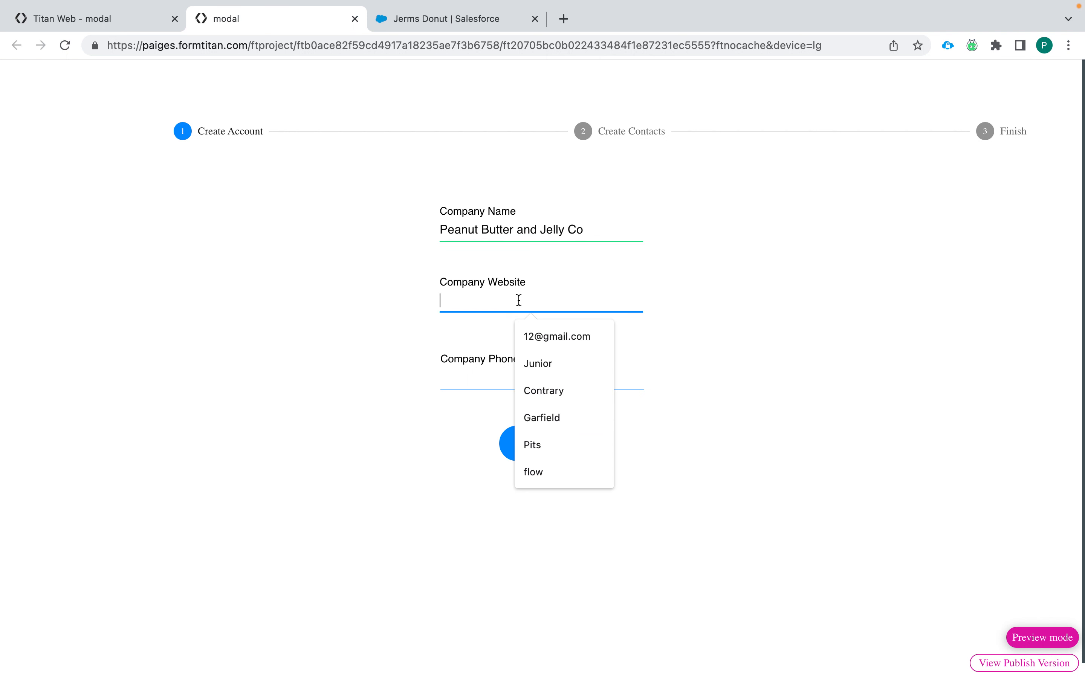
text(pbj.com)
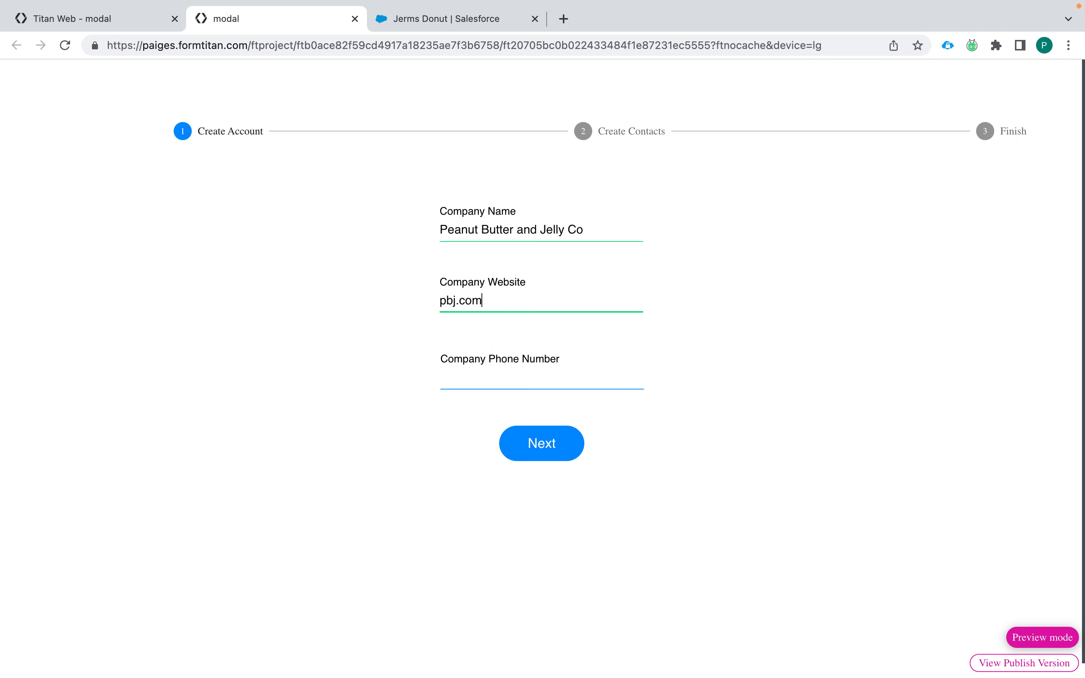
click(511, 379)
text((444) 444-4444)
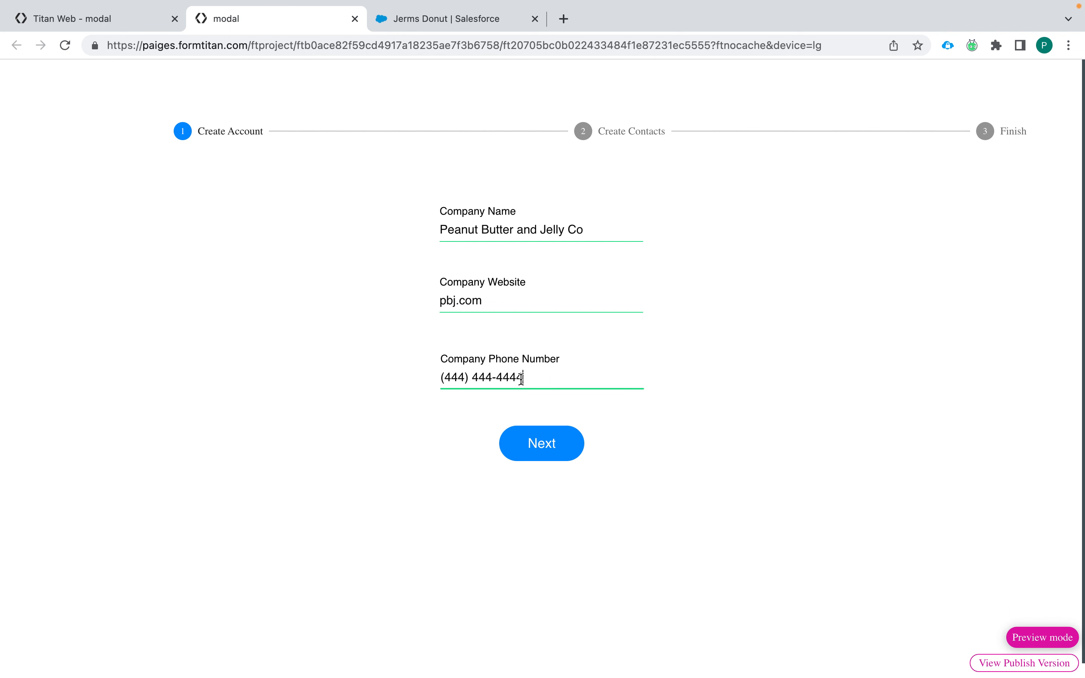
click(433, 448)
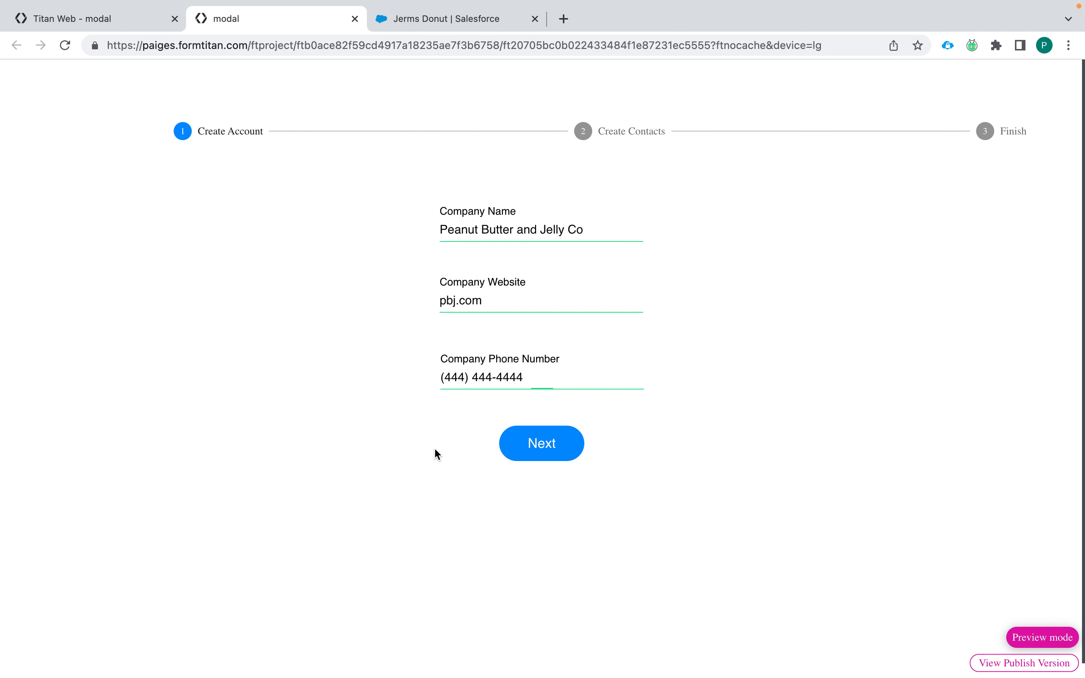
click(549, 447)
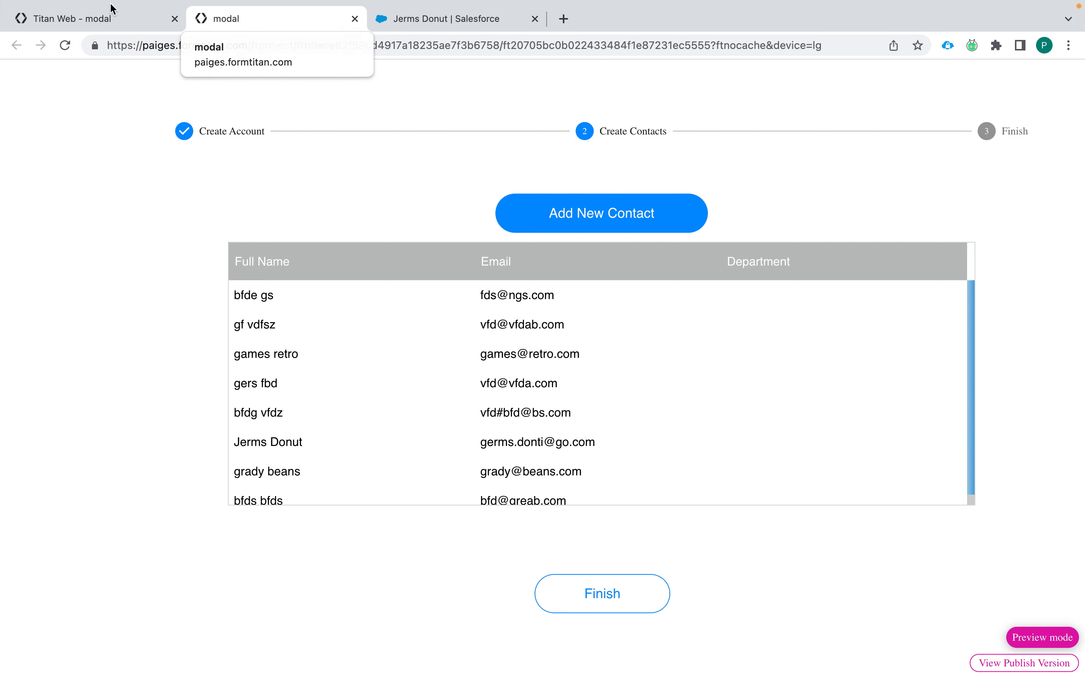
drag(110, 20, 306, 20)
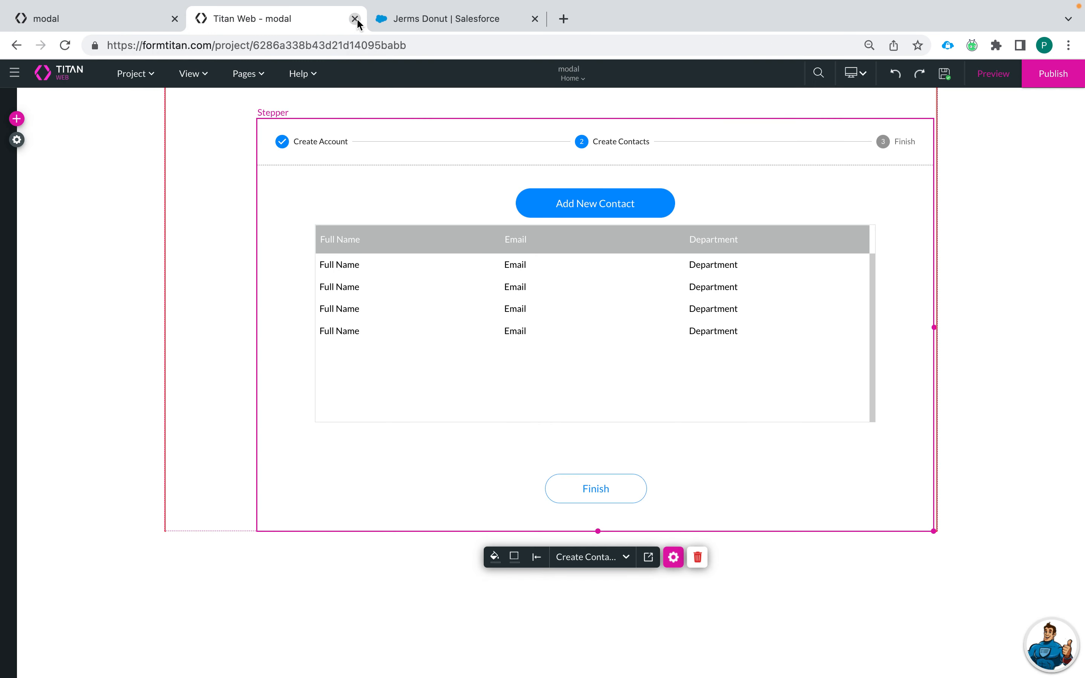
Step: Open the contacts PowerTable's settings and review its column, interaction and content tabs
click(566, 312)
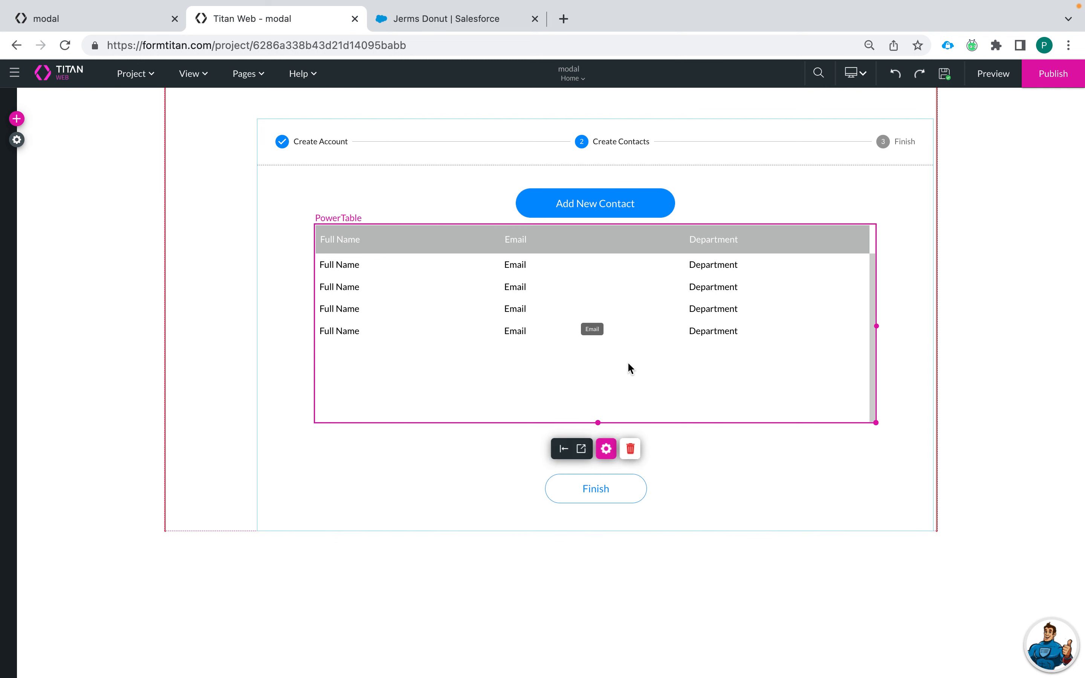
click(605, 449)
click(743, 162)
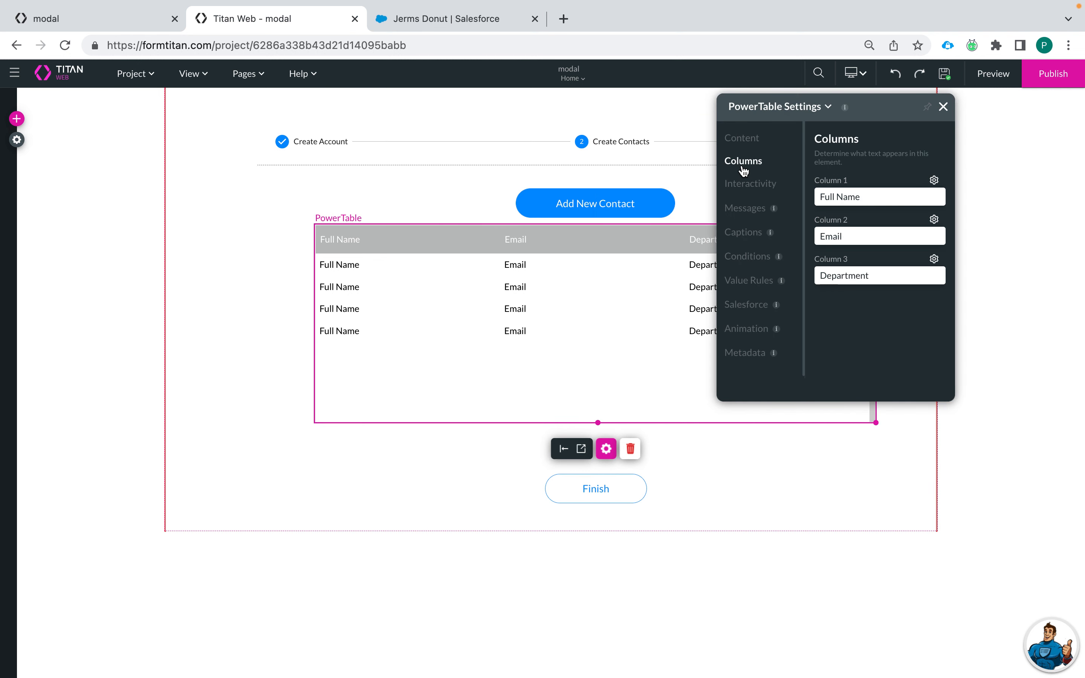
click(748, 185)
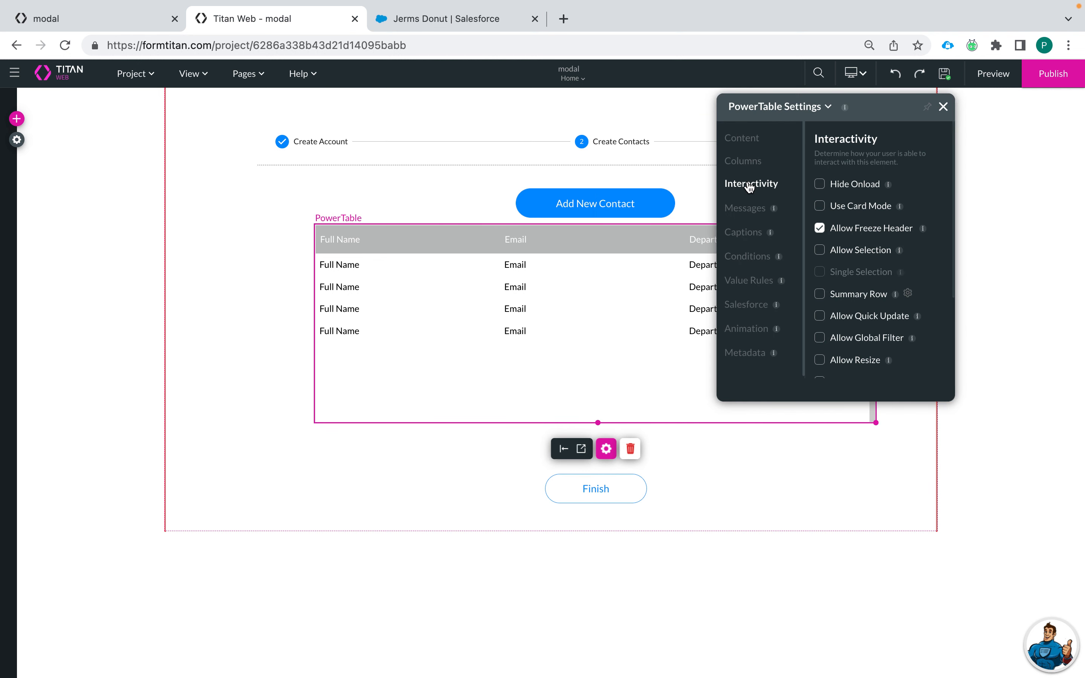
click(743, 160)
click(742, 137)
Step: Review the Salesforce mapping with Account ID equals accountid, apply it, and close
click(877, 191)
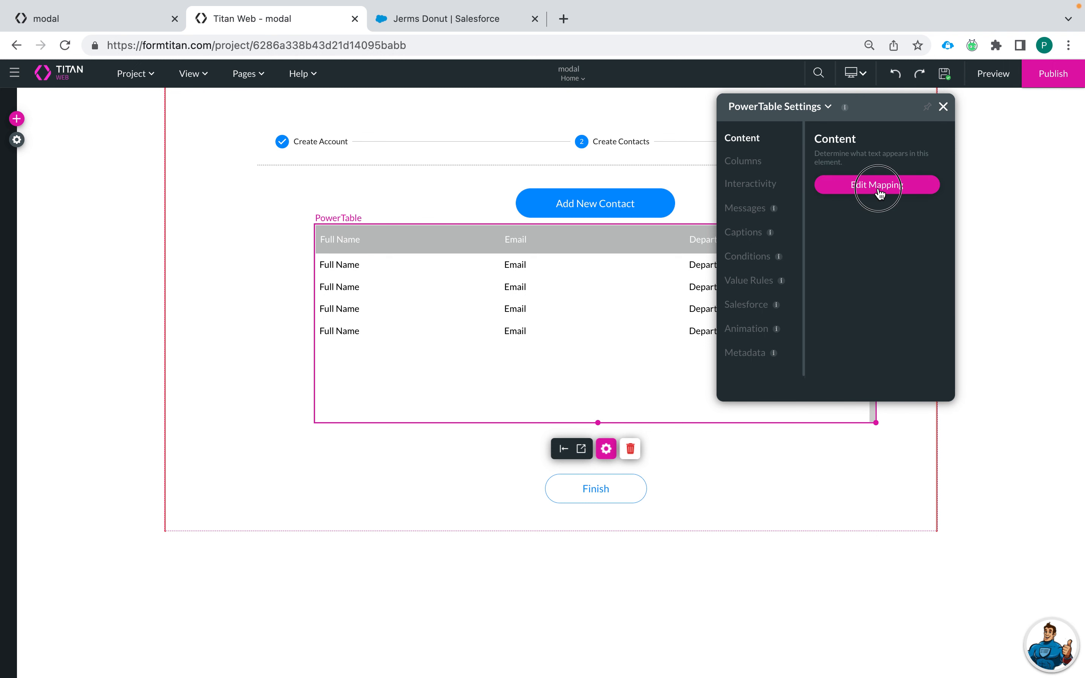
click(682, 529)
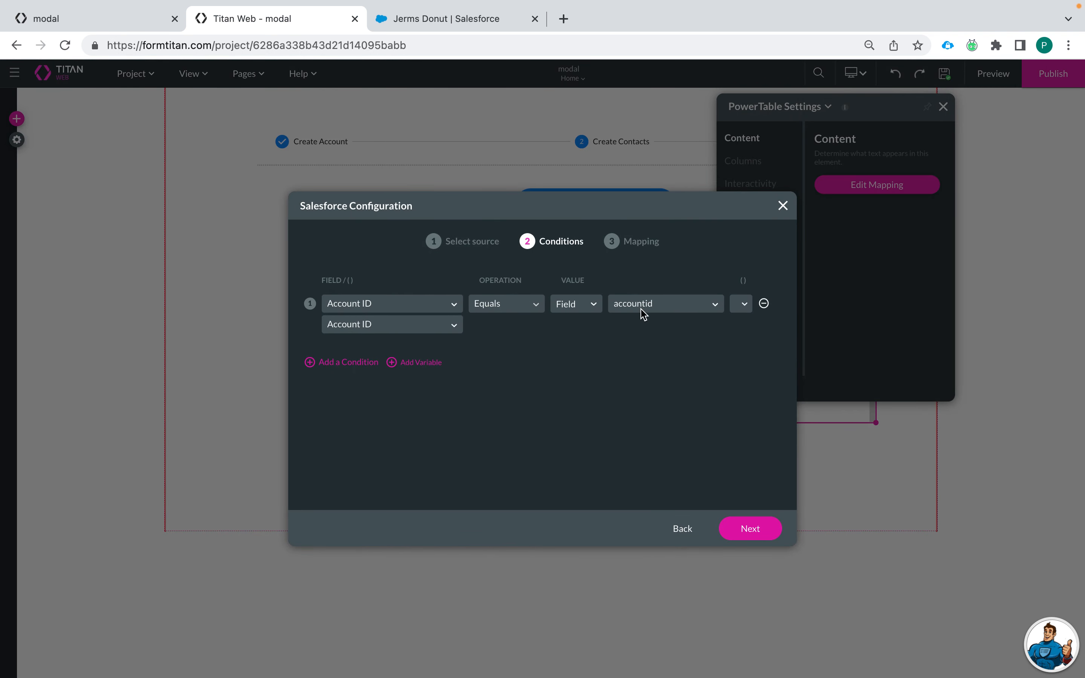
click(751, 529)
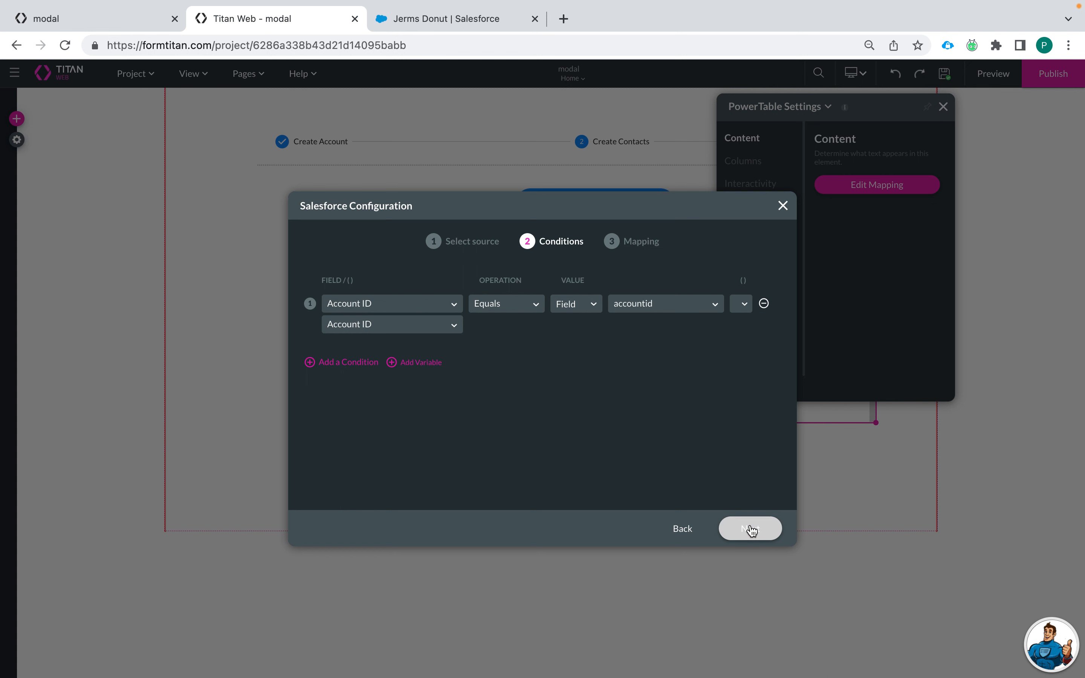
click(752, 530)
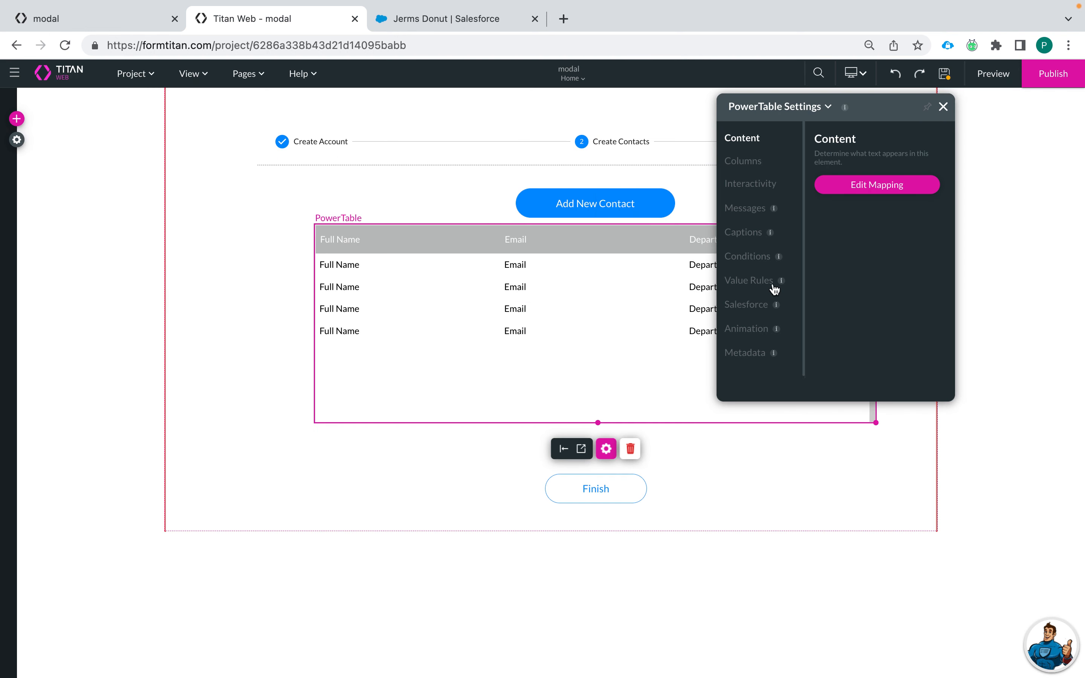
click(879, 186)
click(782, 208)
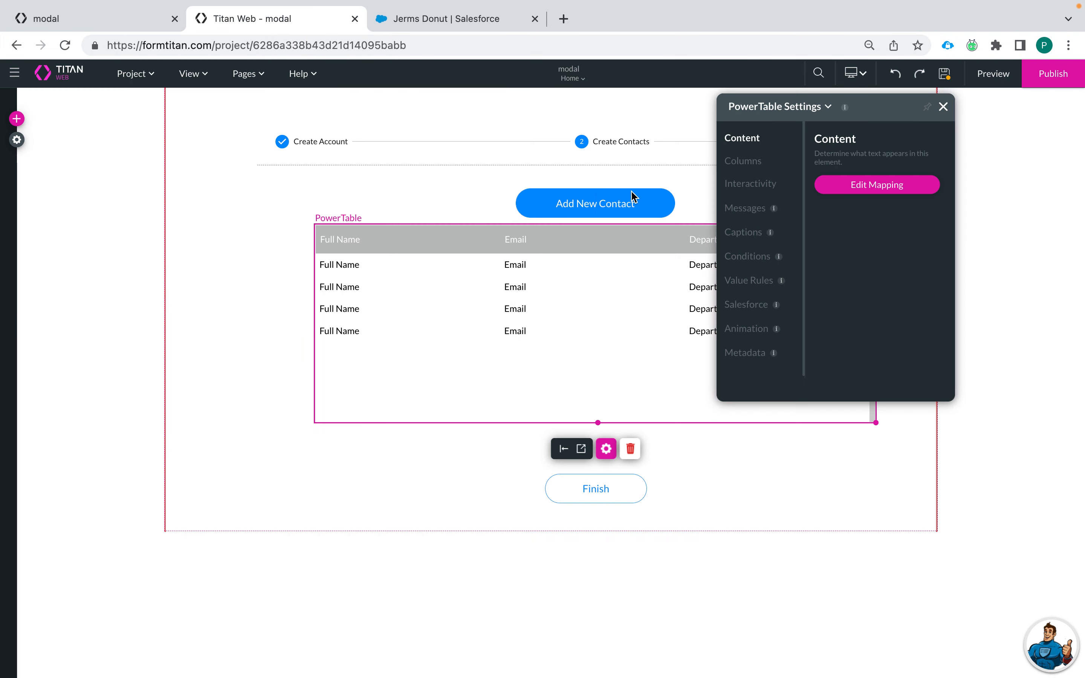
Step: Open the Salesforce integration's get-records list and edit the #1 Contact pull
click(18, 141)
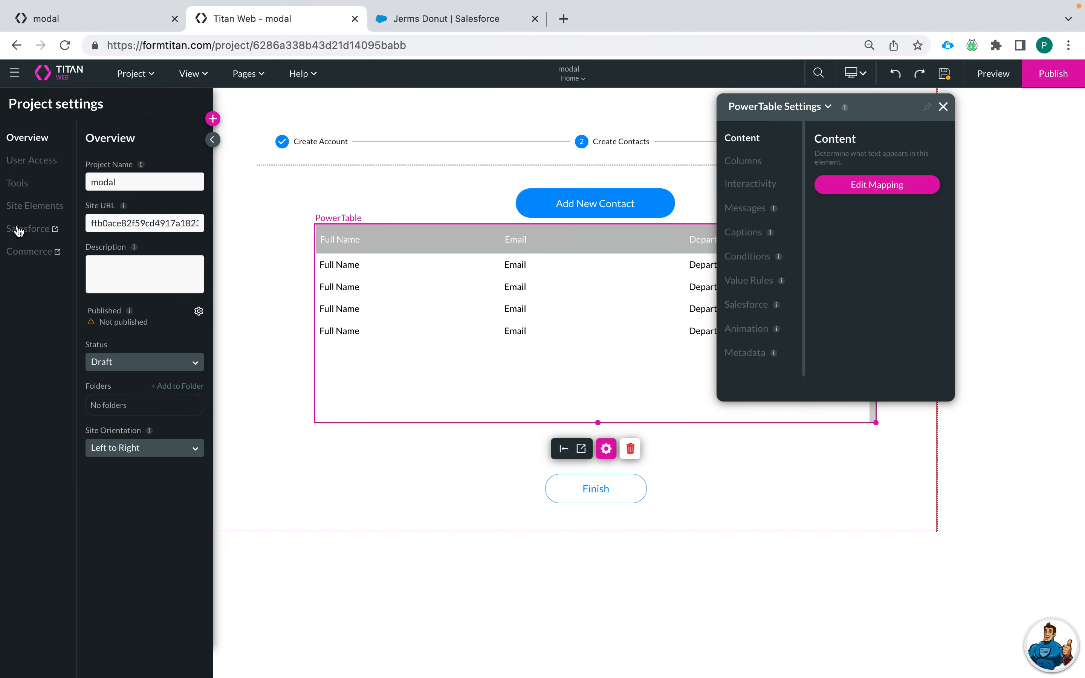
click(33, 229)
click(286, 325)
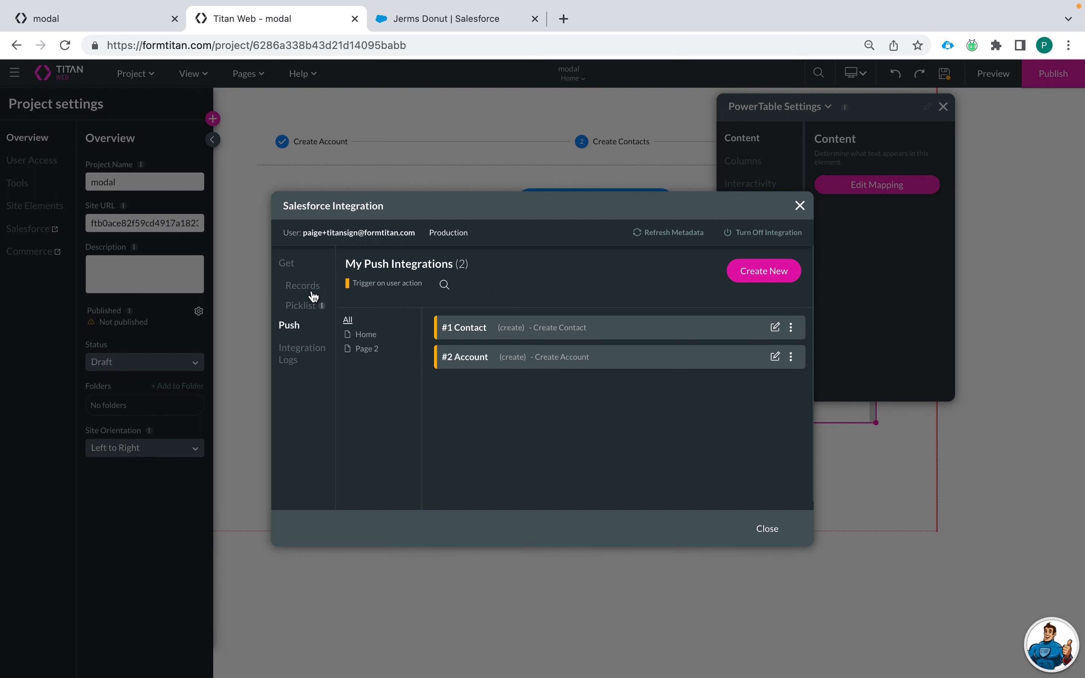
click(302, 285)
click(774, 327)
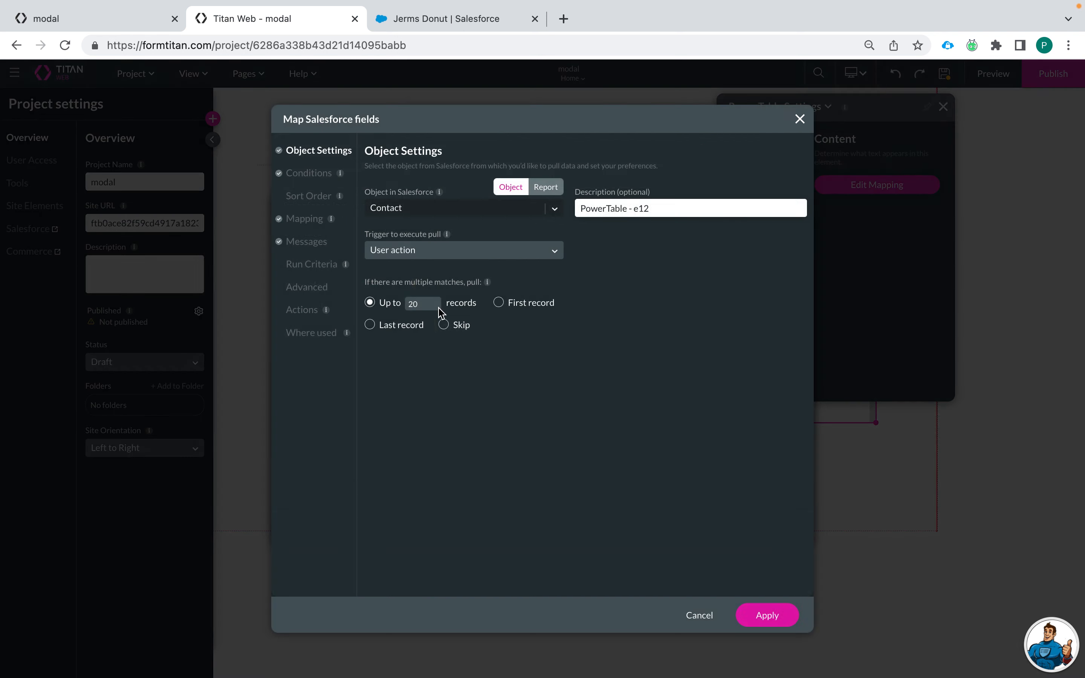
Step: Set its run criteria to accountid Is empty, apply, and close
click(311, 263)
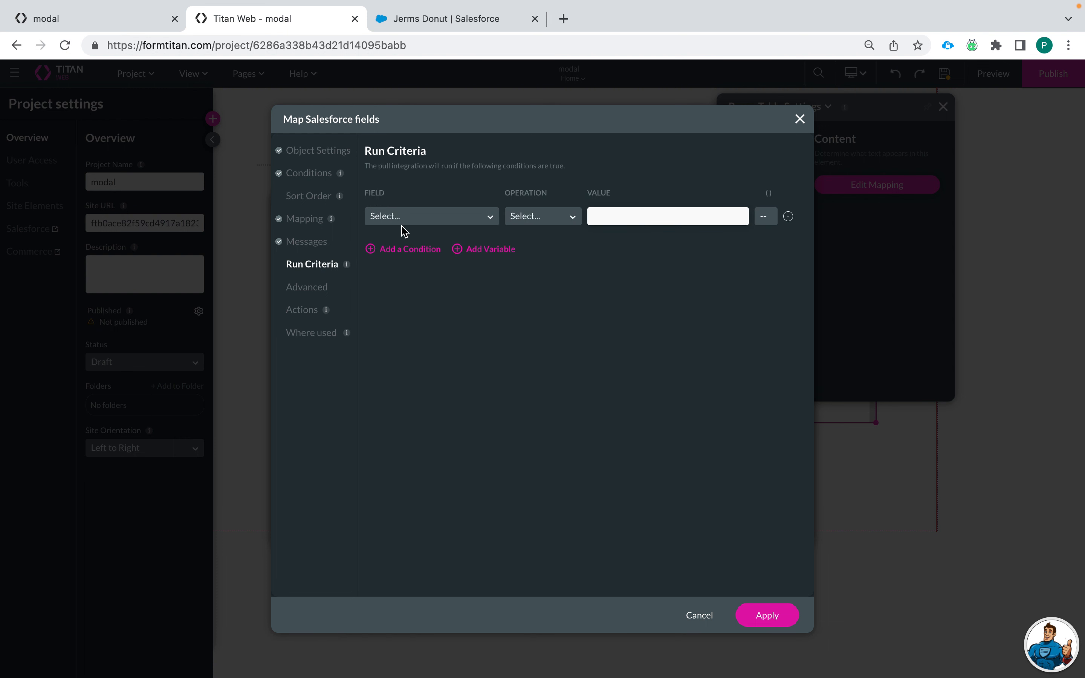
click(422, 218)
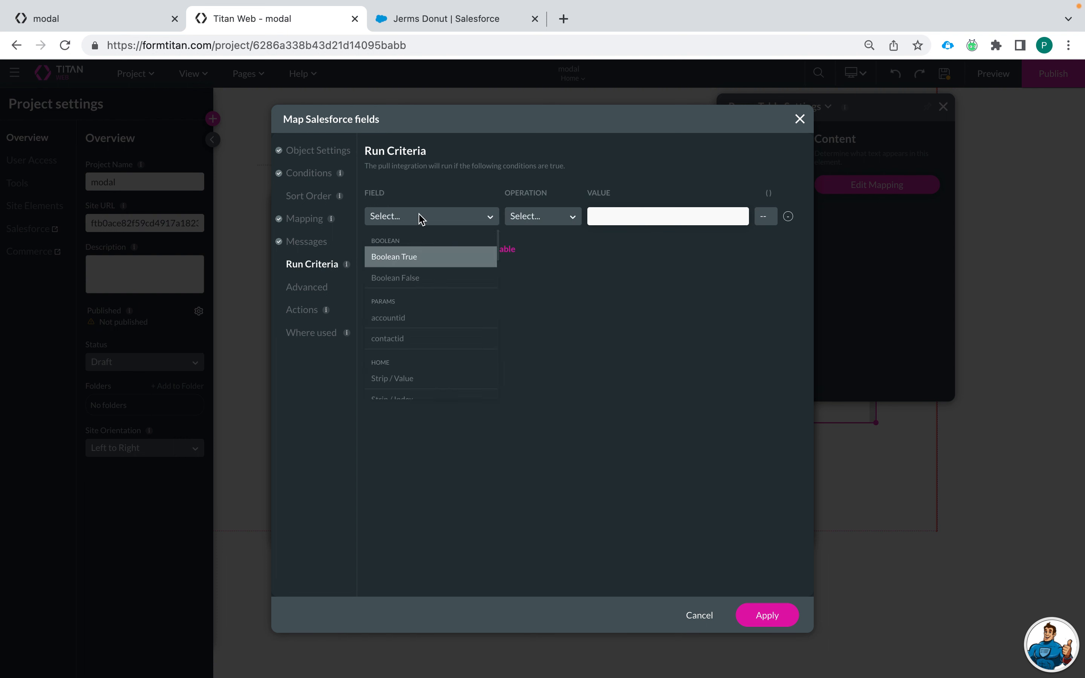
text(acc)
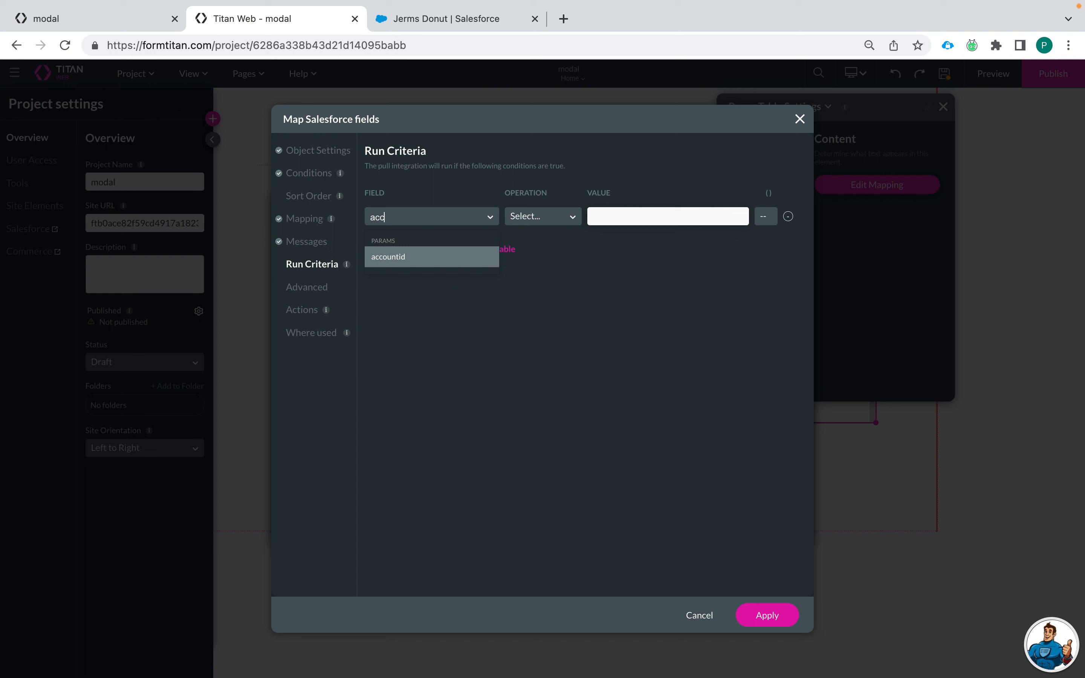
click(398, 255)
click(534, 217)
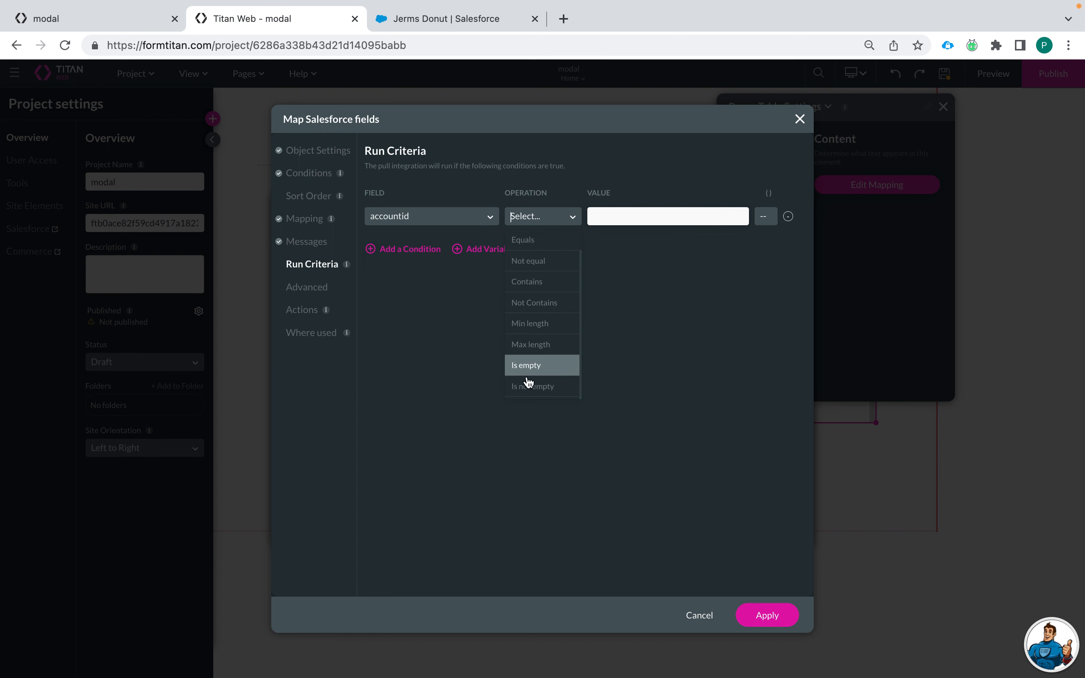
click(528, 379)
click(766, 615)
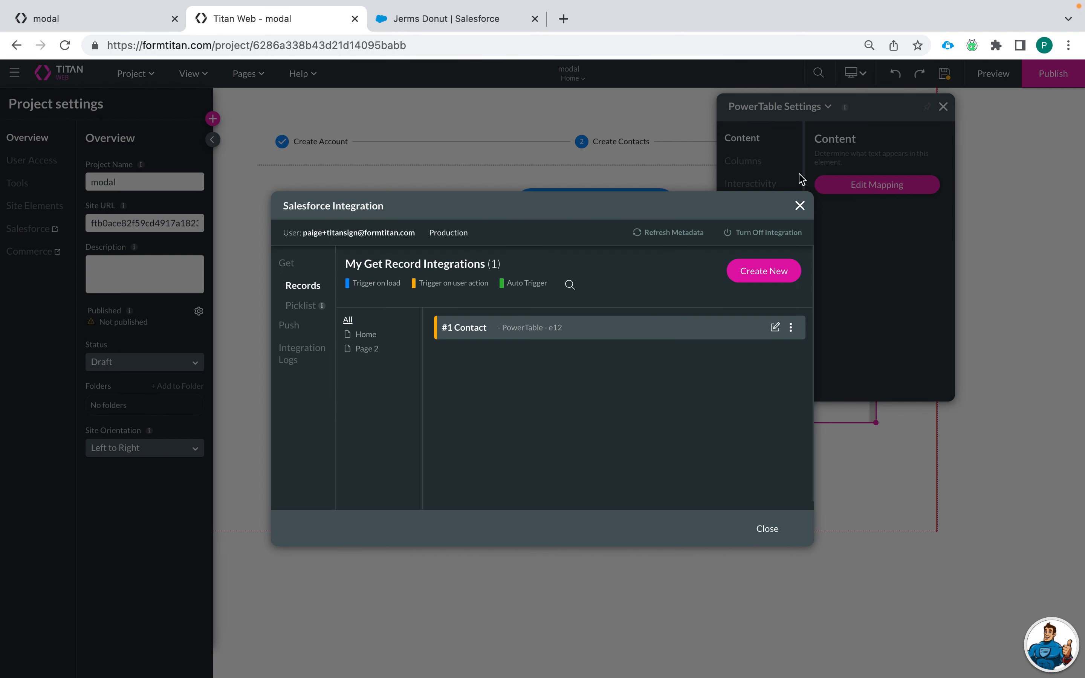
click(763, 531)
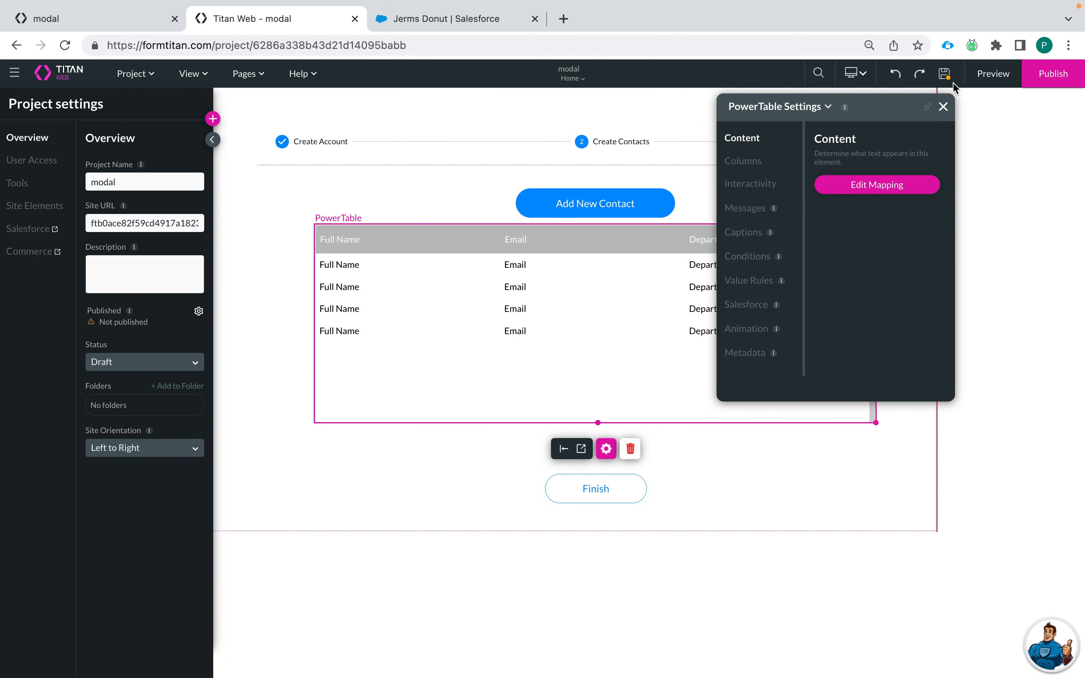
Step: Save the project and open a fresh preview, closing the leftover preview tab
click(944, 73)
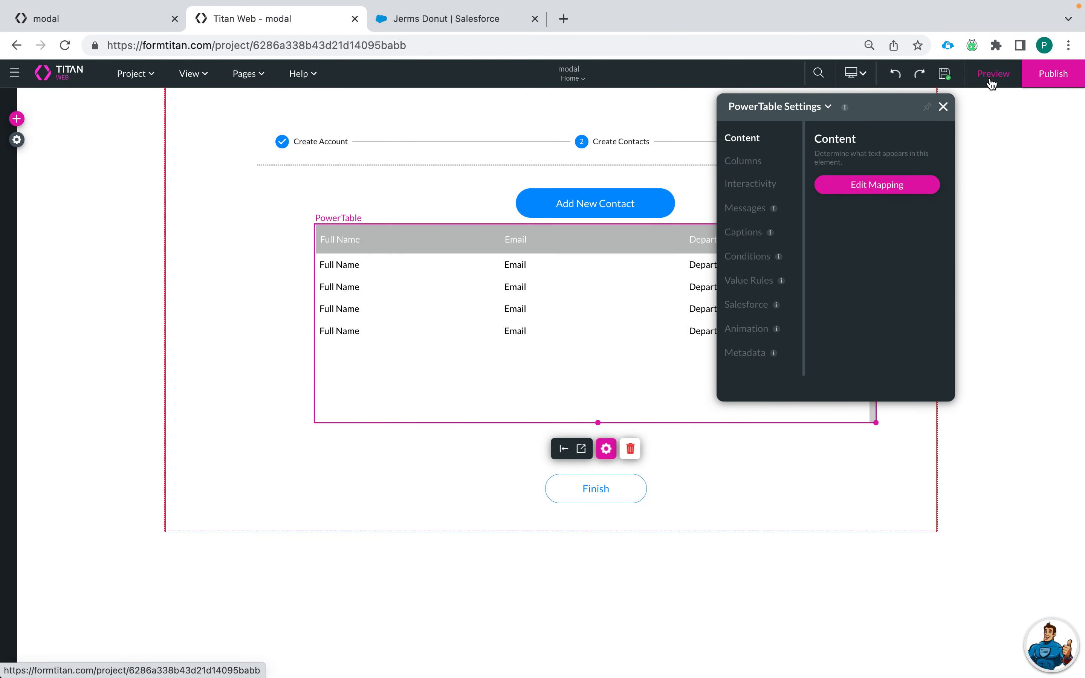
click(992, 78)
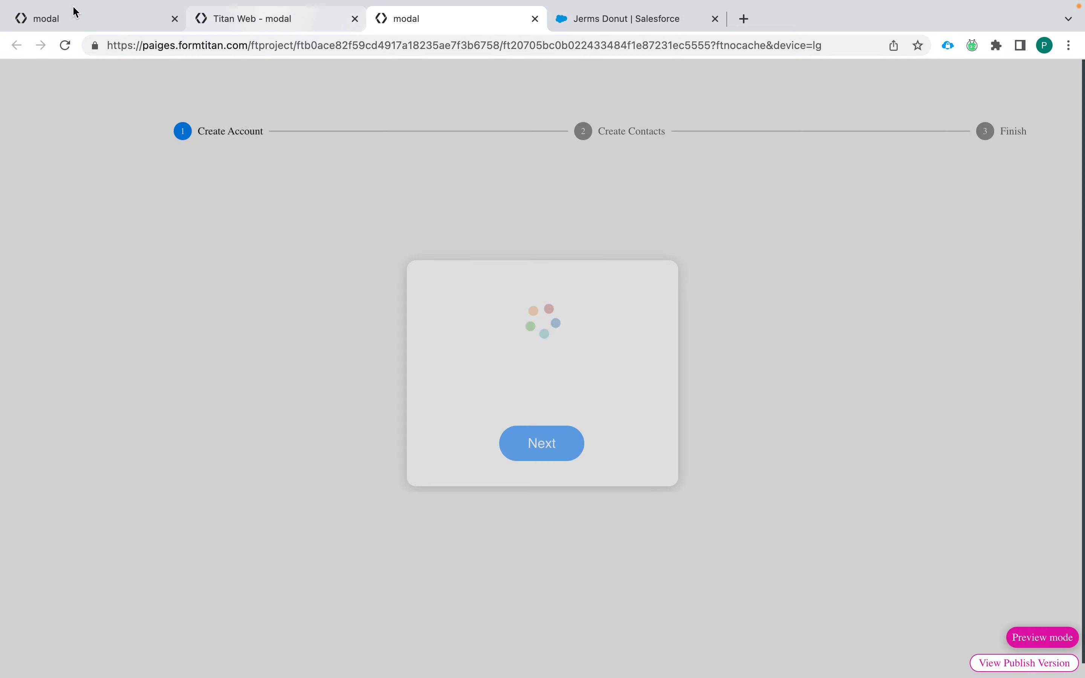
click(85, 18)
click(175, 18)
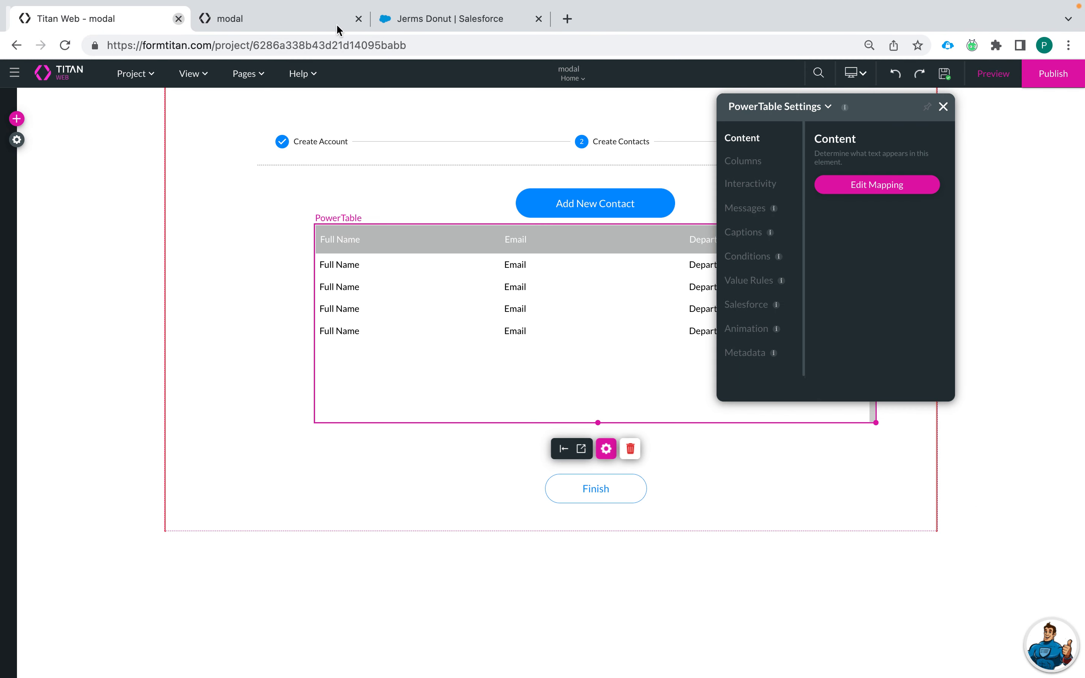
click(286, 19)
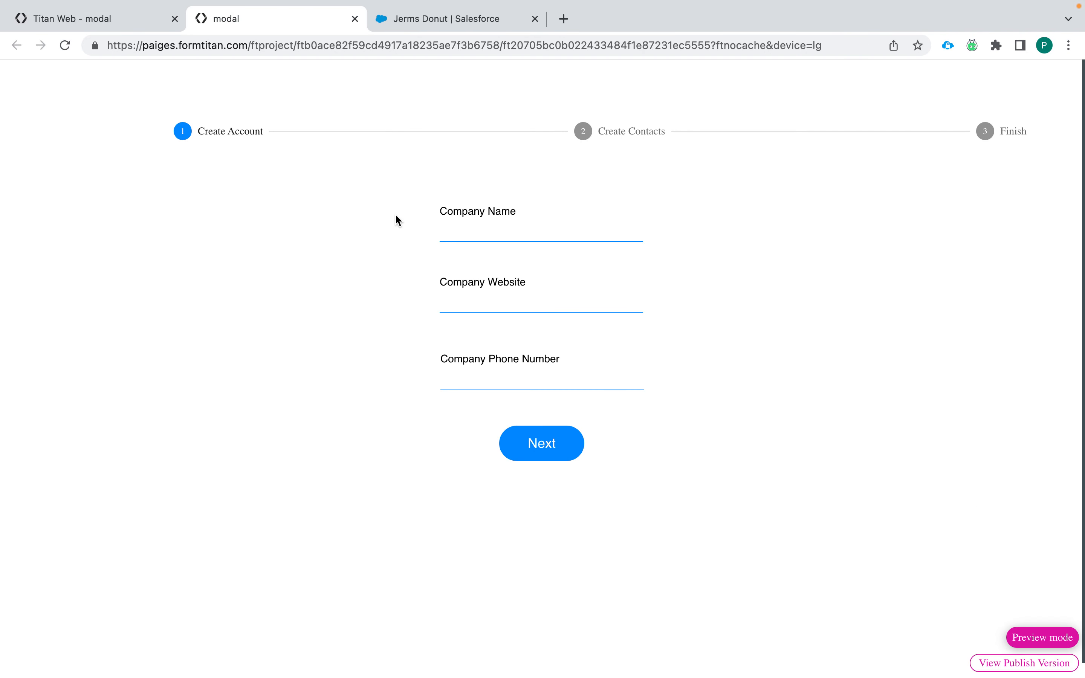
Step: Submit company 'PBJ' with website pbj.com and a phone number, then open the Add New Contact form
click(503, 231)
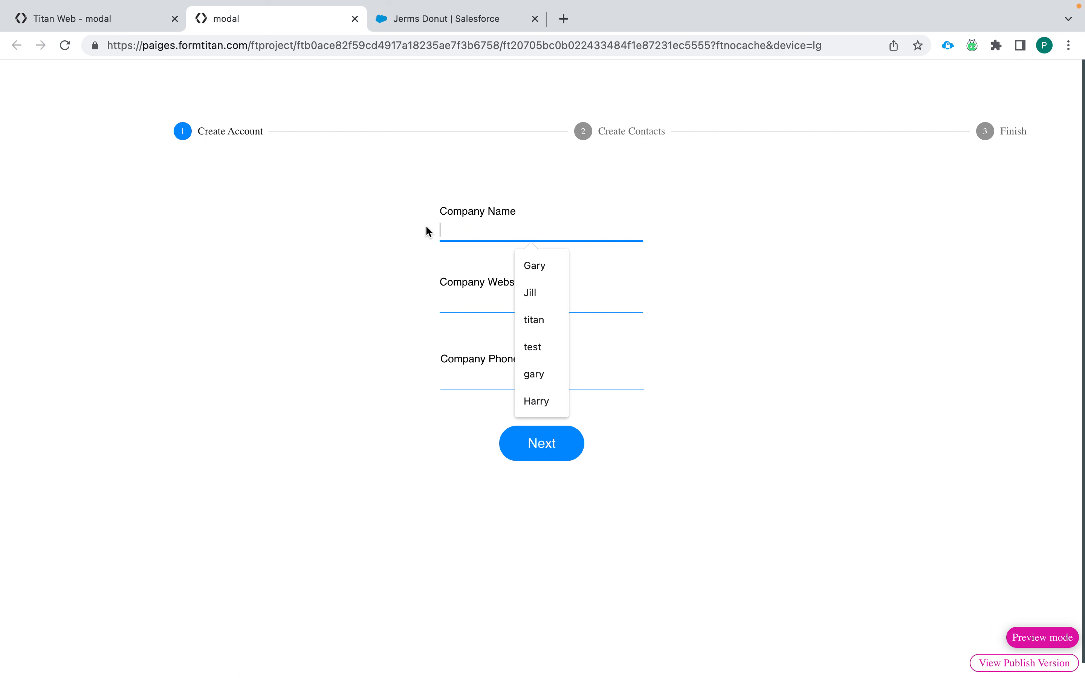
text(Pe)
key(BackSpace)
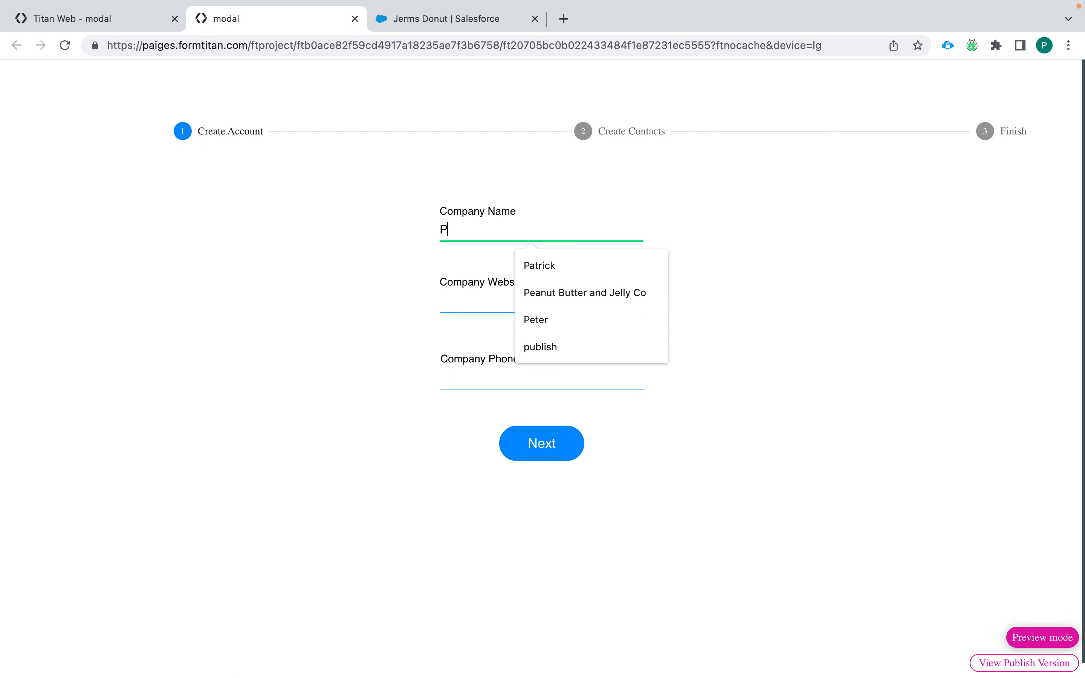
text(BJ Co)
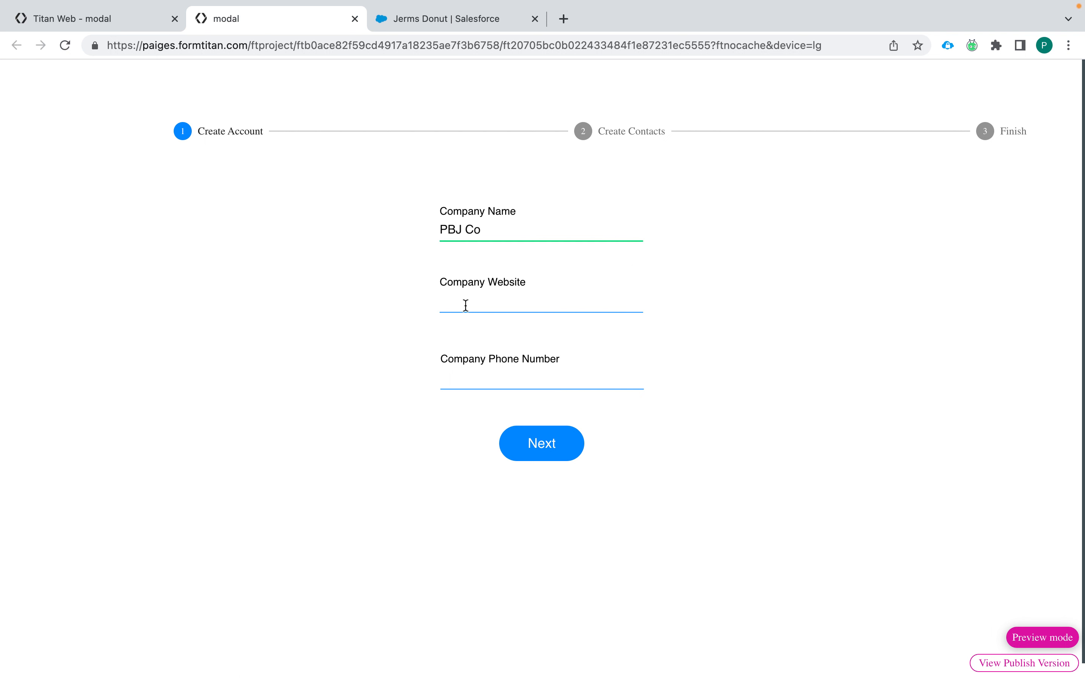
click(488, 299)
text(pbj)
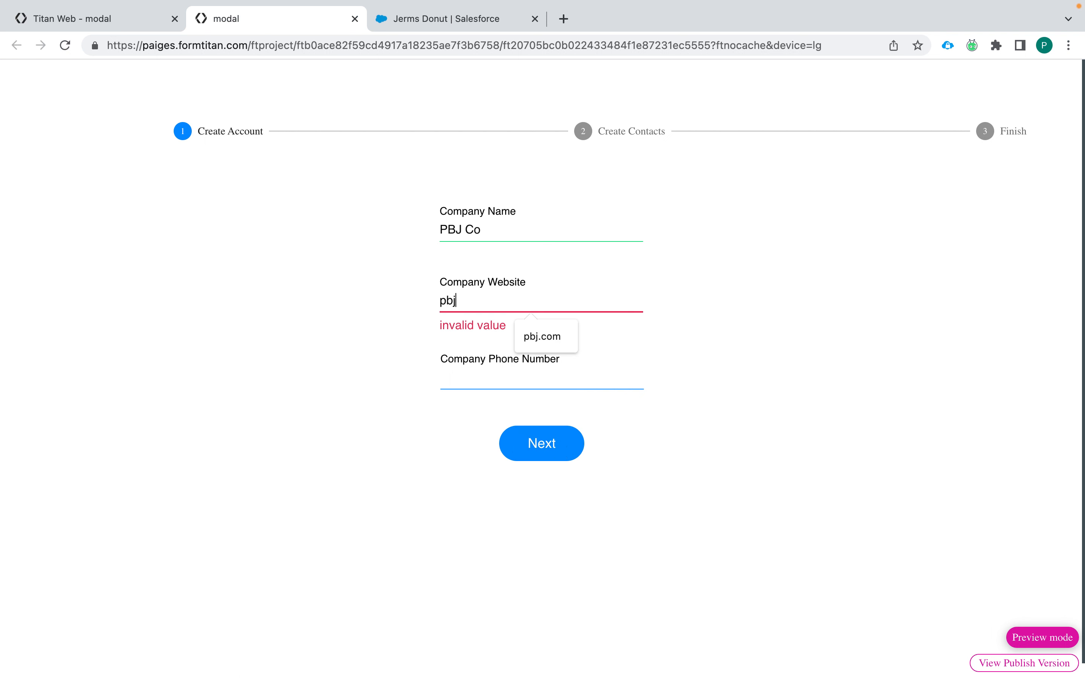
text(.com)
click(503, 385)
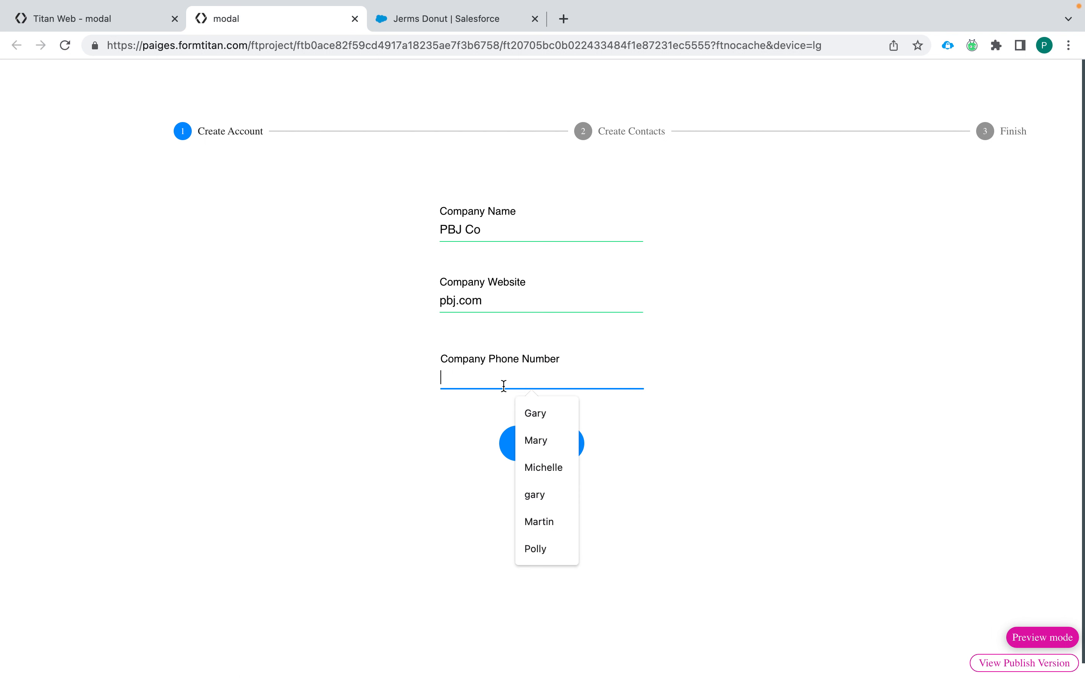
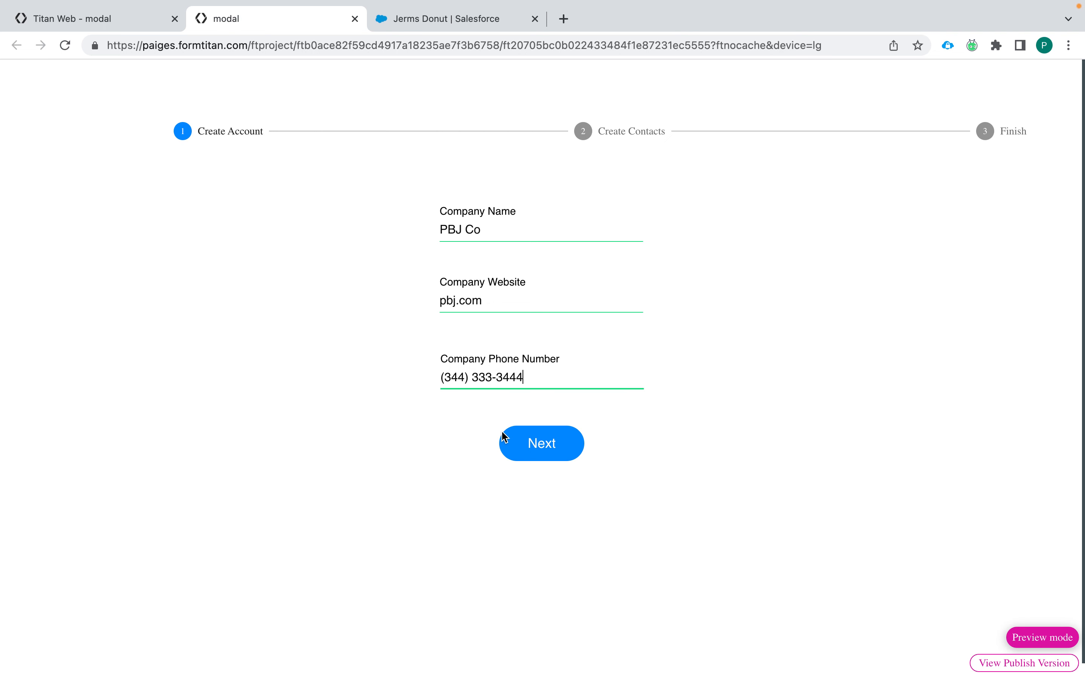
click(532, 437)
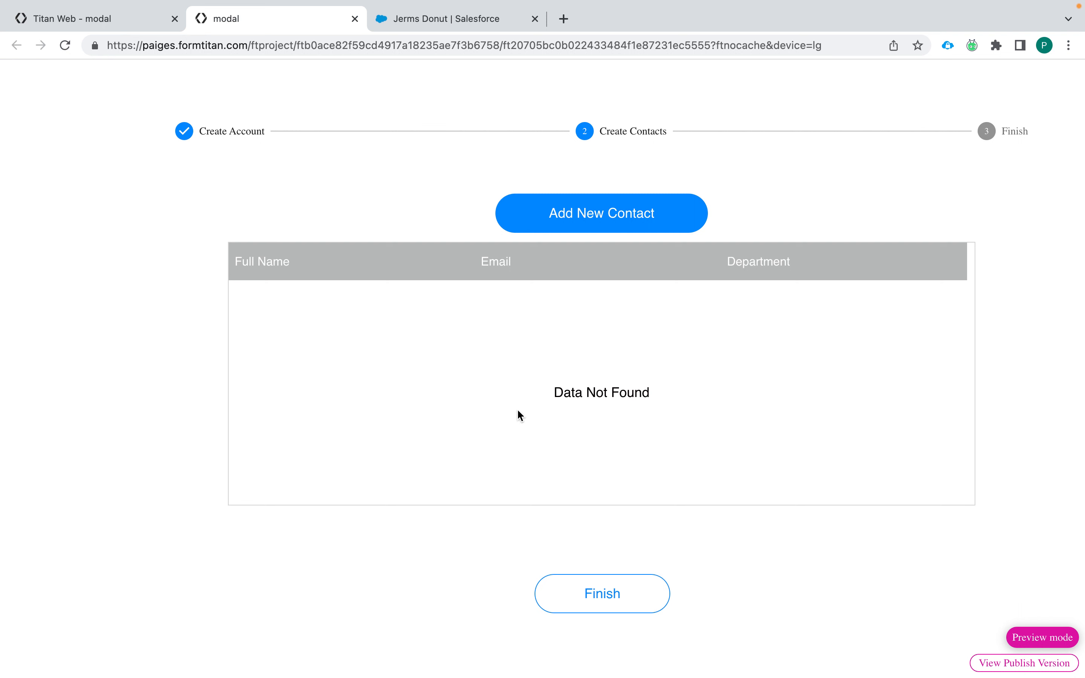
click(604, 221)
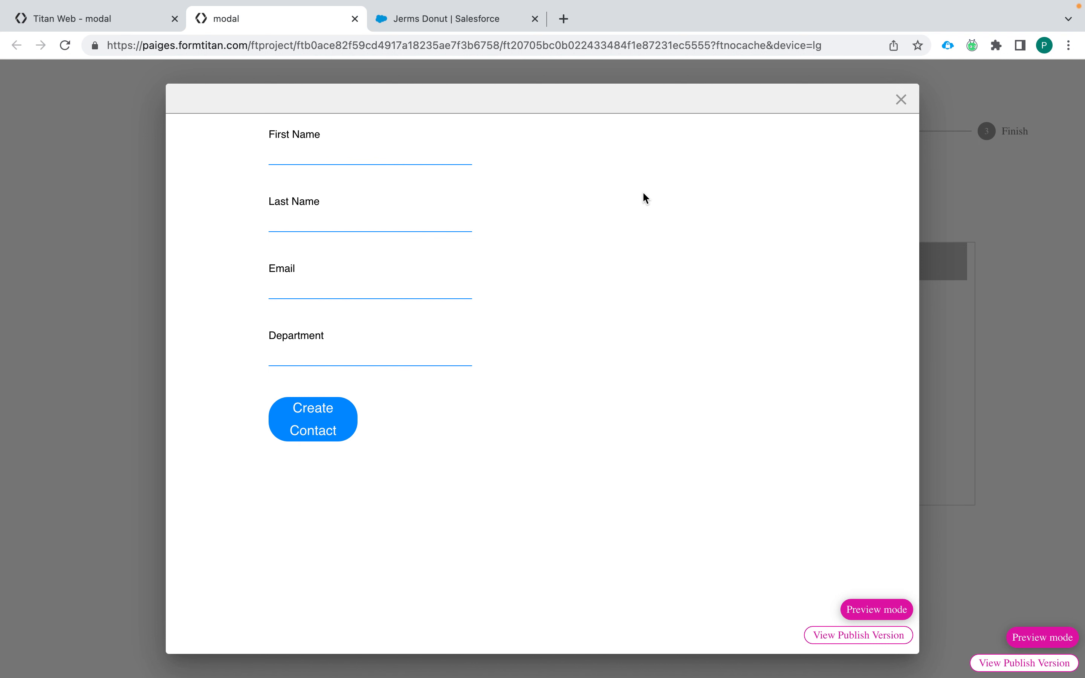
Step: Create the first contact with first name, last name, e-mail and department Entertainment
click(362, 160)
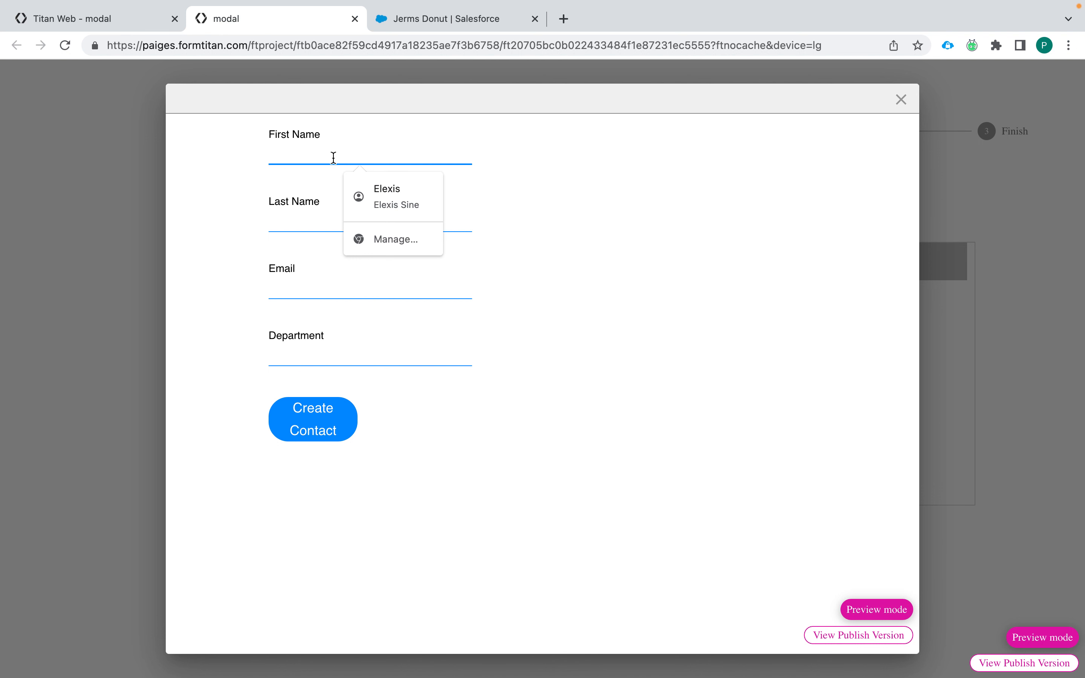
text(Polly)
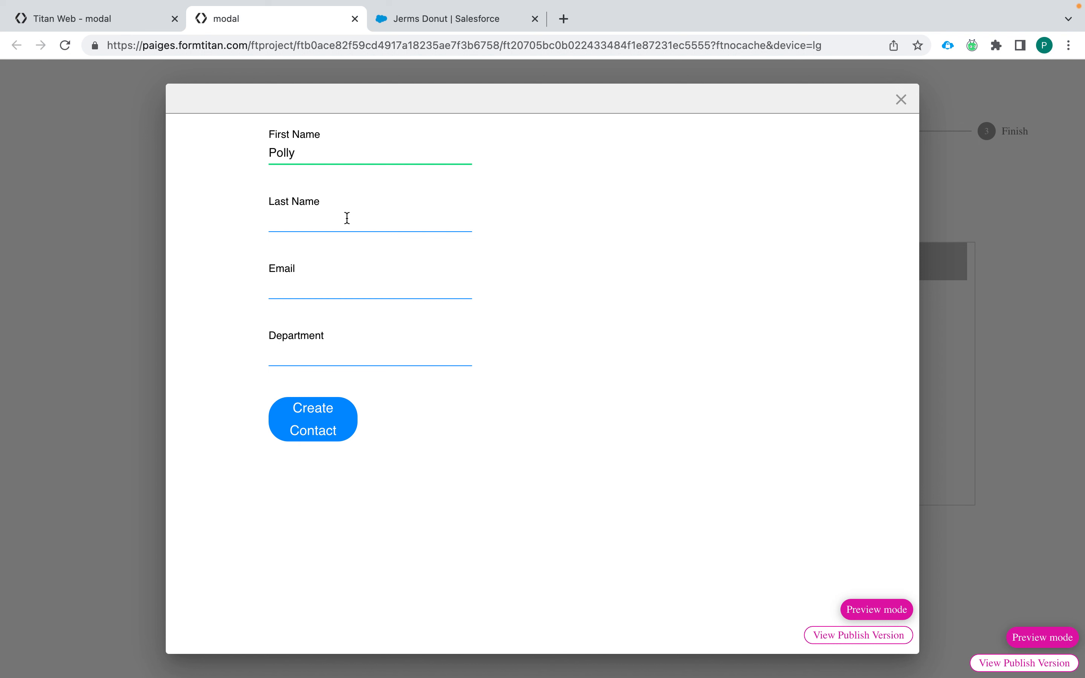
click(347, 218)
text(Pockey)
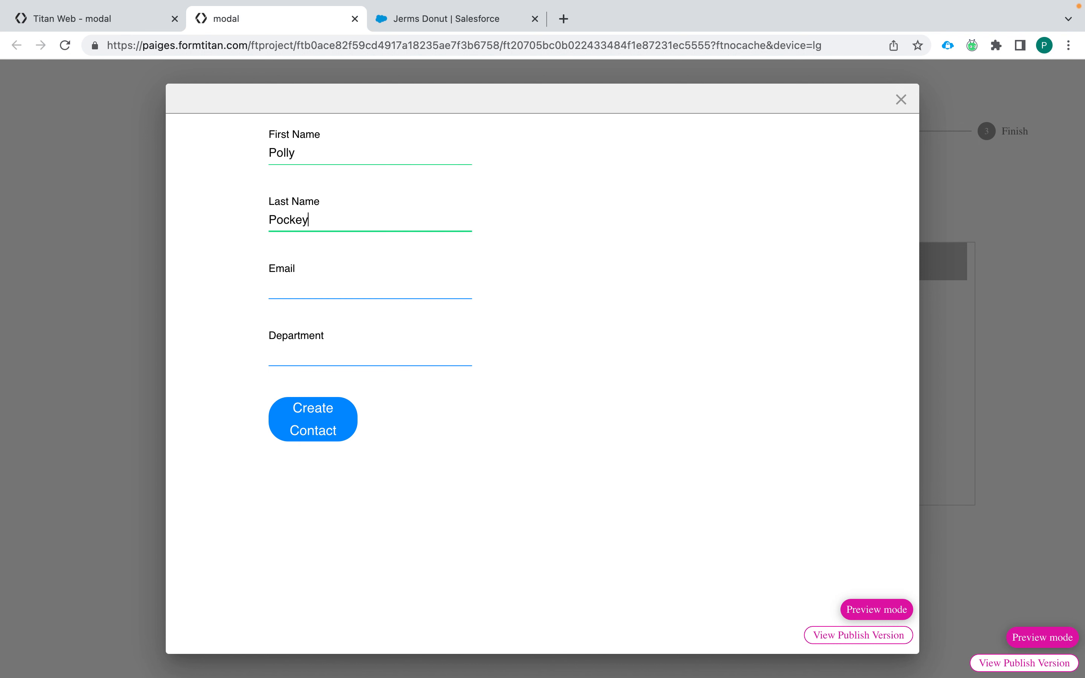
key(BackSpace)
text(t)
click(342, 292)
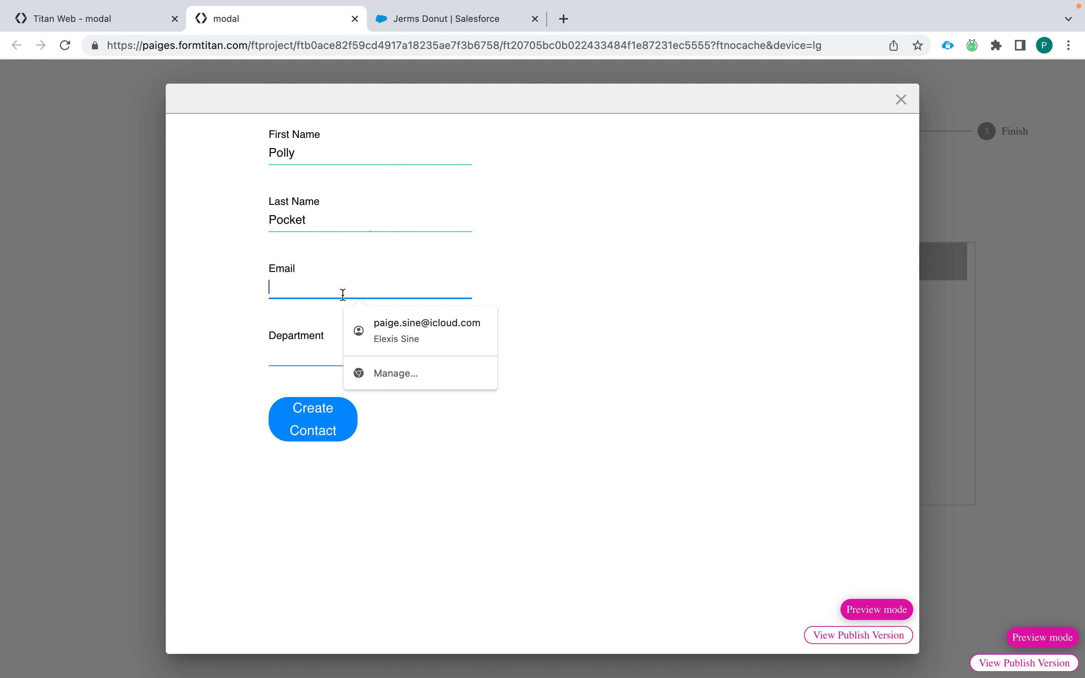
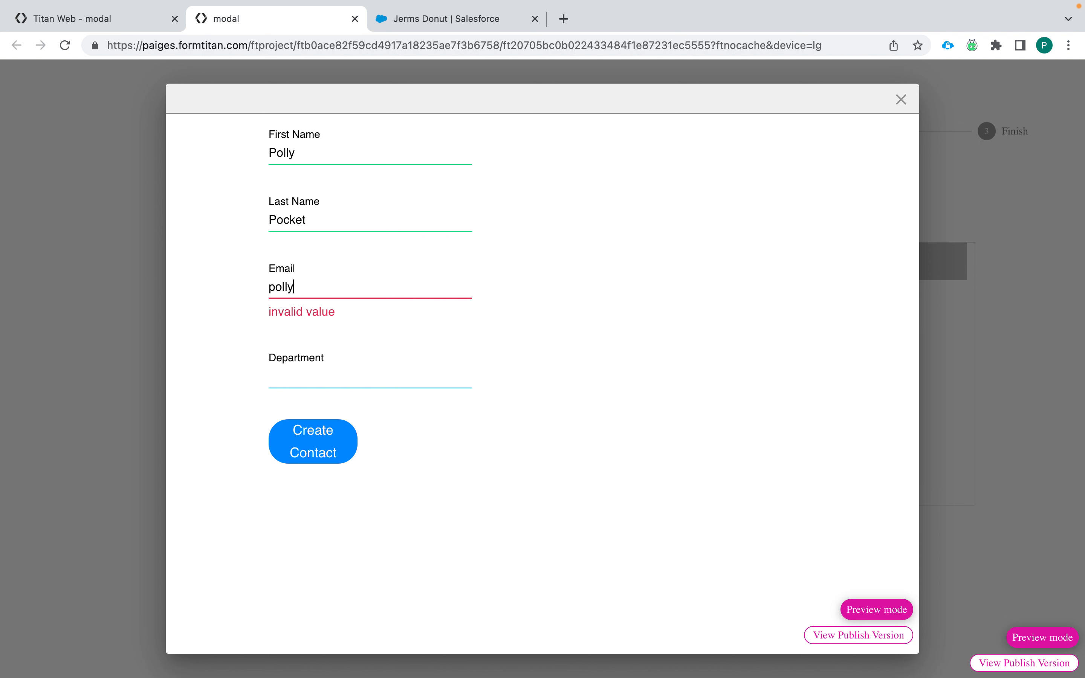
click(343, 360)
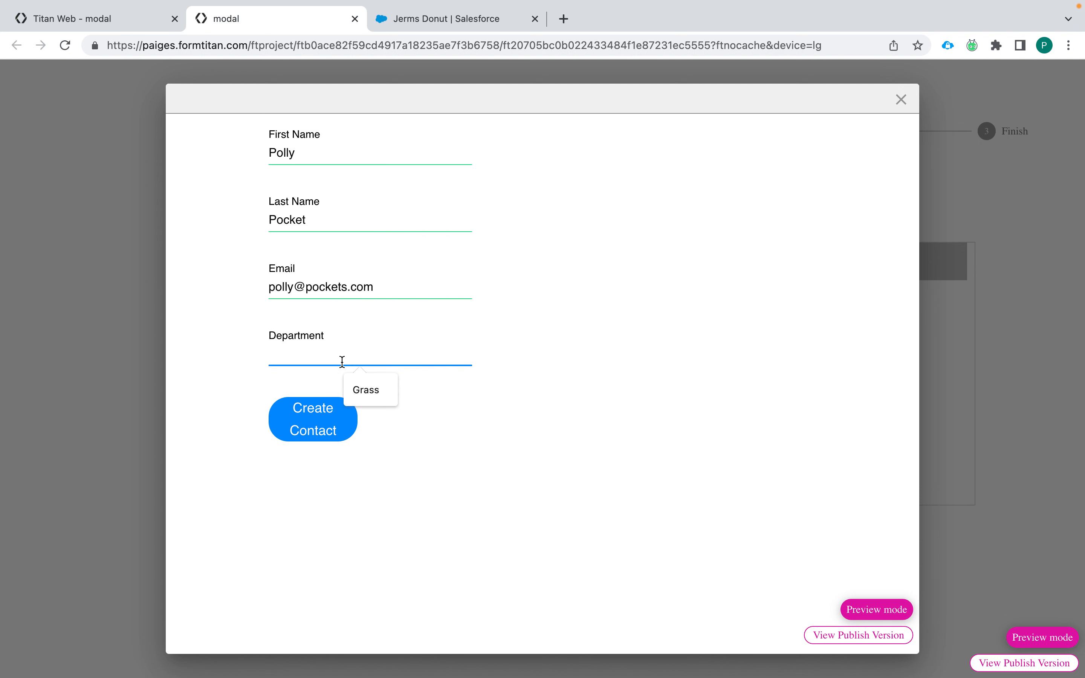
text(Enter)
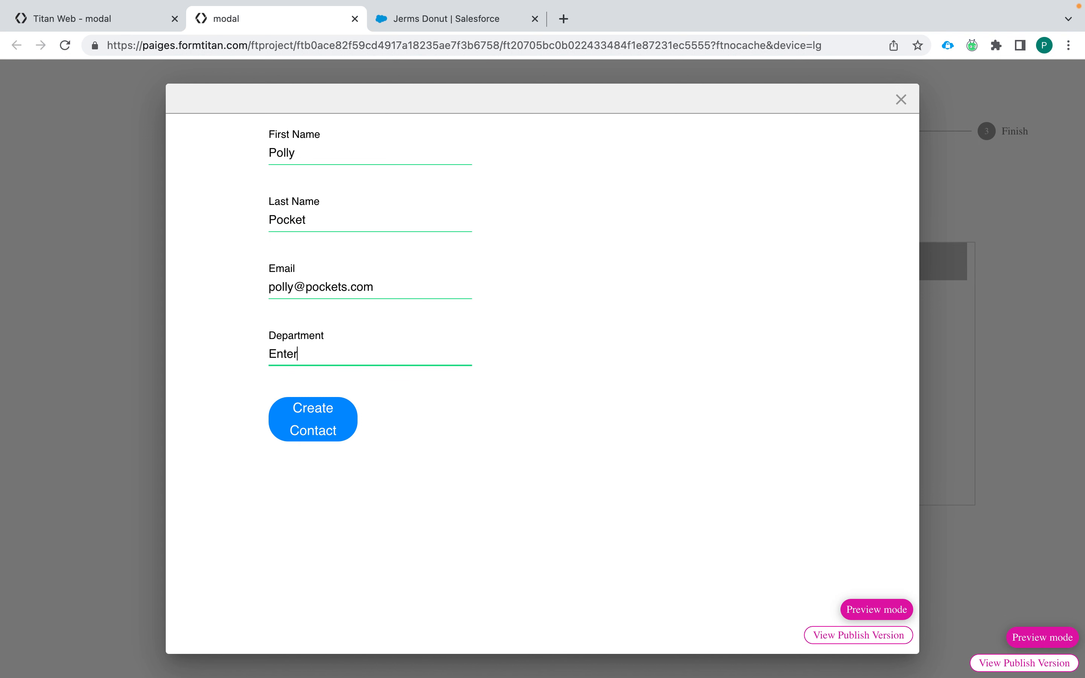
text(tainment)
click(301, 424)
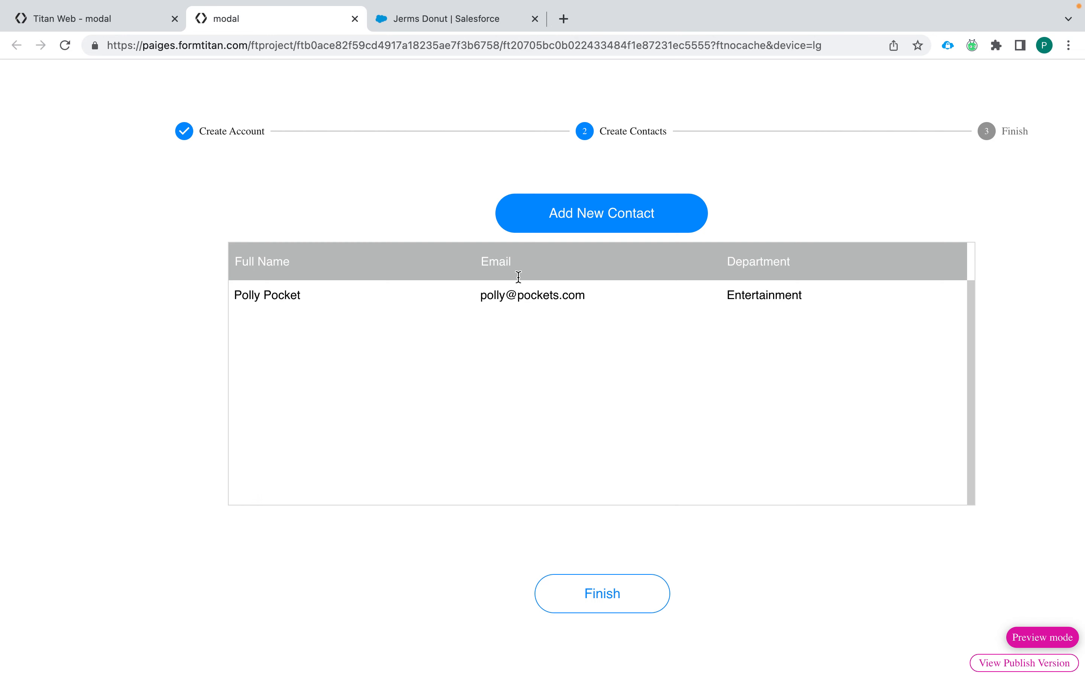
Step: Add a second contact with name, e-mail and department Food Service
click(589, 218)
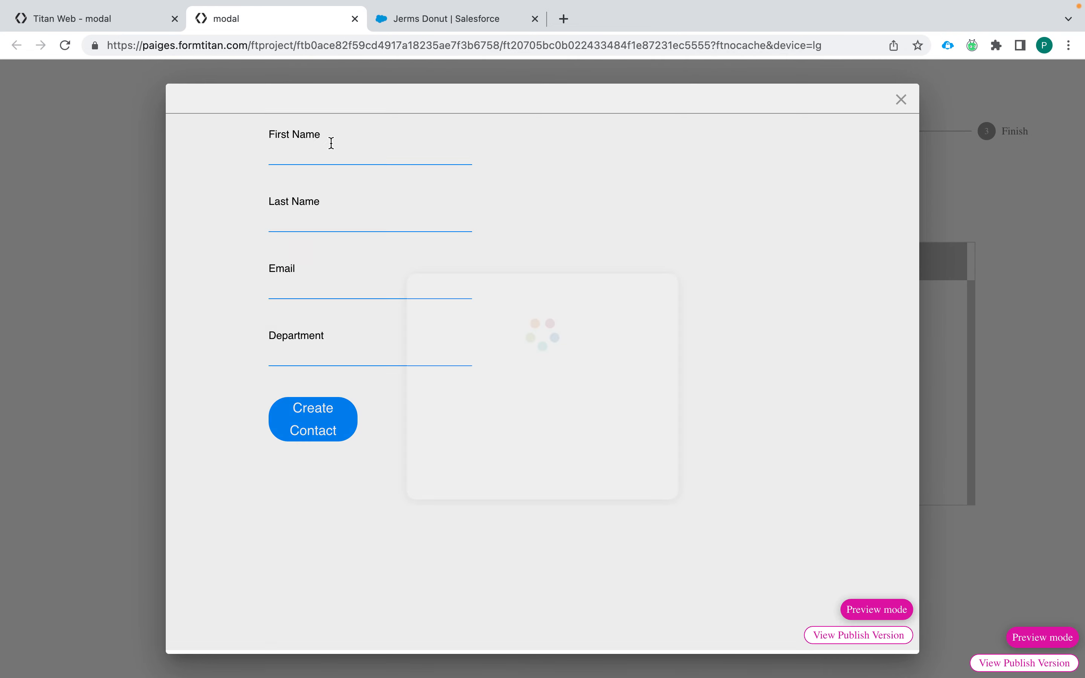
click(354, 153)
text(James)
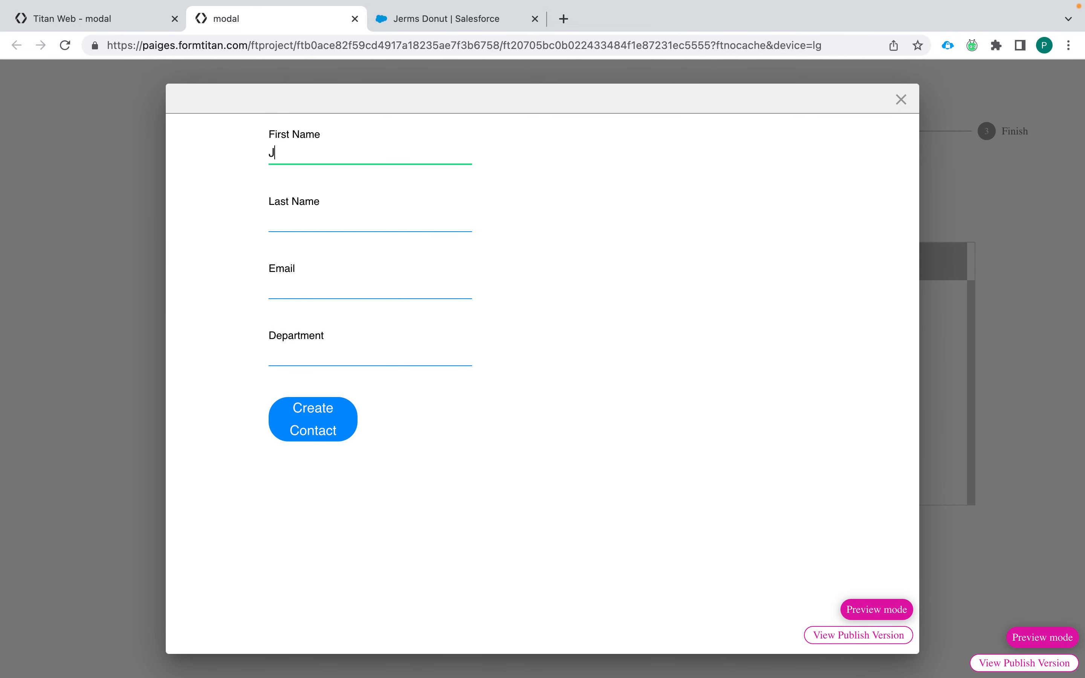
click(352, 217)
text(Pocket)
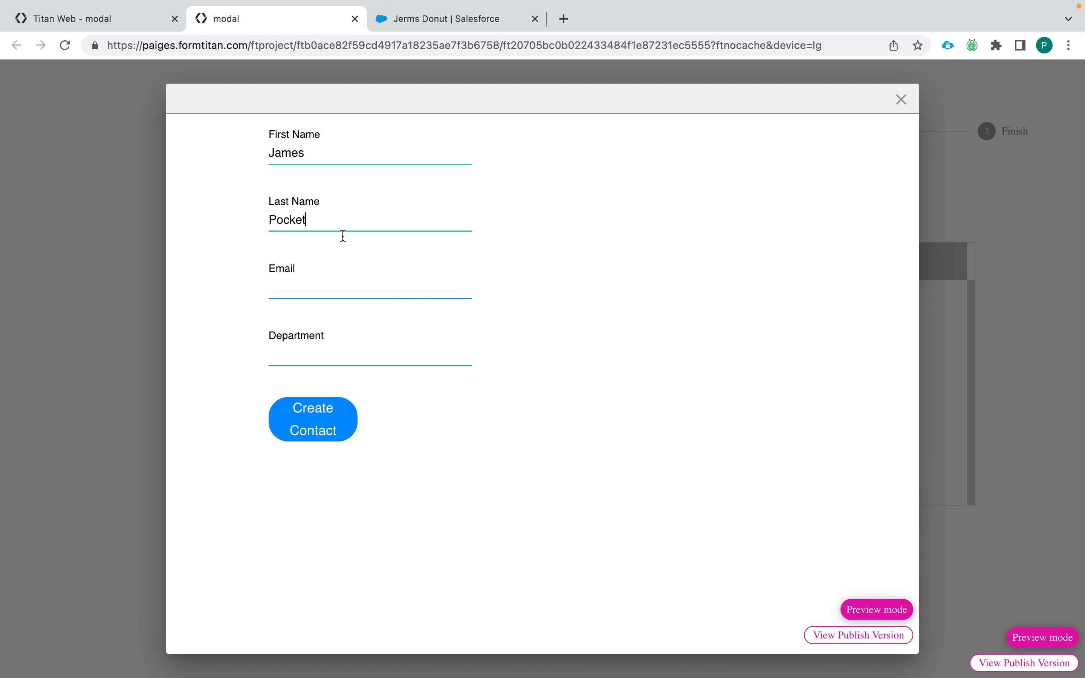
click(338, 281)
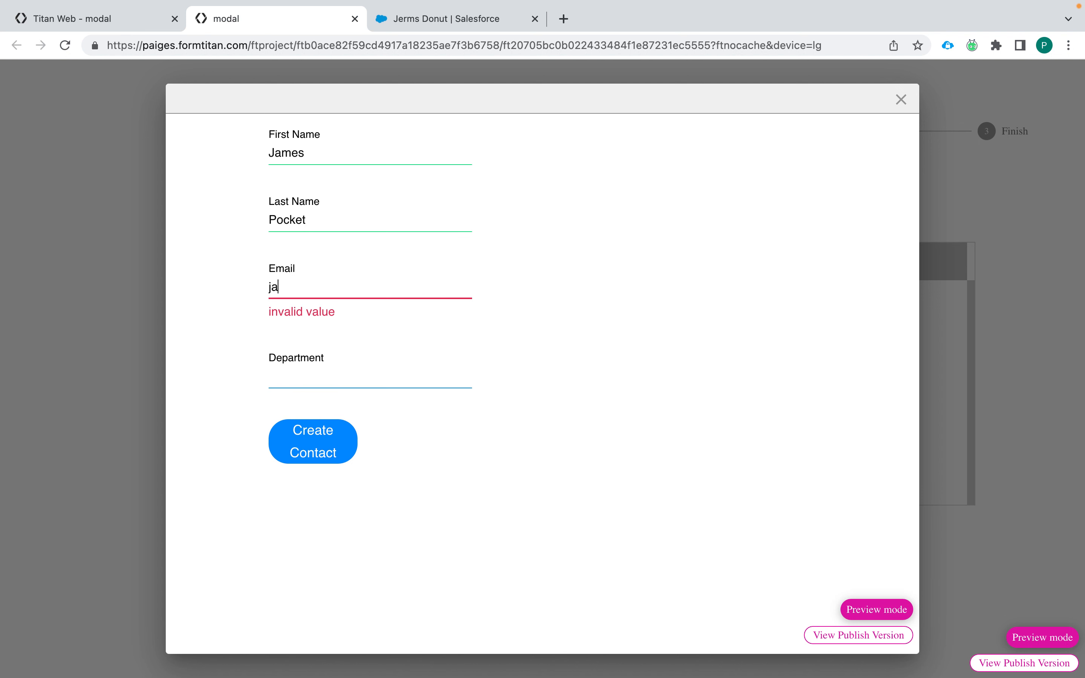
click(349, 355)
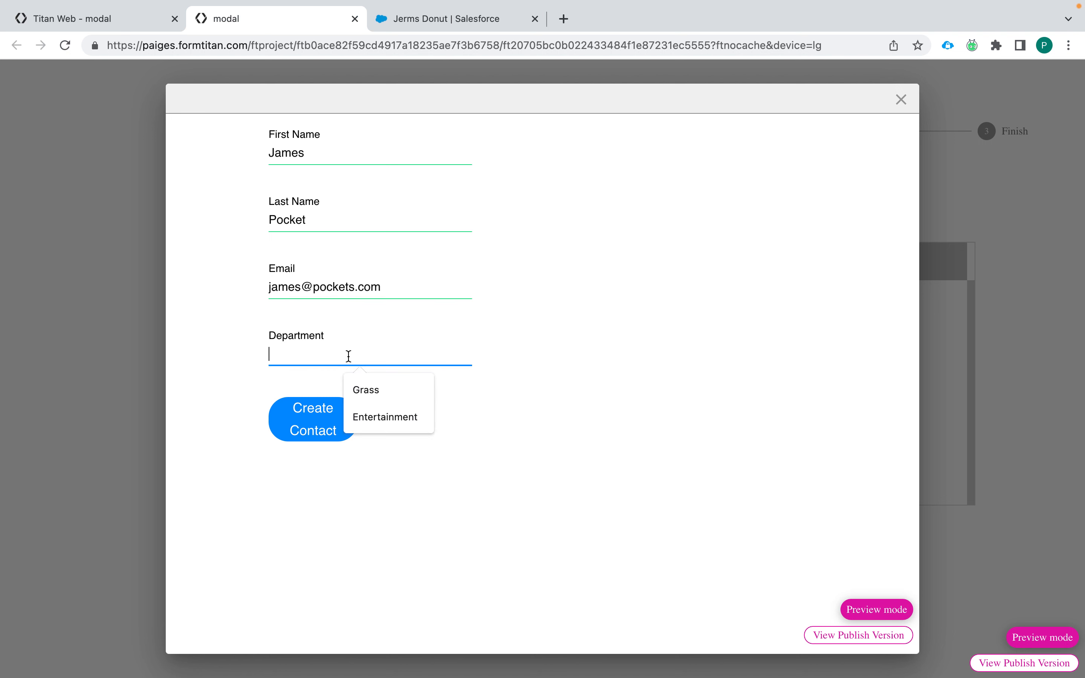
text(Food Service)
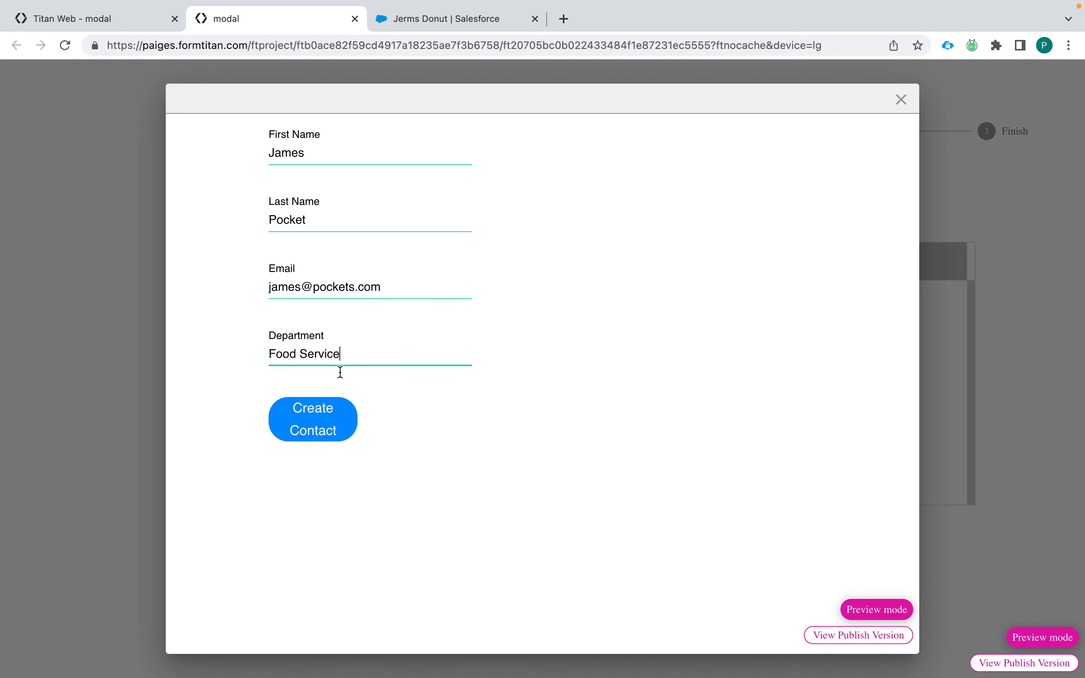
click(314, 436)
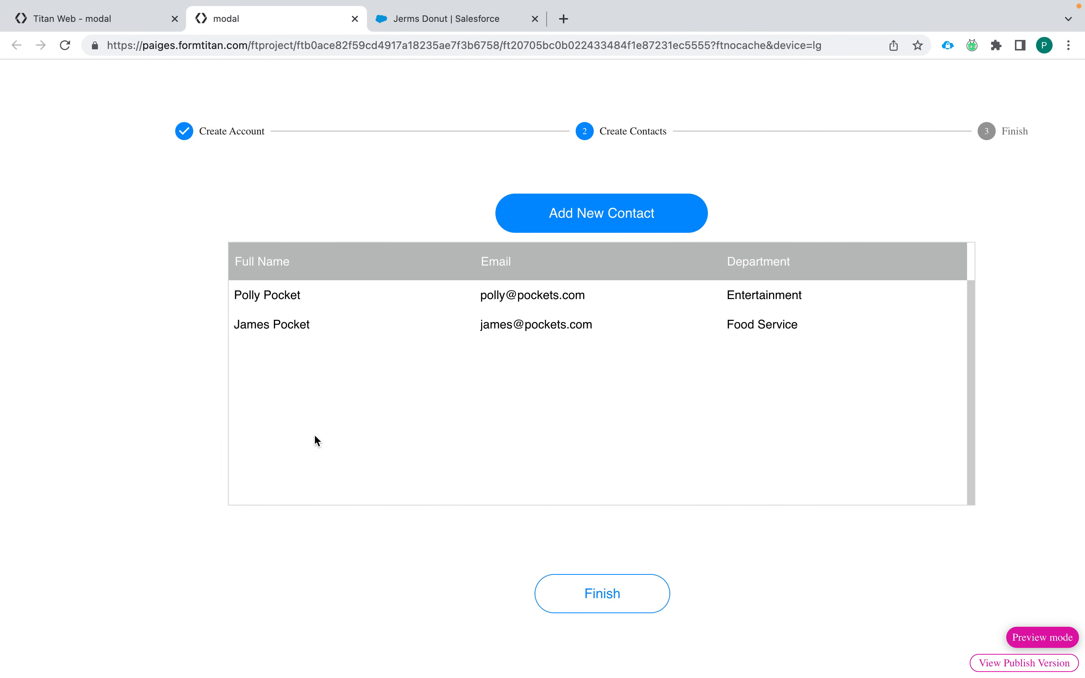
Step: Add a third contact with name, e-mail and department Glassware
click(604, 213)
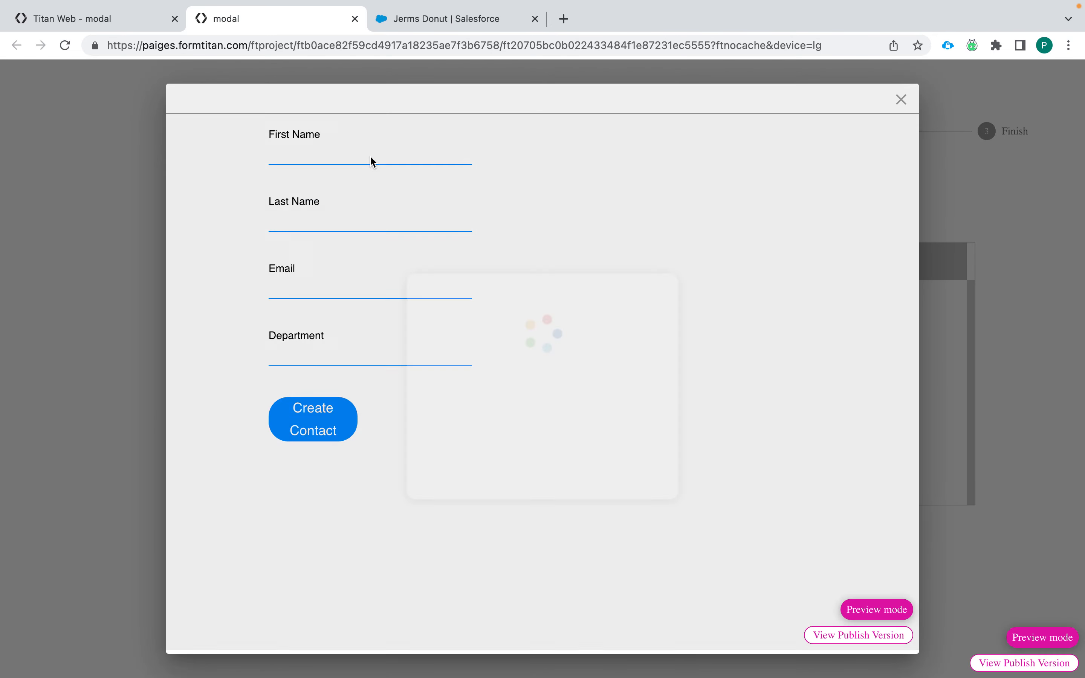
click(373, 156)
text(Molly)
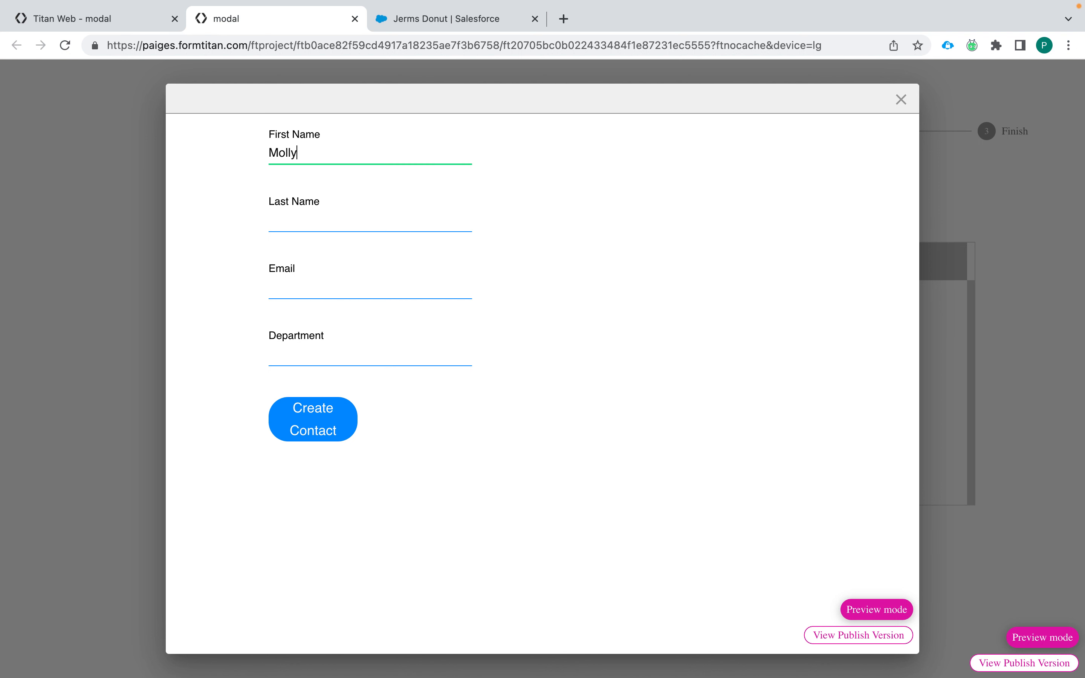
click(346, 219)
text(O)
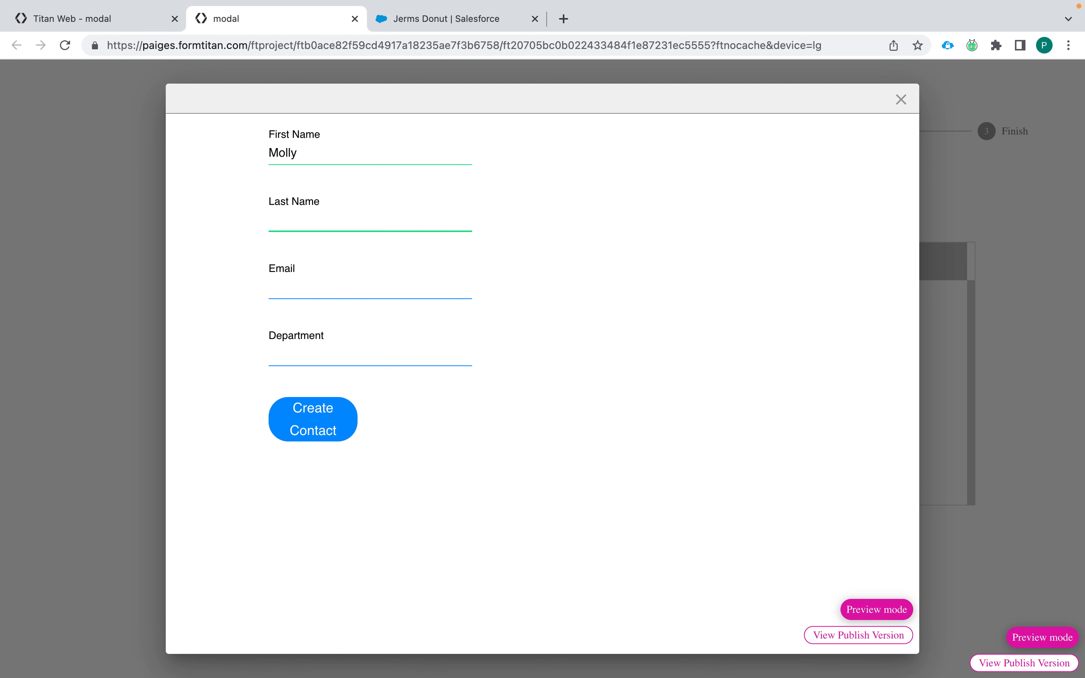
text(Pocket)
click(342, 290)
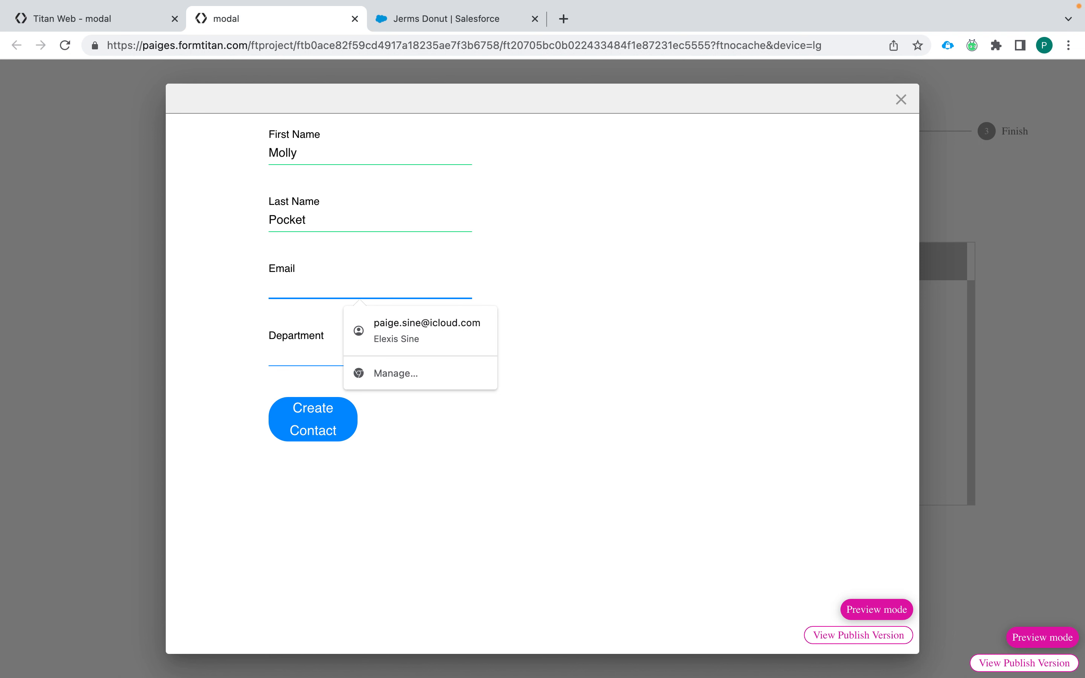
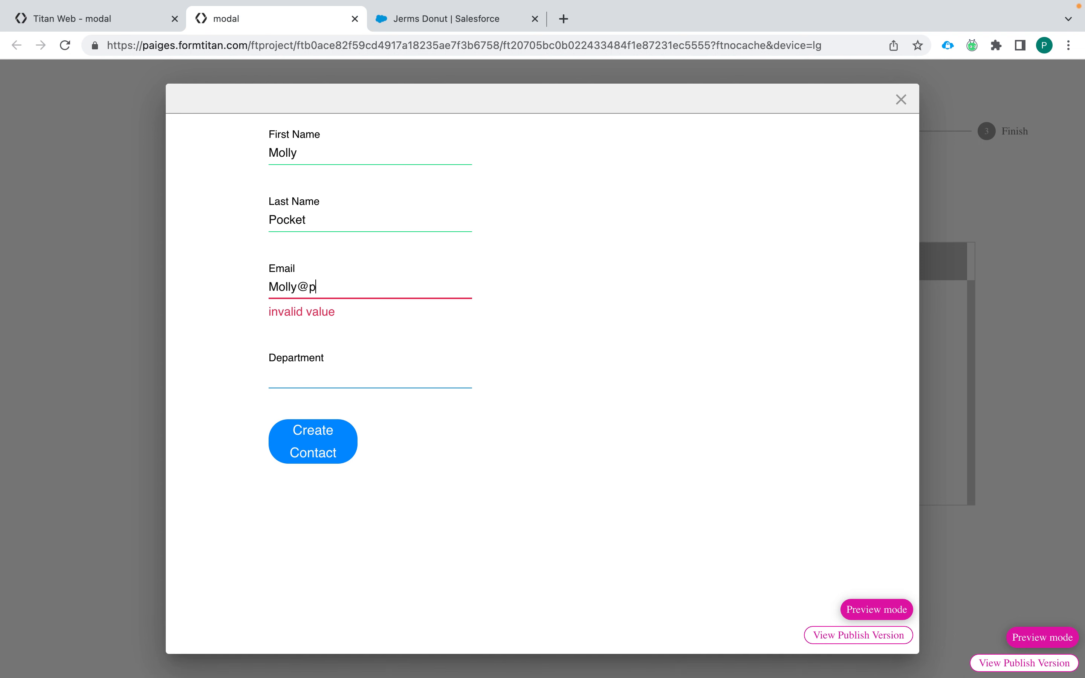
click(321, 352)
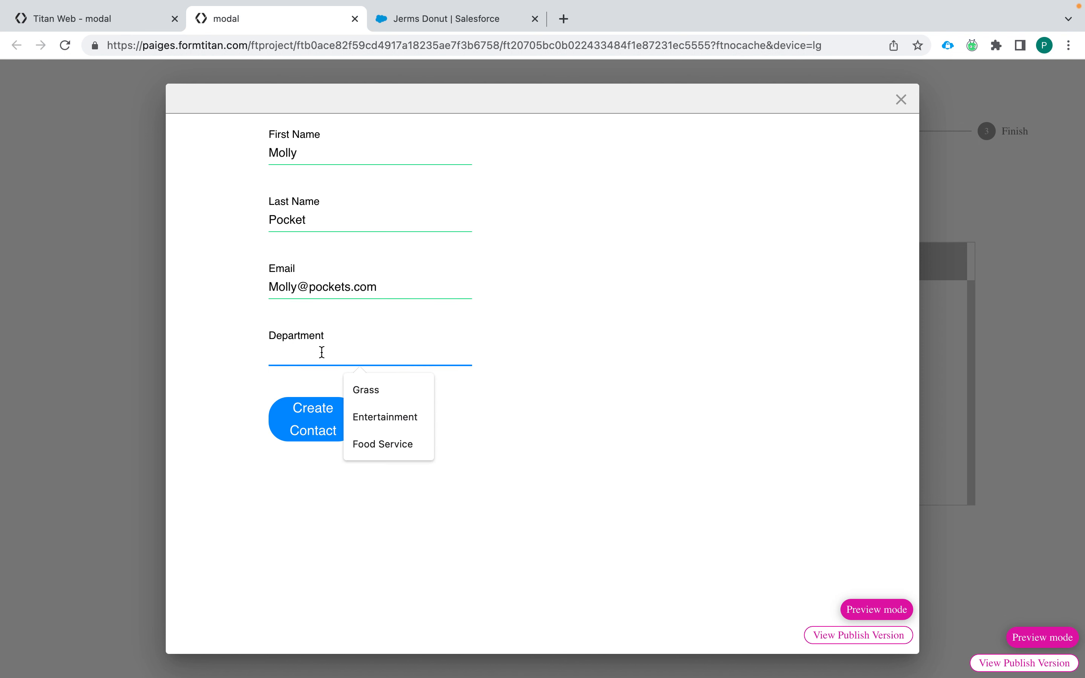
text(Glasswa)
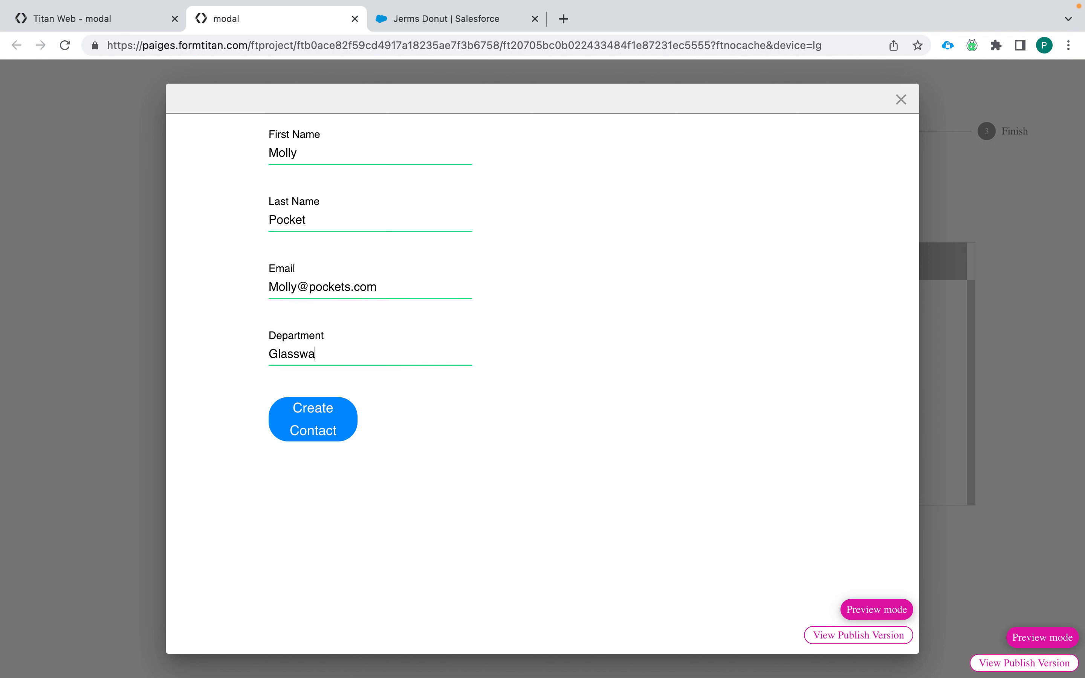
text(re)
click(325, 417)
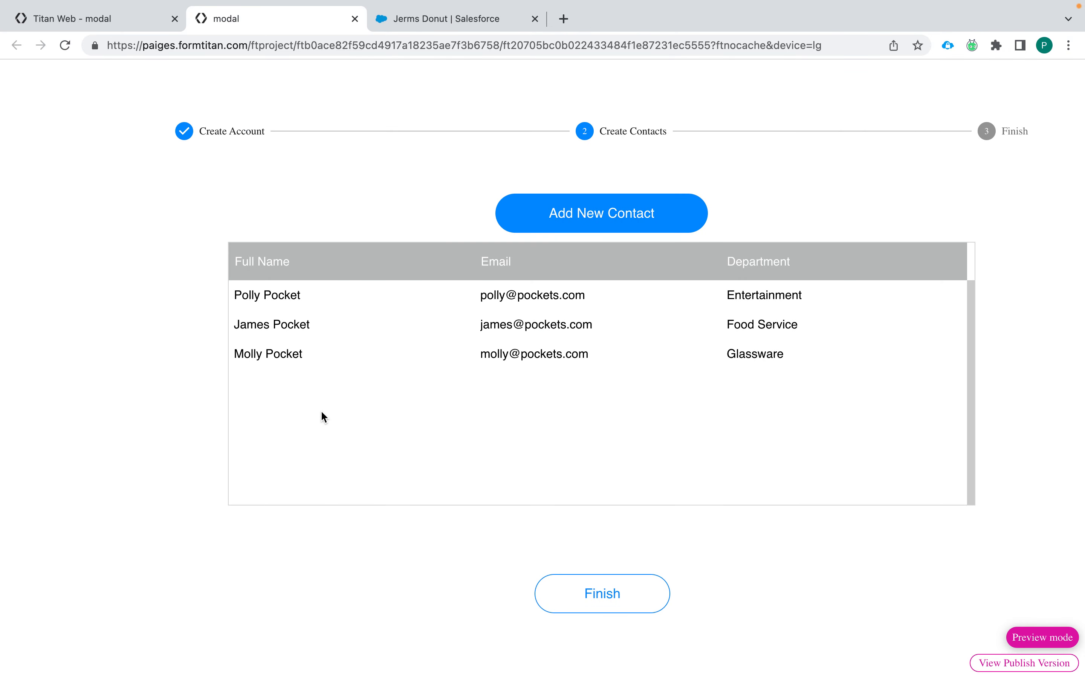
Step: Test the stepper's Finish button in the preview, then return to the page editor
click(613, 610)
click(603, 594)
click(137, 13)
Step: Add an Element Interactivity > Stepper Interactivity action to the Finish button's On Click flow
click(603, 488)
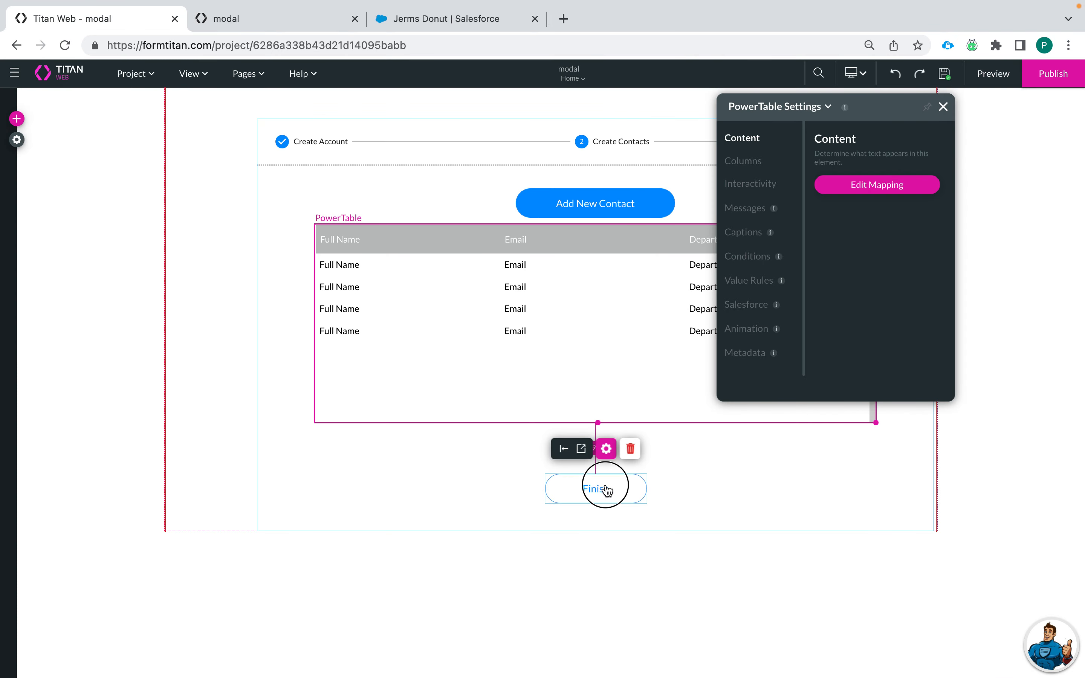
click(515, 529)
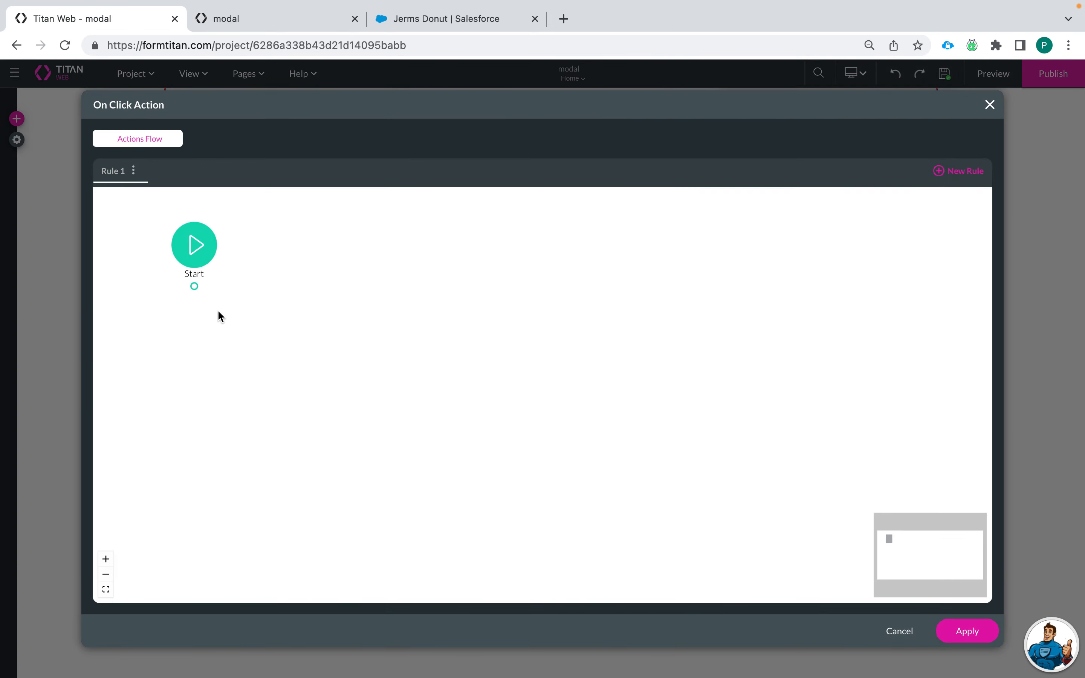
click(207, 287)
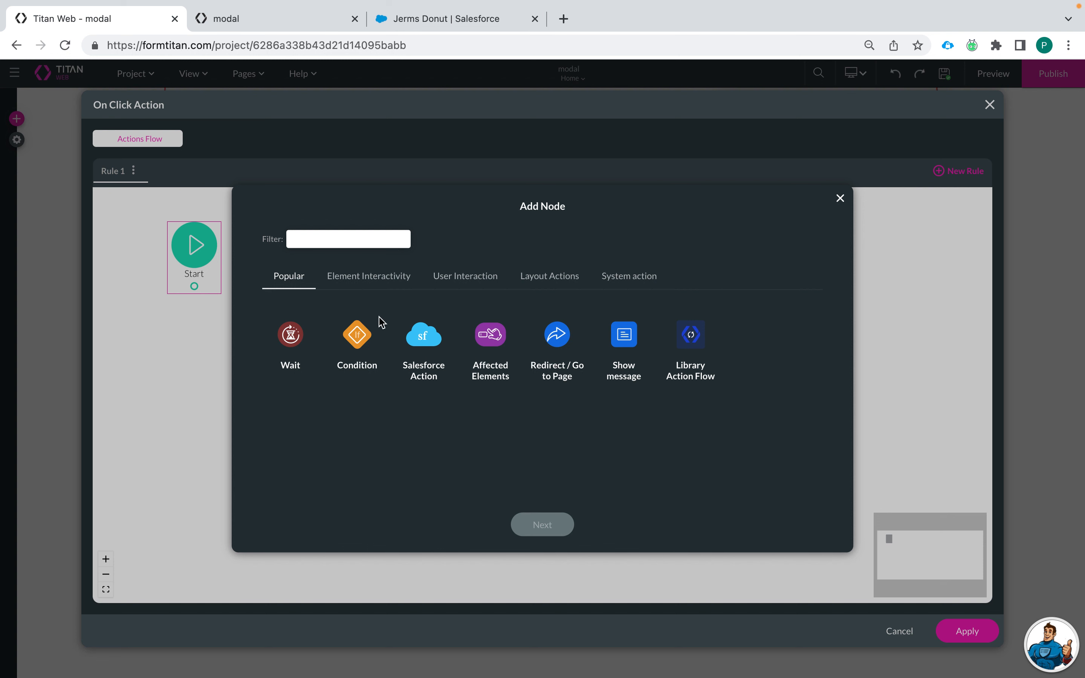
click(462, 276)
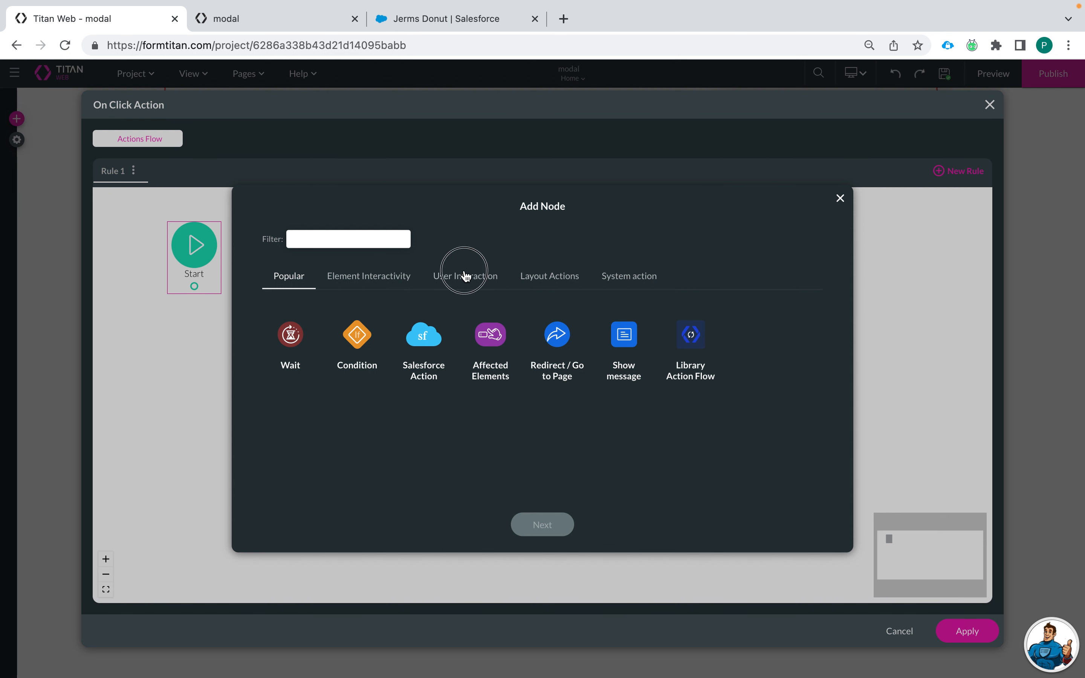
click(380, 279)
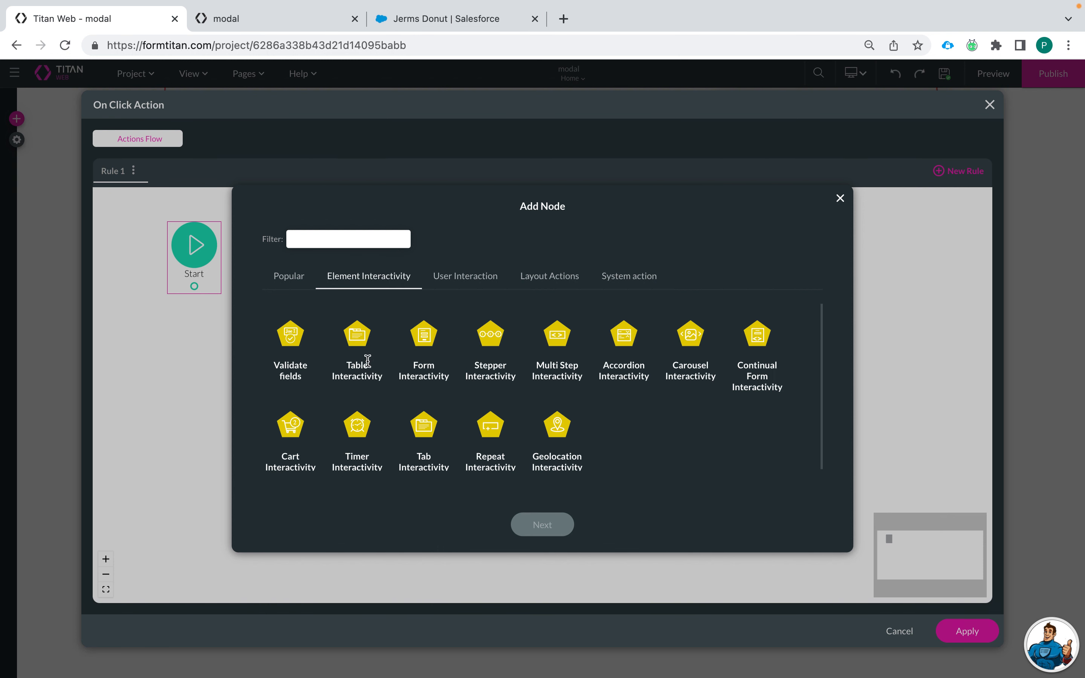
click(491, 341)
click(543, 525)
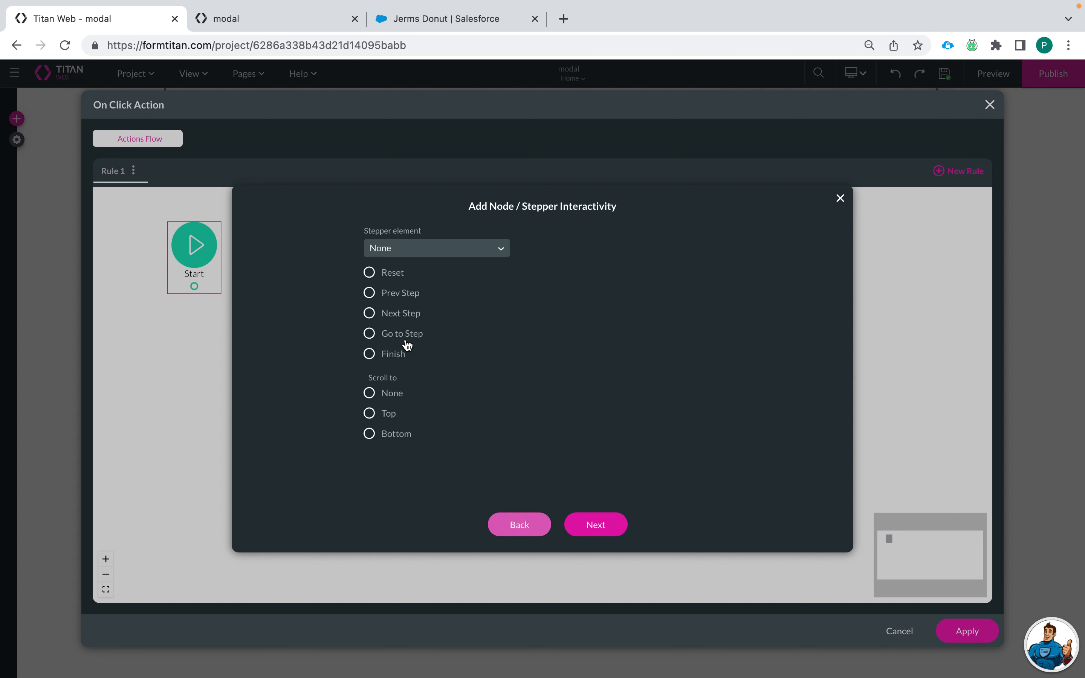
Step: Set the action to Next Step on the page's stepper, apply it, and save the project
click(379, 316)
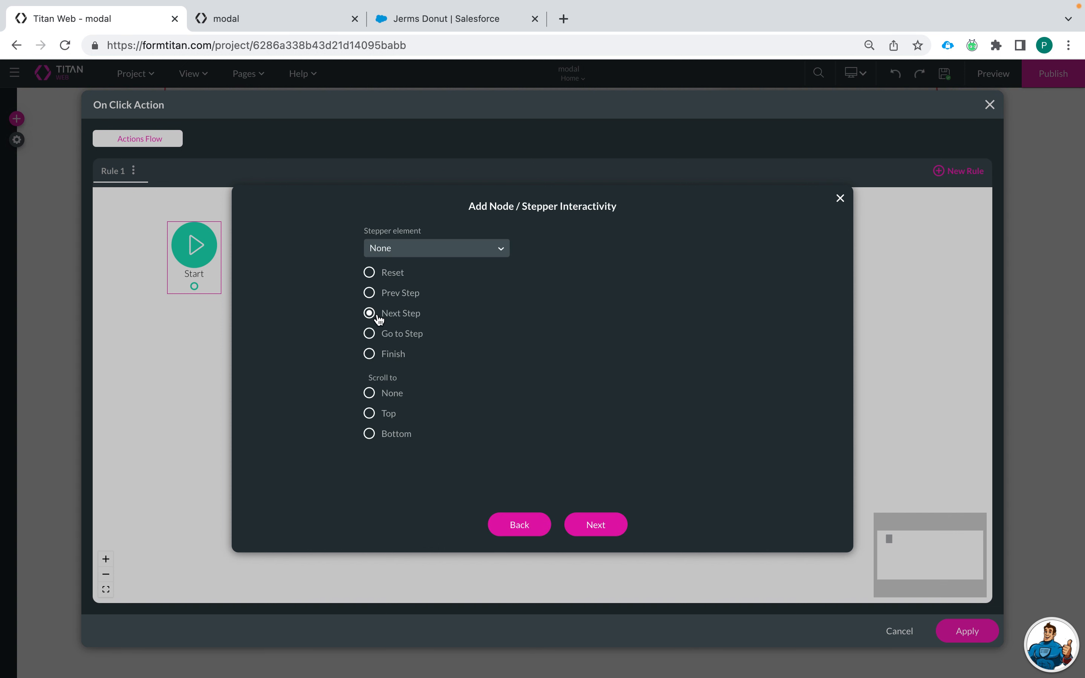
click(419, 248)
click(421, 300)
click(593, 526)
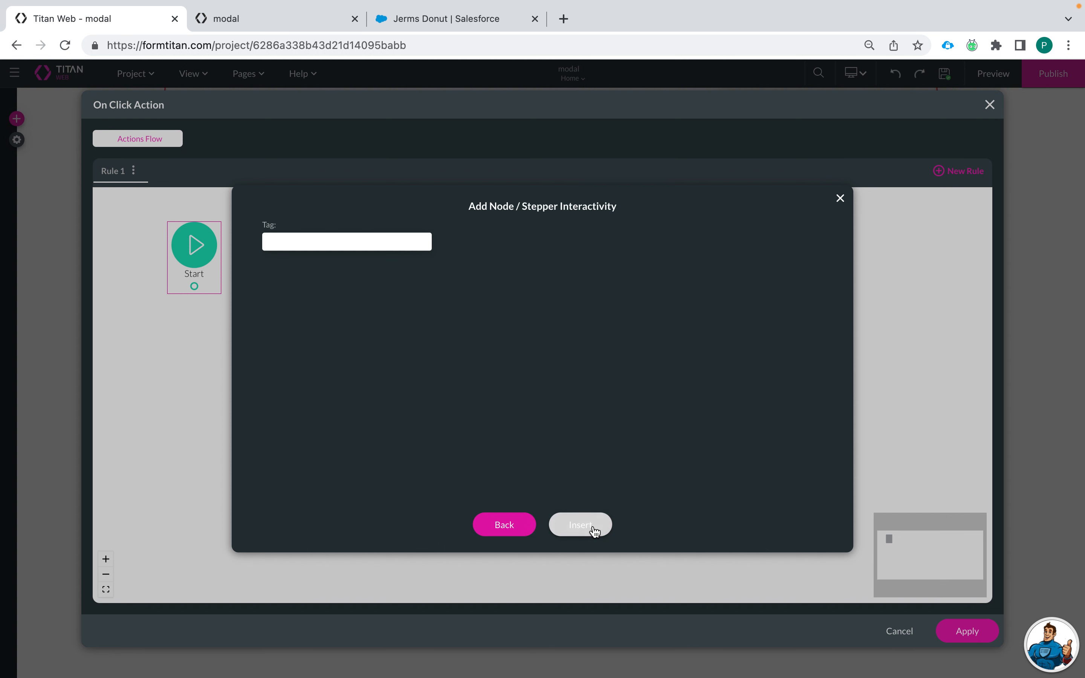
click(966, 631)
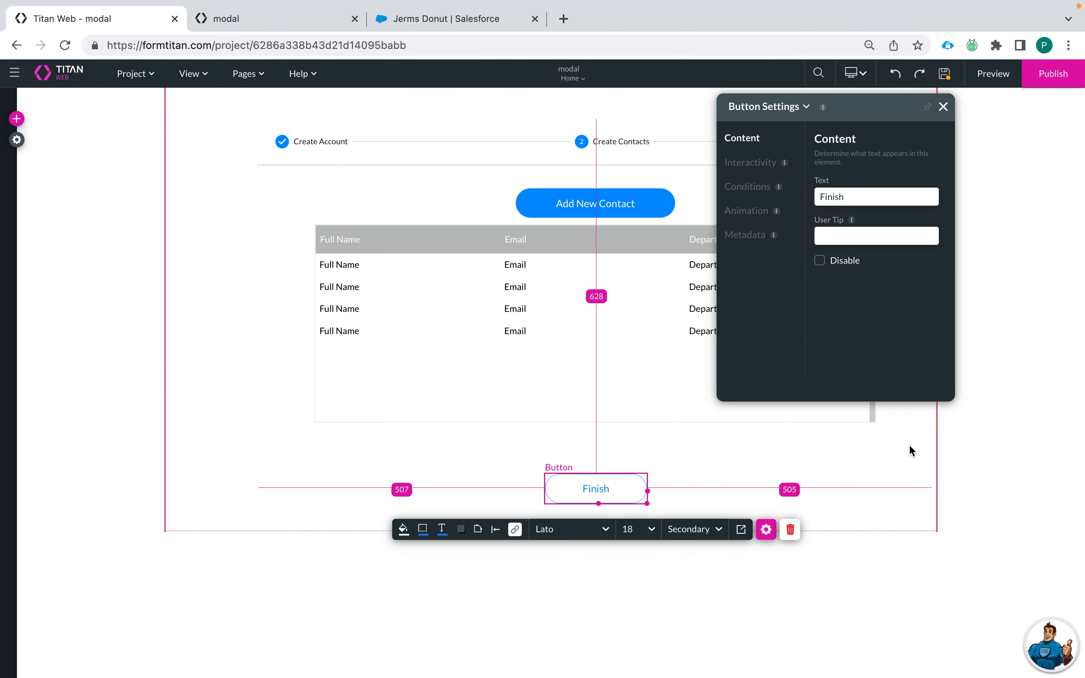
click(946, 77)
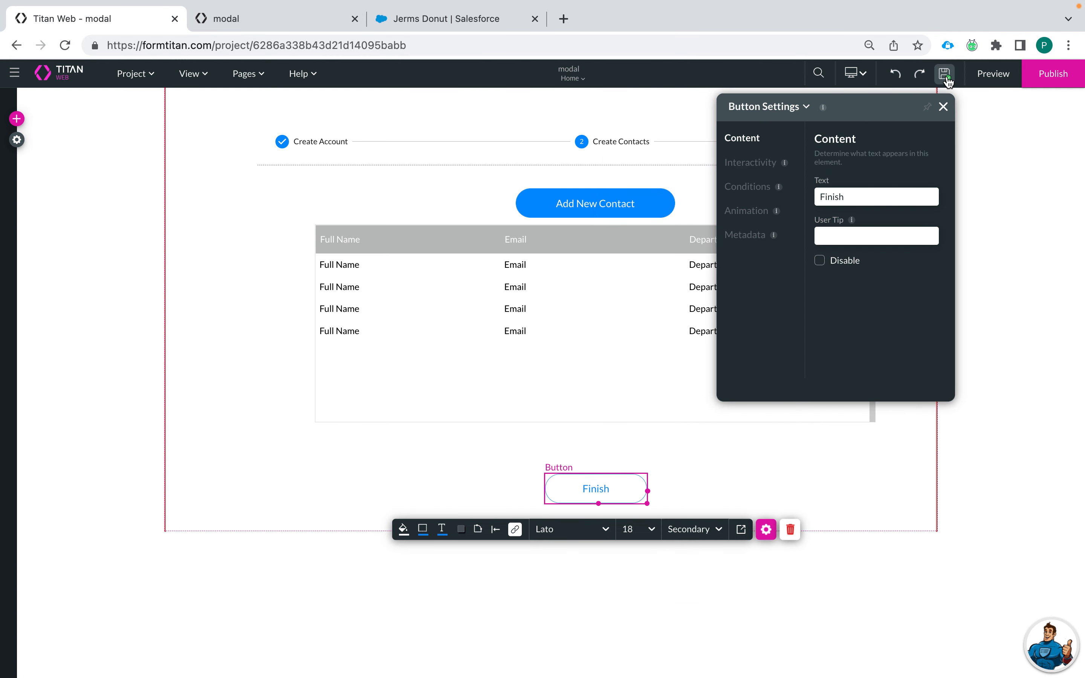
Step: In Salesforce, search for a new contact and open its linked account PBJ Co
click(431, 23)
click(524, 77)
text(molly)
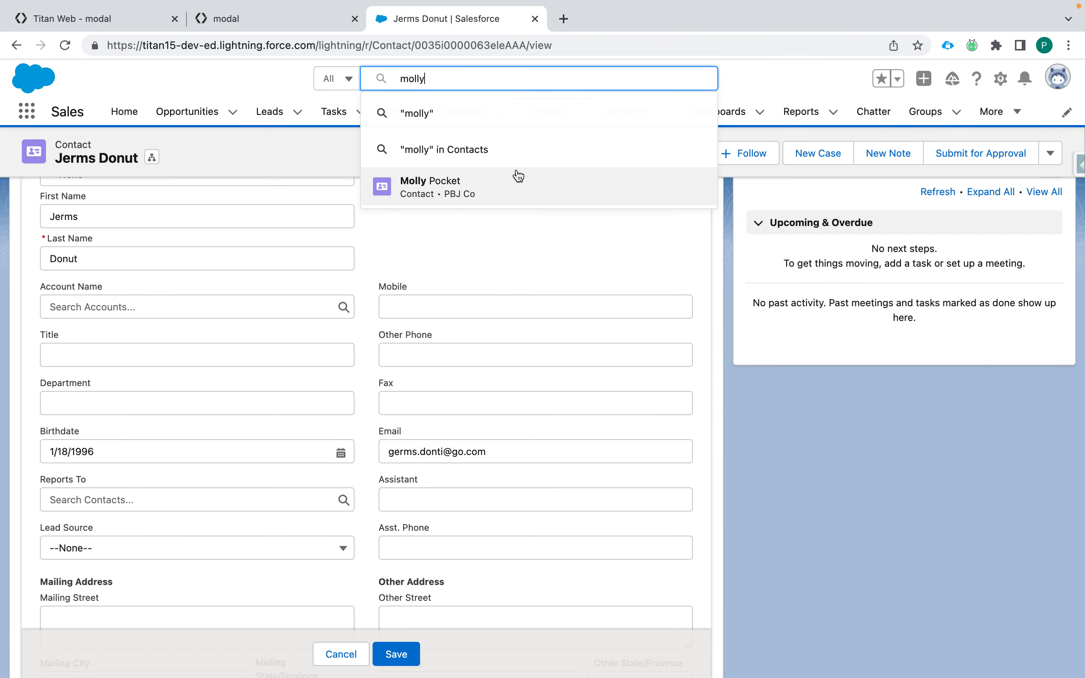
click(515, 177)
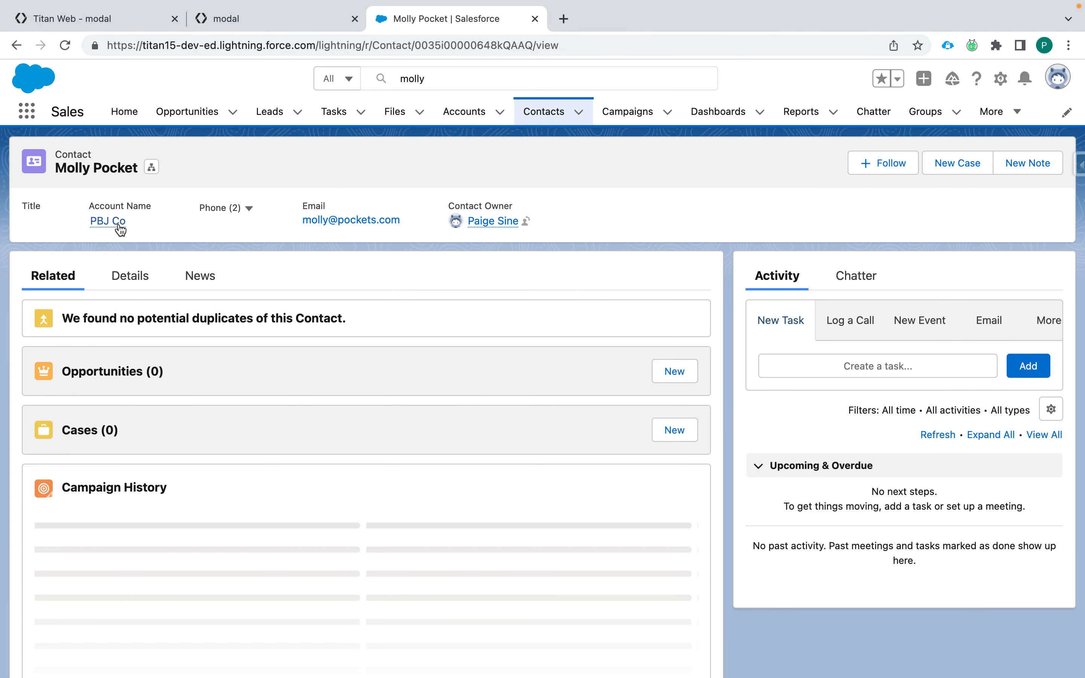
click(110, 224)
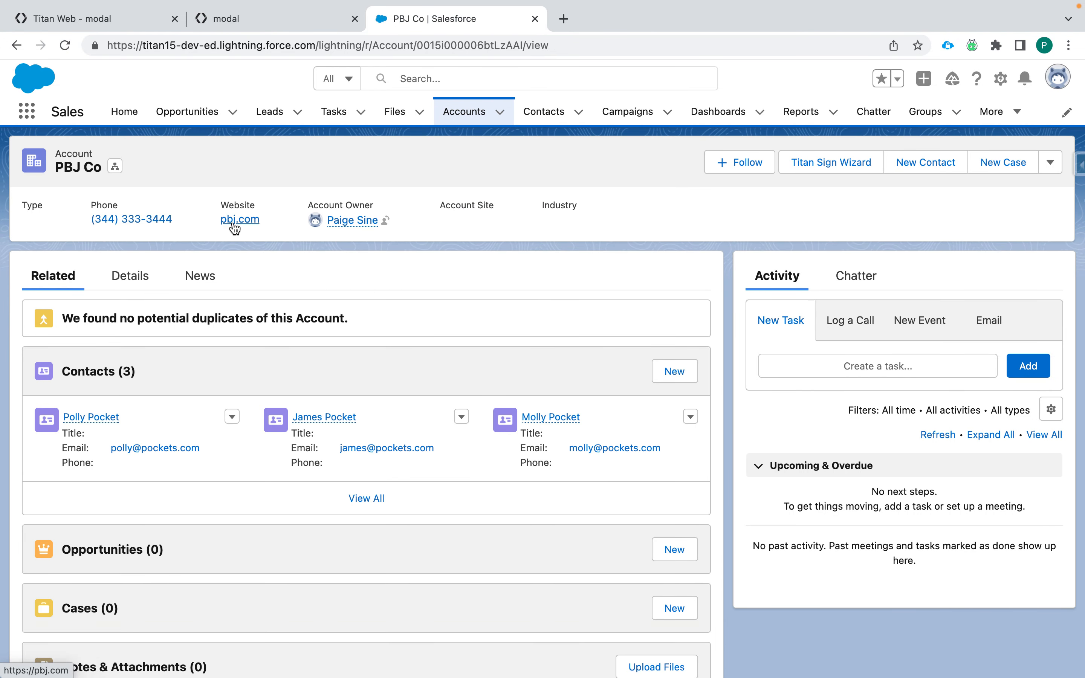
Step: Check PBJ Co's three contacts and open the first contact's details, showing department Entertainment
click(140, 276)
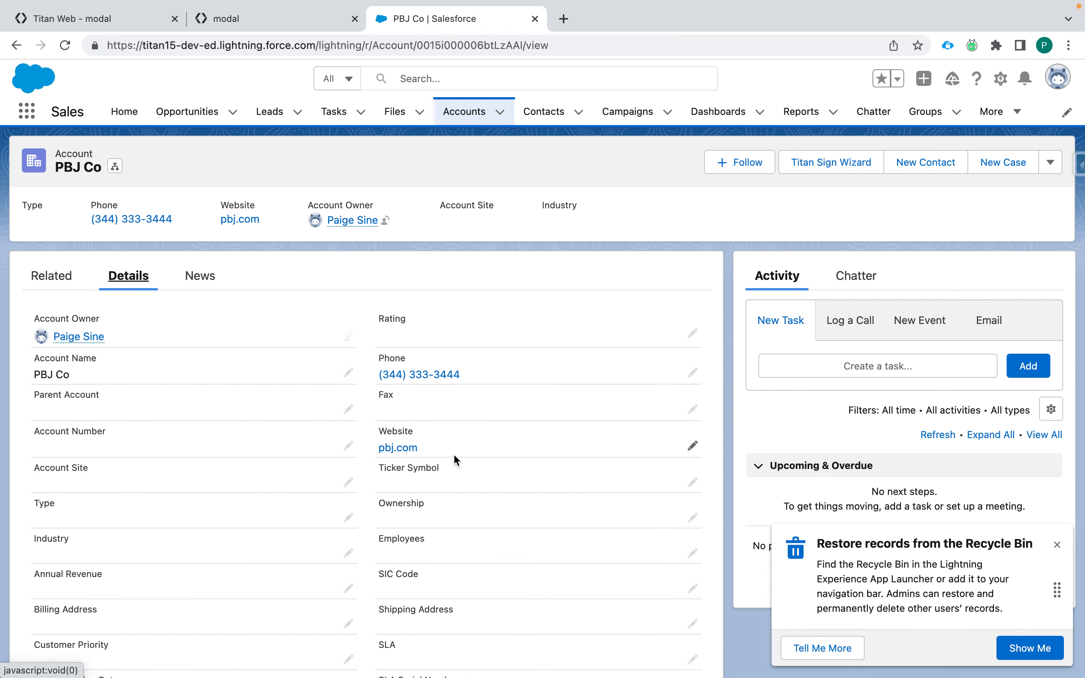
click(71, 274)
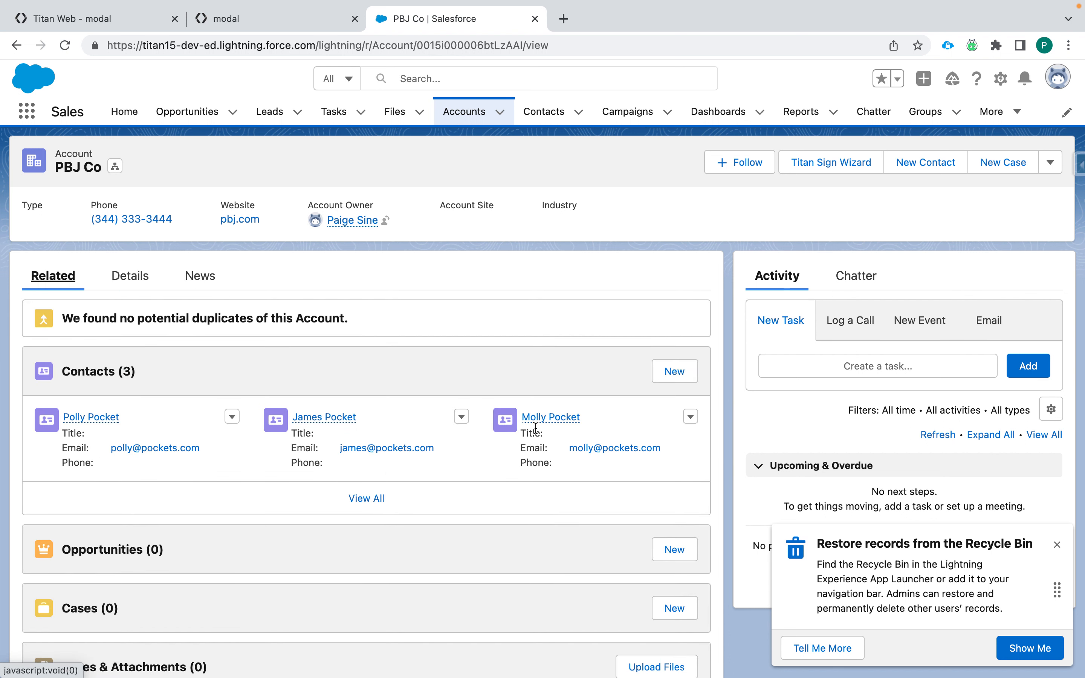
click(104, 419)
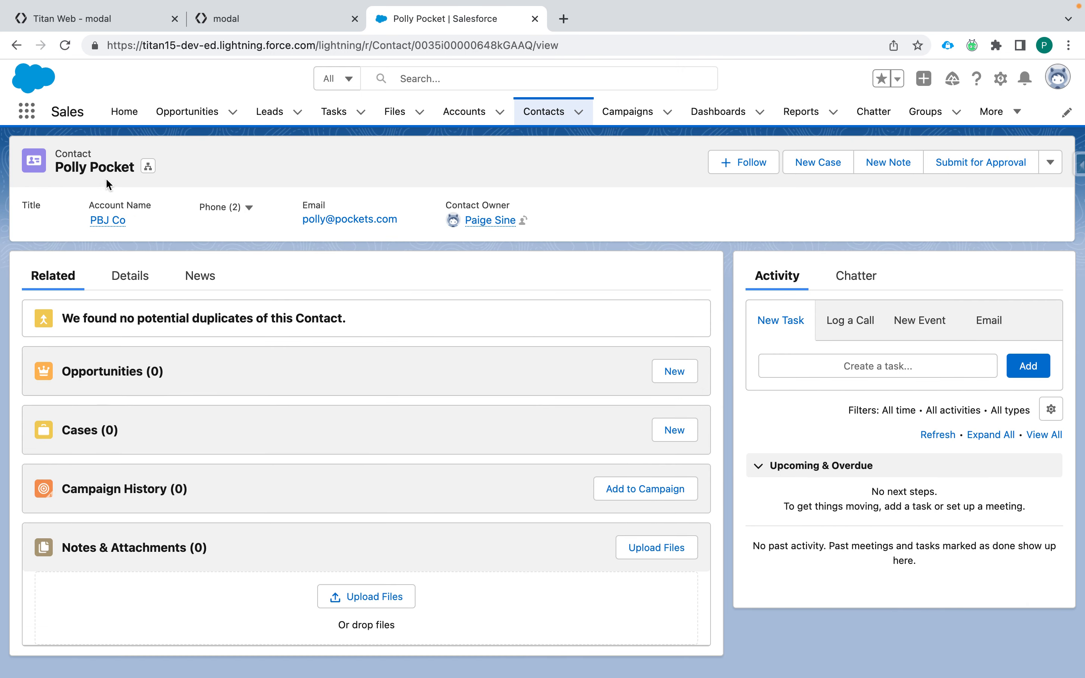
click(134, 275)
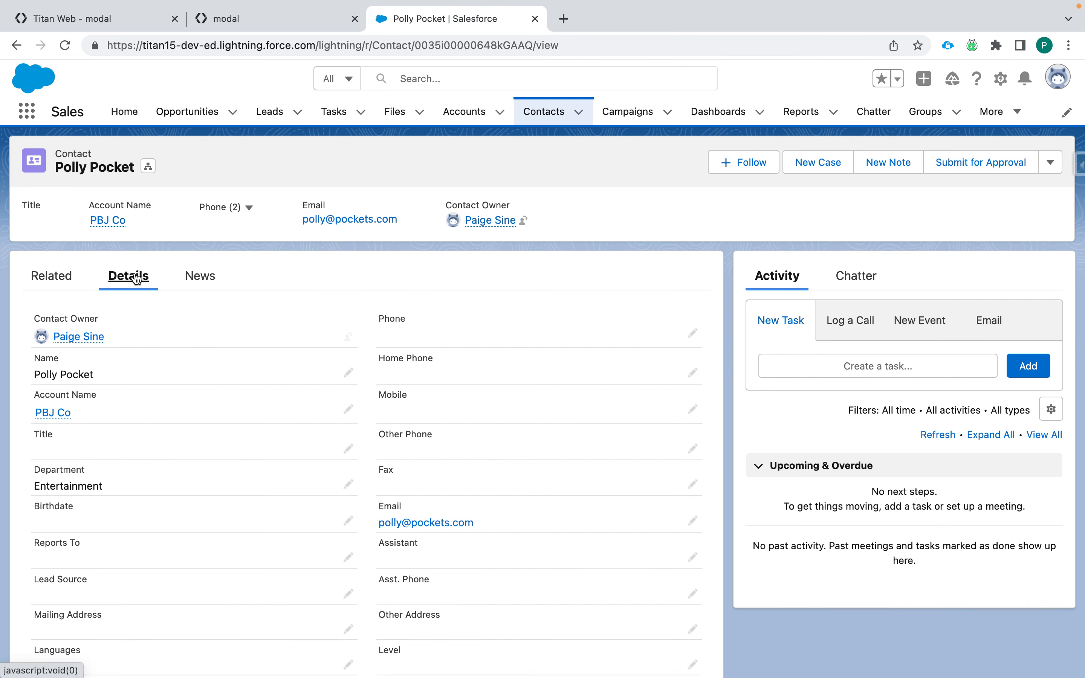